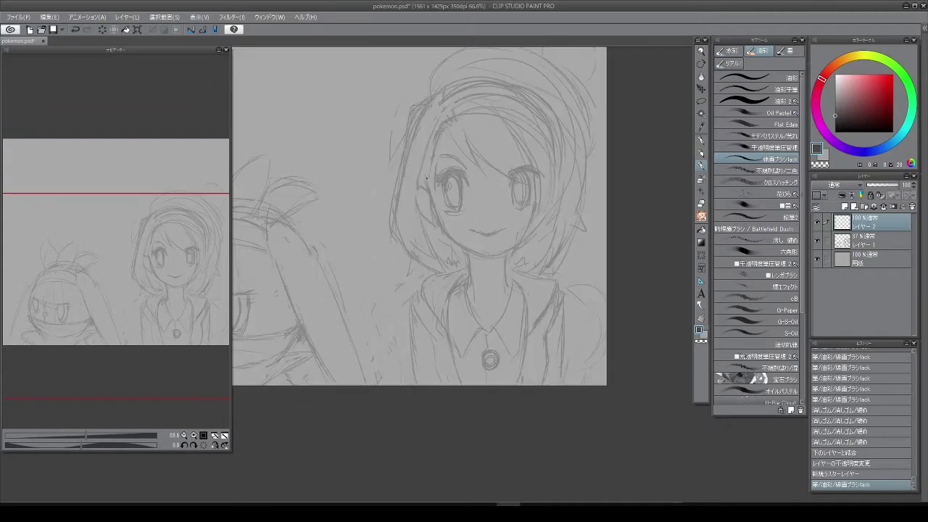
Step: Draw the girl's jaw outline and both oval eyes in clean dark lines over the faint sketch
{"action": "mouse_move", "coordinate": [526, 239]}
{"action": "left_mouse_down"}
{"action": "mouse_move", "coordinate": [494, 257]}
{"action": "mouse_move", "coordinate": [498, 243]}
{"action": "left_mouse_up"}
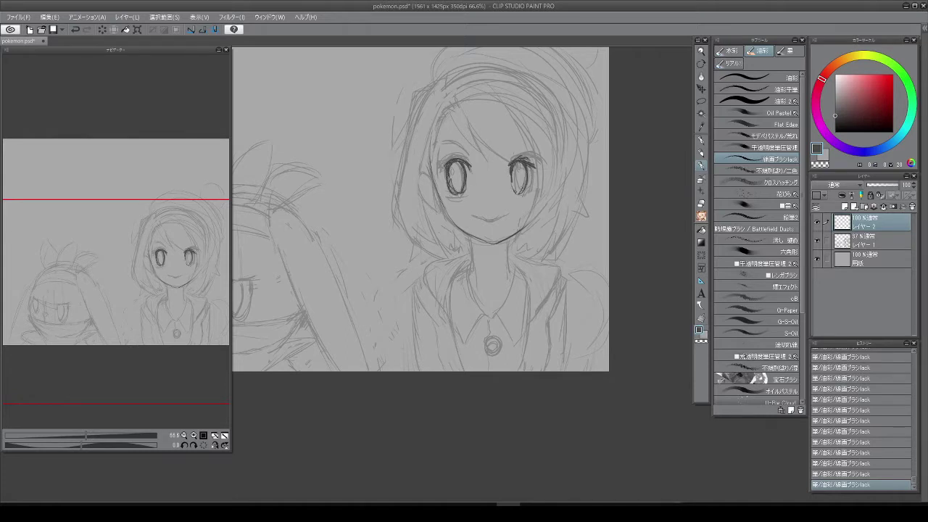
{"action": "left_click_drag", "start_coordinate": [522, 177], "coordinate": [513, 193]}
{"action": "left_click_drag", "start_coordinate": [565, 160], "coordinate": [571, 154]}
{"action": "key", "text": "ctrl+z"}
{"action": "key", "text": "ctrl+y"}
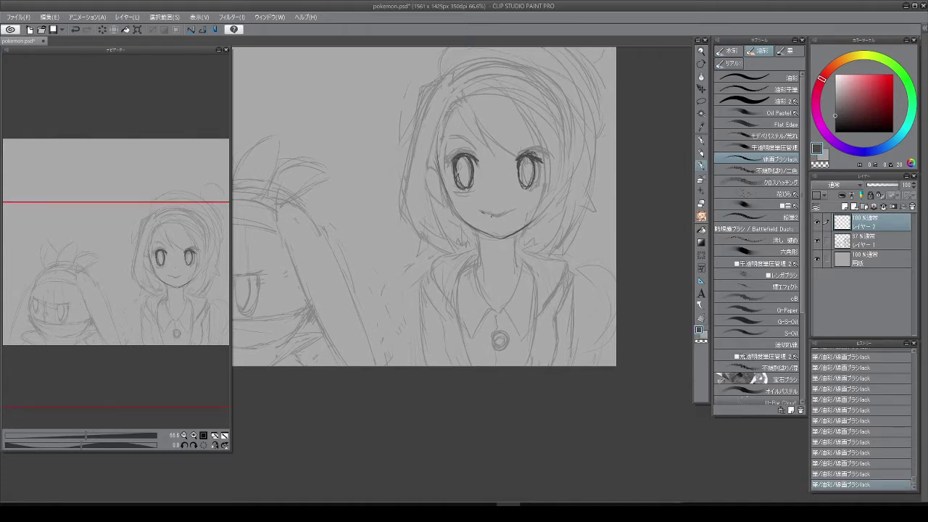
Step: Redraw the girl's smiling mouth and add the lines on both sides of her neck
{"action": "key", "text": "ctrl+z"}
{"action": "left_click_drag", "start_coordinate": [479, 212], "coordinate": [511, 210]}
{"action": "left_click_drag", "start_coordinate": [573, 202], "coordinate": [578, 161]}
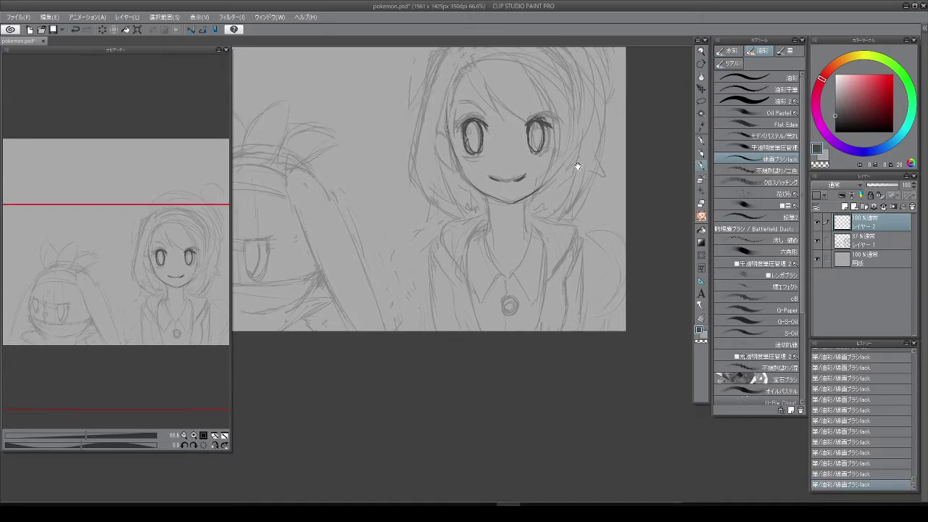
{"action": "left_click_drag", "start_coordinate": [491, 201], "coordinate": [490, 225]}
{"action": "left_click_drag", "start_coordinate": [527, 198], "coordinate": [525, 218]}
{"action": "mouse_move", "coordinate": [568, 197]}
{"action": "left_mouse_down"}
{"action": "mouse_move", "coordinate": [570, 161]}
{"action": "mouse_move", "coordinate": [567, 202]}
{"action": "left_mouse_up"}
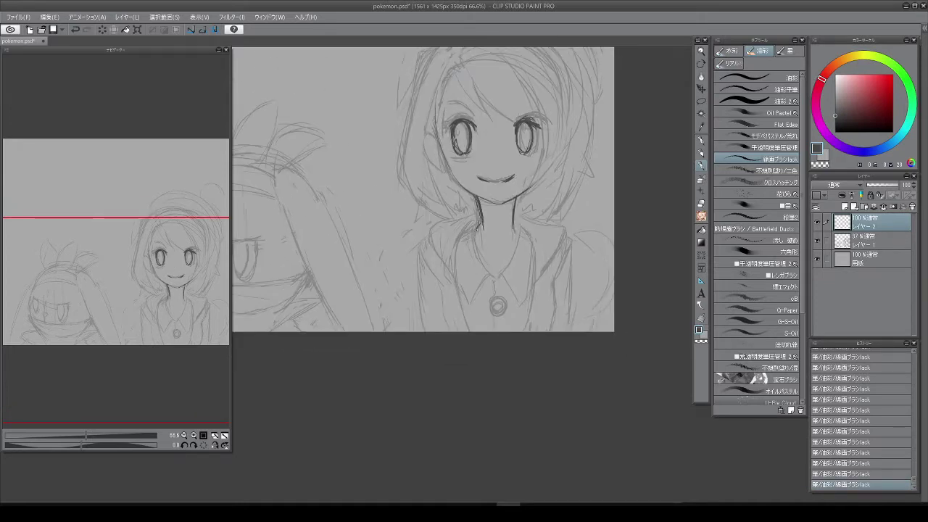
Step: Draw the girl's V-shaped neckline and the two pointed collar flaps, erasing excess neck lines
{"action": "key", "text": "e"}
{"action": "left_click_drag", "start_coordinate": [475, 221], "coordinate": [488, 274]}
{"action": "mouse_move", "coordinate": [513, 218]}
{"action": "left_mouse_down"}
{"action": "mouse_move", "coordinate": [510, 256]}
{"action": "mouse_move", "coordinate": [480, 289]}
{"action": "left_mouse_up"}
{"action": "mouse_move", "coordinate": [485, 280]}
{"action": "left_mouse_down"}
{"action": "mouse_move", "coordinate": [469, 304]}
{"action": "mouse_move", "coordinate": [524, 284]}
{"action": "left_mouse_up"}
{"action": "left_click_drag", "start_coordinate": [507, 218], "coordinate": [517, 134]}
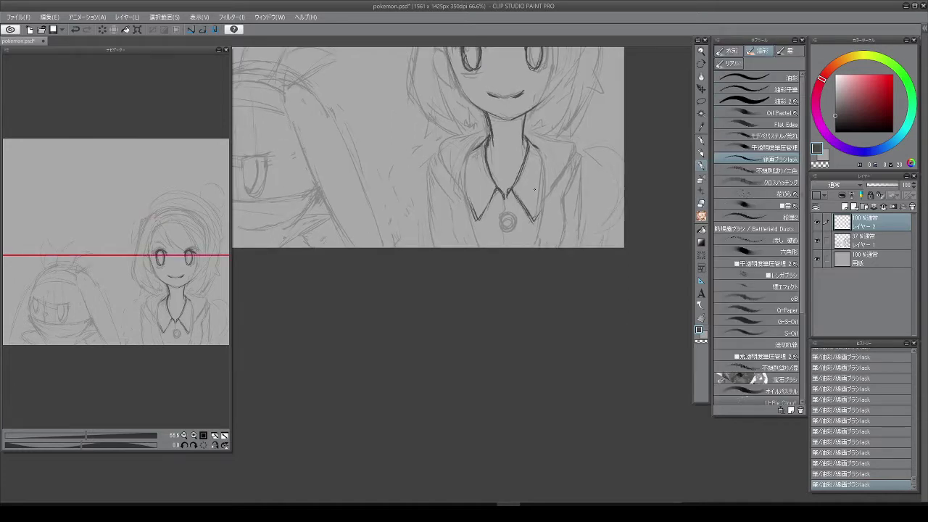
Step: Draw the round pendant where the collar flaps meet and short fold lines on the chest below it
{"action": "left_click_drag", "start_coordinate": [563, 108], "coordinate": [560, 87]}
{"action": "mouse_move", "coordinate": [499, 193]}
{"action": "left_mouse_down"}
{"action": "mouse_move", "coordinate": [510, 208]}
{"action": "mouse_move", "coordinate": [508, 196]}
{"action": "left_mouse_up"}
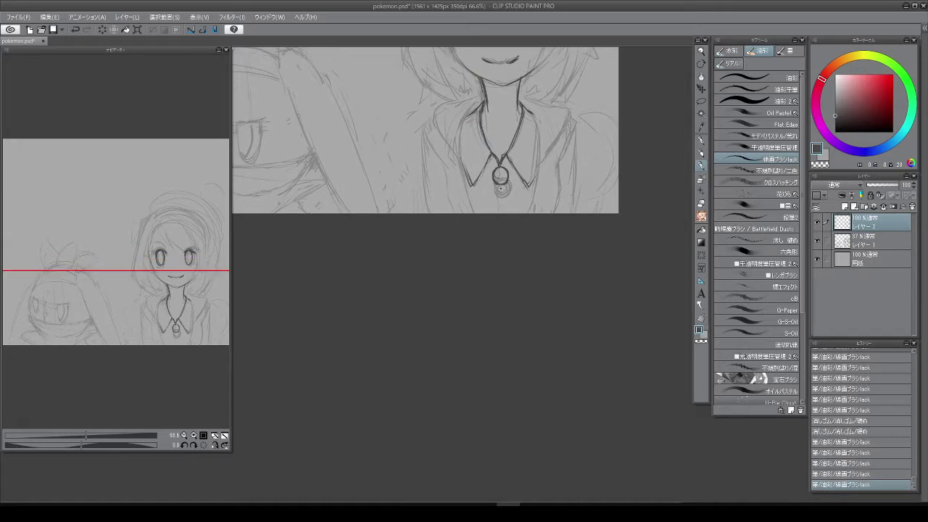
{"action": "scroll", "coordinate": [426, 156], "scroll_direction": "up", "scroll_amount": 2}
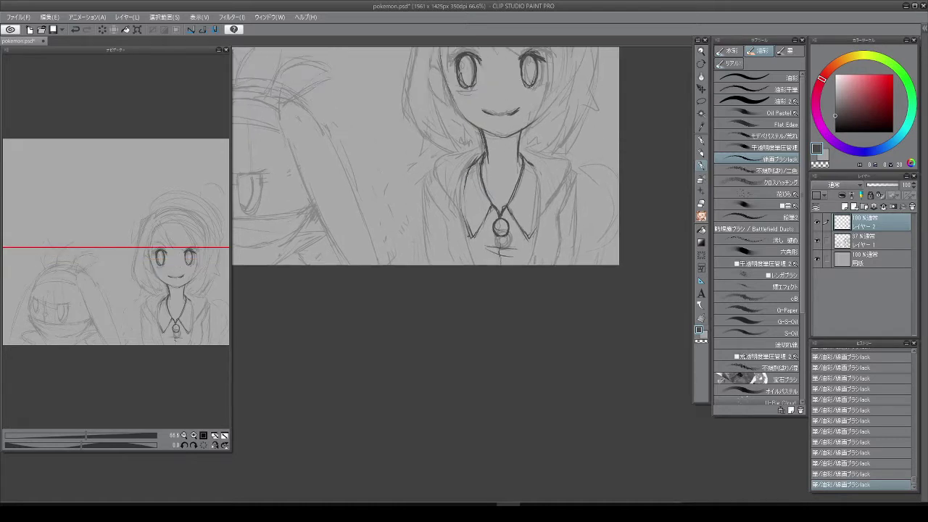
Step: Draw the jacket's wide collar over both of the girl's shoulders and clean up its lines with the eraser
{"action": "left_click_drag", "start_coordinate": [428, 155], "coordinate": [434, 161]}
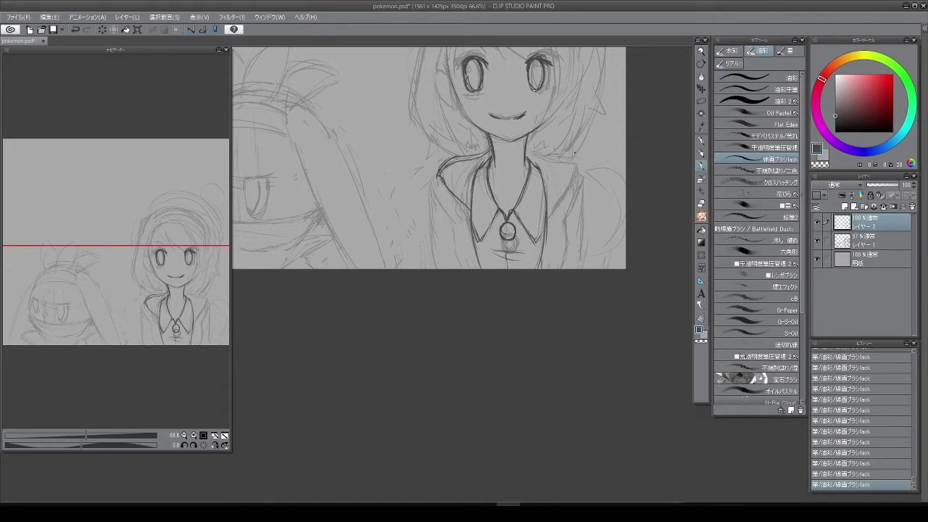
{"action": "mouse_move", "coordinate": [573, 174]}
{"action": "left_mouse_down"}
{"action": "mouse_move", "coordinate": [573, 134]}
{"action": "mouse_move", "coordinate": [583, 223]}
{"action": "mouse_move", "coordinate": [576, 154]}
{"action": "left_mouse_up"}
{"action": "key", "text": "e"}
{"action": "key", "text": "b"}
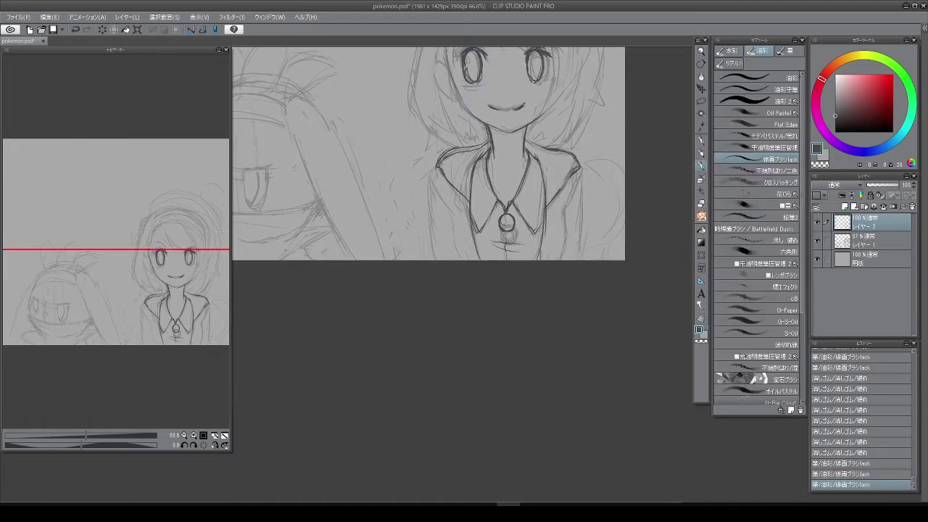
Step: Lower the rough sketch layer's opacity to 27% and draw the jacket's front edges and sleeves on the dark line layer
{"action": "left_click_drag", "start_coordinate": [439, 164], "coordinate": [454, 197]}
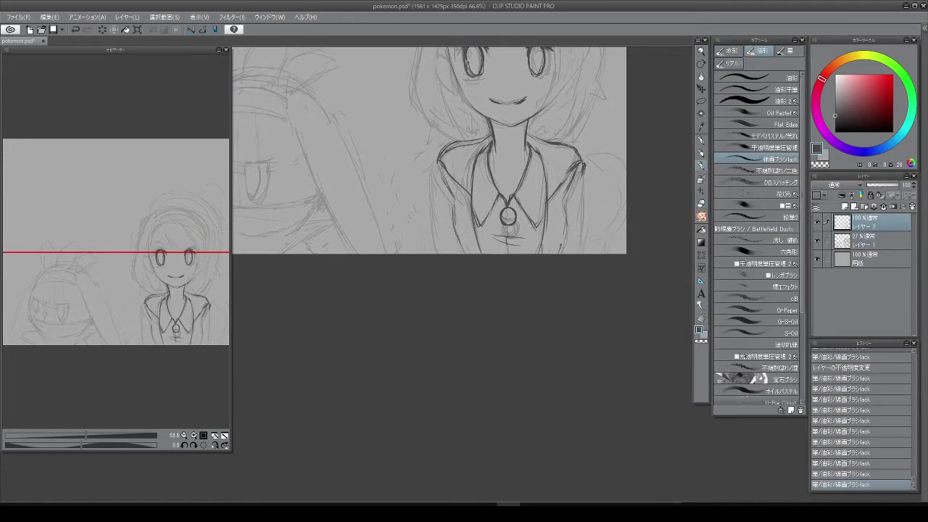
{"action": "mouse_move", "coordinate": [571, 222]}
{"action": "left_mouse_down"}
{"action": "mouse_move", "coordinate": [553, 304]}
{"action": "mouse_move", "coordinate": [554, 270]}
{"action": "left_mouse_up"}
{"action": "key", "text": "ctrl+z"}
{"action": "key", "text": "ctrl+z"}
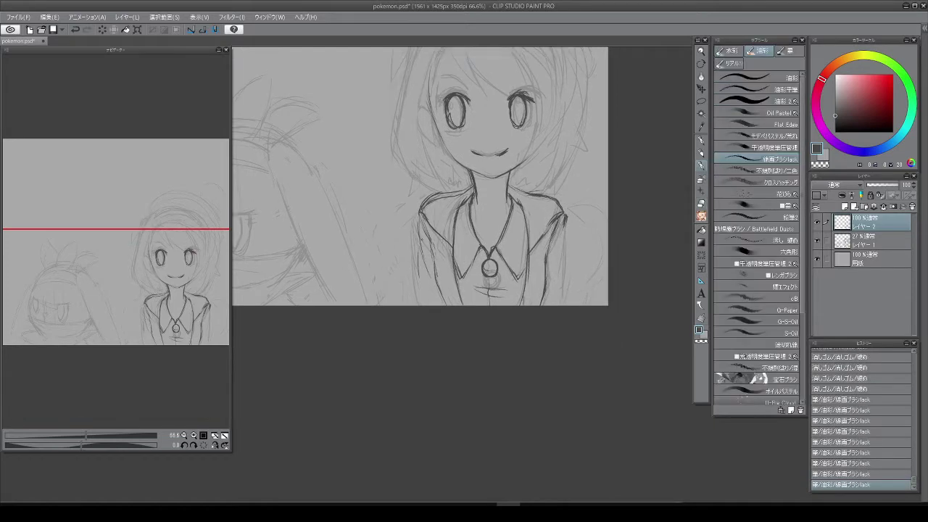
{"action": "left_click_drag", "start_coordinate": [578, 171], "coordinate": [633, 131]}
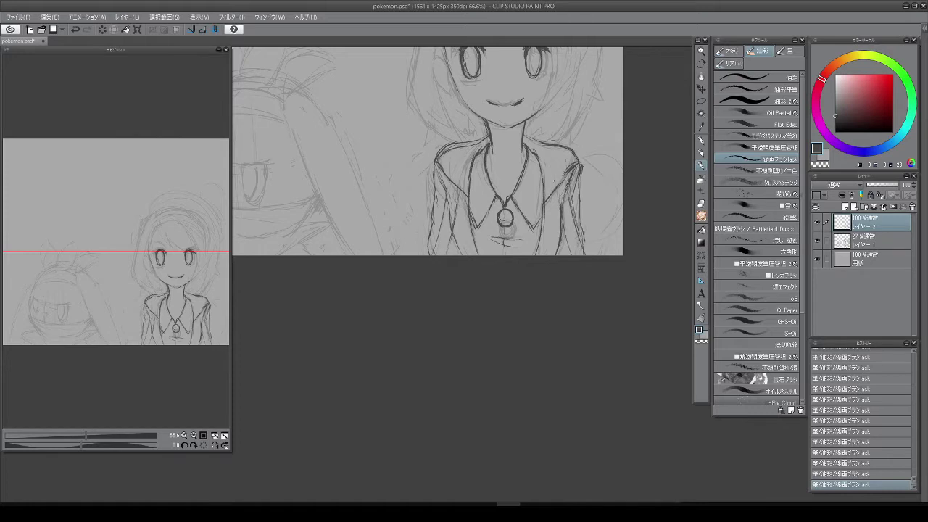
Step: Draw the top of the girl's head, her visible ear and the side-swept bangs across her forehead
{"action": "mouse_move", "coordinate": [616, 135]}
{"action": "left_mouse_down"}
{"action": "mouse_move", "coordinate": [551, 182]}
{"action": "mouse_move", "coordinate": [565, 235]}
{"action": "left_mouse_up"}
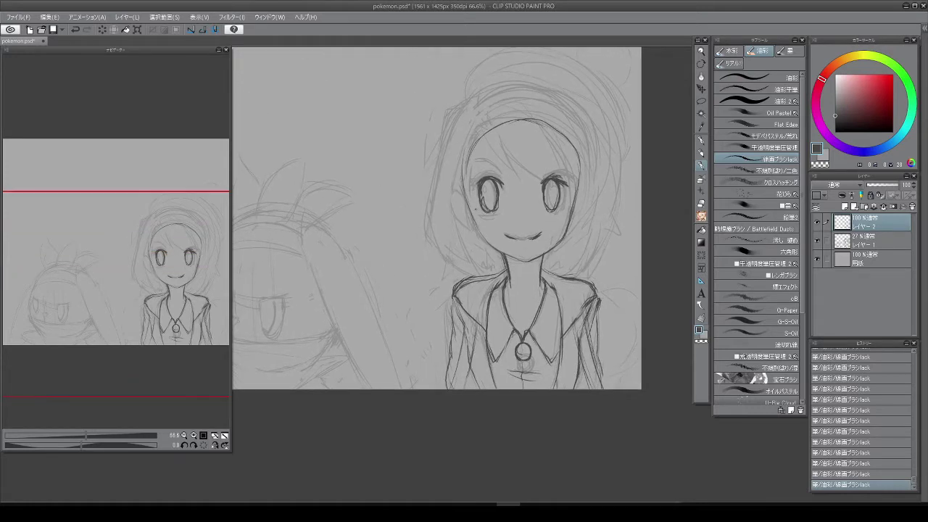
{"action": "left_click_drag", "start_coordinate": [504, 118], "coordinate": [471, 139]}
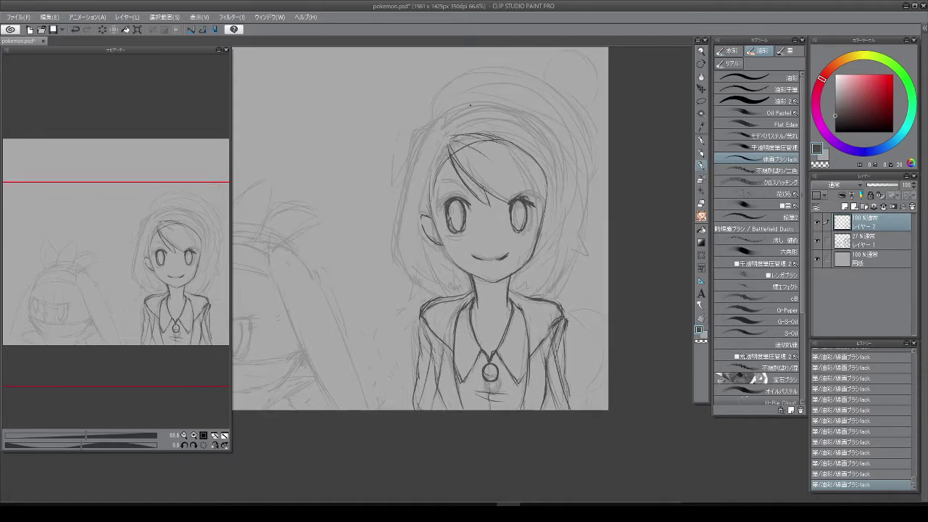
{"action": "left_click_drag", "start_coordinate": [470, 139], "coordinate": [478, 130]}
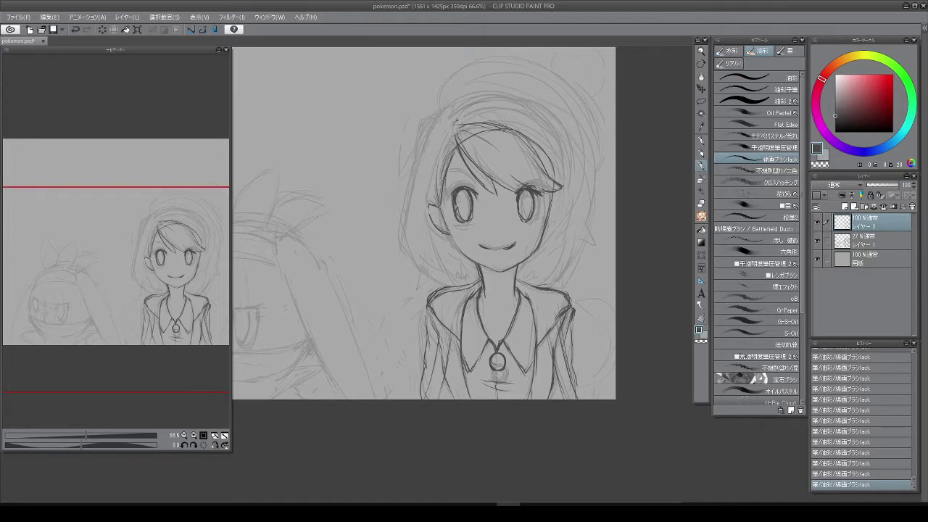
Step: Draw the girl's hair contour down the left side of her face and erase its stray lines
{"action": "key", "text": "ctrl+z"}
{"action": "key", "text": "ctrl+z"}
{"action": "key", "text": "ctrl+z"}
{"action": "key", "text": "ctrl+z"}
{"action": "key", "text": "ctrl+z"}
{"action": "key", "text": "ctrl+z"}
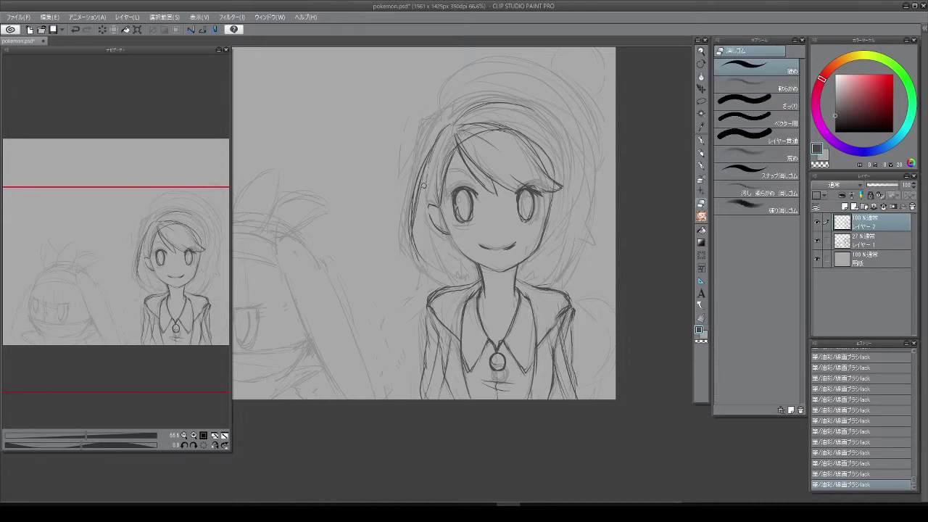
{"action": "key", "text": "ctrl+y"}
{"action": "key", "text": "ctrl+y"}
{"action": "key", "text": "ctrl+y"}
{"action": "key", "text": "ctrl+y"}
{"action": "key", "text": "ctrl+y"}
{"action": "key", "text": "ctrl+y"}
{"action": "key", "text": "ctrl+y"}
{"action": "key", "text": "ctrl+y"}
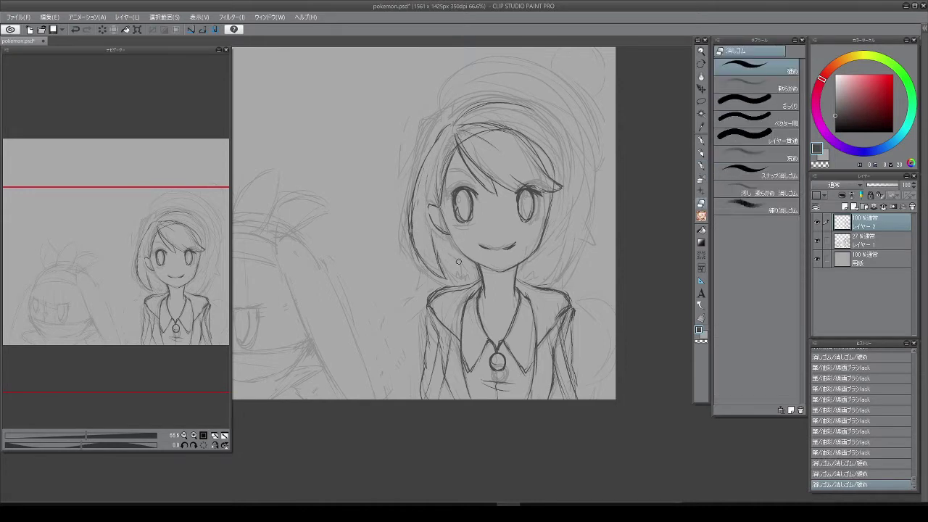
Step: Draw the jagged hair tips to the left of the girl's neck and strands over the crown
{"action": "key", "text": "ctrl+y"}
{"action": "key", "text": "ctrl+y"}
{"action": "key", "text": "ctrl+y"}
{"action": "key", "text": "ctrl+y"}
{"action": "key", "text": "ctrl+y"}
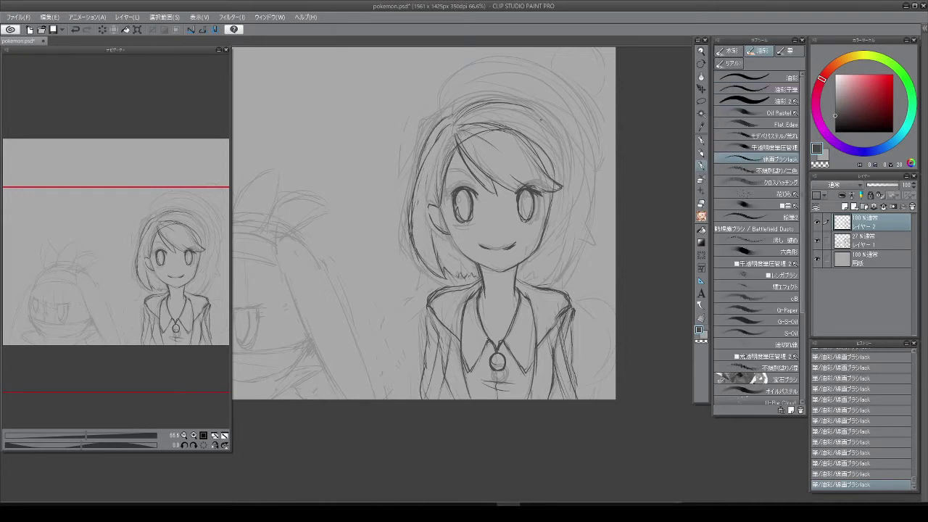
Step: Draw the hair on the right side of the girl's face, curving inward to the neck
{"action": "key", "text": "ctrl+y"}
{"action": "key", "text": "ctrl+y"}
{"action": "key", "text": "ctrl+y"}
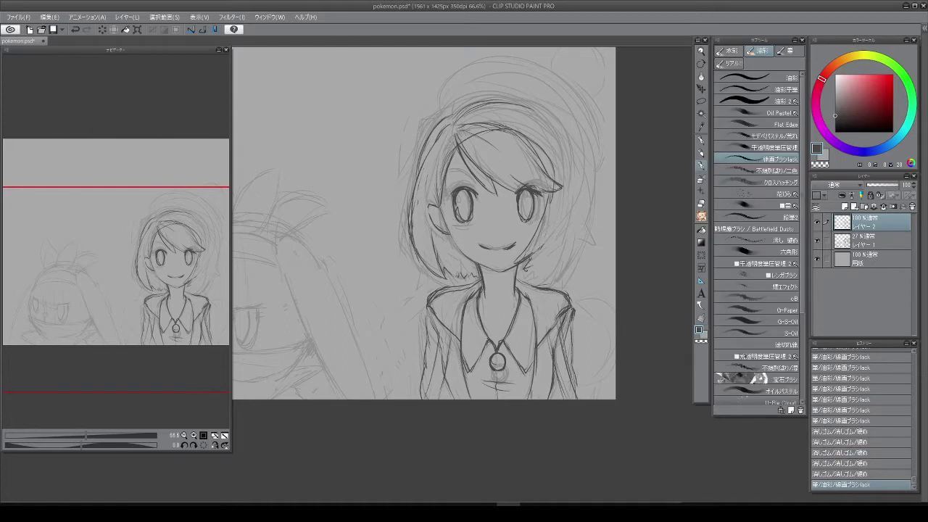
{"action": "key", "text": "e"}
{"action": "key", "text": "b"}
{"action": "key", "text": "ctrl+y"}
{"action": "key", "text": "ctrl+y"}
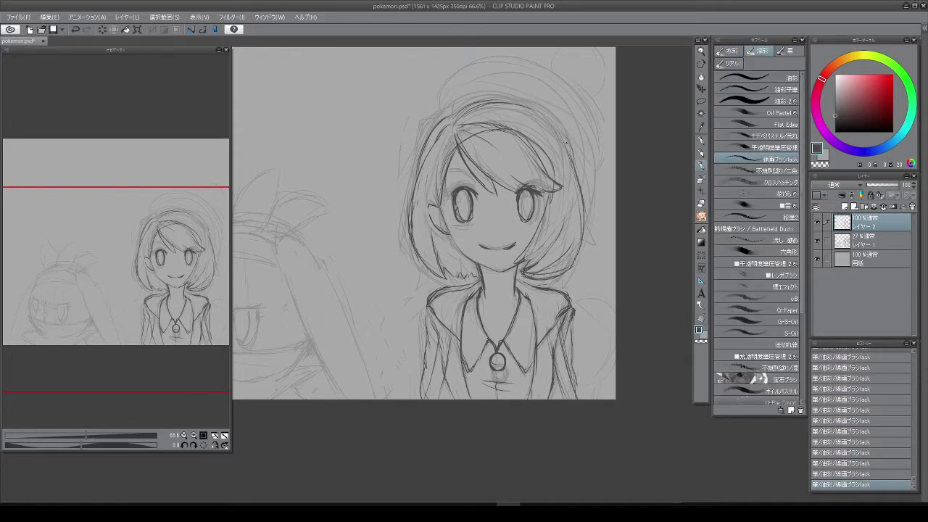
Step: Strengthen the hair's outer contour from the crown down the right side and erase overlapping lines
{"action": "key", "text": "ctrl+y"}
{"action": "key", "text": "e"}
{"action": "key", "text": "ctrl+y"}
{"action": "key", "text": "b"}
{"action": "key", "text": "e"}
{"action": "key", "text": "b"}
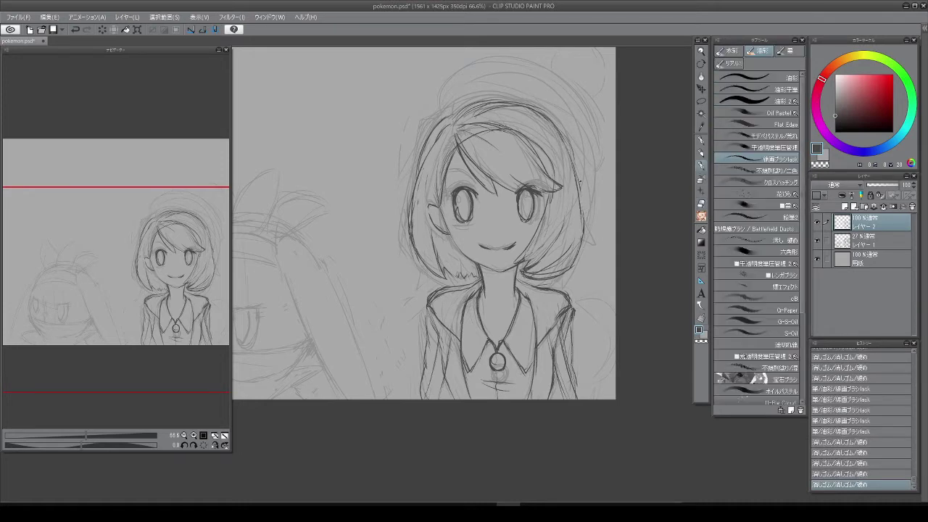
Step: Draw the outward-flicking lock on the right side of the girl's hair and tidy it with the eraser
{"action": "key", "text": "ctrl+y"}
{"action": "key", "text": "ctrl+y"}
{"action": "key", "text": "e"}
{"action": "key", "text": "b"}
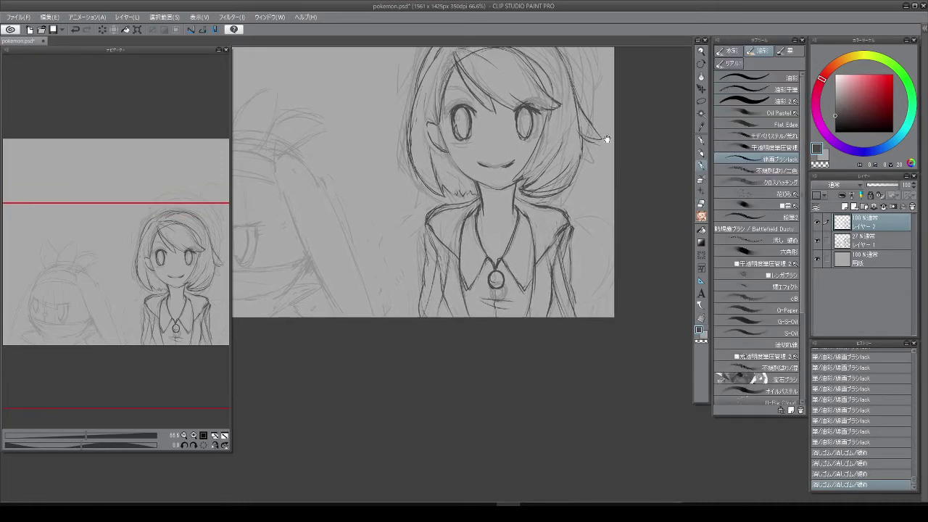
Step: Draw the rounded beret over the girl's hair and start the pom-pom outline on top
{"action": "key", "text": "ctrl+y"}
{"action": "key", "text": "ctrl+y"}
{"action": "key", "text": "ctrl+y"}
{"action": "key", "text": "ctrl+y"}
{"action": "key", "text": "ctrl+y"}
{"action": "key", "text": "ctrl+y"}
{"action": "key", "text": "ctrl+y"}
{"action": "key", "text": "ctrl+y"}
{"action": "key", "text": "ctrl+y"}
{"action": "key", "text": "ctrl+y"}
{"action": "key", "text": "ctrl+y"}
{"action": "key", "text": "ctrl+y"}
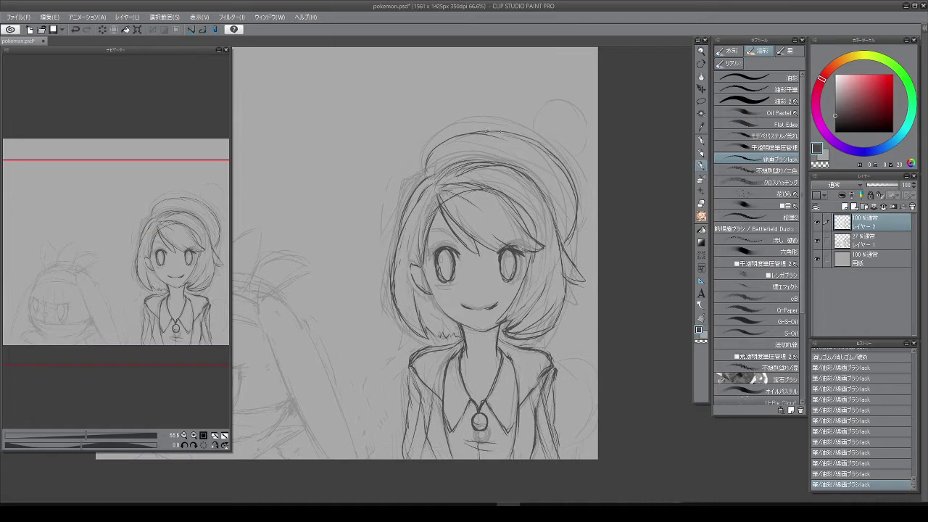
{"action": "scroll", "coordinate": [550, 176], "scroll_direction": "up", "scroll_amount": 2}
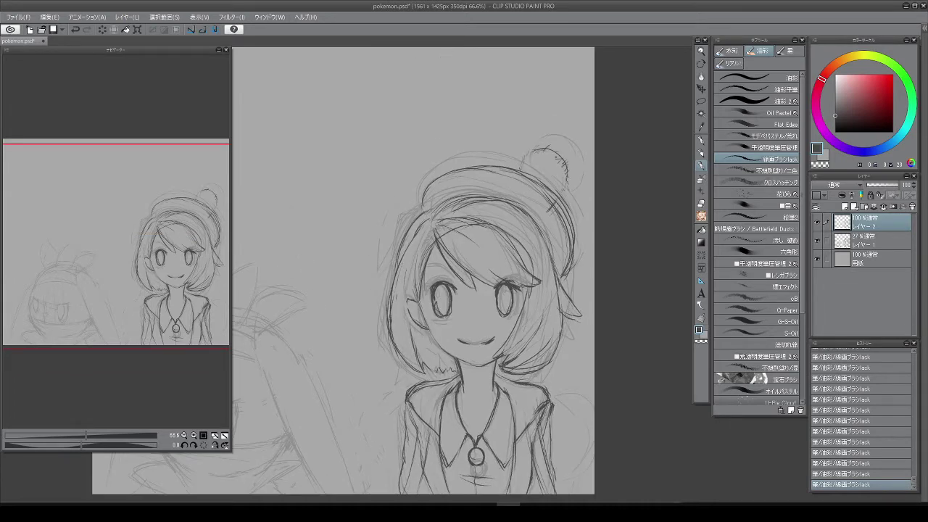
Step: Rework the beret's pom-pom with short fuzzy strokes around its edge, erasing the rough outline
{"action": "key", "text": "e"}
{"action": "key", "text": "ctrl+z"}
{"action": "key", "text": "ctrl+z"}
{"action": "key", "text": "ctrl+z"}
{"action": "key", "text": "b"}
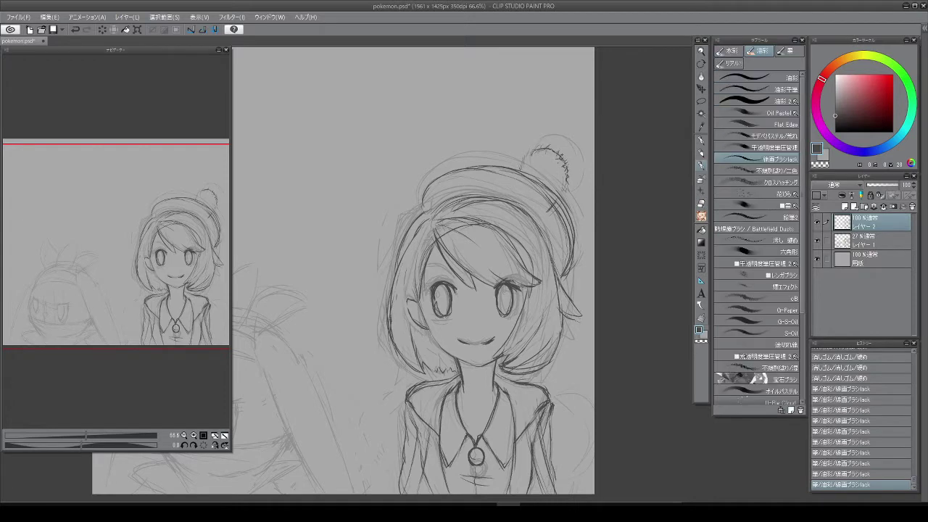
{"action": "key", "text": "e"}
{"action": "key", "text": "ctrl+y"}
{"action": "key", "text": "b"}
{"action": "key", "text": "ctrl+y"}
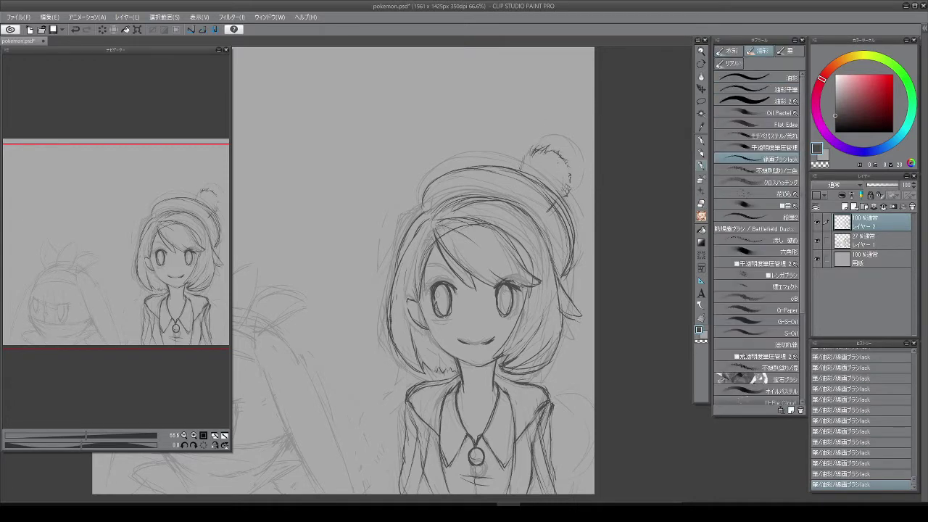
Step: Touch up the girl's line art and erase stray lines around her hair tips and neck
{"action": "scroll", "coordinate": [616, 205], "scroll_direction": "down", "scroll_amount": 1}
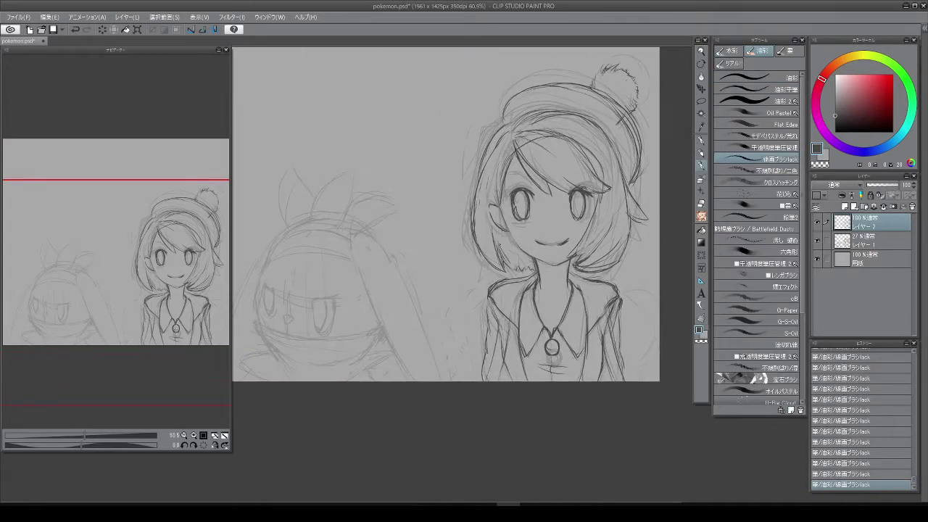
{"action": "key", "text": "e"}
{"action": "key", "text": "ctrl+z"}
{"action": "key", "text": "b"}
{"action": "key", "text": "ctrl+y"}
{"action": "left_click_drag", "start_coordinate": [672, 233], "coordinate": [648, 187]}
{"action": "key", "text": "e"}
{"action": "key", "text": "ctrl+z"}
{"action": "key", "text": "ctrl+z"}
{"action": "key", "text": "ctrl+z"}
{"action": "key", "text": "ctrl+z"}
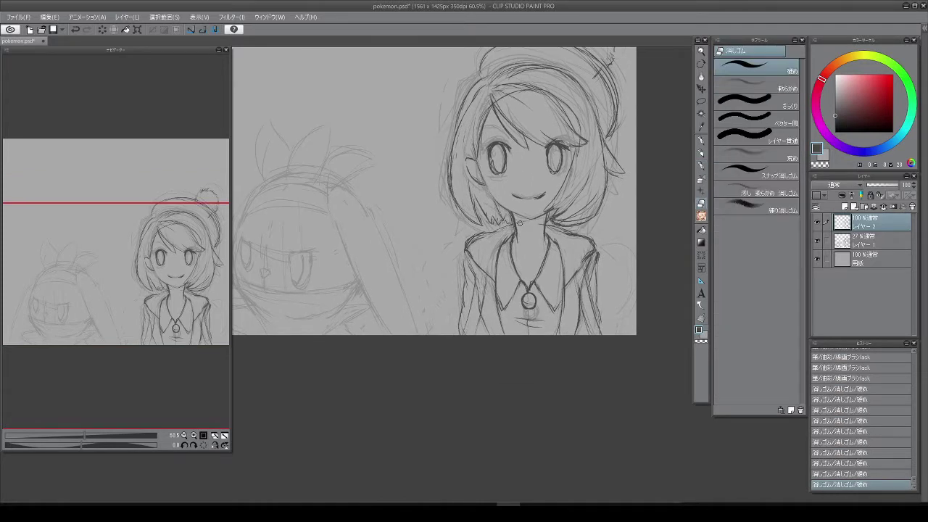
Step: Draw the line across the girl's neck beneath the chin and refine the nearby hair strands
{"action": "key", "text": "b"}
{"action": "key", "text": "e"}
{"action": "key", "text": "b"}
{"action": "scroll", "coordinate": [438, 212], "scroll_direction": "up", "scroll_amount": 1}
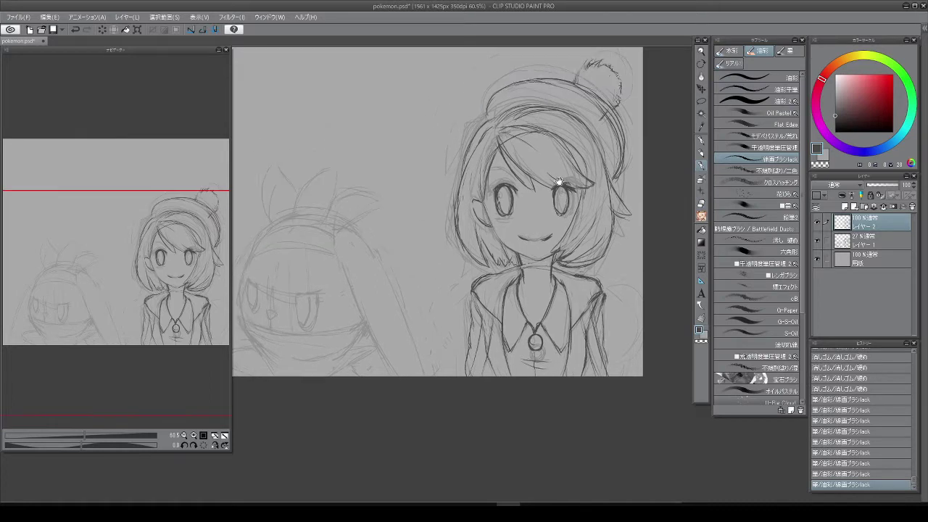
Step: Draw the pupils and highlights inside both of the girl's eyes, erasing parts of the old eye lines
{"action": "key", "text": "e"}
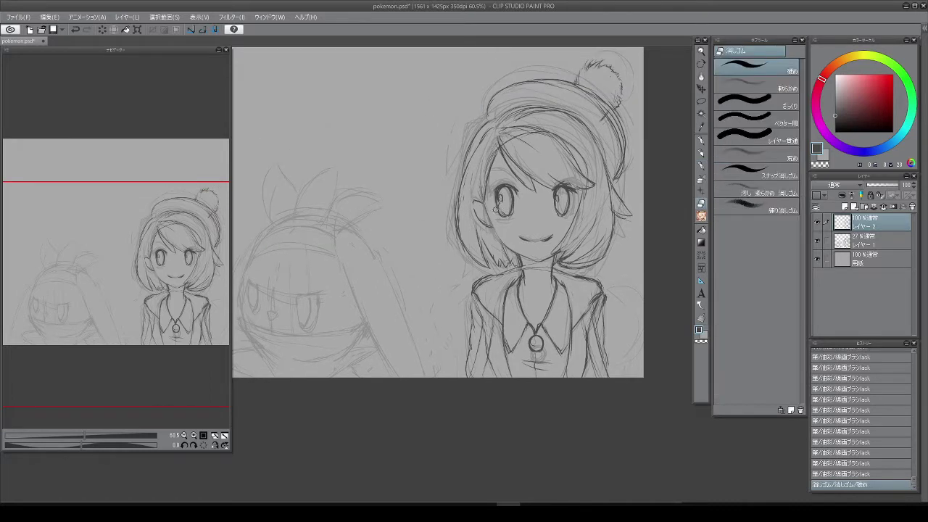
{"action": "key", "text": "b"}
{"action": "scroll", "coordinate": [530, 254], "scroll_direction": "down", "scroll_amount": 1}
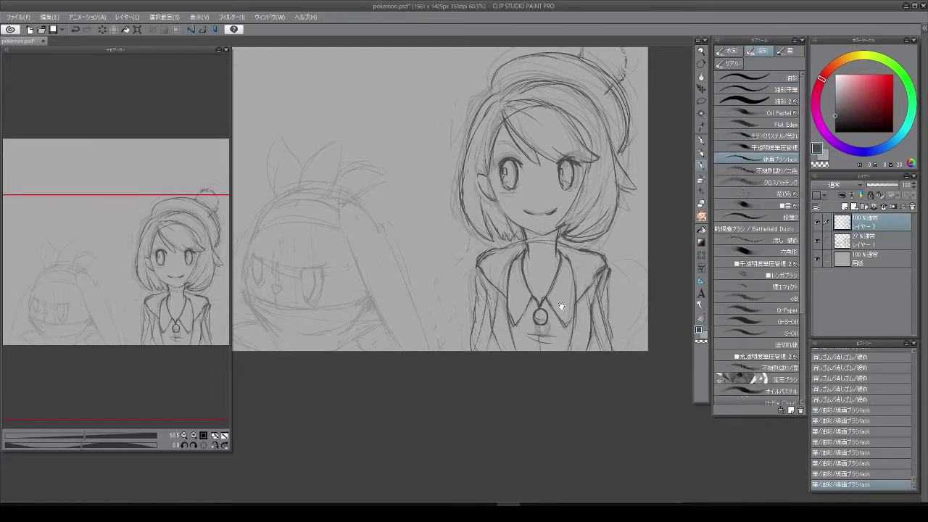
Step: Draw the left side of the rabbit-like creature in dark lines, including its face edge, left eye and the cloth beside its chin
{"action": "left_click_drag", "start_coordinate": [560, 307], "coordinate": [687, 292]}
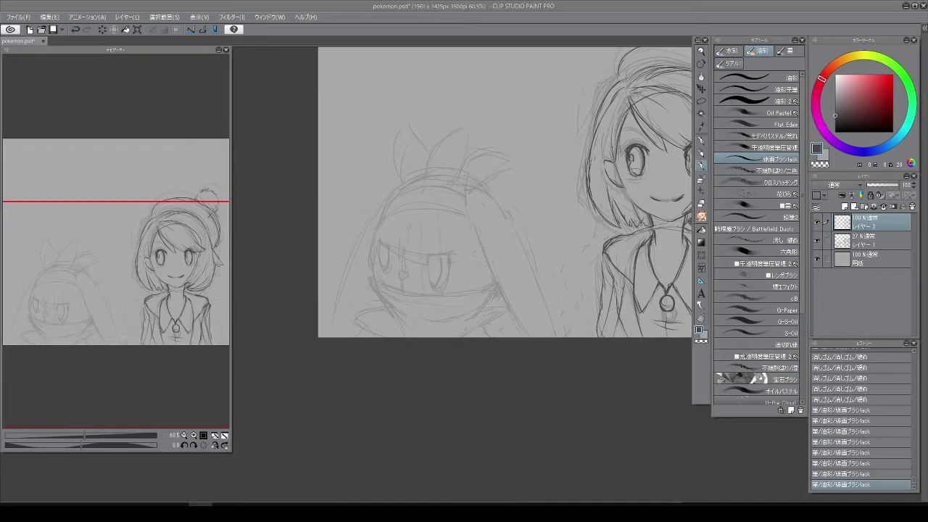
{"action": "mouse_move", "coordinate": [510, 140]}
{"action": "left_mouse_down"}
{"action": "mouse_move", "coordinate": [504, 85]}
{"action": "mouse_move", "coordinate": [492, 129]}
{"action": "left_mouse_up"}
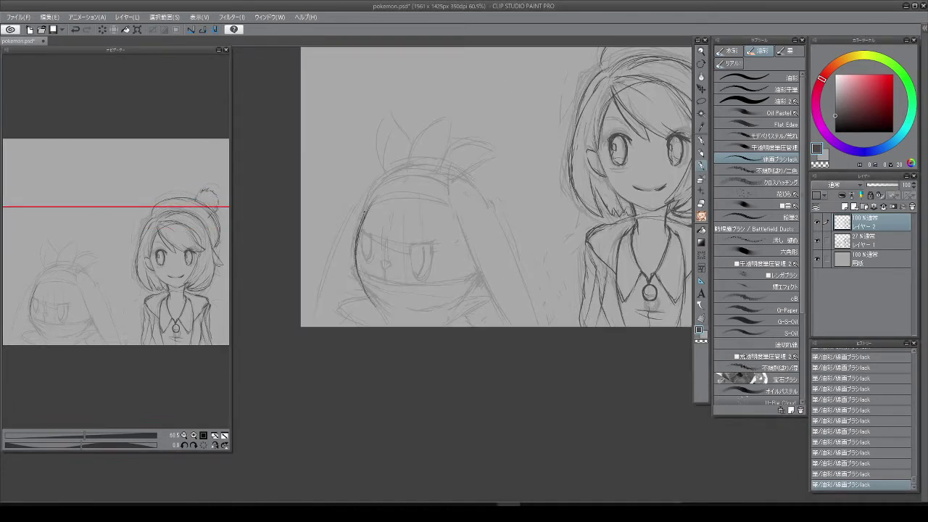
{"action": "key", "text": "e"}
{"action": "mouse_move", "coordinate": [357, 218]}
{"action": "left_mouse_down"}
{"action": "mouse_move", "coordinate": [363, 290]}
{"action": "mouse_move", "coordinate": [372, 218]}
{"action": "mouse_move", "coordinate": [410, 185]}
{"action": "mouse_move", "coordinate": [405, 243]}
{"action": "mouse_move", "coordinate": [409, 218]}
{"action": "left_mouse_up"}
{"action": "key", "text": "b"}
{"action": "key", "text": "e"}
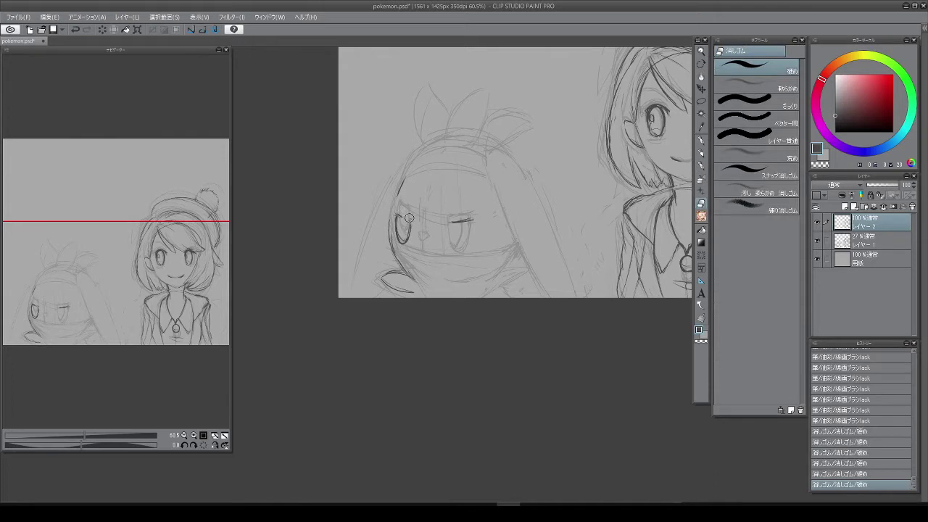
Step: Draw the rabbit-like creature's right eye and reshape both eyes with flat, slanted upper lids
{"action": "key", "text": "b"}
{"action": "mouse_move", "coordinate": [472, 182]}
{"action": "left_mouse_down"}
{"action": "mouse_move", "coordinate": [479, 168]}
{"action": "mouse_move", "coordinate": [461, 227]}
{"action": "mouse_move", "coordinate": [480, 224]}
{"action": "mouse_move", "coordinate": [470, 228]}
{"action": "left_mouse_up"}
{"action": "key", "text": "e"}
{"action": "key", "text": "b"}
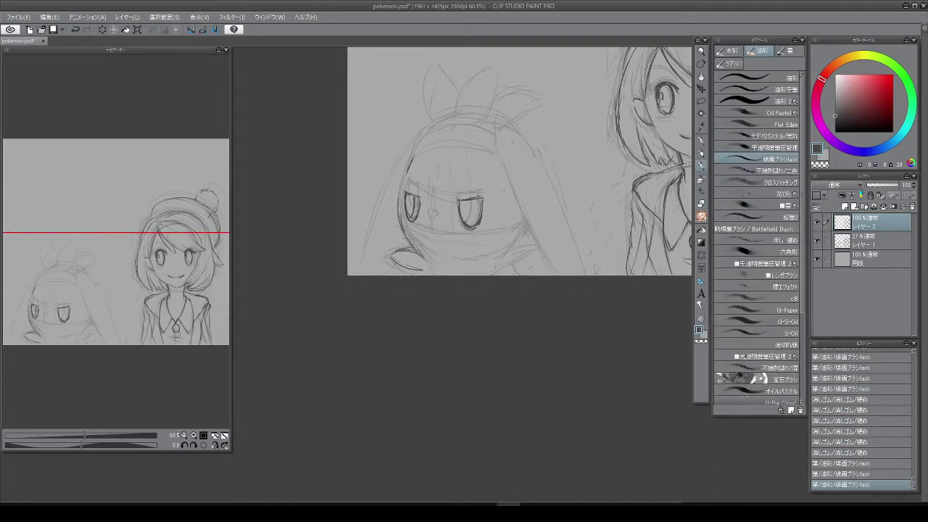
Step: Draw the rabbit-like creature's small nose with its centre line and the cloth edge running beneath the face
{"action": "left_click_drag", "start_coordinate": [508, 160], "coordinate": [547, 122]}
{"action": "mouse_move", "coordinate": [468, 174]}
{"action": "left_mouse_down"}
{"action": "mouse_move", "coordinate": [467, 223]}
{"action": "mouse_move", "coordinate": [428, 240]}
{"action": "mouse_move", "coordinate": [447, 242]}
{"action": "left_mouse_up"}
{"action": "key", "text": "e"}
{"action": "key", "text": "b"}
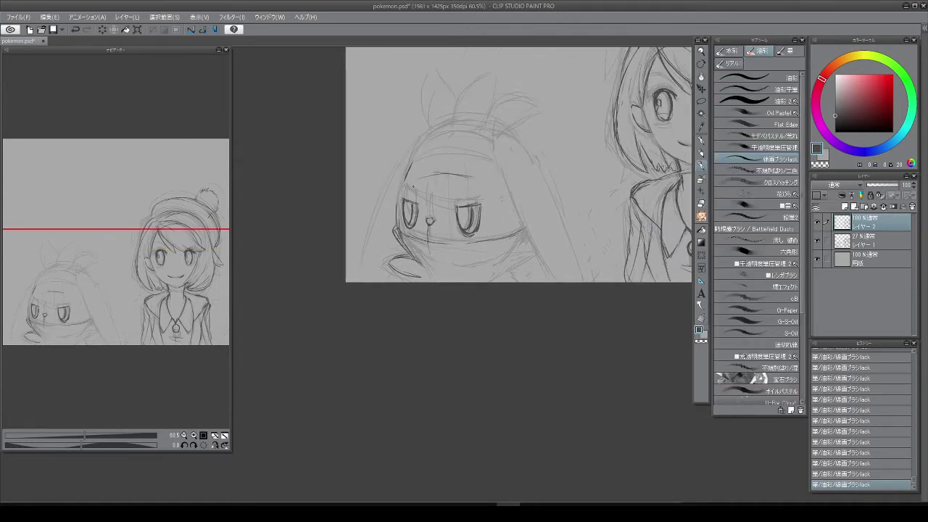
Step: Redraw the curved headband across the creature's forehead with a darker lower edge and a second curve above it
{"action": "key", "text": "e"}
{"action": "left_click_drag", "start_coordinate": [408, 174], "coordinate": [504, 188]}
{"action": "key", "text": "b"}
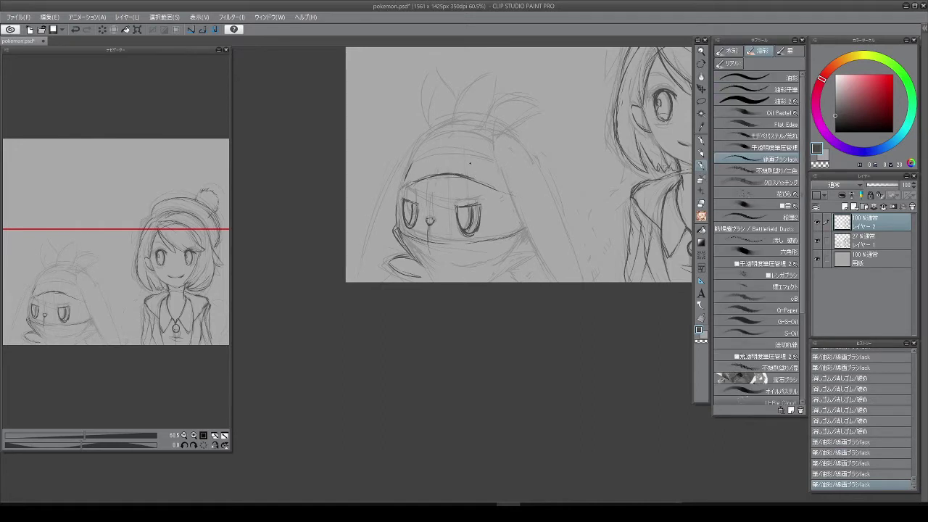
{"action": "key", "text": "e"}
{"action": "key", "text": "b"}
{"action": "scroll", "coordinate": [518, 165], "scroll_direction": "down", "scroll_amount": 1}
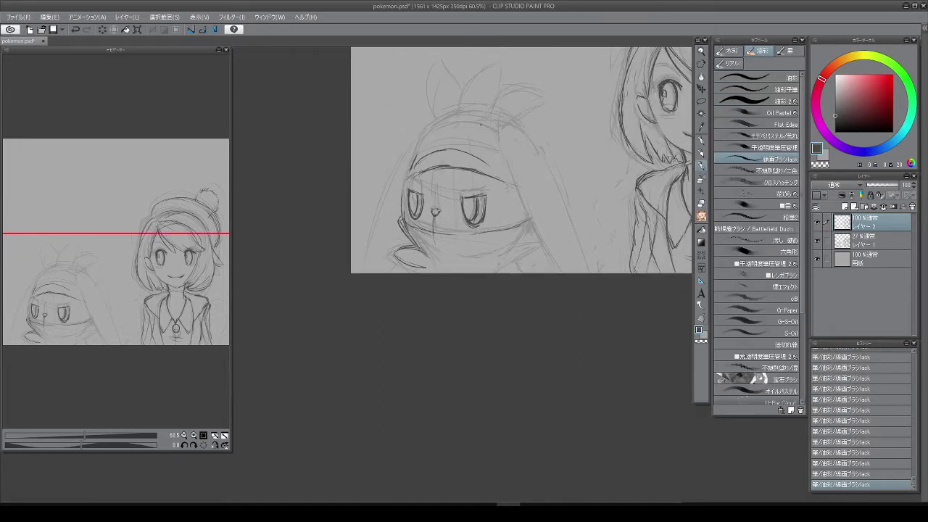
{"action": "scroll", "coordinate": [508, 175], "scroll_direction": "down", "scroll_amount": 1}
{"action": "scroll", "coordinate": [449, 126], "scroll_direction": "up", "scroll_amount": 1}
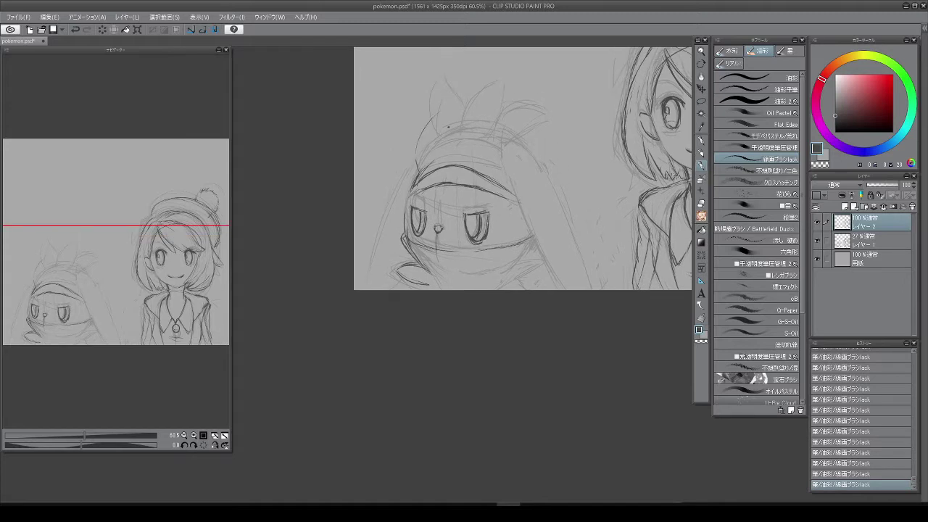
Step: Draw two pointed tufts on top of the creature's head and the ear line down its left side, erasing excess lines
{"action": "scroll", "coordinate": [517, 128], "scroll_direction": "down", "scroll_amount": 1}
{"action": "left_click_drag", "start_coordinate": [442, 137], "coordinate": [495, 109]}
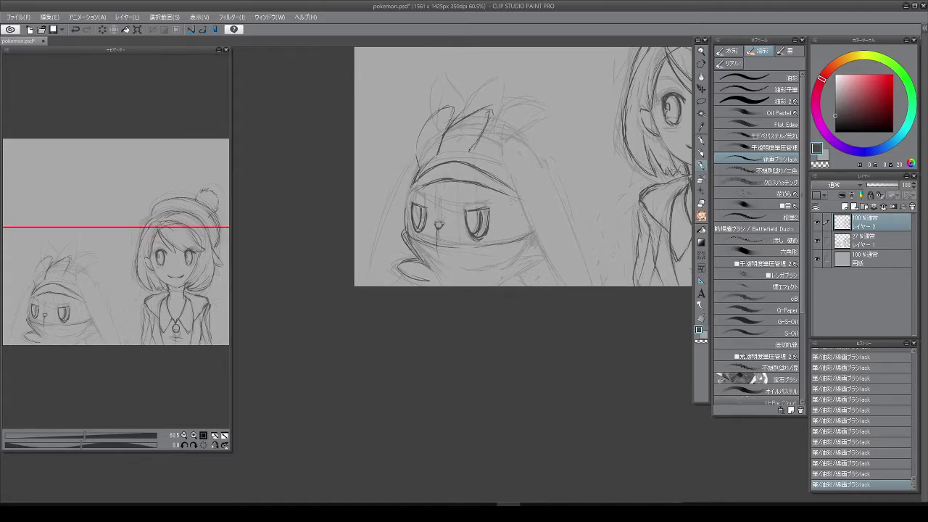
{"action": "scroll", "coordinate": [522, 167], "scroll_direction": "down", "scroll_amount": 1}
{"action": "left_click_drag", "start_coordinate": [406, 168], "coordinate": [397, 258]}
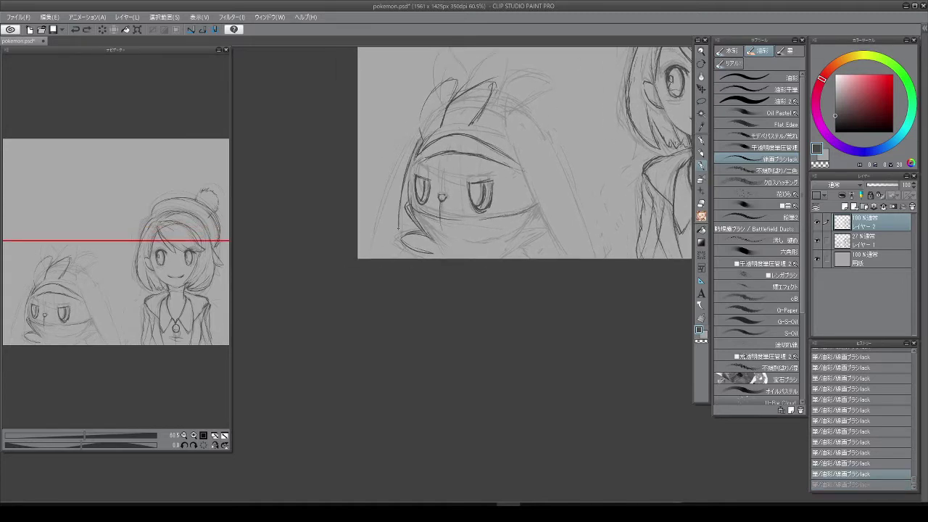
{"action": "key", "text": "e"}
{"action": "key", "text": "b"}
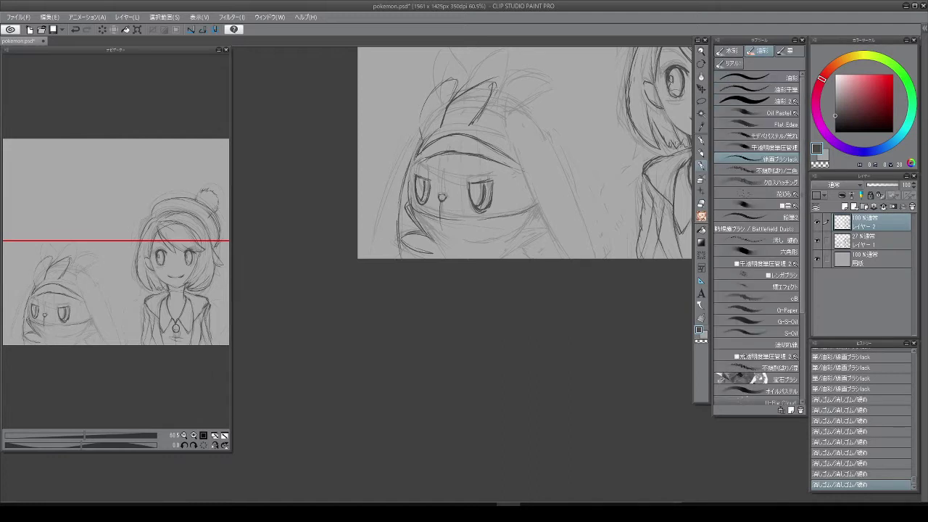
Step: Draw the third, right-leaning head tuft and the top curve of the creature's head
{"action": "mouse_move", "coordinate": [471, 124]}
{"action": "left_mouse_down"}
{"action": "mouse_move", "coordinate": [484, 100]}
{"action": "mouse_move", "coordinate": [472, 123]}
{"action": "mouse_move", "coordinate": [481, 150]}
{"action": "mouse_move", "coordinate": [513, 135]}
{"action": "mouse_move", "coordinate": [502, 132]}
{"action": "left_mouse_up"}
{"action": "key", "text": "e"}
{"action": "key", "text": "b"}
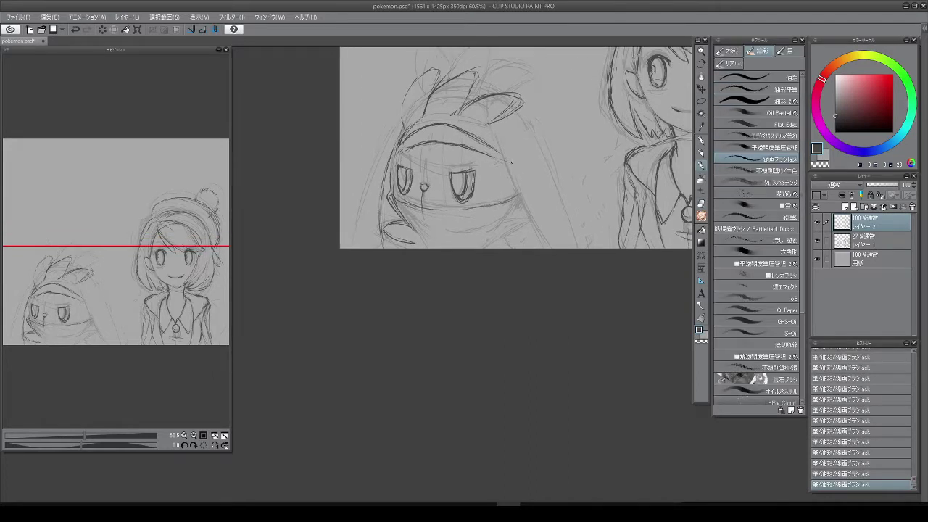
Step: Draw the creature's right cheek, the cloth edge meeting it and the fur shapes beneath it on the right
{"action": "key", "text": "e"}
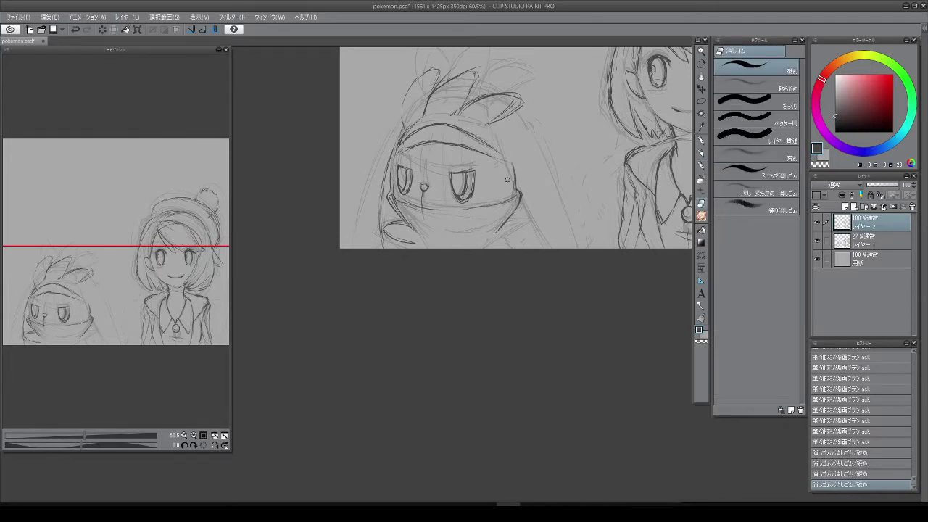
{"action": "key", "text": "b"}
{"action": "left_click_drag", "start_coordinate": [508, 167], "coordinate": [494, 120]}
{"action": "left_click_drag", "start_coordinate": [510, 177], "coordinate": [488, 178]}
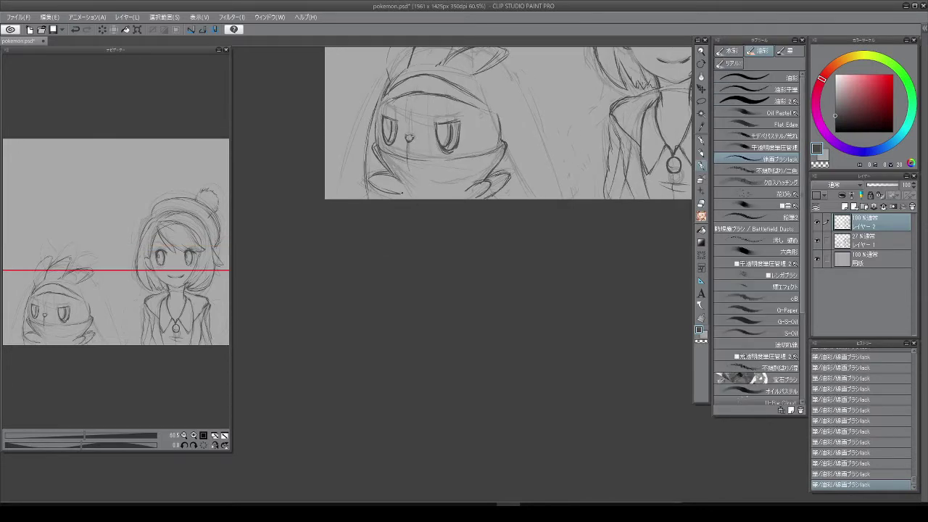
Step: Draw the creature's long right ear drooping down past the cheek and erase the overlapping lines
{"action": "left_click_drag", "start_coordinate": [406, 198], "coordinate": [410, 268]}
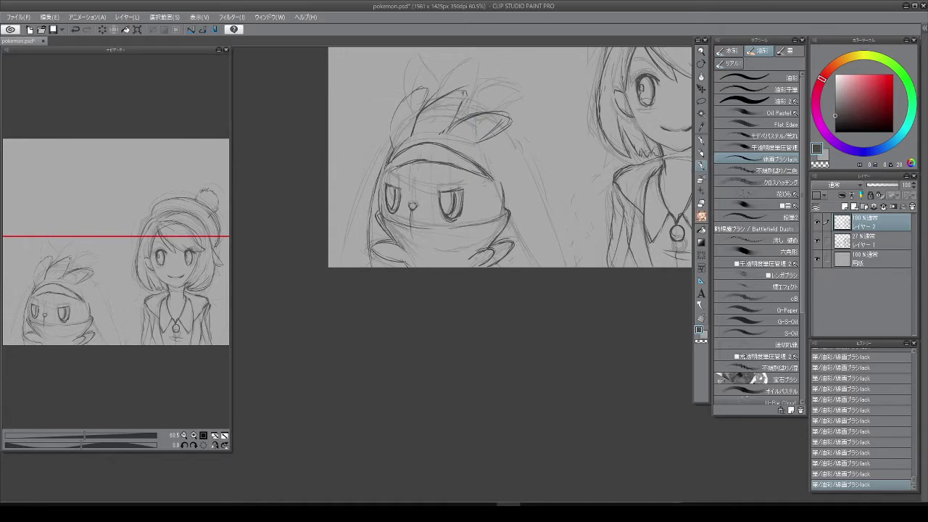
{"action": "key", "text": "e"}
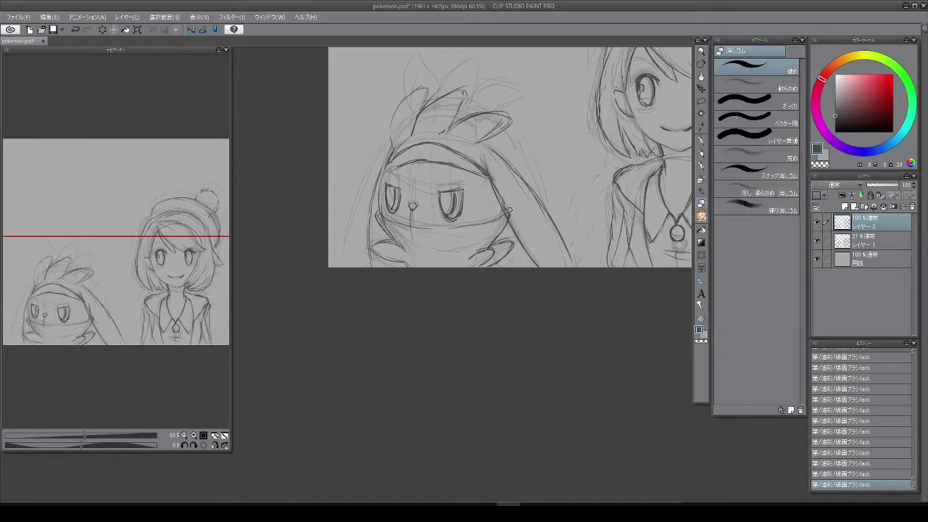
{"action": "left_click_drag", "start_coordinate": [500, 175], "coordinate": [493, 210]}
{"action": "key", "text": "b"}
{"action": "mouse_move", "coordinate": [415, 171]}
{"action": "left_mouse_down"}
{"action": "mouse_move", "coordinate": [449, 165]}
{"action": "mouse_move", "coordinate": [446, 203]}
{"action": "left_mouse_up"}
{"action": "key", "text": "e"}
{"action": "key", "text": "b"}
{"action": "left_click_drag", "start_coordinate": [464, 101], "coordinate": [501, 90]}
{"action": "left_click_drag", "start_coordinate": [464, 188], "coordinate": [464, 152]}
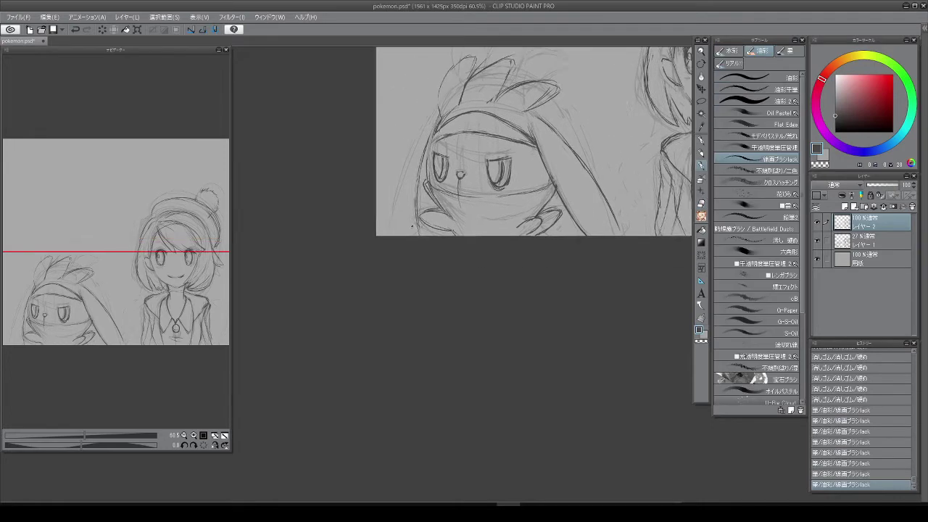
Step: Draw the girl's left eyebrow above the eye and clean up the lines around it with the eraser
{"action": "scroll", "coordinate": [464, 189], "scroll_direction": "down", "scroll_amount": 3}
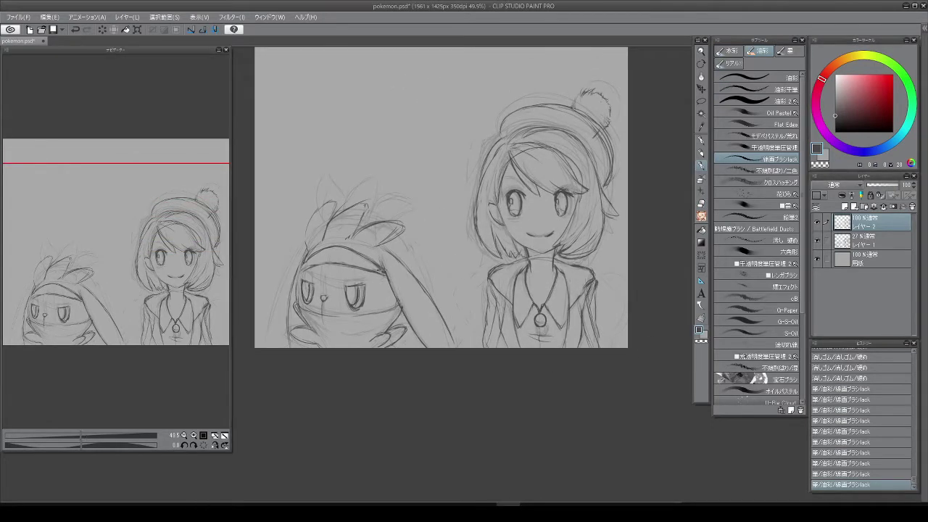
{"action": "key", "text": "e"}
{"action": "scroll", "coordinate": [446, 239], "scroll_direction": "up", "scroll_amount": 2}
{"action": "key", "text": "b"}
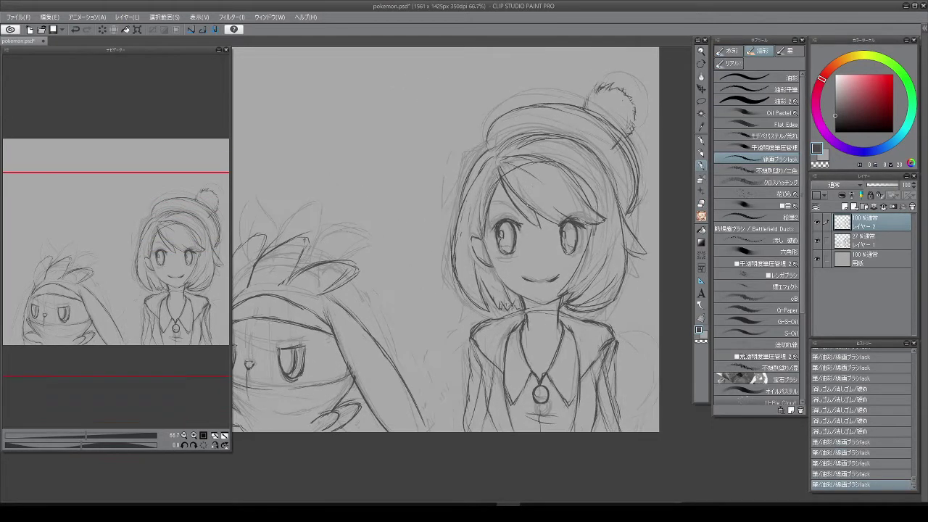
{"action": "left_click", "coordinate": [565, 208]}
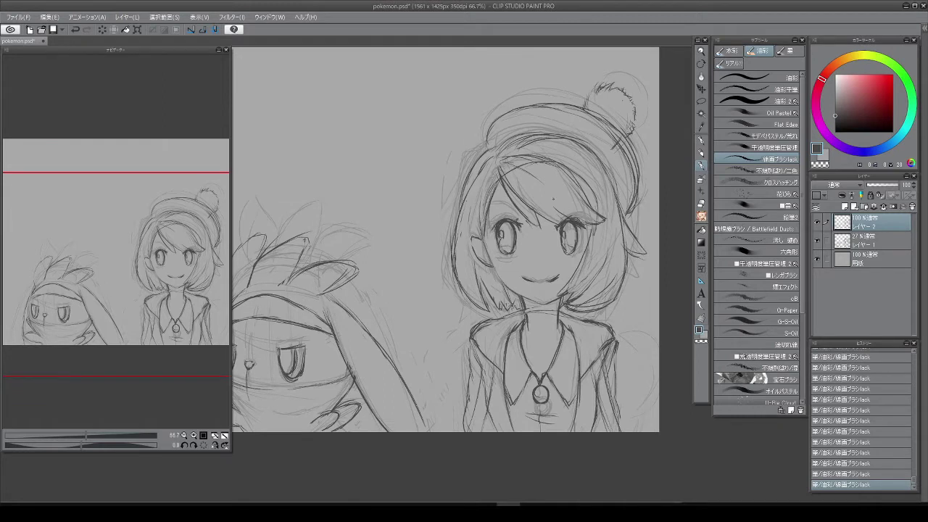
{"action": "key", "text": "e"}
{"action": "key", "text": "b"}
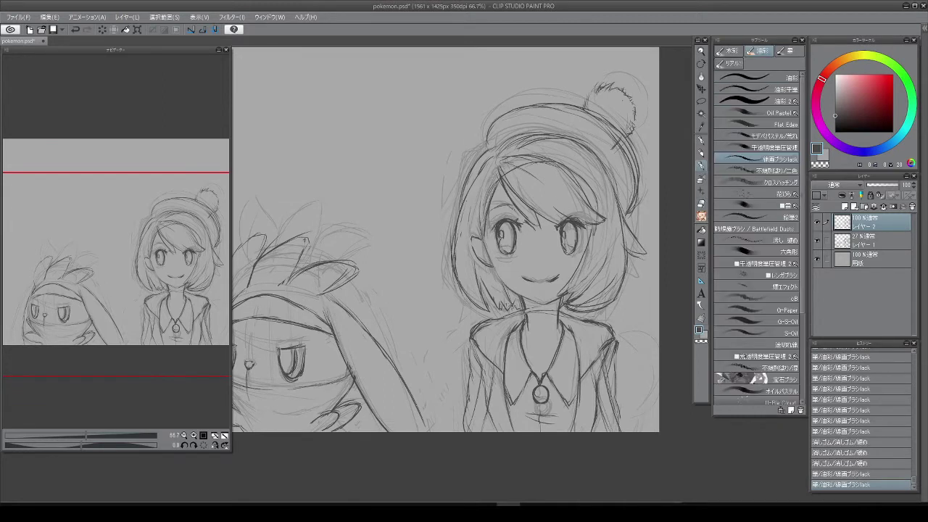
Step: Hide the rough sketch layer and draw the girl's right eyebrow, erasing the hair lines around it
{"action": "scroll", "coordinate": [617, 207], "scroll_direction": "down", "scroll_amount": 1}
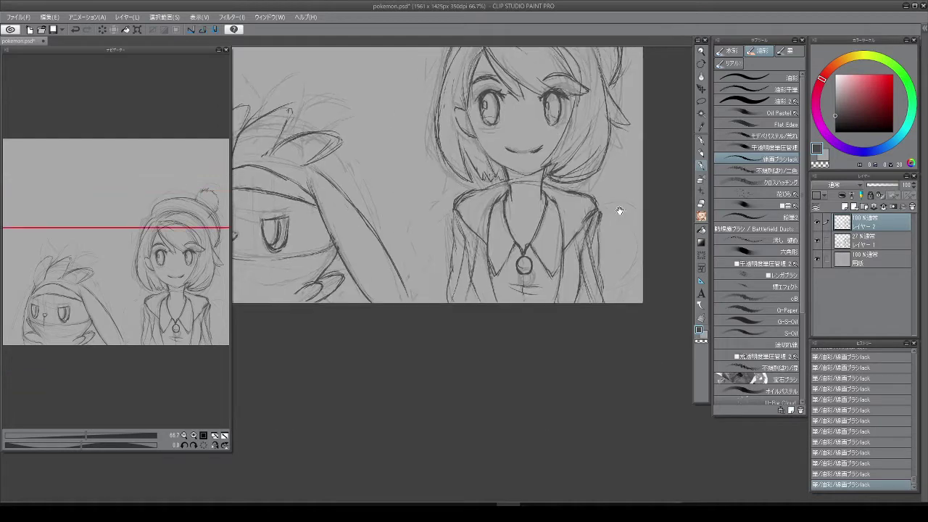
{"action": "key", "text": "ctrl+z"}
{"action": "key", "text": "ctrl+z"}
{"action": "key", "text": "ctrl+z"}
{"action": "key", "text": "ctrl+z"}
{"action": "key", "text": "ctrl+z"}
{"action": "key", "text": "ctrl+z"}
{"action": "key", "text": "ctrl+z"}
{"action": "key", "text": "ctrl+z"}
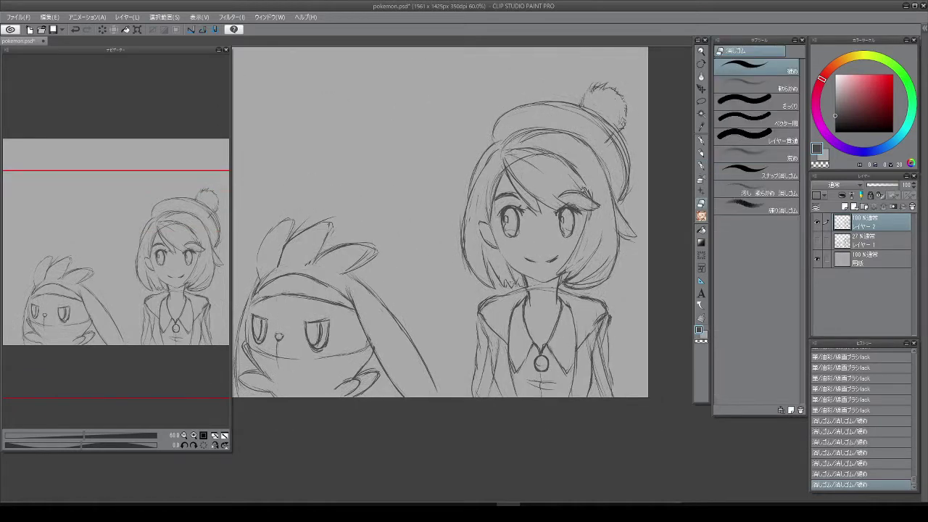
{"action": "key", "text": "e"}
{"action": "key", "text": "b"}
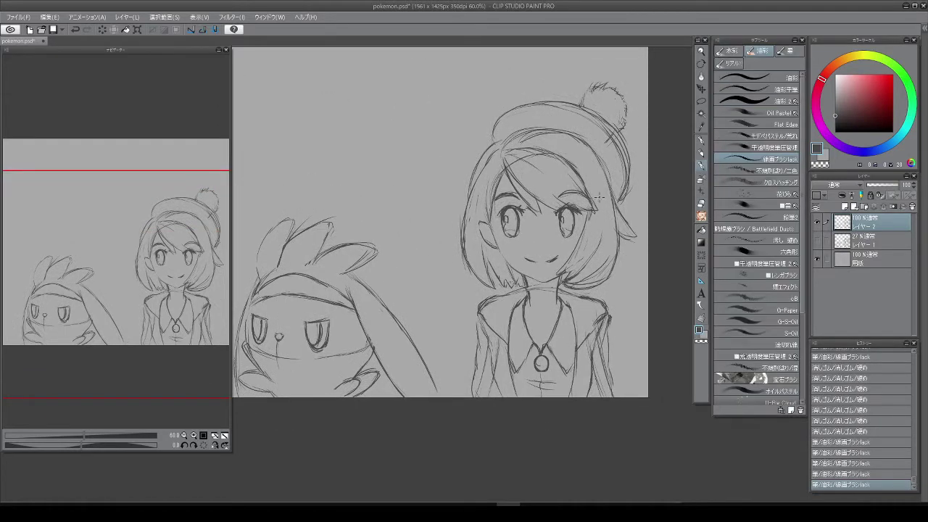
Step: Erase the stray sketch lines around the girl's neck, jacket shoulders and sleeves
{"action": "scroll", "coordinate": [558, 373], "scroll_direction": "down", "scroll_amount": 1}
{"action": "scroll", "coordinate": [613, 286], "scroll_direction": "up", "scroll_amount": 3}
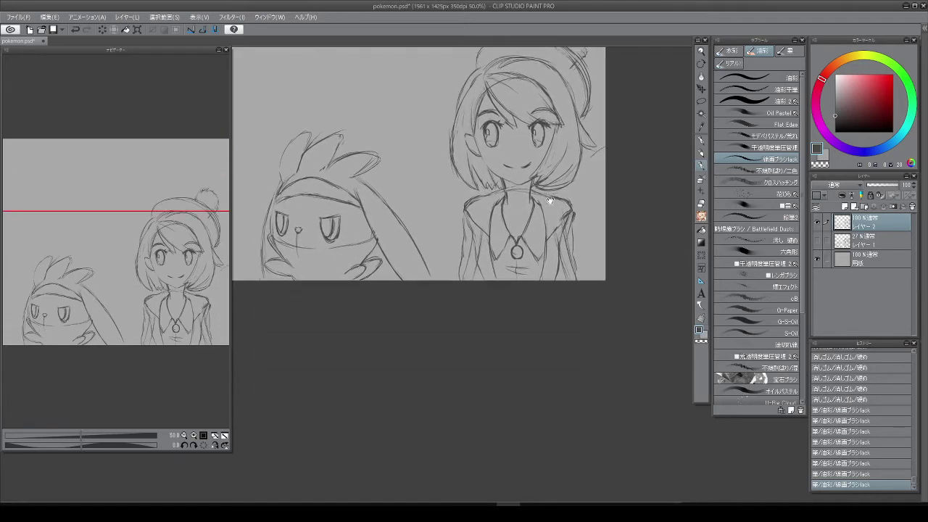
{"action": "key", "text": "e"}
{"action": "key", "text": "b"}
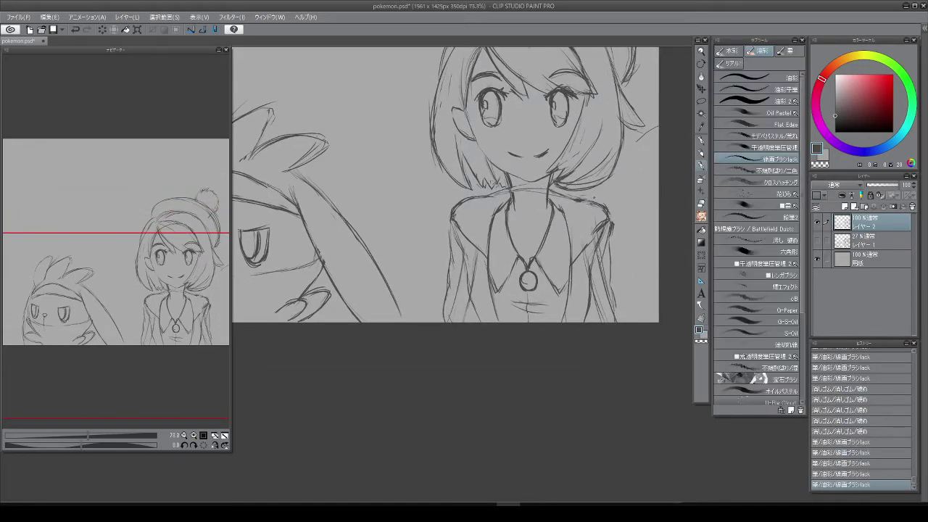
{"action": "key", "text": "e"}
{"action": "scroll", "coordinate": [598, 222], "scroll_direction": "down", "scroll_amount": 1}
{"action": "scroll", "coordinate": [573, 217], "scroll_direction": "up", "scroll_amount": 3}
{"action": "scroll", "coordinate": [552, 210], "scroll_direction": "down", "scroll_amount": 1}
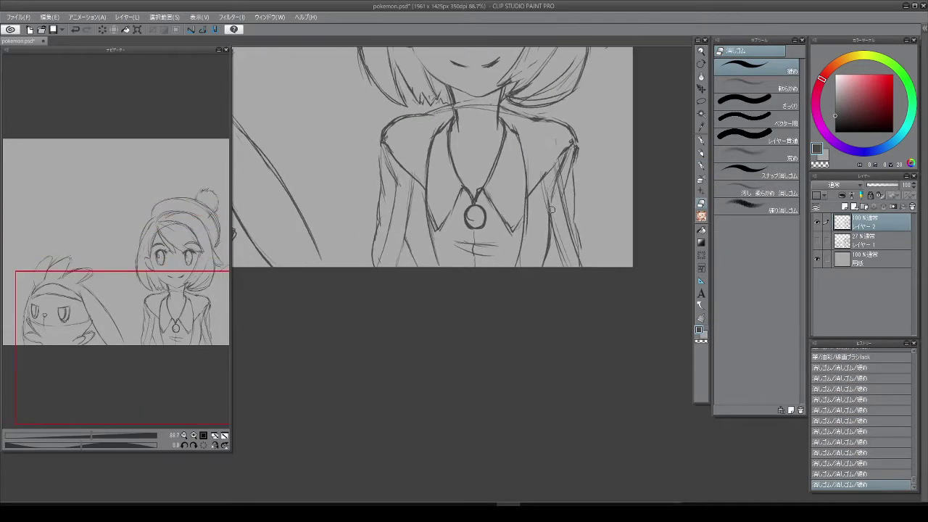
{"action": "scroll", "coordinate": [564, 253], "scroll_direction": "up", "scroll_amount": 1}
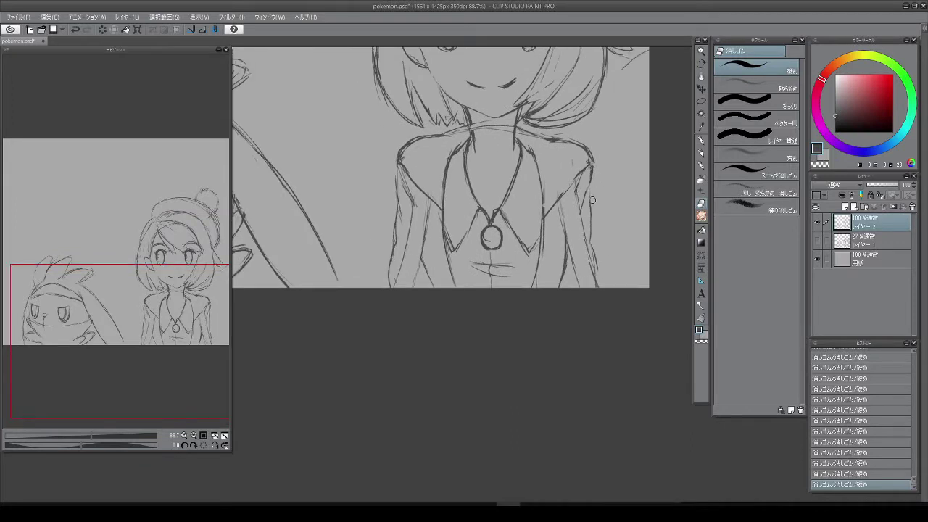
{"action": "scroll", "coordinate": [441, 195], "scroll_direction": "up", "scroll_amount": 3}
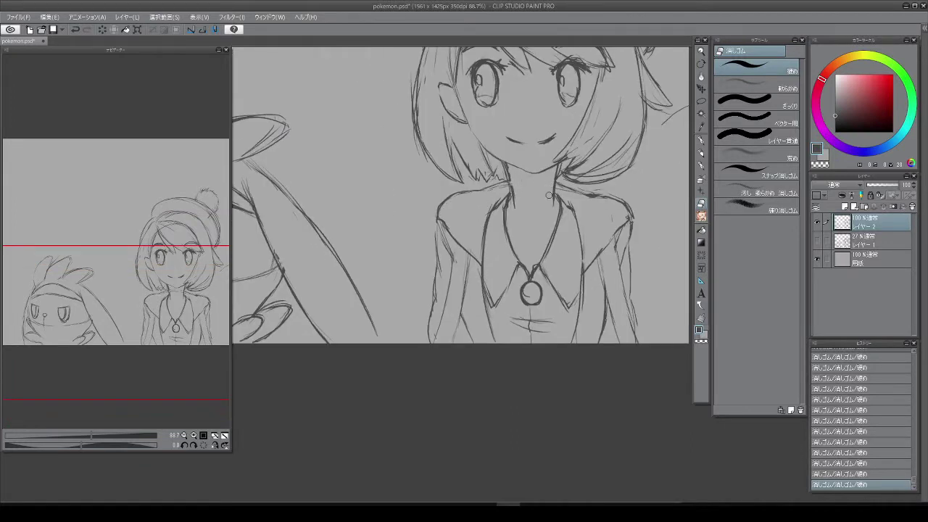
Step: Redraw the girl's neck line and the inner lines of the left sleeve, erasing the old strokes there
{"action": "key", "text": "b"}
{"action": "scroll", "coordinate": [586, 201], "scroll_direction": "down", "scroll_amount": 3}
{"action": "scroll", "coordinate": [543, 179], "scroll_direction": "down", "scroll_amount": 3}
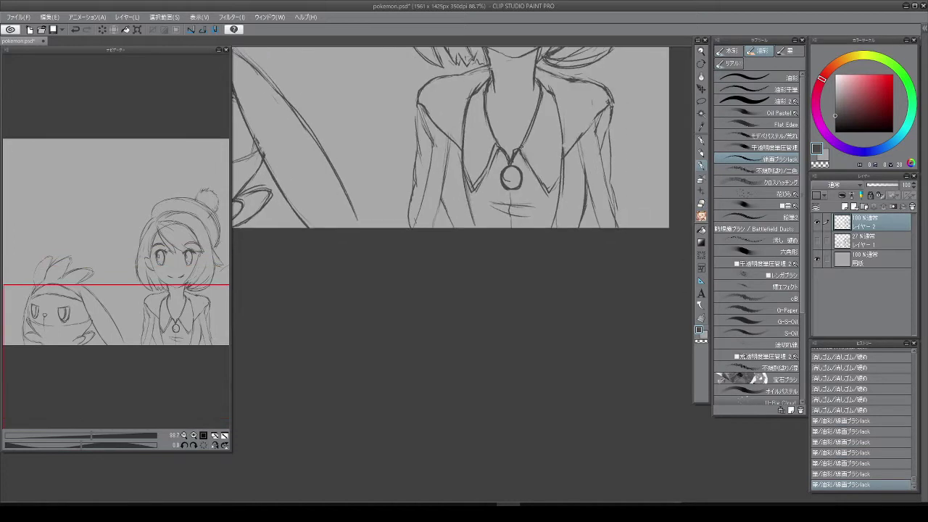
{"action": "scroll", "coordinate": [543, 178], "scroll_direction": "up", "scroll_amount": 4}
{"action": "scroll", "coordinate": [444, 181], "scroll_direction": "down", "scroll_amount": 3}
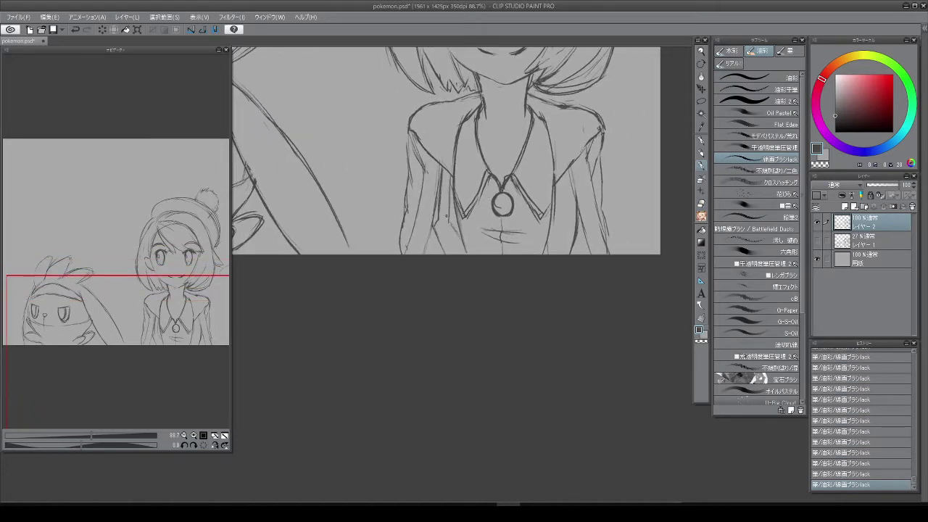
{"action": "scroll", "coordinate": [447, 151], "scroll_direction": "down", "scroll_amount": 1}
{"action": "key", "text": "e"}
{"action": "key", "text": "b"}
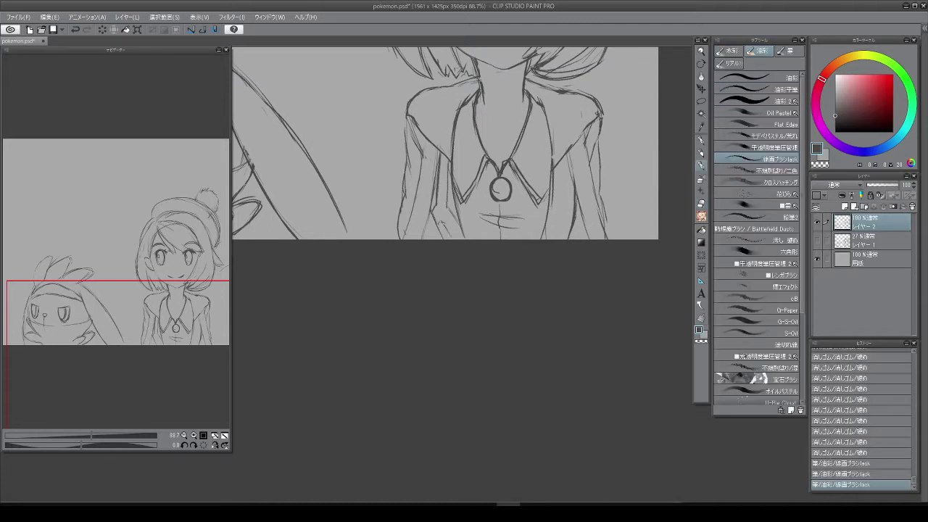
Step: Undo the recent strokes on the girl's jacket and sleeve, and restore them
{"action": "mouse_move", "coordinate": [466, 115]}
{"action": "left_mouse_down"}
{"action": "mouse_move", "coordinate": [411, 194]}
{"action": "mouse_move", "coordinate": [436, 157]}
{"action": "left_mouse_up"}
{"action": "key", "text": "ctrl+z"}
{"action": "key", "text": "ctrl+z"}
{"action": "key", "text": "ctrl+z"}
{"action": "key", "text": "ctrl+z"}
{"action": "key", "text": "ctrl+z"}
{"action": "key", "text": "ctrl+z"}
{"action": "key", "text": "ctrl+z"}
{"action": "key", "text": "ctrl+z"}
{"action": "key", "text": "ctrl+z"}
{"action": "key", "text": "ctrl+z"}
{"action": "key", "text": "ctrl+z"}
{"action": "key", "text": "ctrl+z"}
{"action": "key", "text": "ctrl+z"}
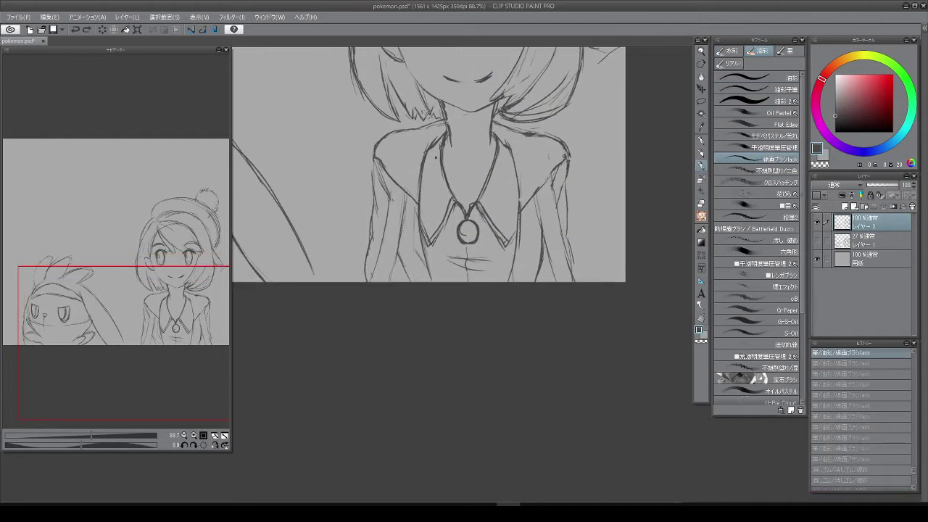
{"action": "key", "text": "ctrl+y"}
{"action": "key", "text": "ctrl+y"}
{"action": "key", "text": "ctrl+y"}
{"action": "key", "text": "ctrl+y"}
{"action": "key", "text": "ctrl+y"}
{"action": "key", "text": "ctrl+y"}
{"action": "key", "text": "ctrl+y"}
{"action": "key", "text": "ctrl+y"}
{"action": "key", "text": "ctrl+y"}
{"action": "key", "text": "ctrl+y"}
{"action": "key", "text": "ctrl+y"}
{"action": "key", "text": "ctrl+y"}
{"action": "key", "text": "ctrl+y"}
Step: Redraw both front edges of the girl's jacket as long curves converging below the pendant, erasing the old collar points
{"action": "key", "text": "e"}
{"action": "left_click_drag", "start_coordinate": [426, 215], "coordinate": [430, 270]}
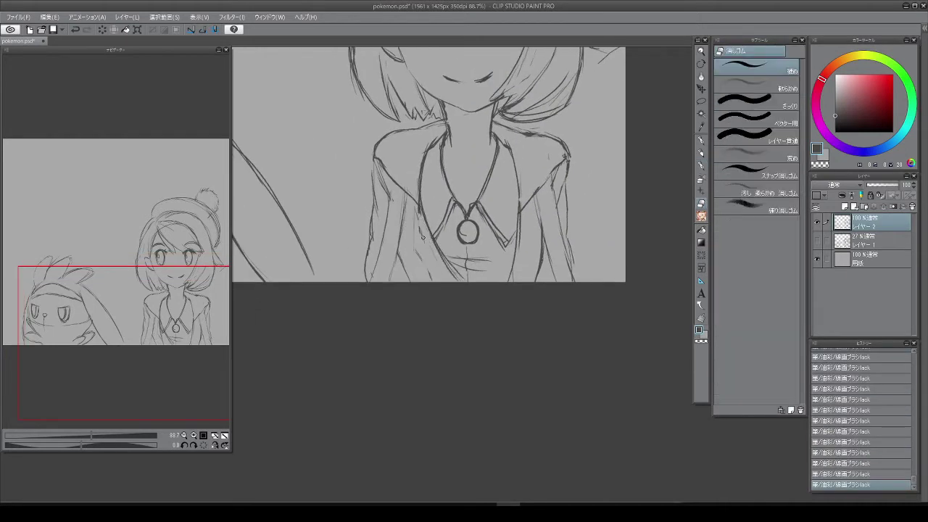
{"action": "key", "text": "b"}
{"action": "left_click_drag", "start_coordinate": [517, 187], "coordinate": [499, 250]}
{"action": "key", "text": "ctrl+z"}
{"action": "key", "text": "ctrl+z"}
{"action": "key", "text": "ctrl+z"}
{"action": "key", "text": "ctrl+z"}
{"action": "key", "text": "ctrl+z"}
{"action": "key", "text": "ctrl+z"}
{"action": "key", "text": "ctrl+z"}
{"action": "key", "text": "ctrl+z"}
{"action": "key", "text": "ctrl+z"}
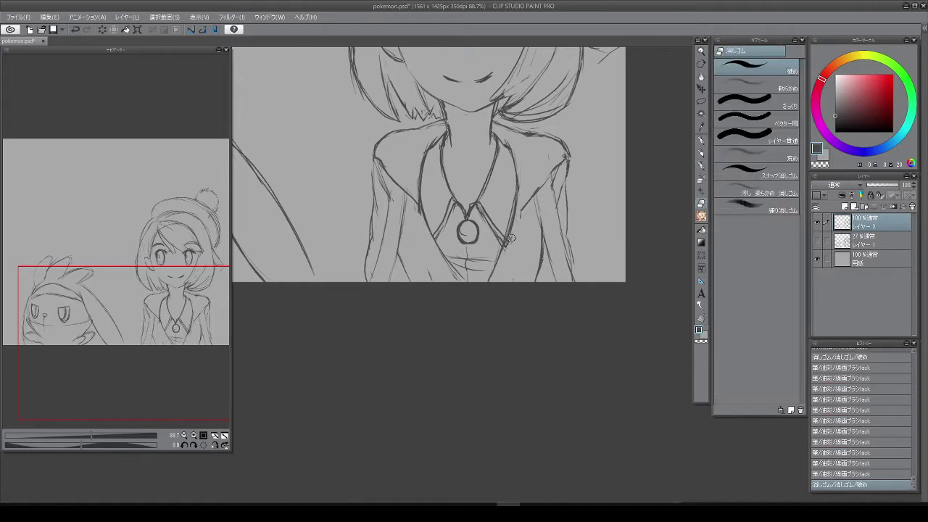
Step: Erase the diagonal flap line on the girl's left shoulder and draw a collar line beside the neckline
{"action": "key", "text": "e"}
{"action": "left_click_drag", "start_coordinate": [409, 195], "coordinate": [419, 184]}
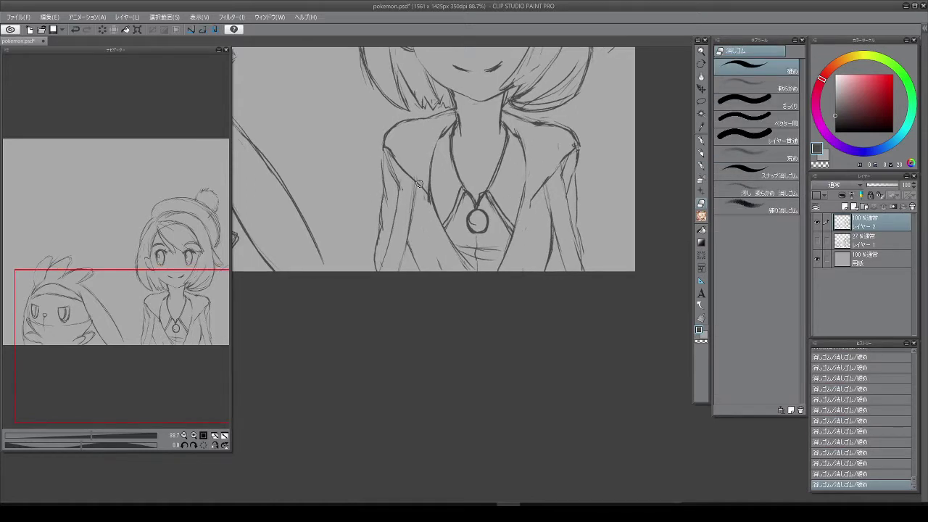
{"action": "key", "text": "b"}
{"action": "key", "text": "ctrl+z"}
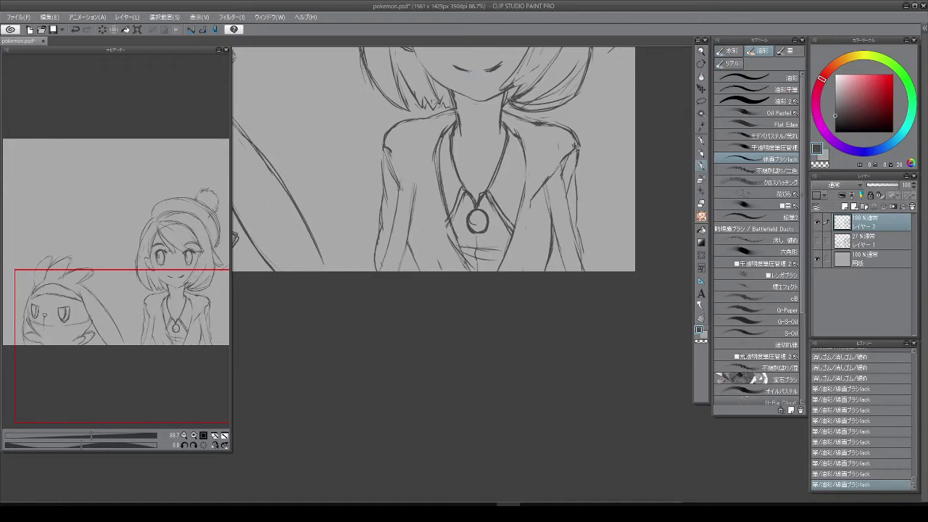
Step: Erase the old flap and shirt lines on the right of the girl's chest and redraw the right collar edge
{"action": "key", "text": "e"}
{"action": "mouse_move", "coordinate": [522, 169]}
{"action": "left_mouse_down"}
{"action": "mouse_move", "coordinate": [542, 145]}
{"action": "mouse_move", "coordinate": [524, 196]}
{"action": "mouse_move", "coordinate": [478, 234]}
{"action": "left_mouse_up"}
{"action": "key", "text": "b"}
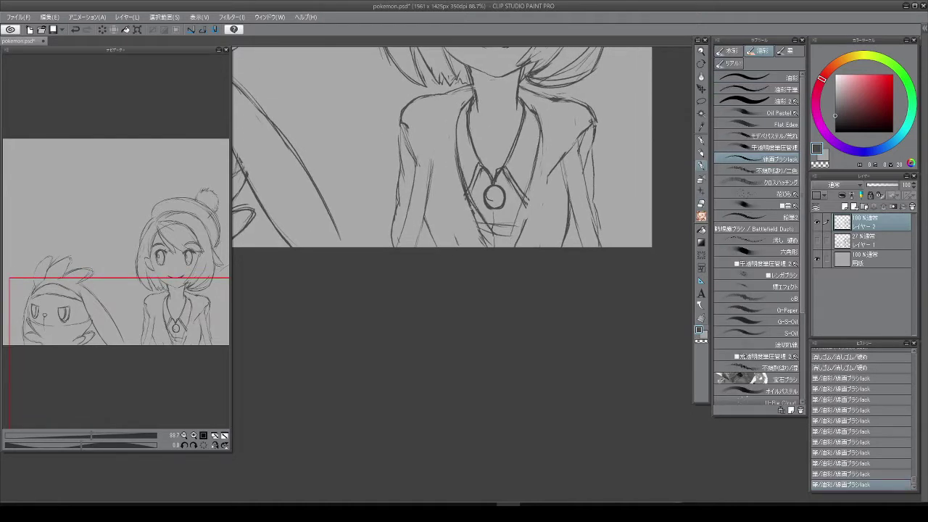
{"action": "key", "text": "e"}
{"action": "key", "text": "ctrl+z"}
{"action": "key", "text": "ctrl+z"}
{"action": "key", "text": "ctrl+z"}
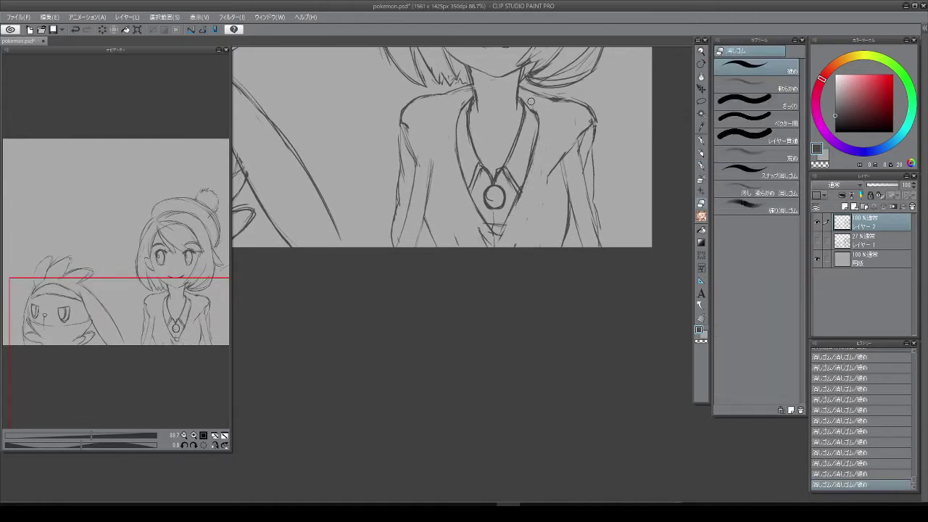
Step: Draw curved hood flaps on the girl's jacket, running from both shoulders down to the front edges
{"action": "key", "text": "b"}
{"action": "left_click_drag", "start_coordinate": [554, 71], "coordinate": [536, 132]}
{"action": "mouse_move", "coordinate": [514, 227]}
{"action": "left_mouse_down"}
{"action": "mouse_move", "coordinate": [569, 184]}
{"action": "mouse_move", "coordinate": [531, 235]}
{"action": "left_mouse_up"}
{"action": "key", "text": "e"}
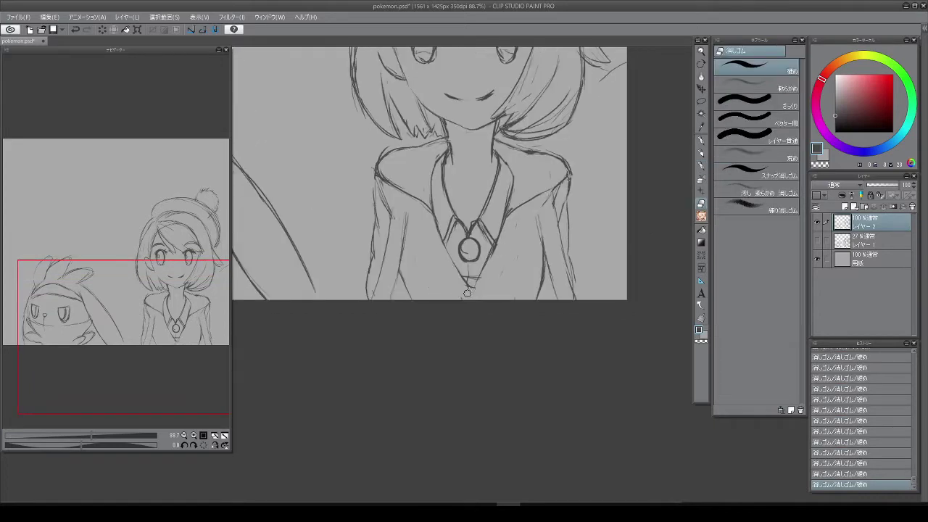
Step: Sketch a diamond pattern on both sides of the girl's chest and inner lines along the jacket's front
{"action": "key", "text": "b"}
{"action": "scroll", "coordinate": [435, 174], "scroll_direction": "down", "scroll_amount": 2}
{"action": "scroll", "coordinate": [448, 232], "scroll_direction": "up", "scroll_amount": 2}
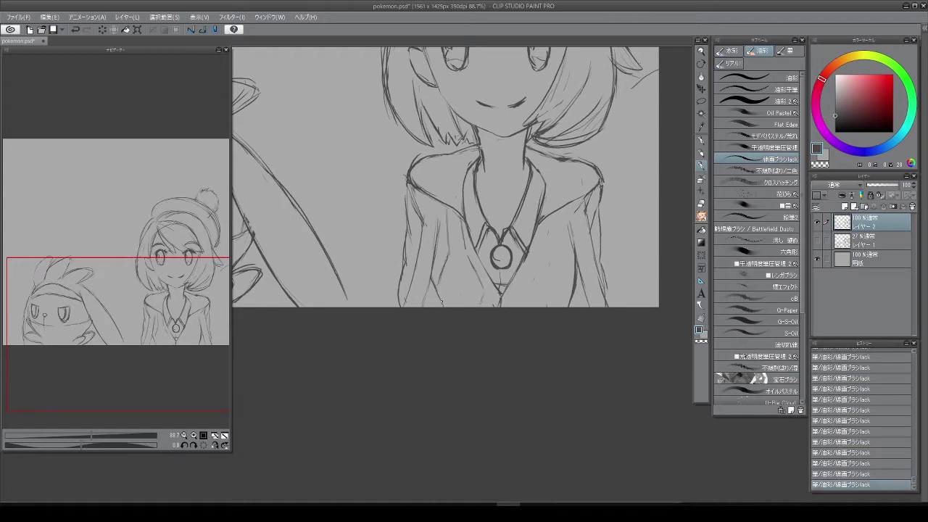
{"action": "scroll", "coordinate": [472, 287], "scroll_direction": "up", "scroll_amount": 2}
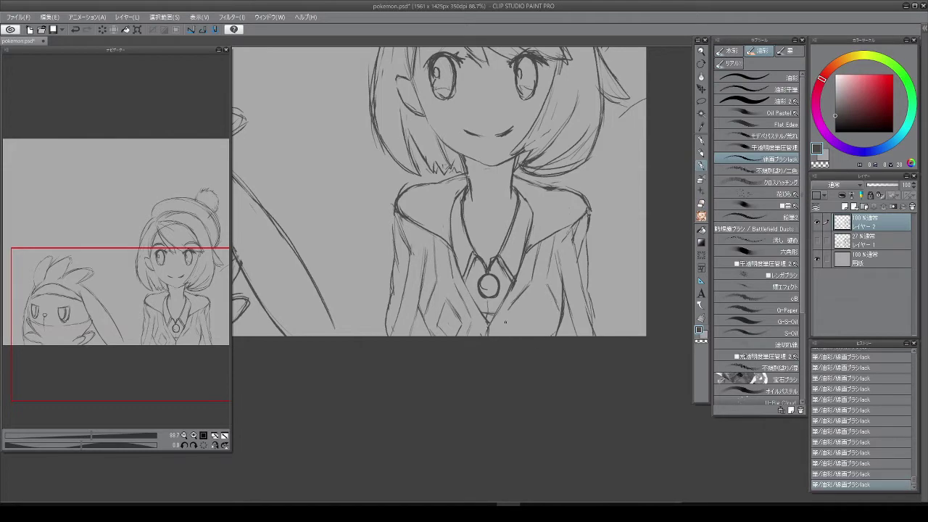
Step: Erase the rounded outlines of the rabbit's head tufts and redraw them as pointed leaf shapes
{"action": "left_click_drag", "start_coordinate": [548, 330], "coordinate": [681, 349]}
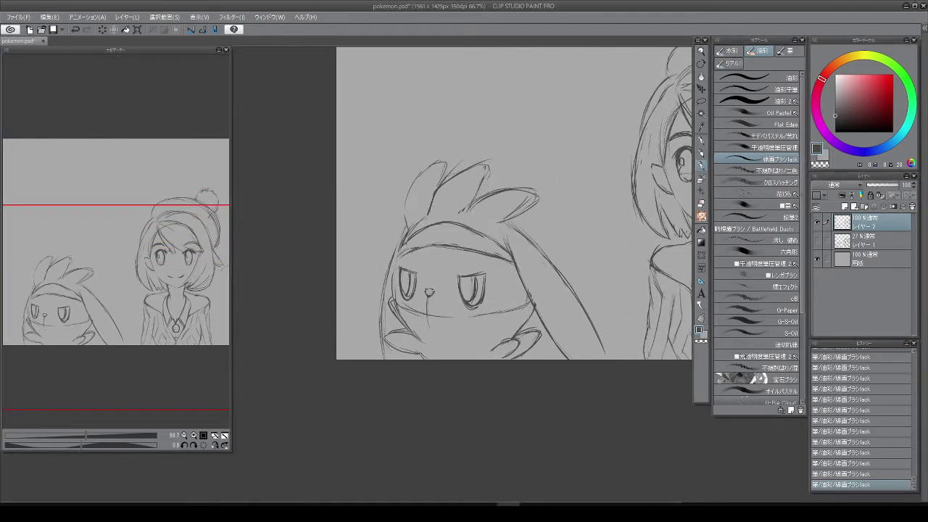
{"action": "scroll", "coordinate": [407, 220], "scroll_direction": "down", "scroll_amount": 3}
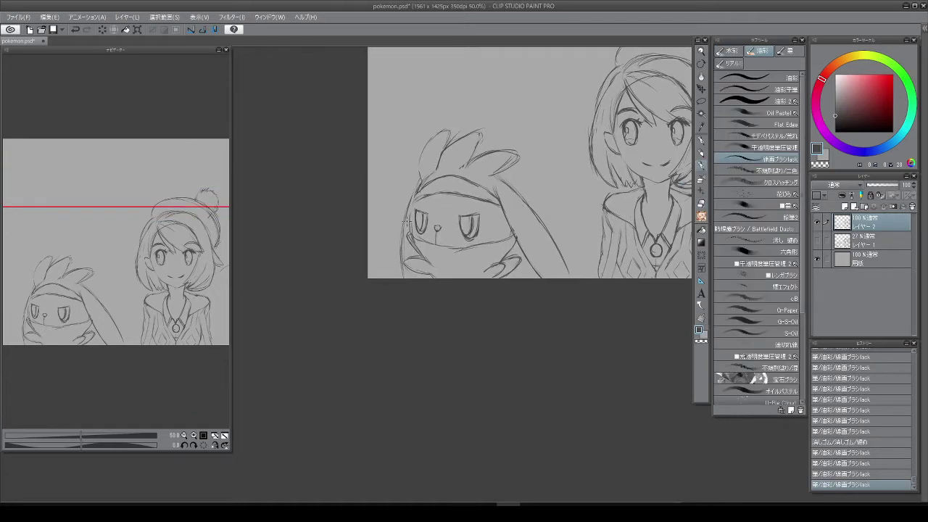
{"action": "mouse_move", "coordinate": [480, 145]}
{"action": "left_mouse_down"}
{"action": "mouse_move", "coordinate": [480, 166]}
{"action": "mouse_move", "coordinate": [502, 165]}
{"action": "left_mouse_up"}
{"action": "key", "text": "e"}
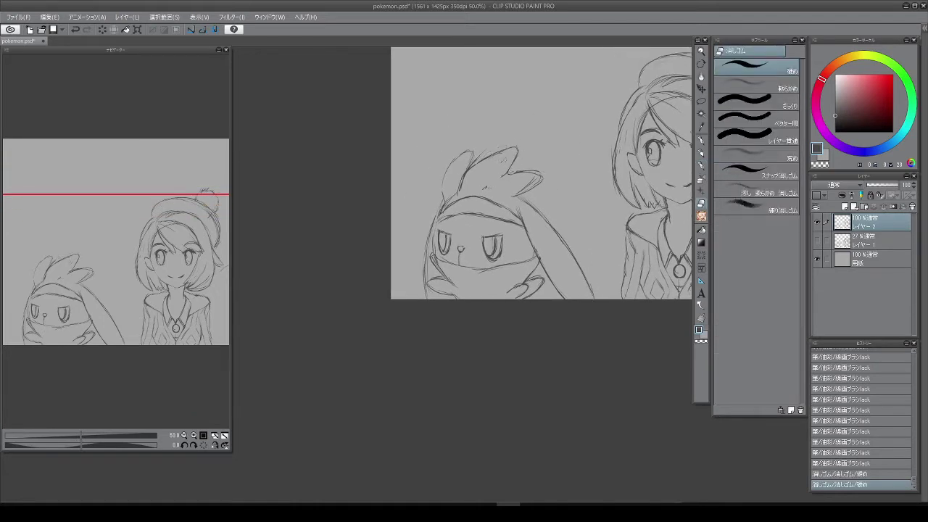
{"action": "key", "text": "b"}
{"action": "key", "text": "e"}
{"action": "key", "text": "b"}
{"action": "left_click_drag", "start_coordinate": [444, 167], "coordinate": [448, 184]}
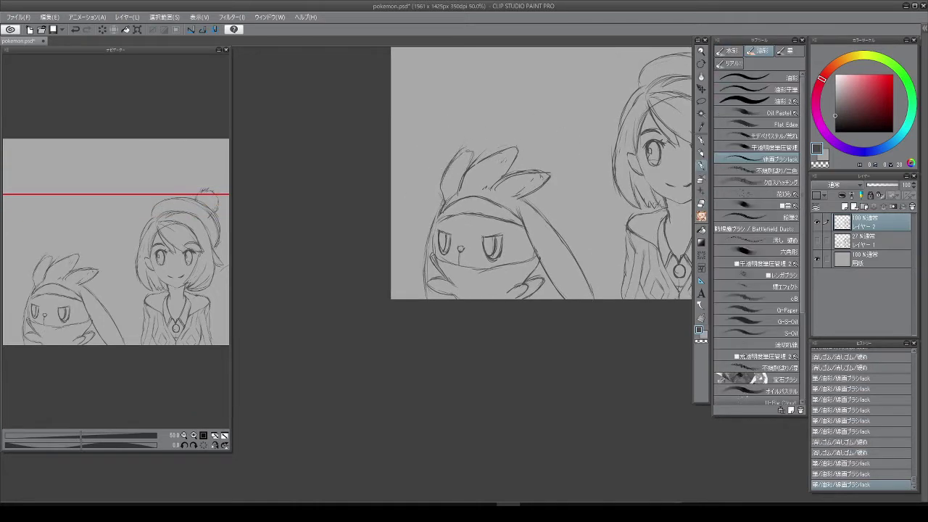
{"action": "key", "text": "e"}
Step: Add a new raster layer above the sketch layers and lower the opacity of layer 2 to 57%
{"action": "scroll", "coordinate": [578, 196], "scroll_direction": "up", "scroll_amount": 3}
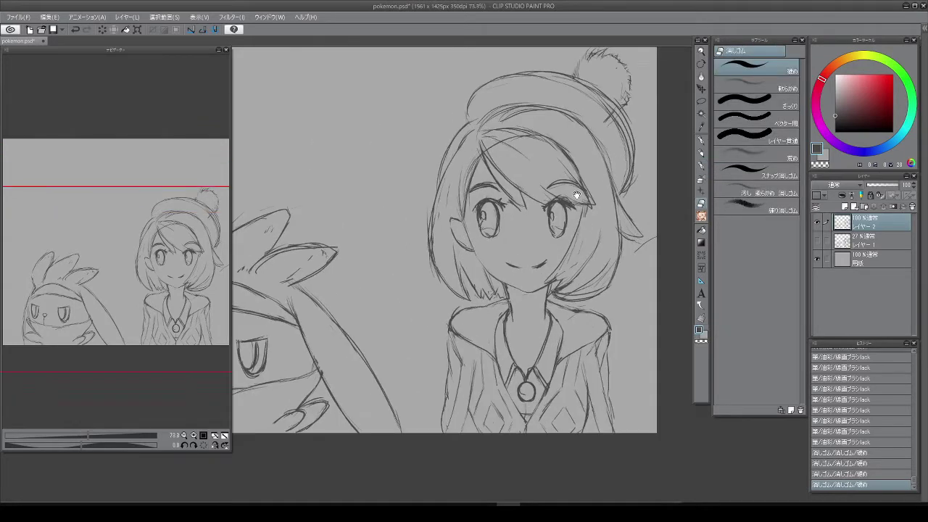
{"action": "key", "text": "ctrl+minus"}
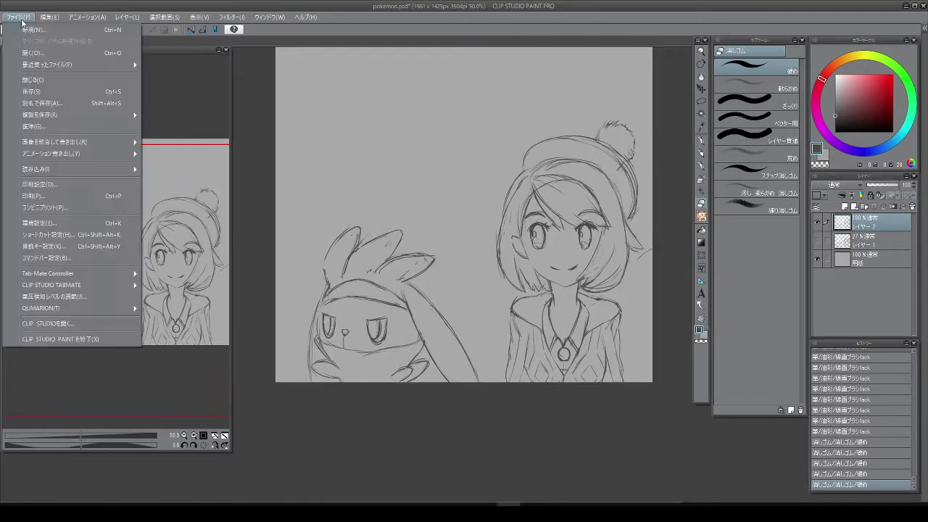
{"action": "key", "text": "alt+bracketleft"}
{"action": "left_click", "coordinate": [845, 206]}
{"action": "key", "text": "p"}
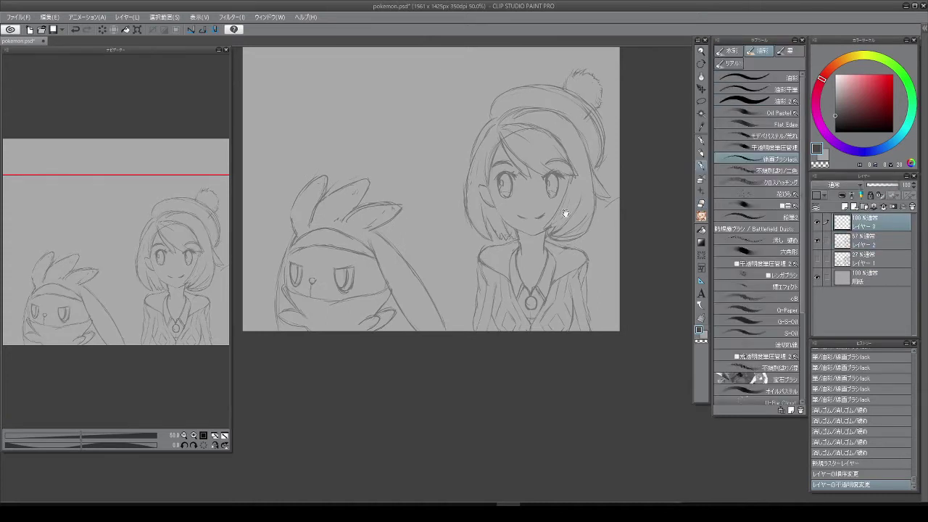
Step: Trace the girl's eyes, ear and face contour with darker, cleaner lines on the new layer
{"action": "scroll", "coordinate": [465, 218], "scroll_direction": "up", "scroll_amount": 2}
{"action": "left_click_drag", "start_coordinate": [451, 156], "coordinate": [448, 174]}
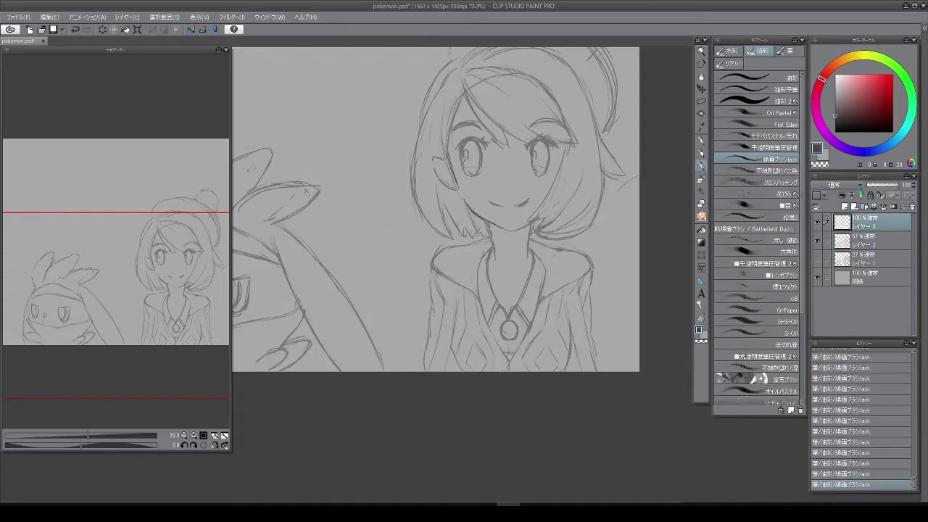
{"action": "left_click_drag", "start_coordinate": [476, 142], "coordinate": [524, 167]}
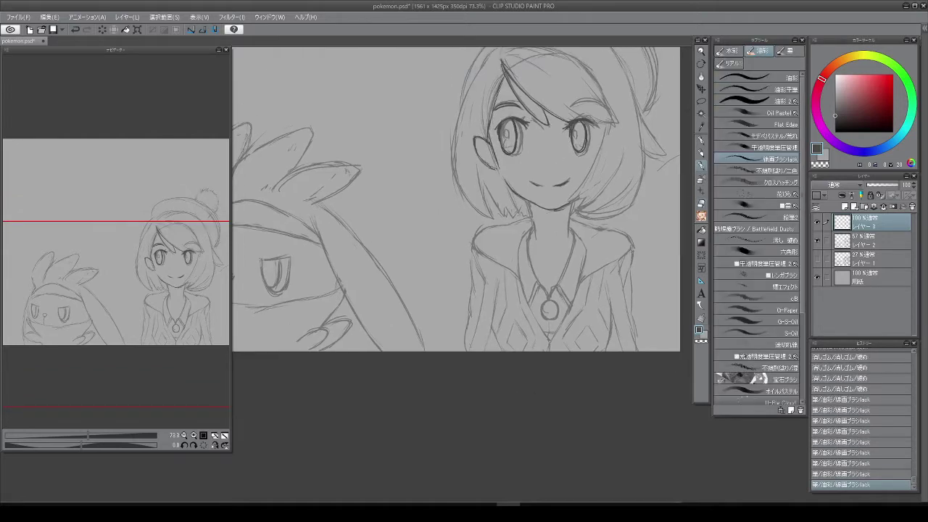
Step: Trace the girl's swept bangs and the outer outline of her hair on the left side
{"action": "left_click_drag", "start_coordinate": [464, 188], "coordinate": [451, 114]}
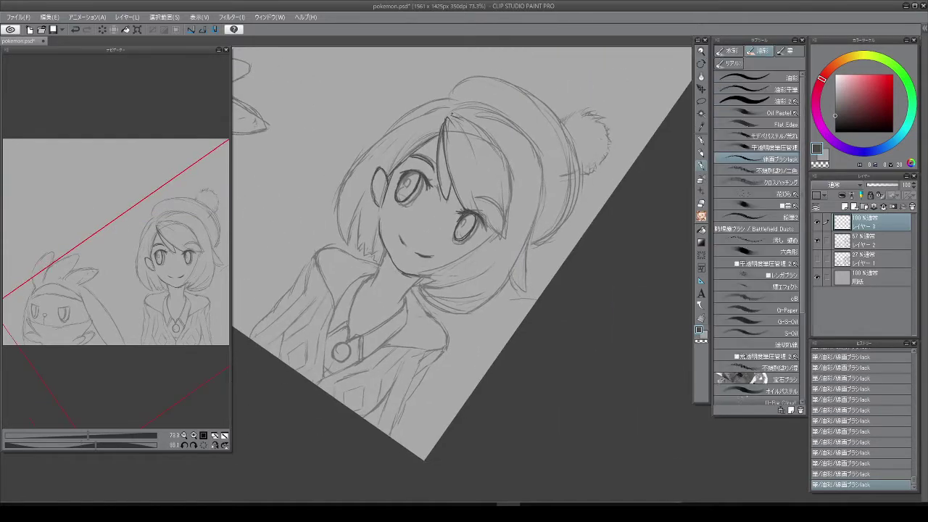
{"action": "left_click_drag", "start_coordinate": [497, 229], "coordinate": [473, 245]}
{"action": "left_click_drag", "start_coordinate": [439, 207], "coordinate": [475, 287]}
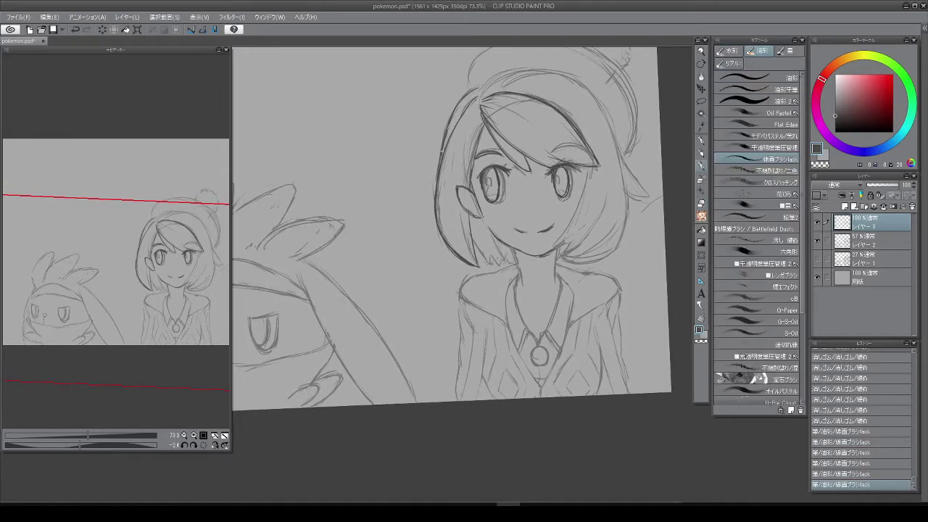
{"action": "left_click_drag", "start_coordinate": [442, 151], "coordinate": [431, 142]}
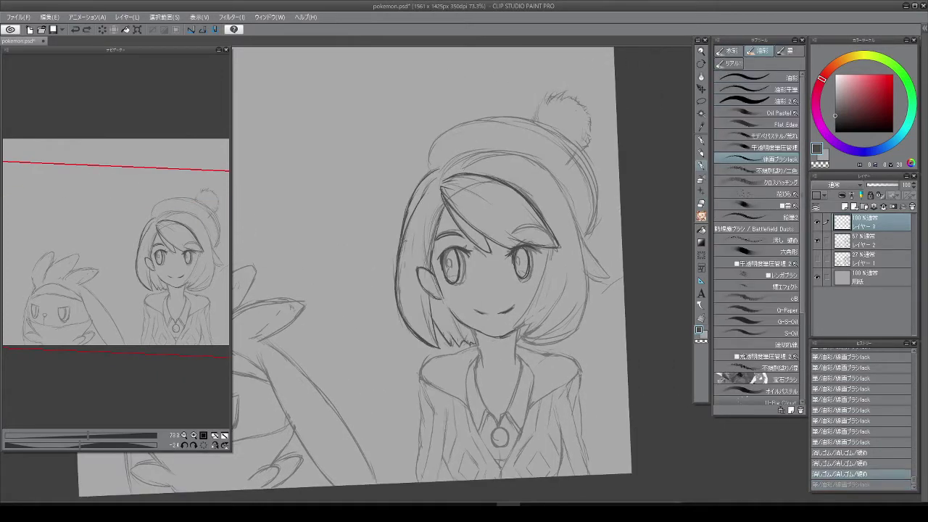
Step: Trace the beret's lower edge above the hair and the curved outline of the bob's right side
{"action": "key", "text": "r"}
{"action": "left_click_drag", "start_coordinate": [456, 148], "coordinate": [571, 148]}
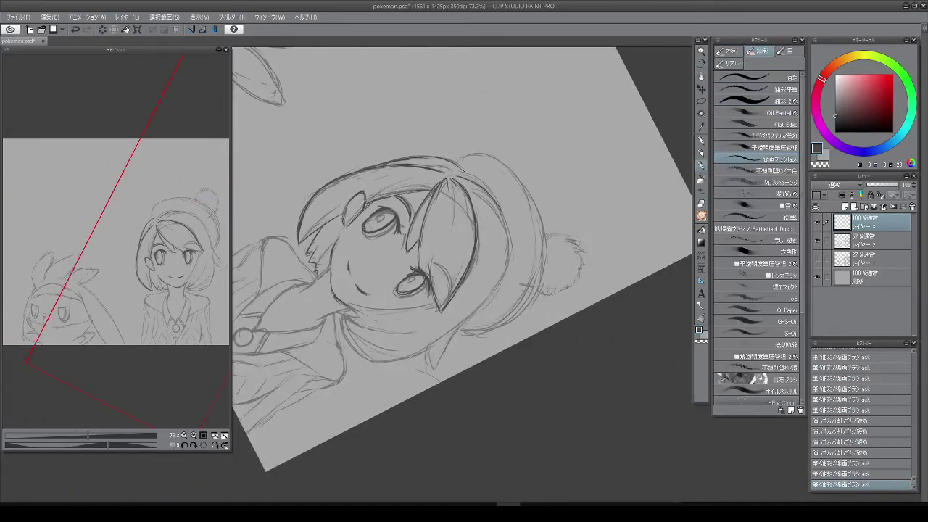
{"action": "left_click_drag", "start_coordinate": [520, 134], "coordinate": [508, 181]}
{"action": "mouse_move", "coordinate": [523, 150]}
{"action": "left_mouse_down"}
{"action": "mouse_move", "coordinate": [512, 247]}
{"action": "mouse_move", "coordinate": [536, 161]}
{"action": "left_mouse_up"}
{"action": "key", "text": "r"}
{"action": "key", "text": "r"}
{"action": "left_click_drag", "start_coordinate": [572, 194], "coordinate": [497, 148]}
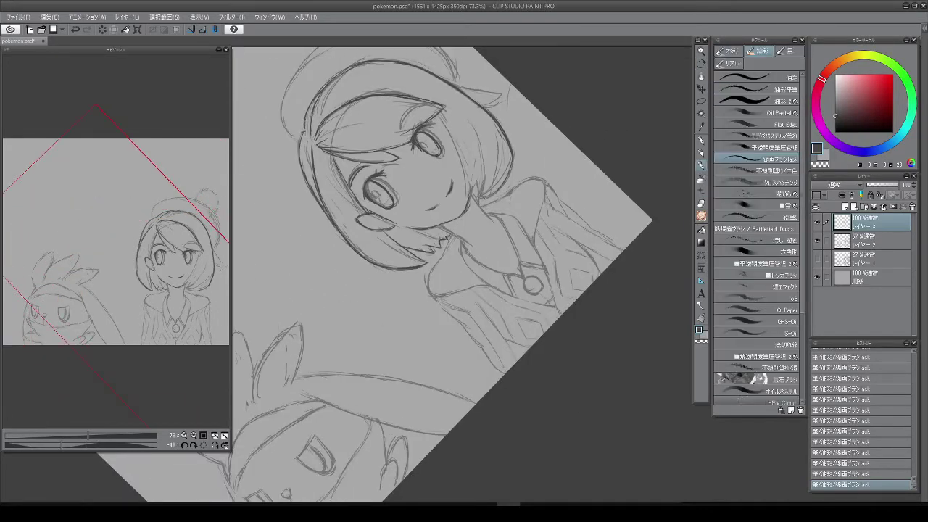
{"action": "key", "text": "r"}
{"action": "left_click_drag", "start_coordinate": [466, 76], "coordinate": [551, 123]}
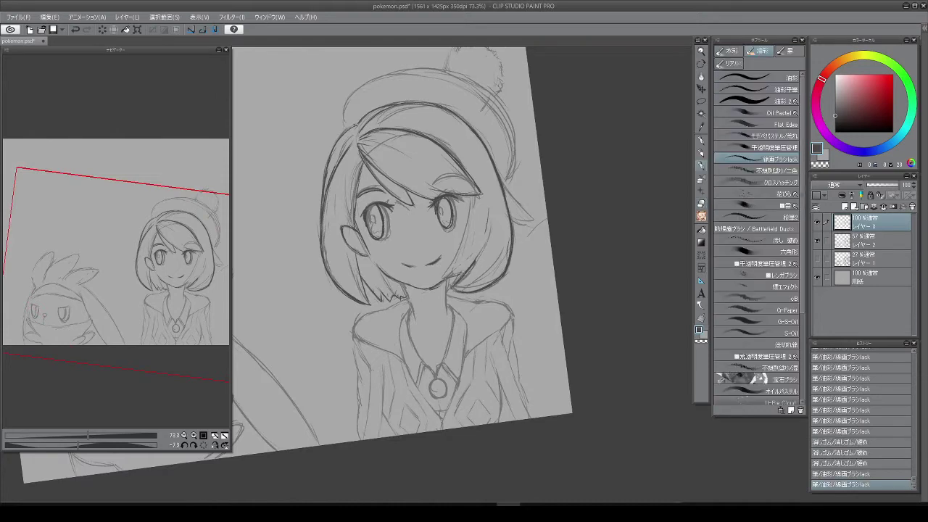
{"action": "key", "text": "space"}
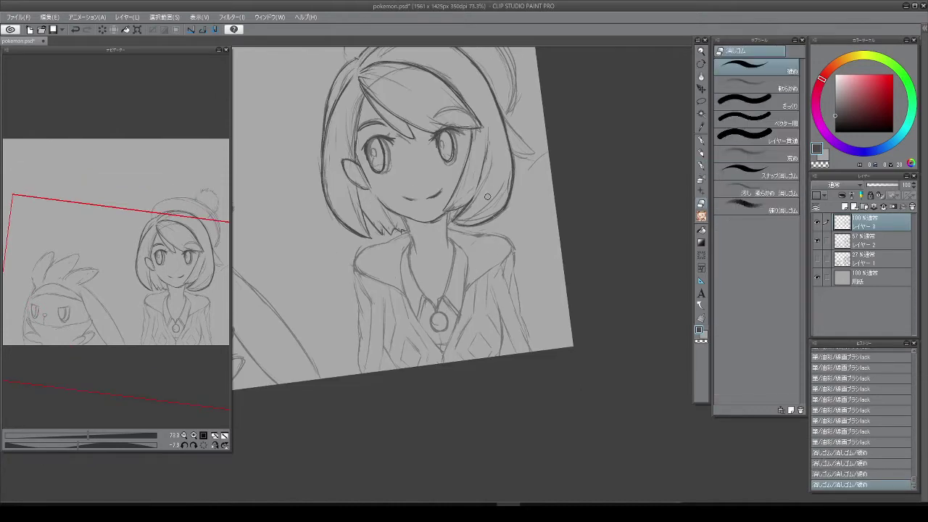
Step: Trace the pointed tip sticking out behind the hair on the right and the outer contour of the beret
{"action": "left_click_drag", "start_coordinate": [552, 123], "coordinate": [533, 156]}
{"action": "left_click_drag", "start_coordinate": [497, 233], "coordinate": [522, 274]}
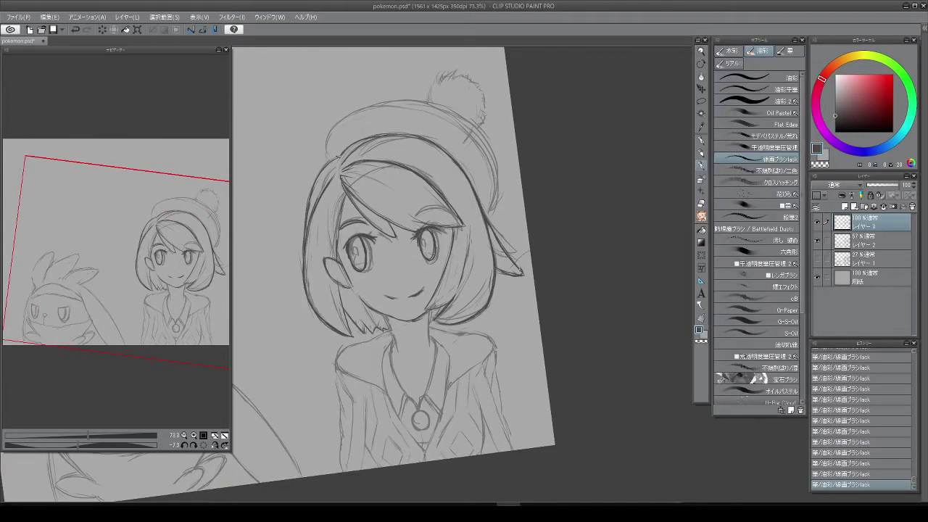
{"action": "key", "text": "space"}
{"action": "mouse_move", "coordinate": [556, 149]}
{"action": "left_mouse_down"}
{"action": "mouse_move", "coordinate": [538, 154]}
{"action": "mouse_move", "coordinate": [502, 100]}
{"action": "mouse_move", "coordinate": [584, 144]}
{"action": "mouse_move", "coordinate": [522, 94]}
{"action": "mouse_move", "coordinate": [511, 171]}
{"action": "left_mouse_up"}
{"action": "scroll", "coordinate": [464, 276], "scroll_direction": "down", "scroll_amount": 5}
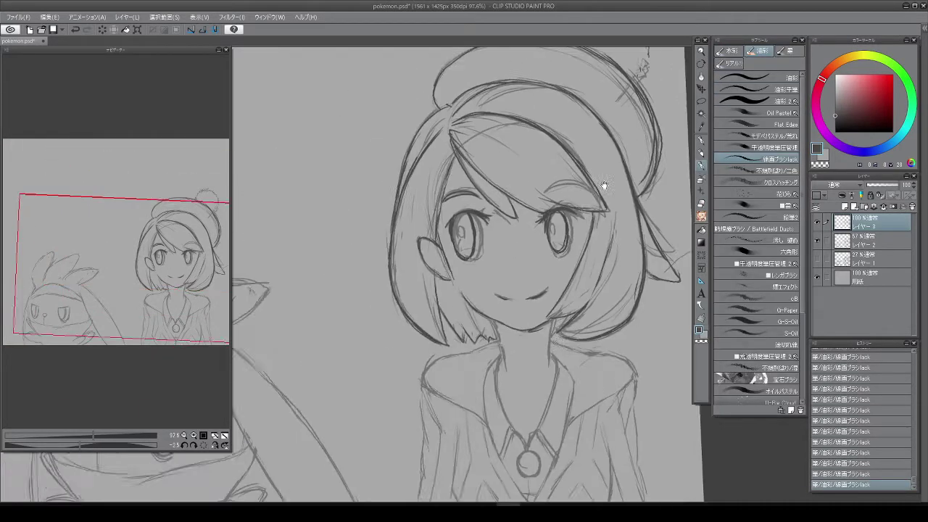
Step: Trace the girl's neck, V-shaped neckline, collar points and the small circle above the pendant, erasing stray strokes
{"action": "scroll", "coordinate": [521, 199], "scroll_direction": "down", "scroll_amount": 1}
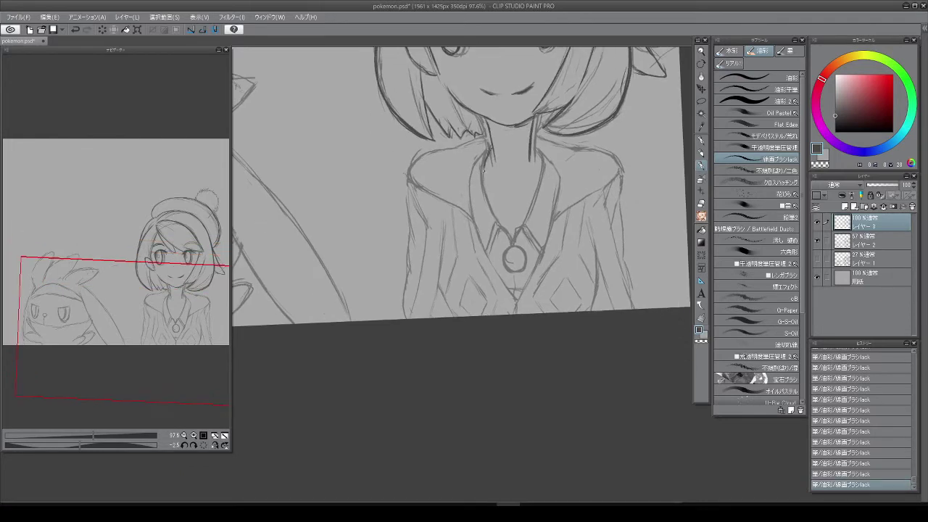
{"action": "key", "text": "e"}
{"action": "left_click_drag", "start_coordinate": [485, 154], "coordinate": [500, 221]}
{"action": "key", "text": "b"}
{"action": "left_click_drag", "start_coordinate": [492, 185], "coordinate": [510, 222]}
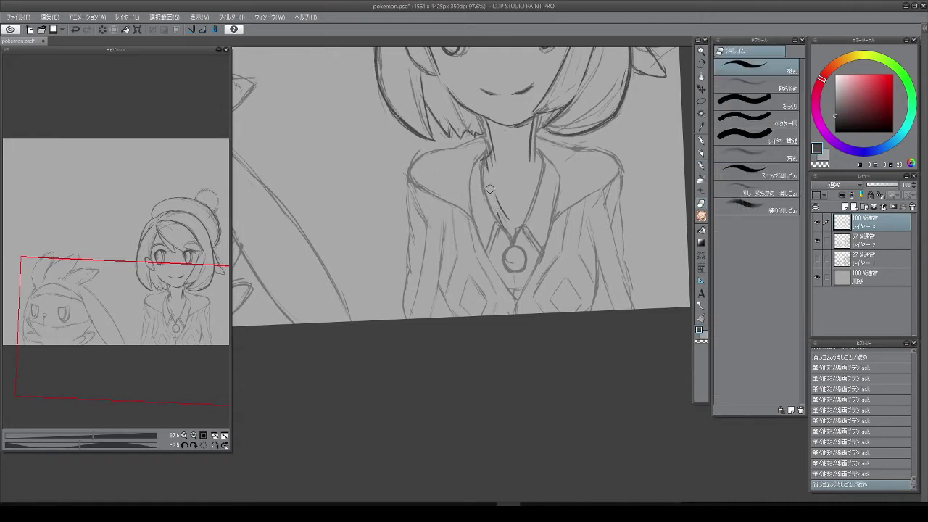
{"action": "mouse_move", "coordinate": [543, 161]}
{"action": "left_mouse_down"}
{"action": "mouse_move", "coordinate": [517, 219]}
{"action": "mouse_move", "coordinate": [485, 249]}
{"action": "mouse_move", "coordinate": [519, 218]}
{"action": "mouse_move", "coordinate": [519, 267]}
{"action": "left_mouse_up"}
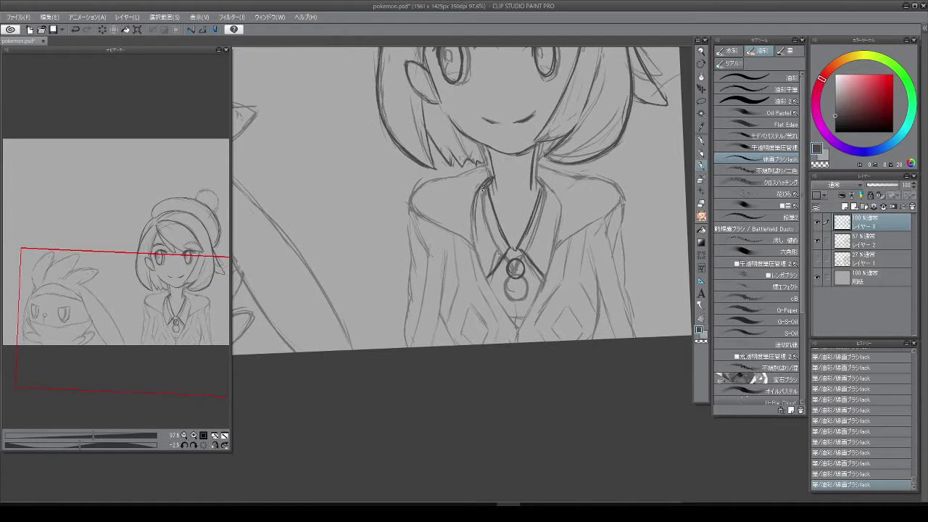
Step: Trace the outer collar edges down both sides of the neckline to a point below the pendant, cleaning the lines
{"action": "key", "text": "e"}
{"action": "key", "text": "p"}
{"action": "left_click_drag", "start_coordinate": [541, 181], "coordinate": [552, 195]}
{"action": "left_click_drag", "start_coordinate": [520, 326], "coordinate": [520, 283]}
{"action": "key", "text": "e"}
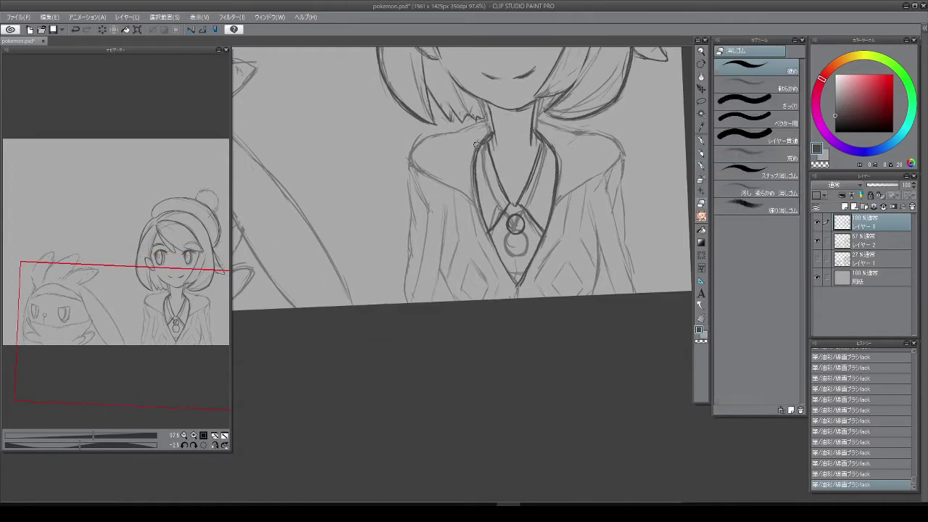
{"action": "key", "text": "p"}
{"action": "key", "text": "e"}
{"action": "left_click_drag", "start_coordinate": [479, 168], "coordinate": [519, 287]}
{"action": "key", "text": "p"}
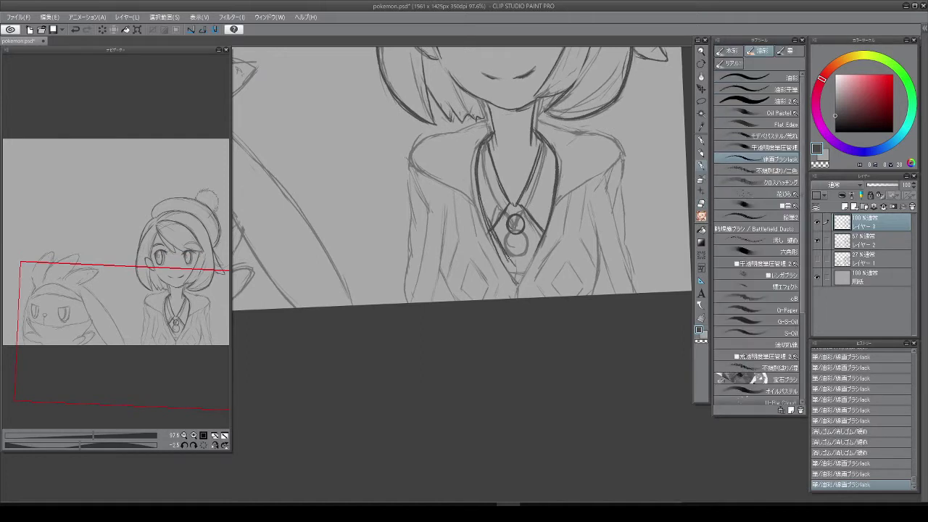
Step: Clean up the collar tips and complete the diamond outline around the pendant with dark lines
{"action": "key", "text": "e"}
{"action": "mouse_move", "coordinate": [551, 101]}
{"action": "left_mouse_down"}
{"action": "mouse_move", "coordinate": [559, 117]}
{"action": "mouse_move", "coordinate": [511, 122]}
{"action": "mouse_move", "coordinate": [532, 153]}
{"action": "left_mouse_up"}
{"action": "key", "text": "p"}
{"action": "key", "text": "e"}
{"action": "key", "text": "p"}
{"action": "left_click_drag", "start_coordinate": [573, 128], "coordinate": [574, 131]}
Step: Trace the jacket's left hood flap from the neck around the shoulder to the front edge, erasing excess strokes
{"action": "left_click_drag", "start_coordinate": [574, 131], "coordinate": [502, 84]}
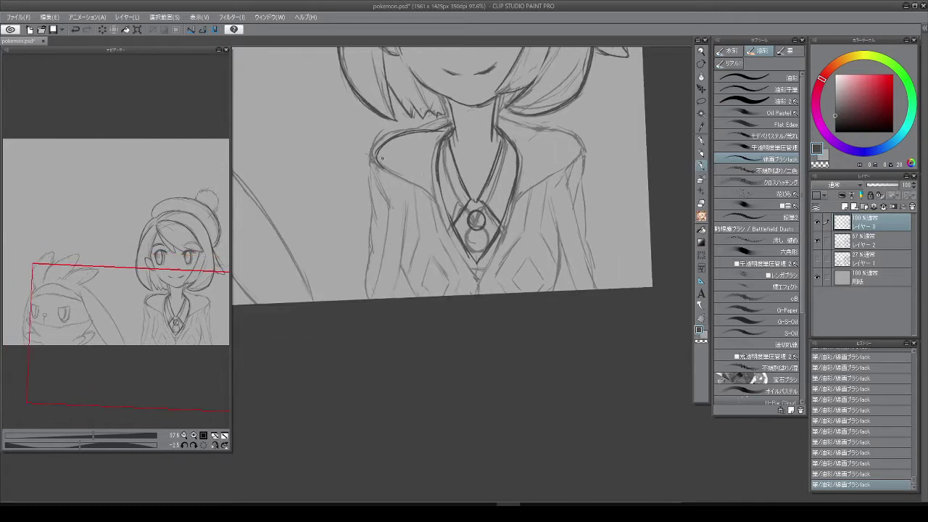
{"action": "key", "text": "e"}
{"action": "left_click_drag", "start_coordinate": [406, 174], "coordinate": [428, 196]}
{"action": "left_click_drag", "start_coordinate": [560, 115], "coordinate": [603, 169]}
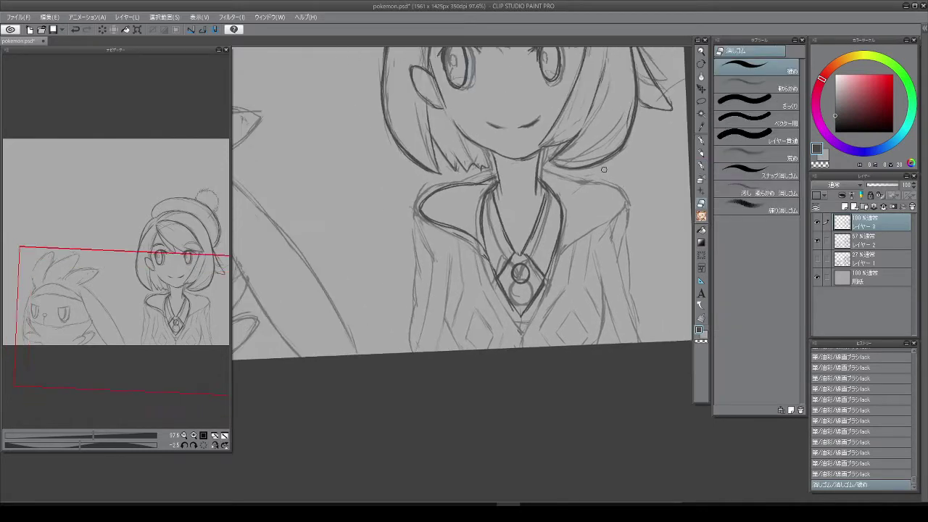
Step: Trace the jacket's right hood flap and draw the closure line with a zipper pull below the pendant
{"action": "key", "text": "p"}
{"action": "left_click_drag", "start_coordinate": [539, 177], "coordinate": [491, 153]}
{"action": "left_click_drag", "start_coordinate": [472, 218], "coordinate": [468, 160]}
{"action": "mouse_move", "coordinate": [468, 243]}
{"action": "left_mouse_down"}
{"action": "mouse_move", "coordinate": [471, 269]}
{"action": "mouse_move", "coordinate": [483, 242]}
{"action": "left_mouse_up"}
{"action": "left_click_drag", "start_coordinate": [468, 160], "coordinate": [472, 192]}
{"action": "left_click_drag", "start_coordinate": [389, 168], "coordinate": [393, 162]}
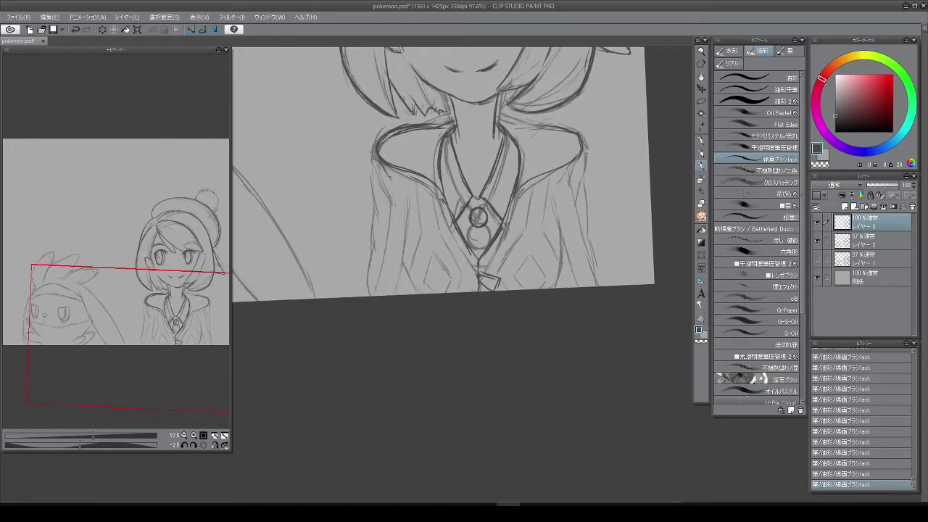
Step: Trace the jacket's side lines and the left sleeve with a wavy outer edge, erasing excess lines
{"action": "mouse_move", "coordinate": [406, 222]}
{"action": "left_mouse_down"}
{"action": "mouse_move", "coordinate": [397, 246]}
{"action": "mouse_move", "coordinate": [411, 317]}
{"action": "left_mouse_up"}
{"action": "key", "text": "e"}
{"action": "key", "text": "b"}
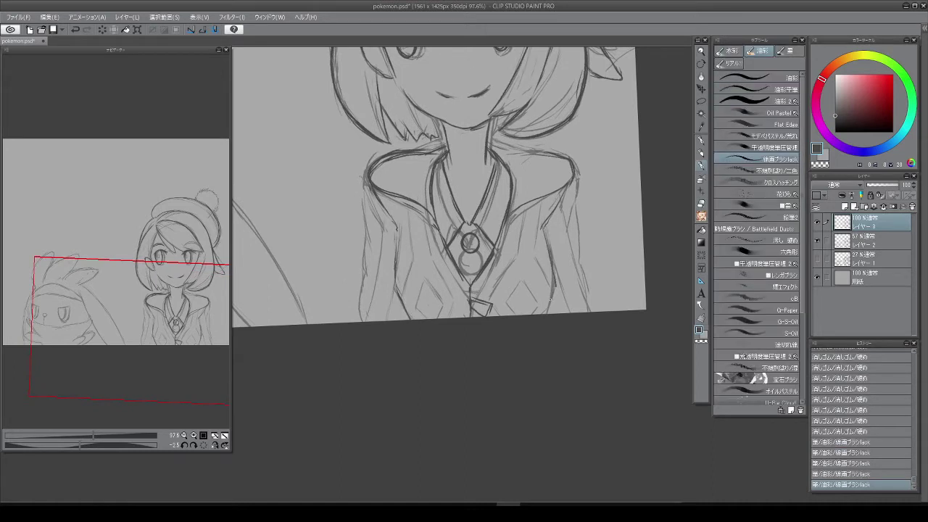
{"action": "left_click_drag", "start_coordinate": [454, 218], "coordinate": [491, 172]}
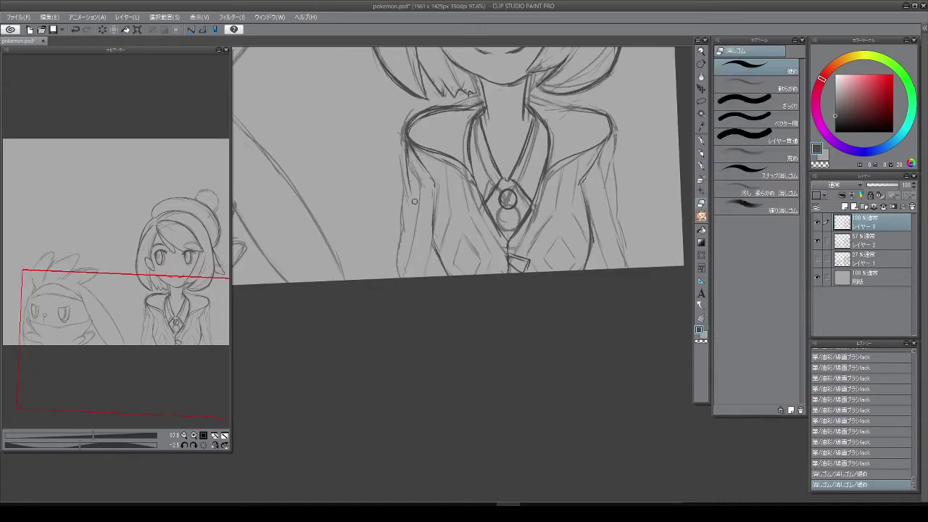
{"action": "left_click_drag", "start_coordinate": [410, 215], "coordinate": [412, 192]}
{"action": "left_click_drag", "start_coordinate": [502, 193], "coordinate": [506, 189]}
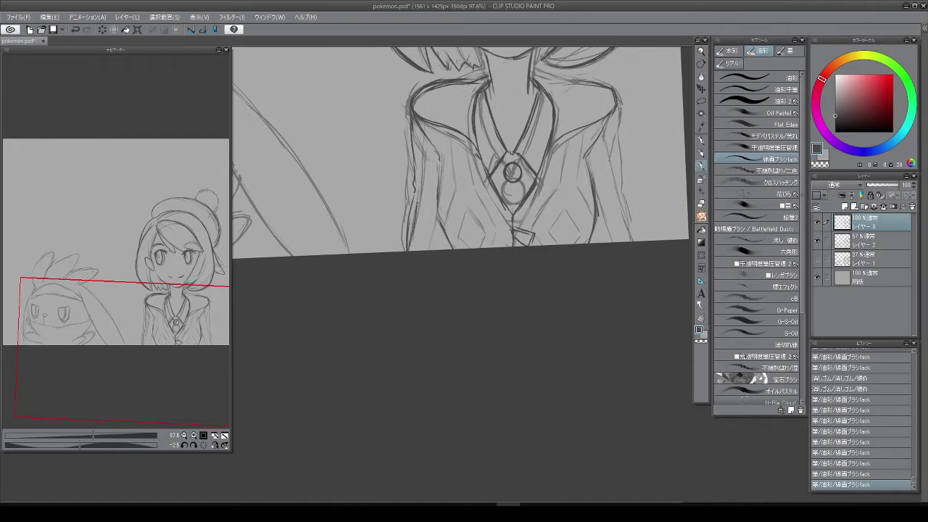
Step: Trace the inner and outer edges of the girl's right-hand sleeve, giving the outer edge a wavy contour
{"action": "left_click_drag", "start_coordinate": [448, 133], "coordinate": [425, 203]}
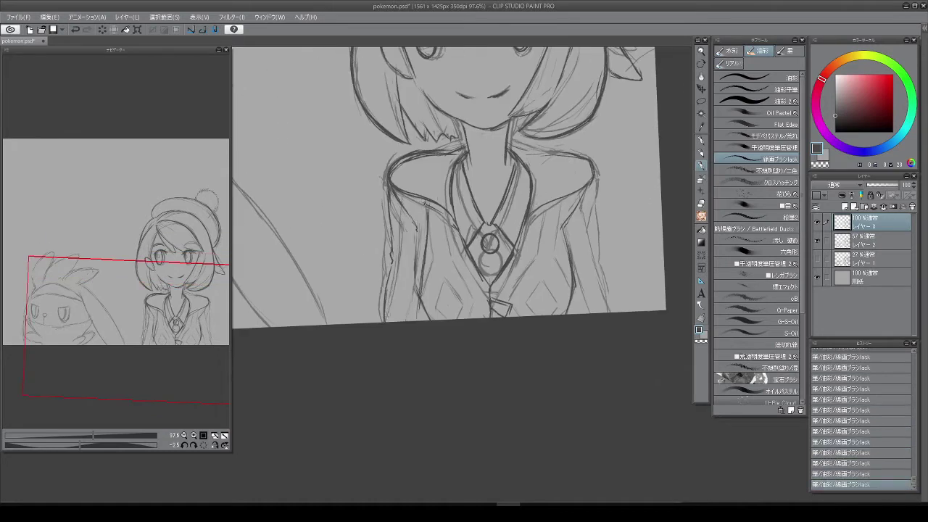
{"action": "left_click_drag", "start_coordinate": [554, 208], "coordinate": [498, 182]}
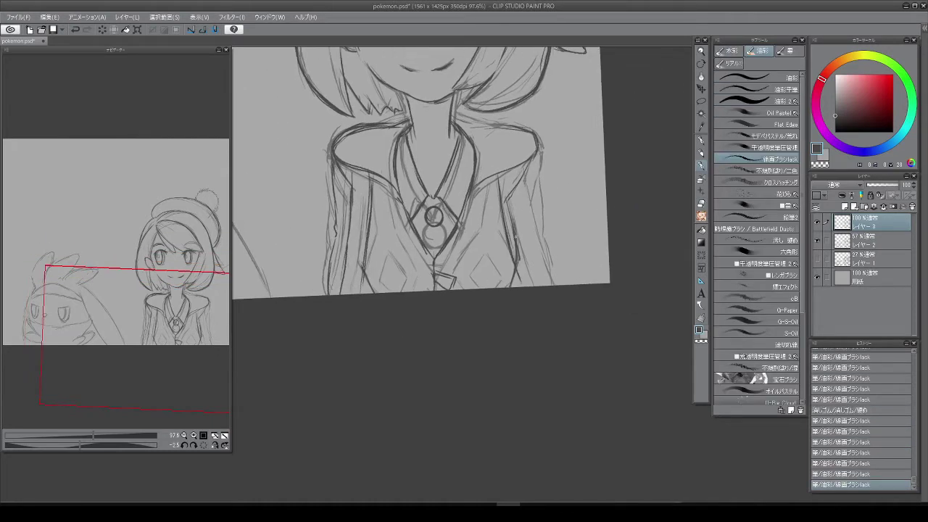
{"action": "left_click_drag", "start_coordinate": [515, 235], "coordinate": [568, 174]}
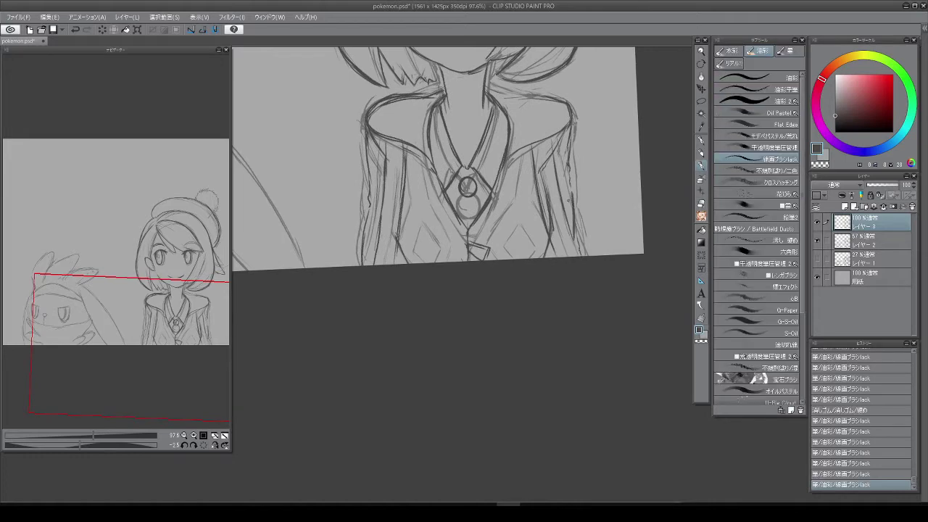
Step: Hide the rough sketch layer so that only the traced line art of the girl shows
{"action": "scroll", "coordinate": [438, 211], "scroll_direction": "down", "scroll_amount": 3}
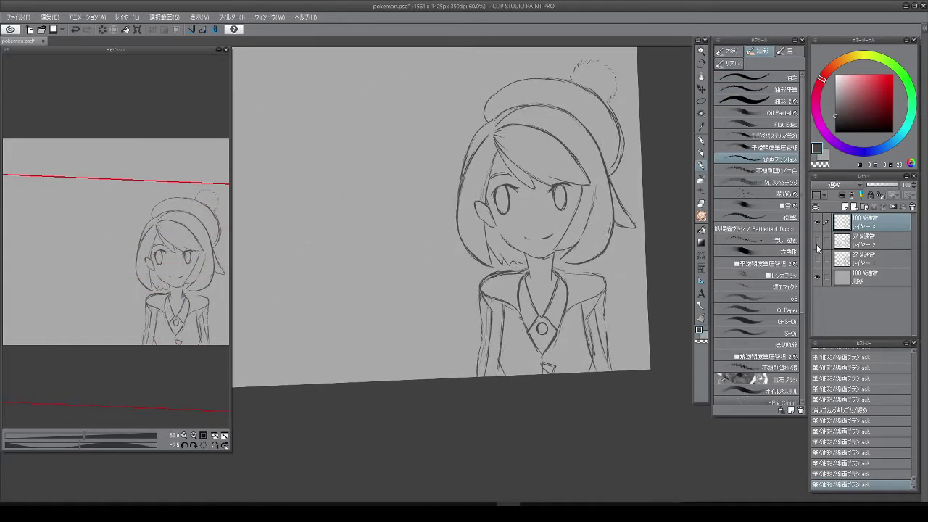
{"action": "left_click", "coordinate": [818, 244]}
{"action": "left_click", "coordinate": [819, 241]}
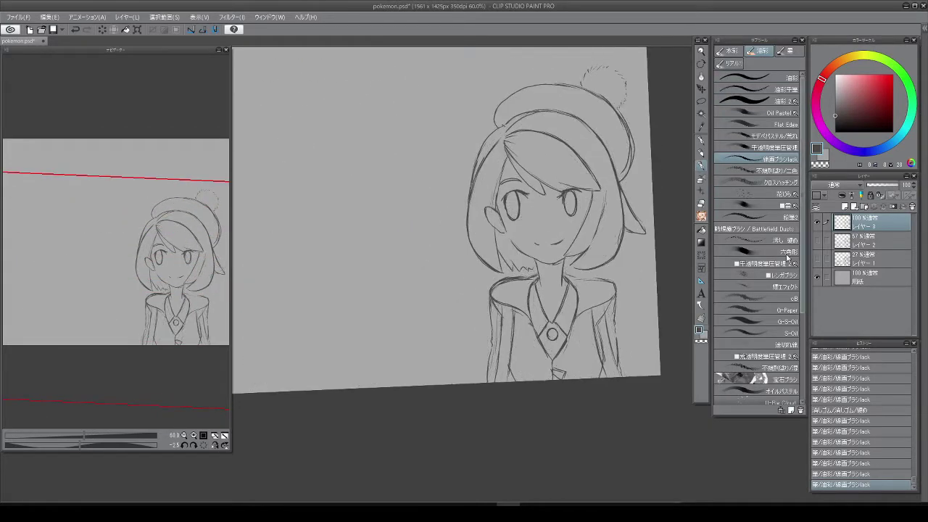
Step: Erase stray strokes around the girl's face and hair outline and touch up the broken lines
{"action": "scroll", "coordinate": [463, 255], "scroll_direction": "up", "scroll_amount": 3}
{"action": "key", "text": "e"}
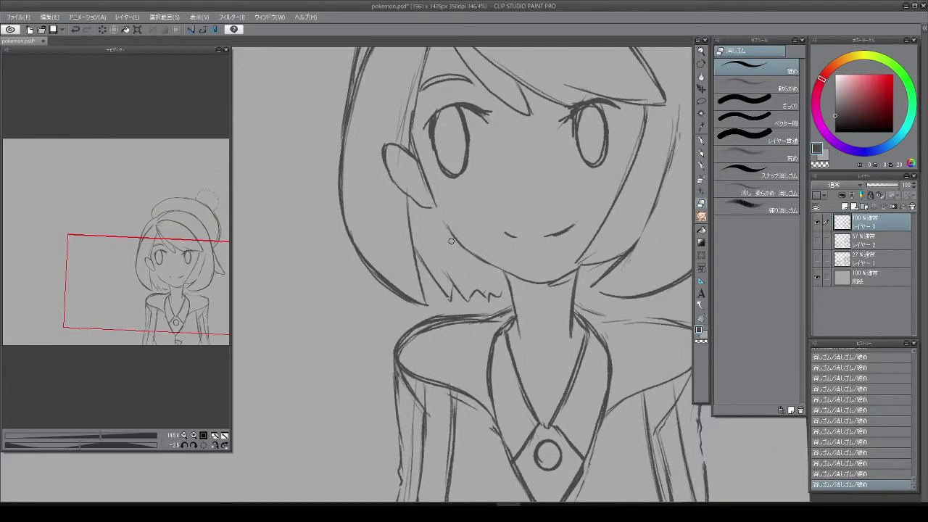
{"action": "key", "text": "b"}
{"action": "scroll", "coordinate": [494, 266], "scroll_direction": "down", "scroll_amount": 3}
{"action": "key", "text": "e"}
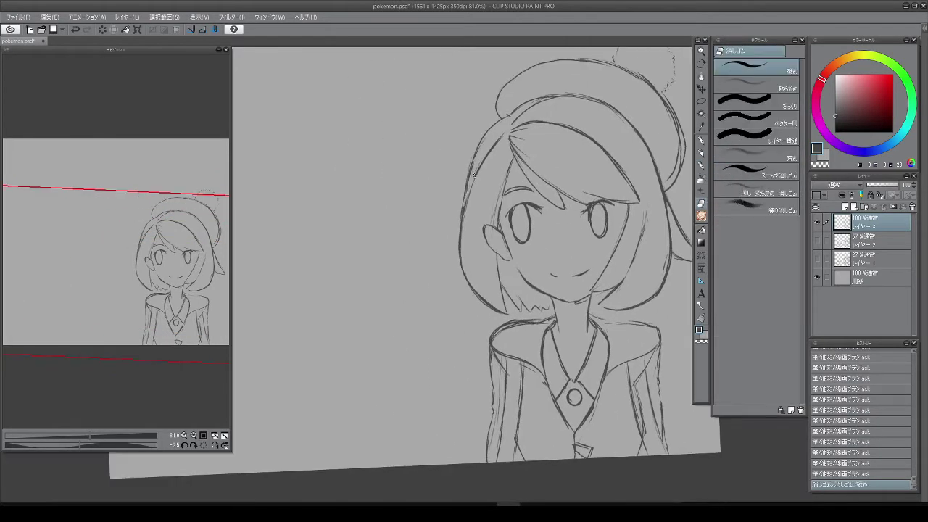
{"action": "key", "text": "b"}
{"action": "scroll", "coordinate": [507, 128], "scroll_direction": "down", "scroll_amount": 1}
Step: Undo the latest strokes and redraw the hair tips between the neck and the right side of the bob
{"action": "key", "text": "ctrl+z"}
{"action": "key", "text": "ctrl+z"}
{"action": "key", "text": "ctrl+z"}
{"action": "key", "text": "ctrl+z"}
{"action": "key", "text": "ctrl+z"}
{"action": "key", "text": "ctrl+z"}
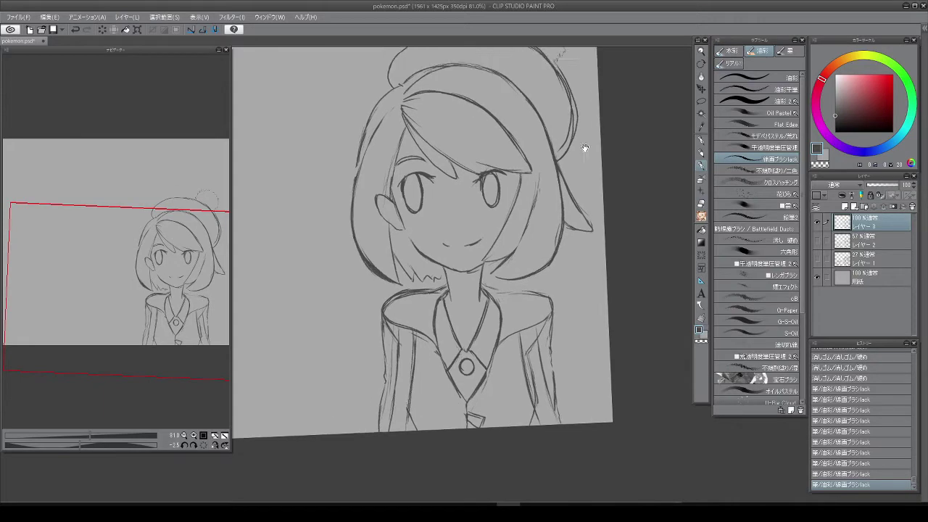
{"action": "scroll", "coordinate": [586, 149], "scroll_direction": "up", "scroll_amount": 1}
{"action": "mouse_move", "coordinate": [543, 186]}
{"action": "left_mouse_down"}
{"action": "mouse_move", "coordinate": [502, 206]}
{"action": "mouse_move", "coordinate": [512, 326]}
{"action": "mouse_move", "coordinate": [554, 293]}
{"action": "left_mouse_up"}
{"action": "scroll", "coordinate": [437, 203], "scroll_direction": "up", "scroll_amount": 1}
Step: Erase excess hood strokes, lasso-select the right shoulder and sleeve, shift them slightly inward and repair the joining lines
{"action": "key", "text": "e"}
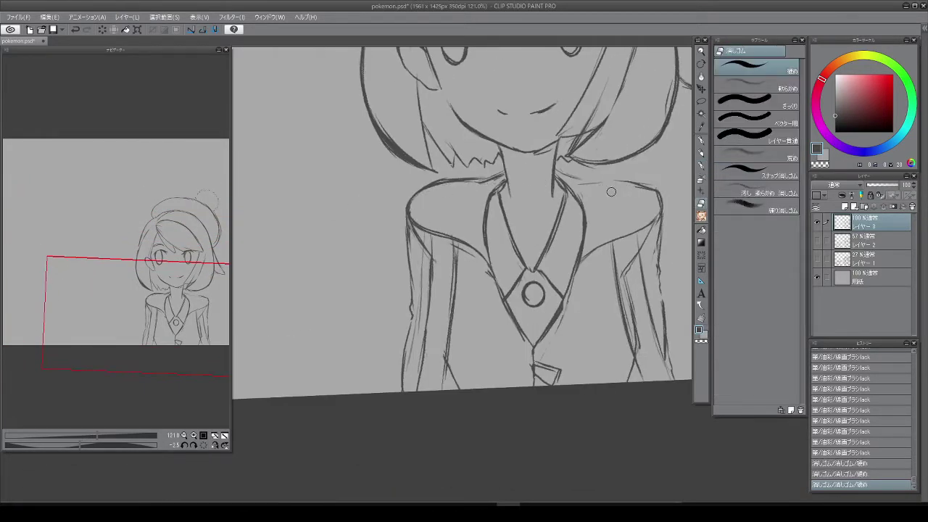
{"action": "mouse_move", "coordinate": [611, 192]}
{"action": "left_mouse_down"}
{"action": "mouse_move", "coordinate": [581, 220]}
{"action": "mouse_move", "coordinate": [552, 212]}
{"action": "left_mouse_up"}
{"action": "key", "text": "m"}
{"action": "key", "text": "k"}
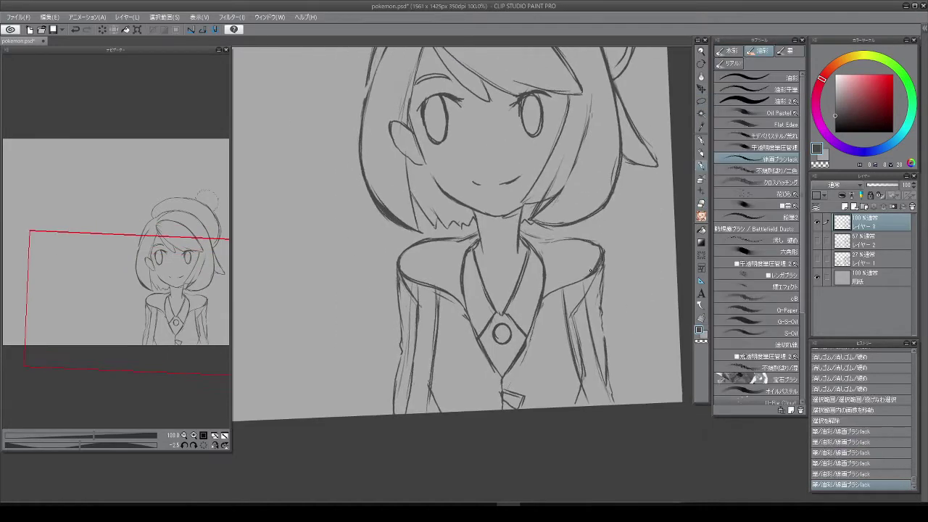
{"action": "scroll", "coordinate": [611, 283], "scroll_direction": "down", "scroll_amount": 1}
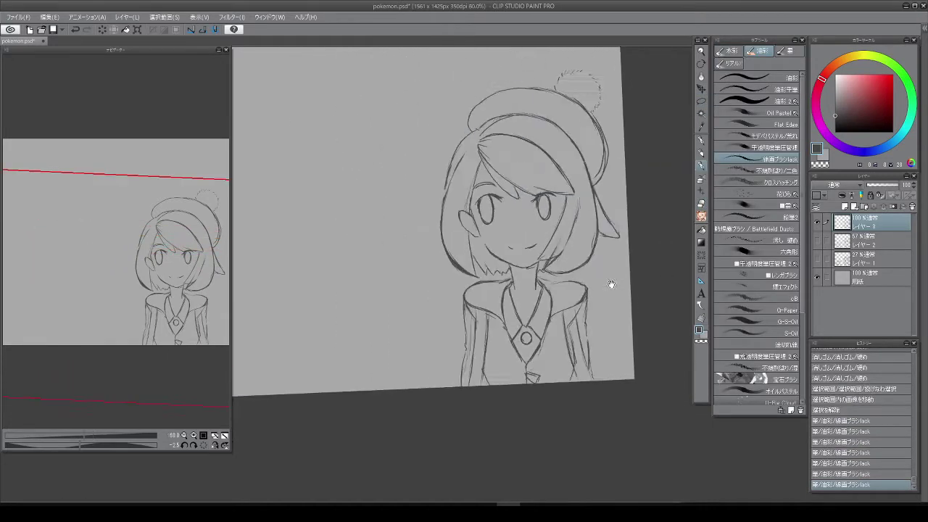
Step: Clean up the lines around the girl's eyes and draw a highlight shape inside each eye
{"action": "scroll", "coordinate": [455, 223], "scroll_direction": "up", "scroll_amount": 1}
{"action": "key", "text": "e"}
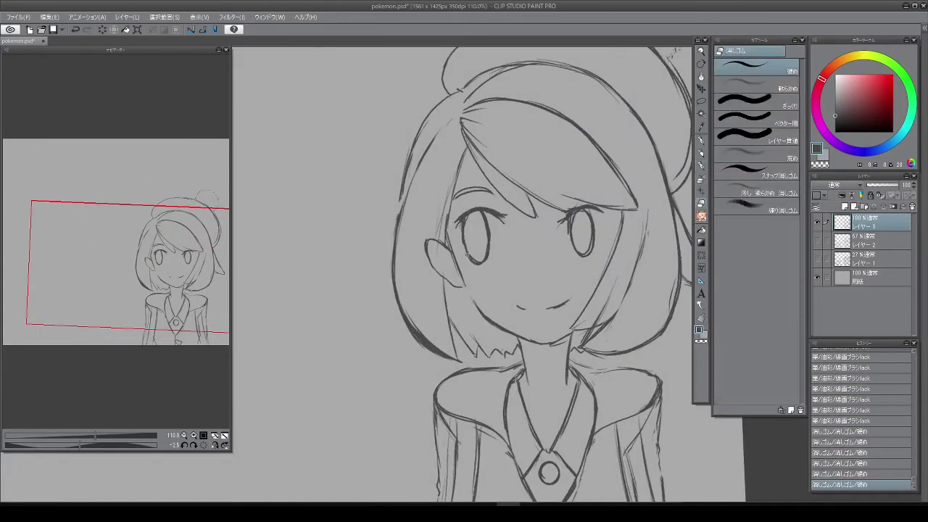
{"action": "key", "text": "b"}
{"action": "key", "text": "e"}
{"action": "mouse_move", "coordinate": [566, 227]}
{"action": "left_mouse_down"}
{"action": "mouse_move", "coordinate": [582, 249]}
{"action": "mouse_move", "coordinate": [515, 255]}
{"action": "mouse_move", "coordinate": [522, 298]}
{"action": "left_mouse_up"}
{"action": "key", "text": "b"}
Step: Lasso-select the girl's right-hand eye, adjust it with a free transform, apply it and deselect
{"action": "key", "text": "m"}
{"action": "left_click_drag", "start_coordinate": [558, 196], "coordinate": [555, 198]}
{"action": "key", "text": "ctrl+t"}
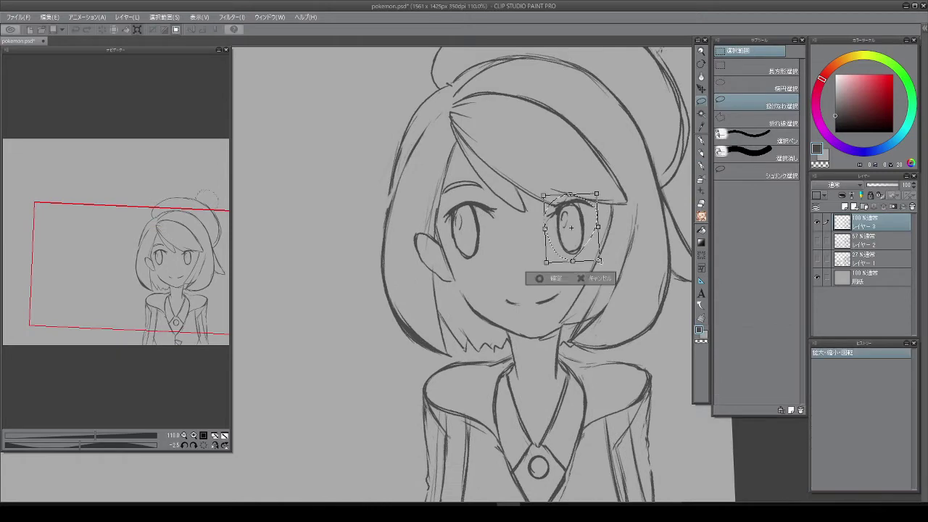
{"action": "scroll", "coordinate": [464, 276], "scroll_direction": "down", "scroll_amount": 1}
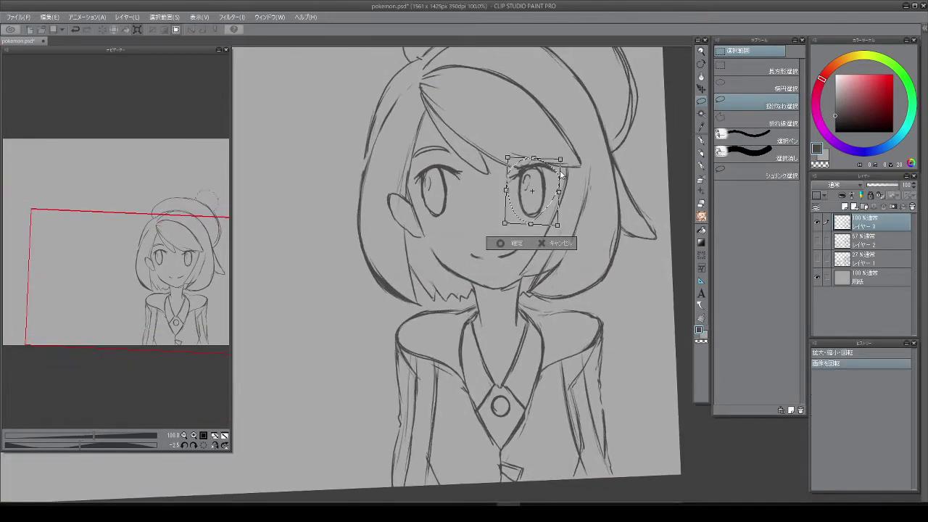
{"action": "key", "text": "Return"}
{"action": "key", "text": "ctrl+d"}
Step: Draw the inner clothing lines and the top of a diamond pattern on the left half of the torso
{"action": "scroll", "coordinate": [628, 196], "scroll_direction": "down", "scroll_amount": 1}
{"action": "scroll", "coordinate": [534, 224], "scroll_direction": "up", "scroll_amount": 1}
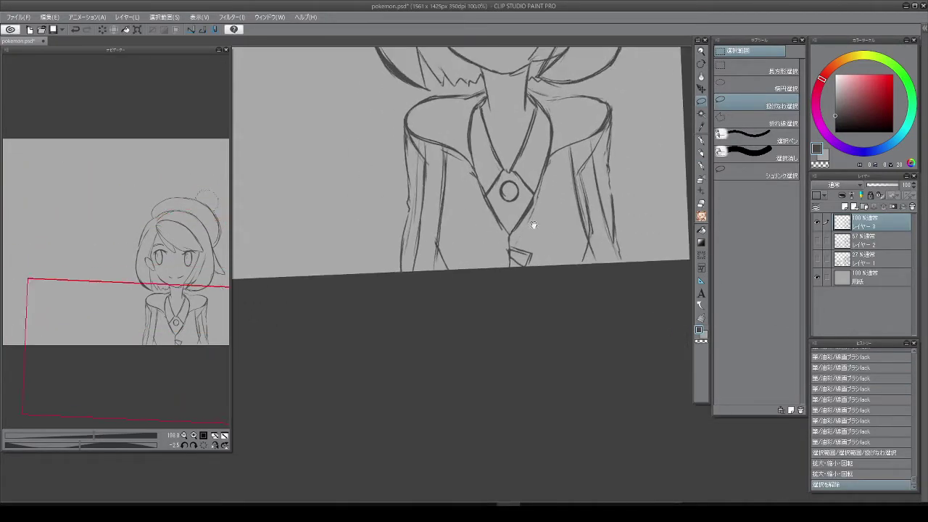
{"action": "key", "text": "b"}
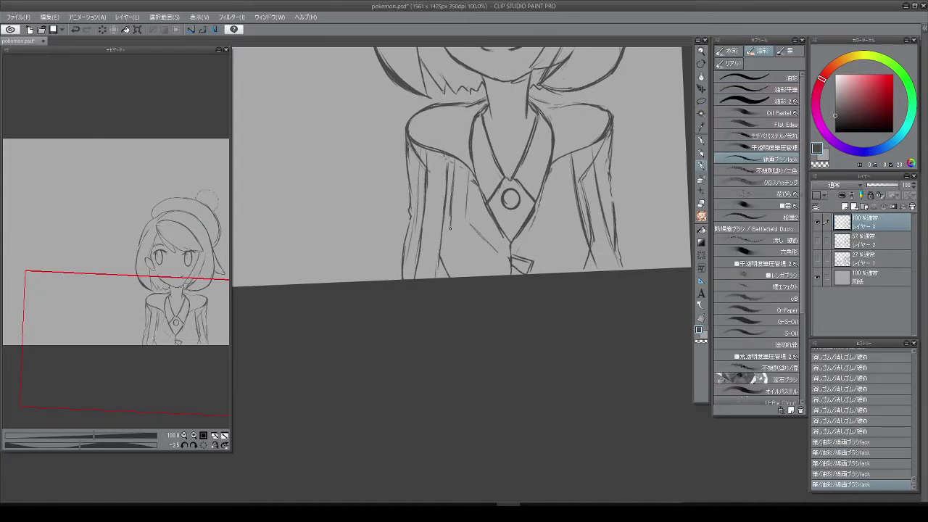
{"action": "key", "text": "e"}
{"action": "left_click_drag", "start_coordinate": [483, 228], "coordinate": [494, 248]}
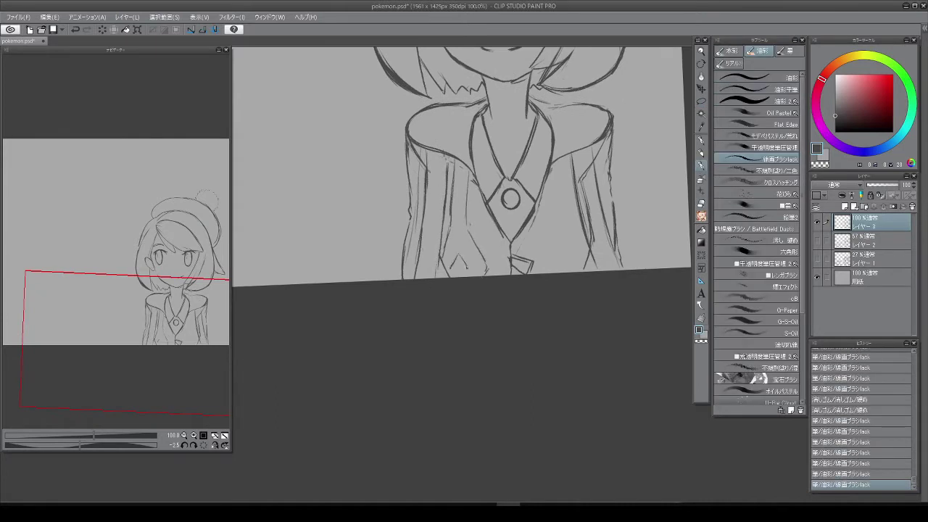
{"action": "scroll", "coordinate": [467, 268], "scroll_direction": "up", "scroll_amount": 1}
{"action": "scroll", "coordinate": [549, 193], "scroll_direction": "up", "scroll_amount": 1}
Step: Lasso-select the girl's lower body, move it slightly upward and deselect
{"action": "key", "text": "m"}
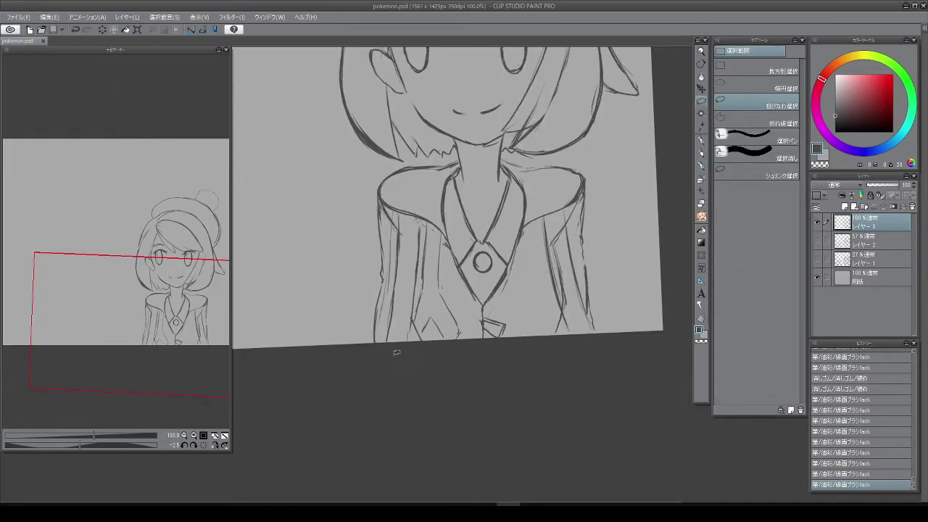
{"action": "left_click_drag", "start_coordinate": [353, 330], "coordinate": [620, 322]}
{"action": "key", "text": "k"}
{"action": "left_click_drag", "start_coordinate": [492, 285], "coordinate": [488, 284]}
{"action": "key", "text": "ctrl+d"}
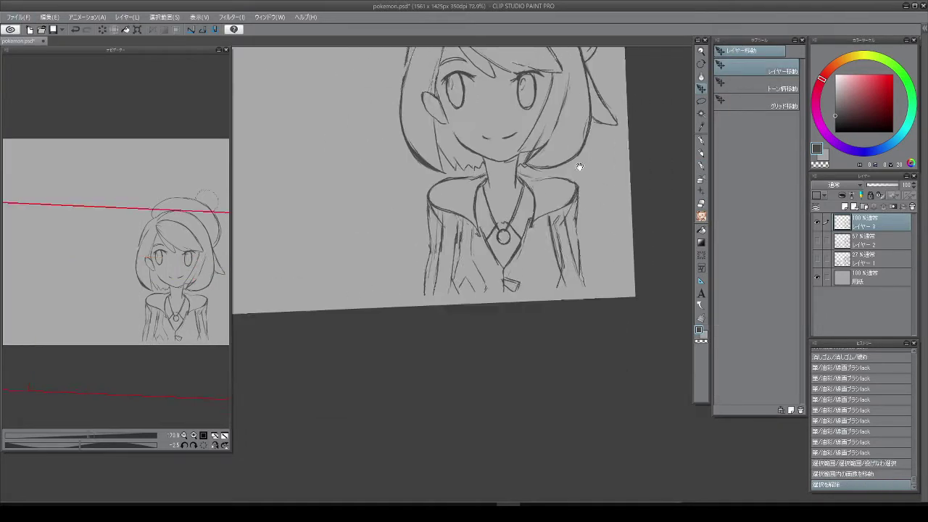
Step: Erase the misaligned seam strokes around the collar, pendant and hood edges, and reconnect the collar lines
{"action": "key", "text": "e"}
{"action": "left_click_drag", "start_coordinate": [382, 266], "coordinate": [419, 227]}
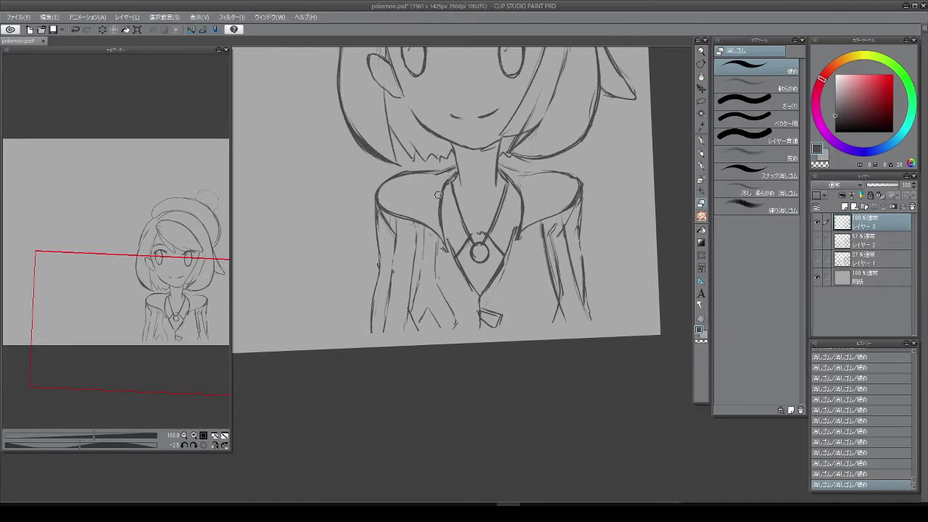
{"action": "left_click_drag", "start_coordinate": [438, 194], "coordinate": [447, 241]}
{"action": "key", "text": "b"}
{"action": "key", "text": "e"}
{"action": "left_click_drag", "start_coordinate": [516, 193], "coordinate": [519, 235]}
{"action": "key", "text": "b"}
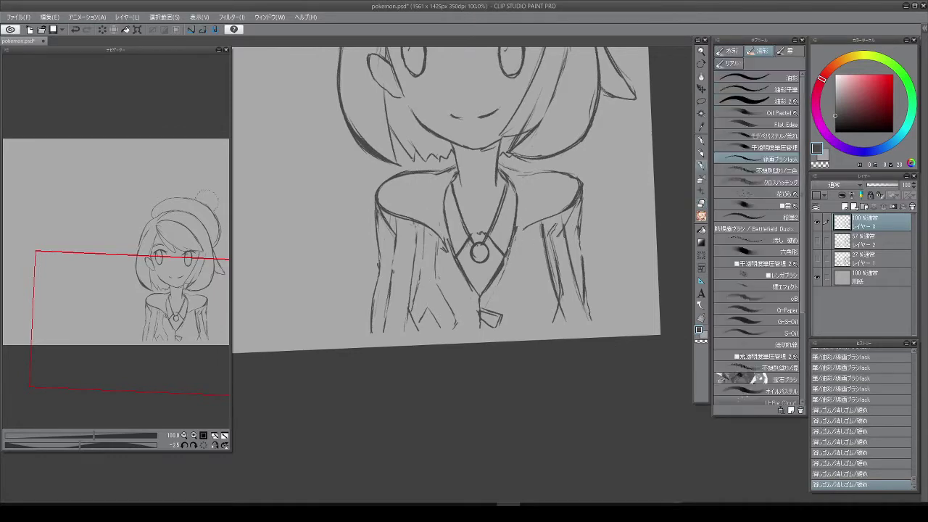
Step: Extend the left sleeve and diamond lines toward the canvas bottom and erase doubled lines on the right sleeve
{"action": "scroll", "coordinate": [416, 283], "scroll_direction": "down", "scroll_amount": 2}
{"action": "scroll", "coordinate": [416, 282], "scroll_direction": "up", "scroll_amount": 2}
{"action": "key", "text": "e"}
{"action": "left_click_drag", "start_coordinate": [424, 304], "coordinate": [424, 325]}
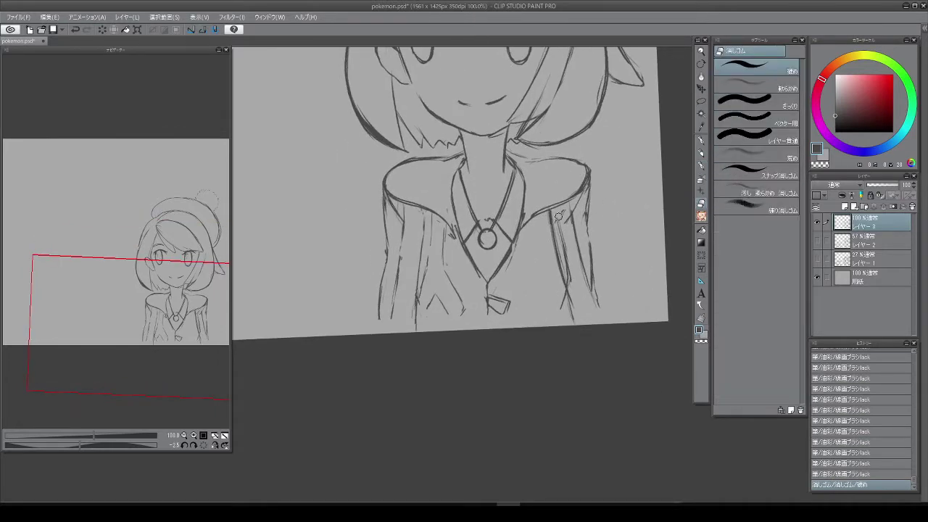
{"action": "left_click_drag", "start_coordinate": [563, 214], "coordinate": [563, 287]}
{"action": "key", "text": "b"}
{"action": "key", "text": "e"}
{"action": "left_click_drag", "start_coordinate": [457, 296], "coordinate": [461, 319]}
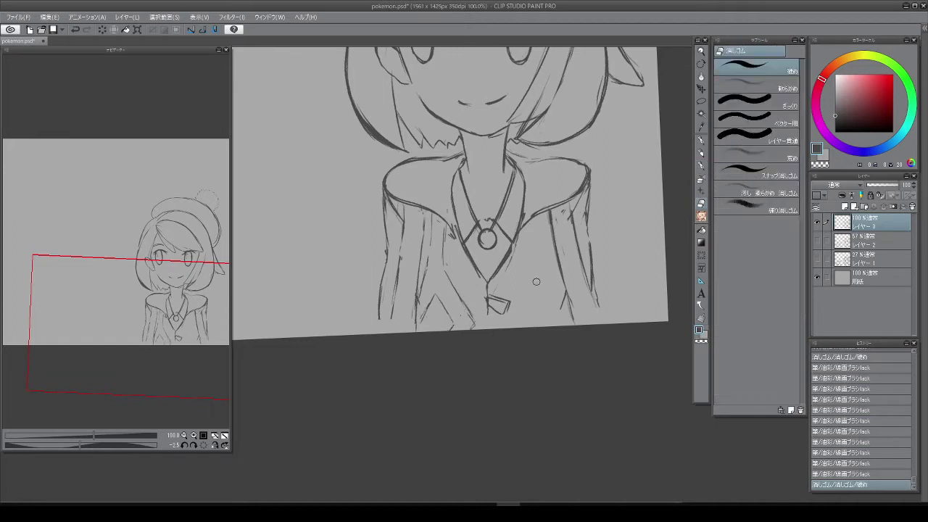
Step: Draw the inner clothing and diamond pattern lines on the right half of the torso, erasing overlaps
{"action": "key", "text": "b"}
{"action": "left_click_drag", "start_coordinate": [563, 286], "coordinate": [565, 303]}
{"action": "key", "text": "e"}
{"action": "left_click_drag", "start_coordinate": [457, 303], "coordinate": [468, 323]}
{"action": "key", "text": "b"}
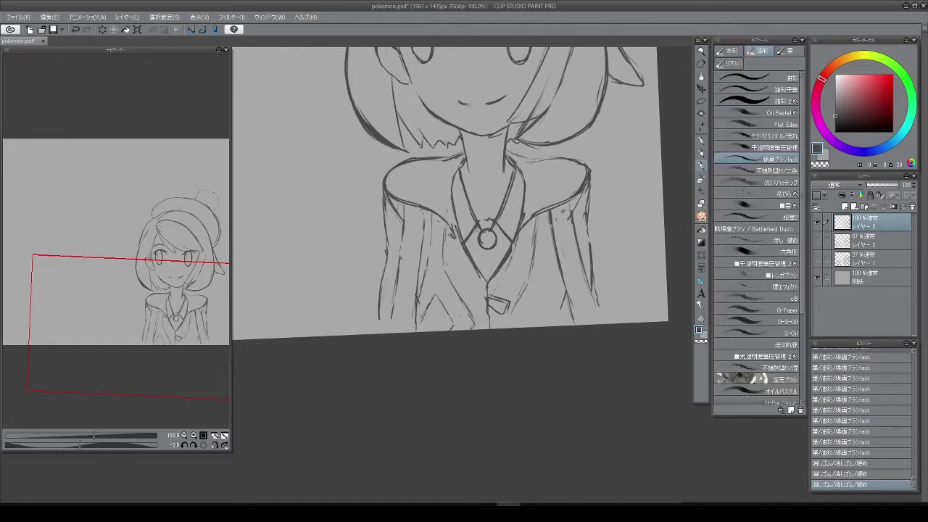
{"action": "left_click_drag", "start_coordinate": [541, 305], "coordinate": [511, 313]}
{"action": "key", "text": "e"}
{"action": "left_click_drag", "start_coordinate": [457, 305], "coordinate": [465, 323]}
{"action": "key", "text": "b"}
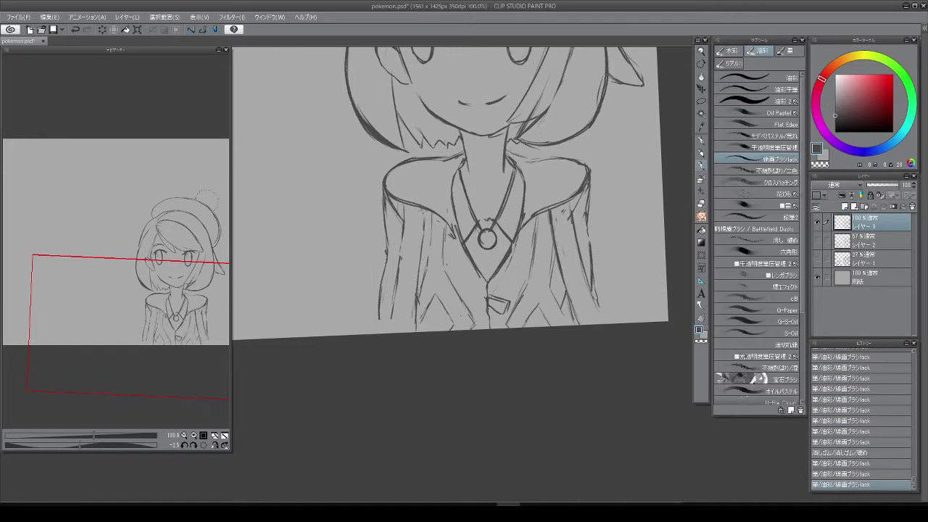
Step: Extend the outer and inner lines of both sleeves down to the canvas edge and erase the excess
{"action": "left_click_drag", "start_coordinate": [578, 286], "coordinate": [596, 304]}
{"action": "key", "text": "e"}
{"action": "left_click_drag", "start_coordinate": [450, 312], "coordinate": [464, 323]}
{"action": "key", "text": "e"}
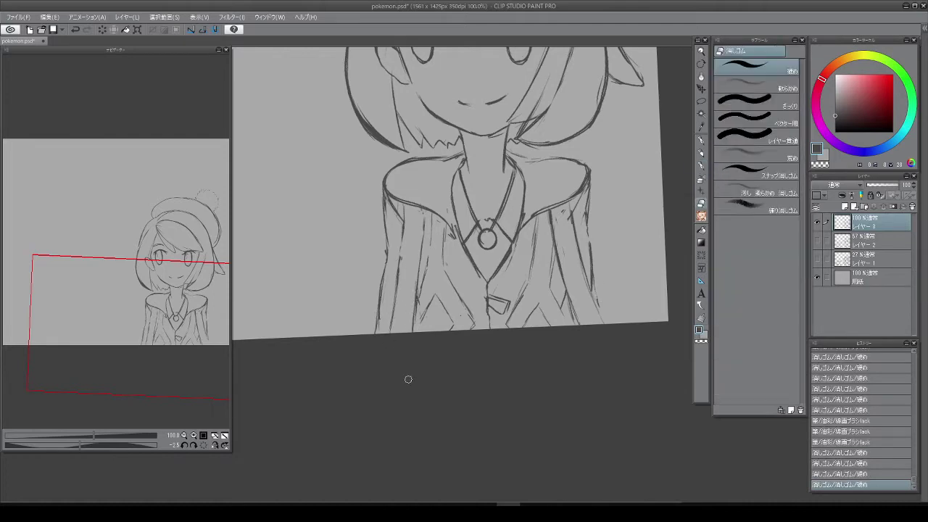
{"action": "left_click_drag", "start_coordinate": [563, 210], "coordinate": [597, 302]}
Step: Erase rough strokes around the girl's eyes and left ear and retouch their outlines
{"action": "key", "text": "ctrl+minus"}
{"action": "scroll", "coordinate": [582, 269], "scroll_direction": "up", "scroll_amount": 5}
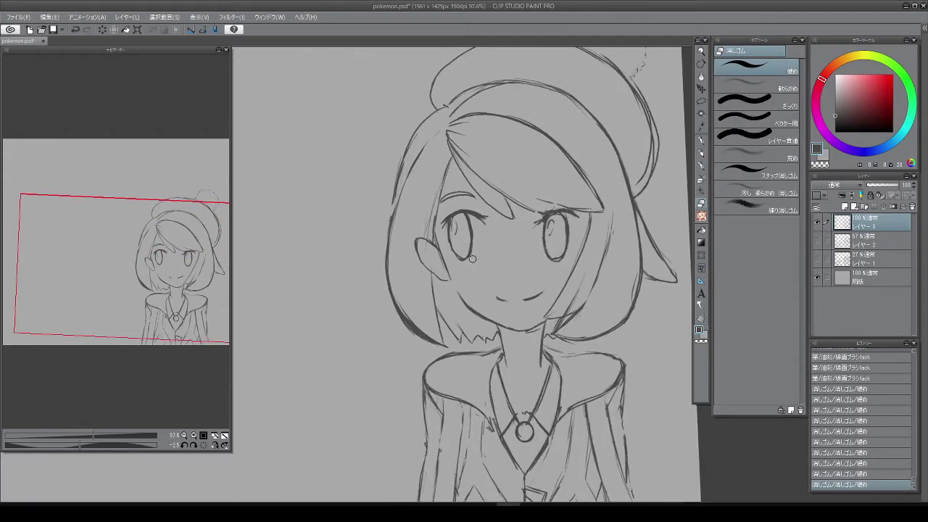
{"action": "left_click_drag", "start_coordinate": [487, 216], "coordinate": [498, 225]}
{"action": "key", "text": "b"}
{"action": "key", "text": "e"}
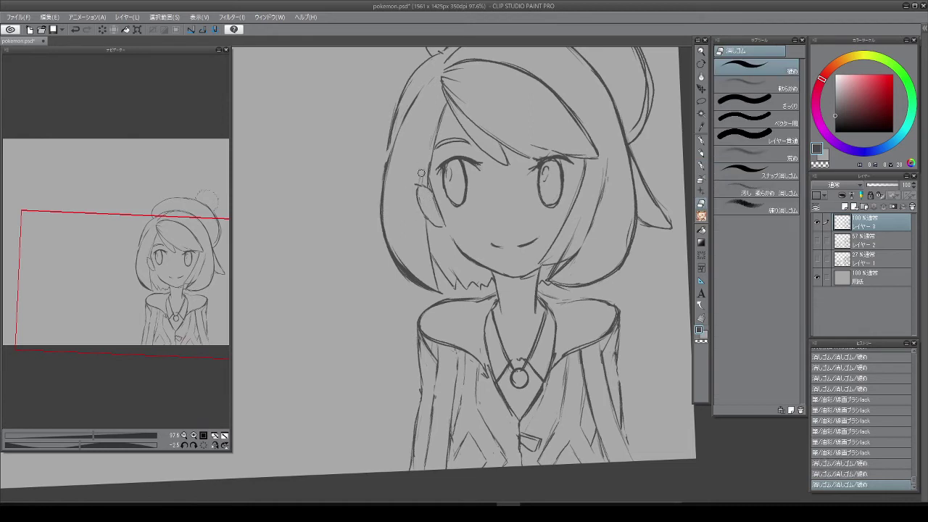
Step: Lasso-select the girl's left-hand eye, move it slightly toward the centre of the face and deselect
{"action": "scroll", "coordinate": [644, 166], "scroll_direction": "down", "scroll_amount": 3}
{"action": "key", "text": "m"}
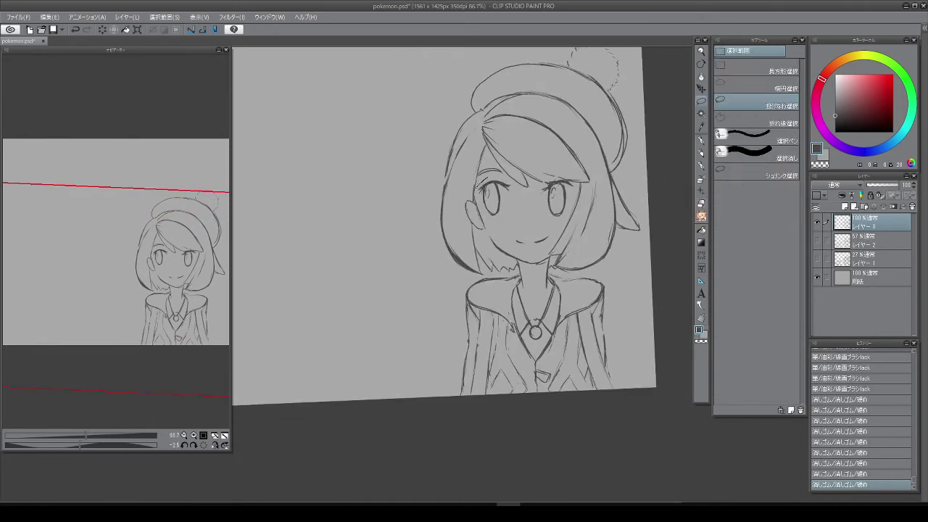
{"action": "key", "text": "k"}
{"action": "left_click_drag", "start_coordinate": [499, 178], "coordinate": [487, 161]}
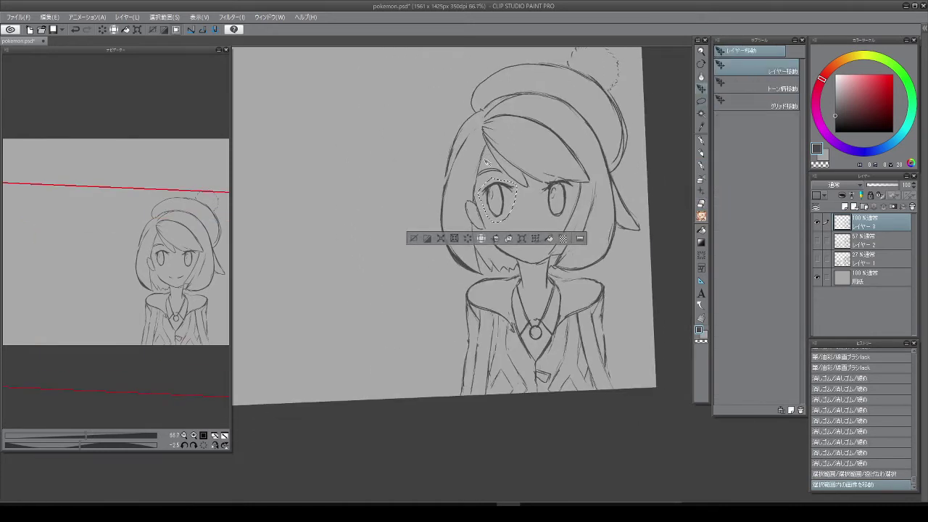
{"action": "key", "text": "ctrl+d"}
Step: Show the rough sketch layer again at 100% opacity, lasso-select its rough girl, delete her and deselect
{"action": "scroll", "coordinate": [630, 263], "scroll_direction": "down", "scroll_amount": 3}
{"action": "left_click", "coordinate": [818, 240]}
{"action": "left_click", "coordinate": [871, 241]}
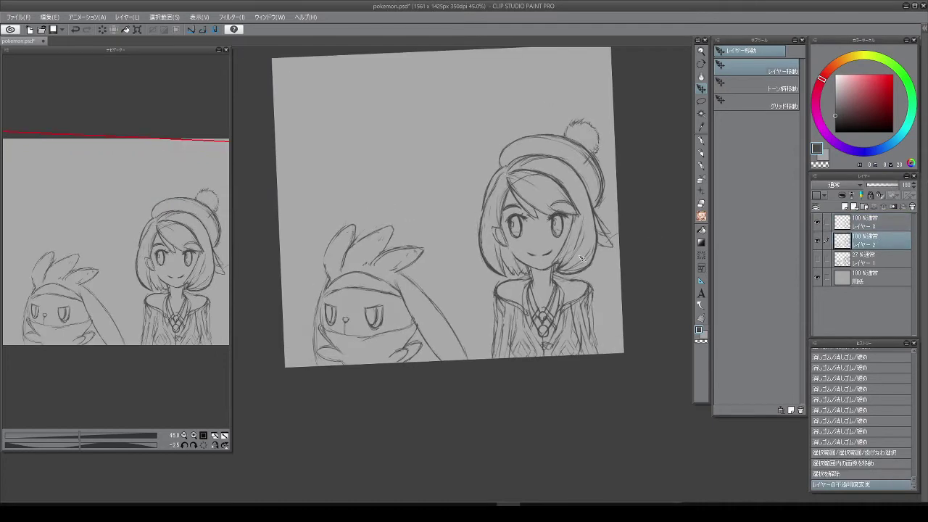
{"action": "key", "text": "m"}
{"action": "left_click_drag", "start_coordinate": [488, 361], "coordinate": [625, 357]}
{"action": "key", "text": "Delete"}
{"action": "left_click_drag", "start_coordinate": [571, 204], "coordinate": [612, 205]}
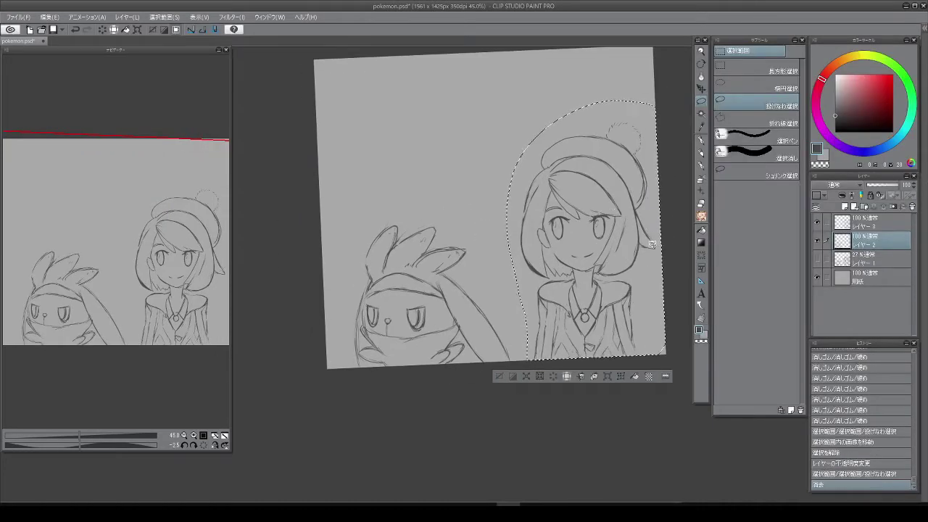
{"action": "key", "text": "ctrl+d"}
Step: Erase stray sketch strokes around the Pokémon's ear tufts, head and headband
{"action": "scroll", "coordinate": [652, 245], "scroll_direction": "up", "scroll_amount": 2}
{"action": "left_click_drag", "start_coordinate": [479, 218], "coordinate": [645, 218]}
{"action": "key", "text": "e"}
{"action": "left_click_drag", "start_coordinate": [407, 239], "coordinate": [391, 287]}
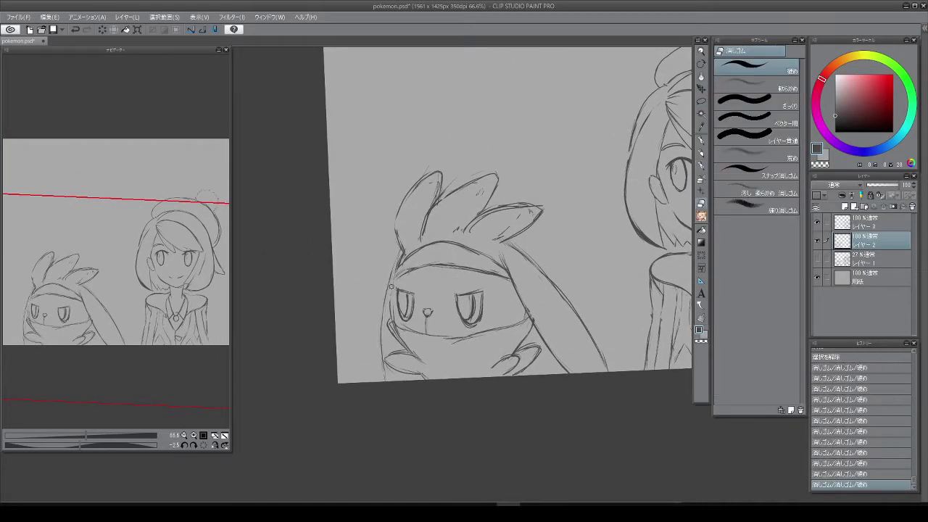
Step: Redraw the lower left side of the Pokémon's ruff and its left paw, erasing the overlapping lines
{"action": "key", "text": "b"}
{"action": "scroll", "coordinate": [508, 218], "scroll_direction": "down", "scroll_amount": 3}
{"action": "key", "text": "e"}
{"action": "key", "text": "b"}
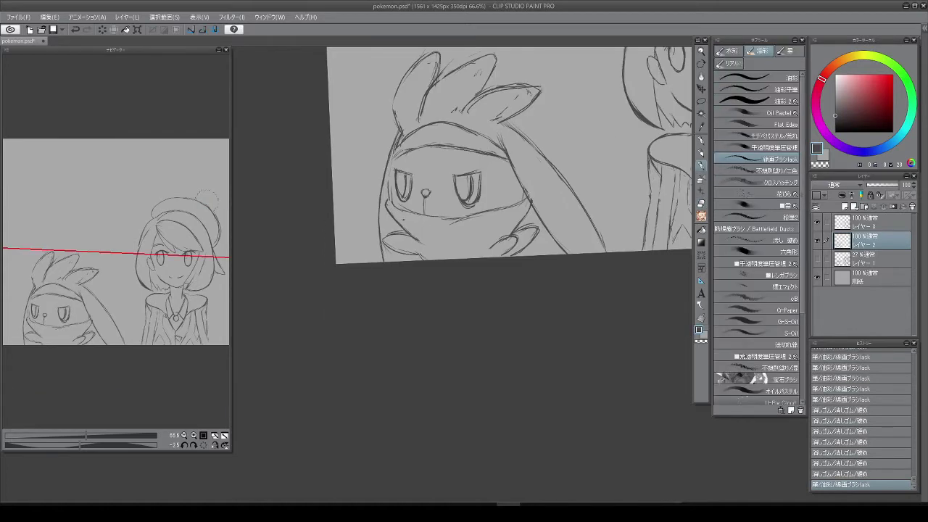
{"action": "key", "text": "e"}
{"action": "key", "text": "b"}
{"action": "key", "text": "e"}
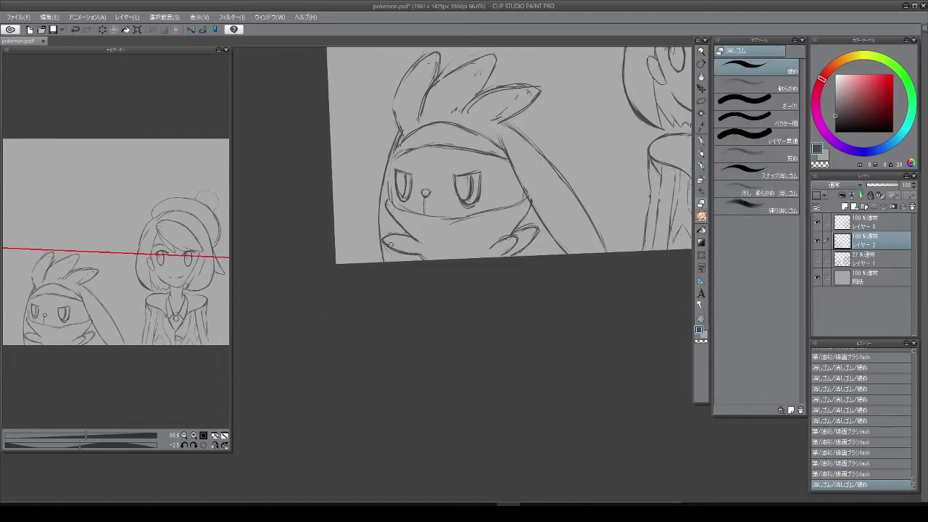
{"action": "key", "text": "b"}
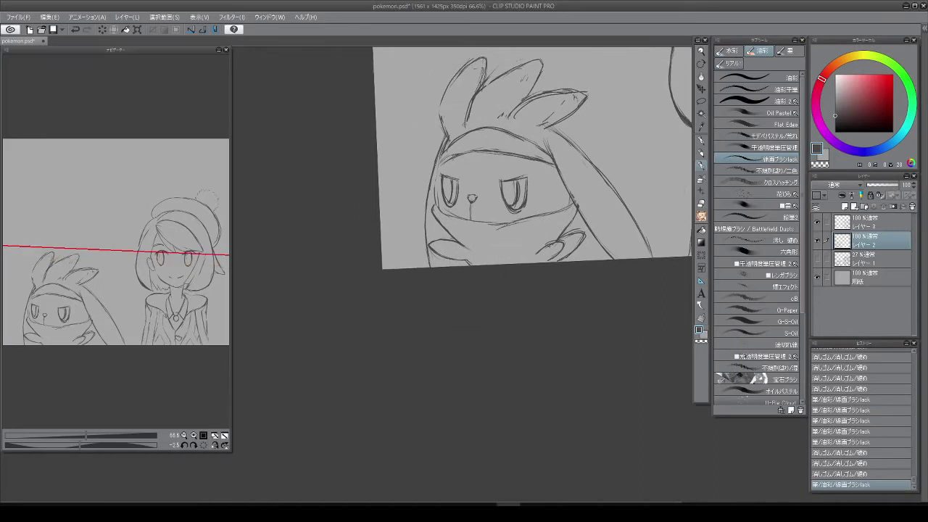
Step: Redraw the Pokémon's right-hand paw and the adjoining ruff edge, erasing the old overlapping sketch strokes
{"action": "key", "text": "e"}
{"action": "key", "text": "b"}
{"action": "key", "text": "e"}
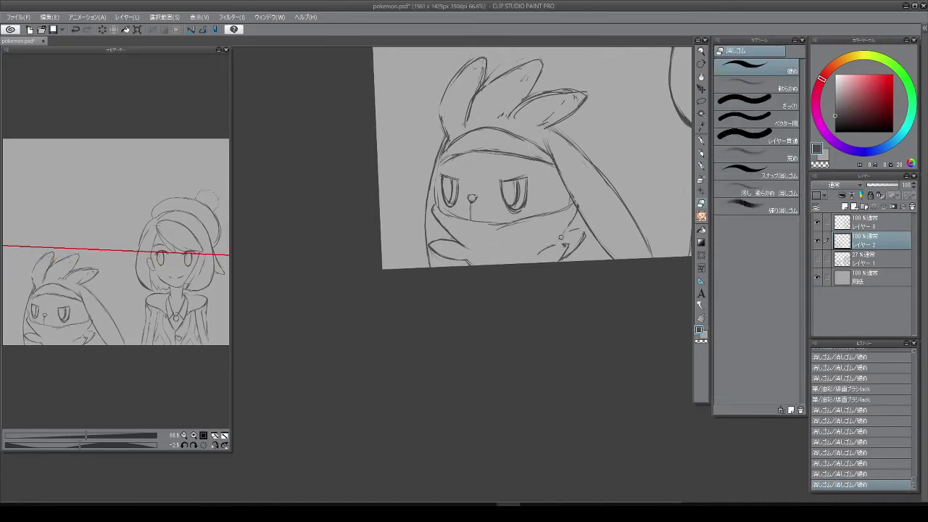
{"action": "key", "text": "b"}
{"action": "key", "text": "e"}
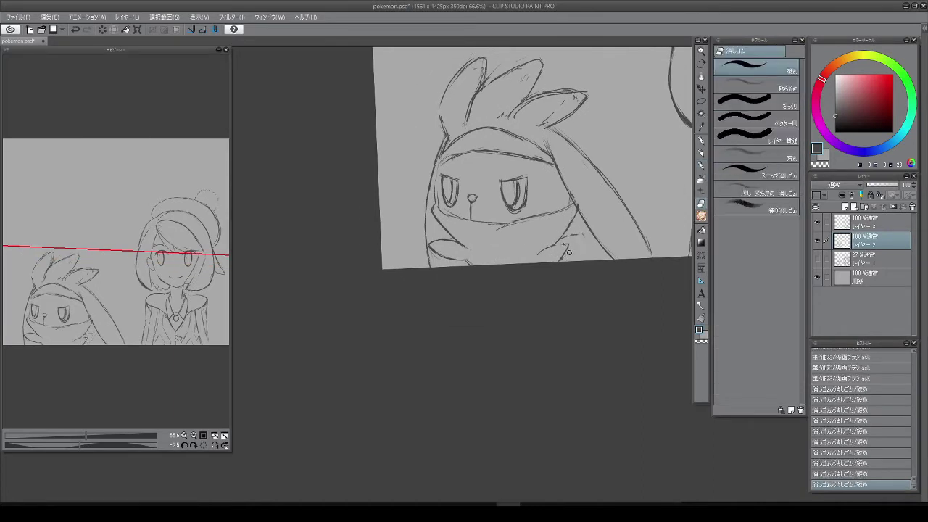
{"action": "key", "text": "b"}
{"action": "left_click_drag", "start_coordinate": [589, 225], "coordinate": [583, 258]}
Step: Clean up the Pokémon's left-hand cheek outline and the upper edge of its ruff with alternating brush and eraser strokes
{"action": "key", "text": "e"}
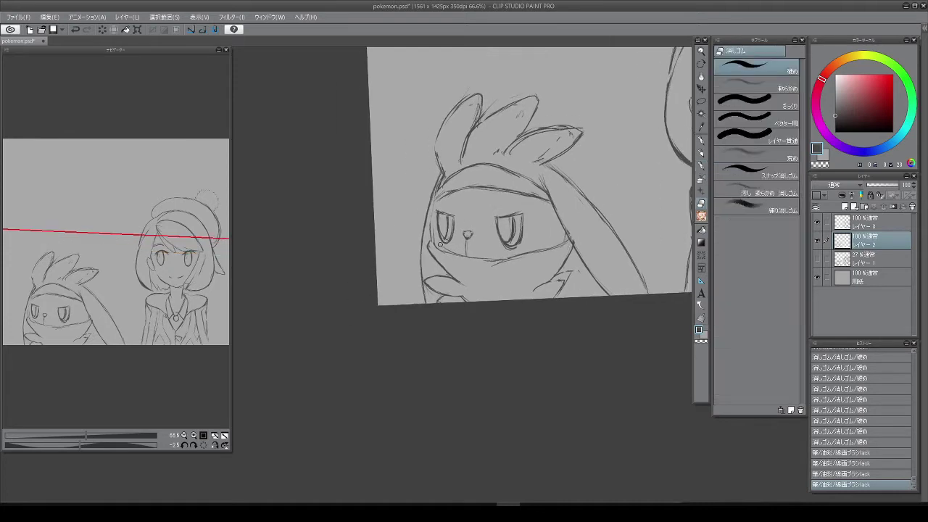
{"action": "key", "text": "b"}
{"action": "key", "text": "e"}
{"action": "key", "text": "b"}
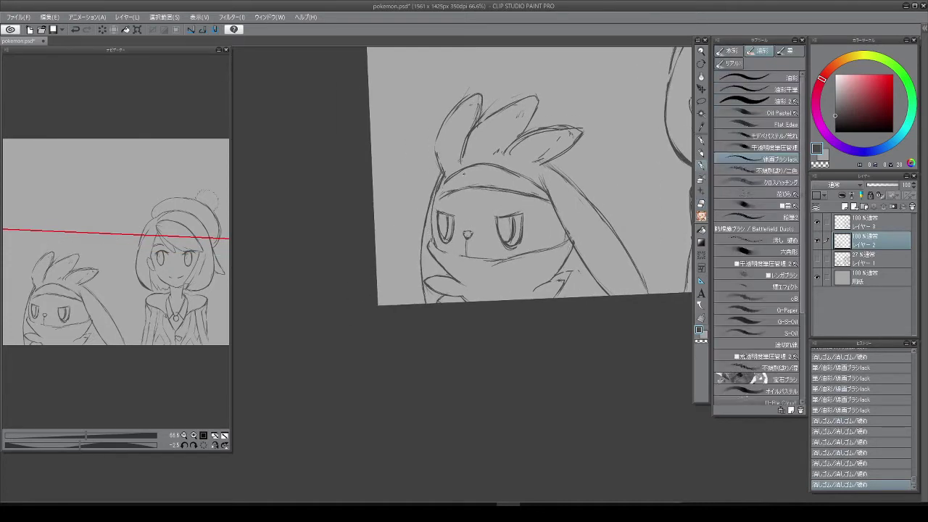
{"action": "key", "text": "e"}
{"action": "key", "text": "b"}
{"action": "key", "text": "e"}
Step: Erase the stray marks along the Pokémon's headband and inside its ear tufts, and redraw the tuft outlines
{"action": "left_click_drag", "start_coordinate": [470, 165], "coordinate": [462, 171]}
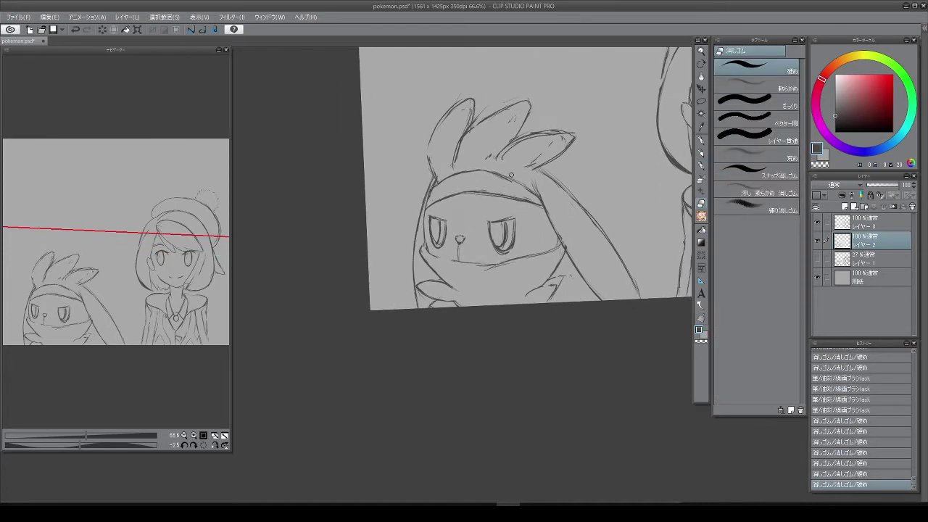
{"action": "key", "text": "b"}
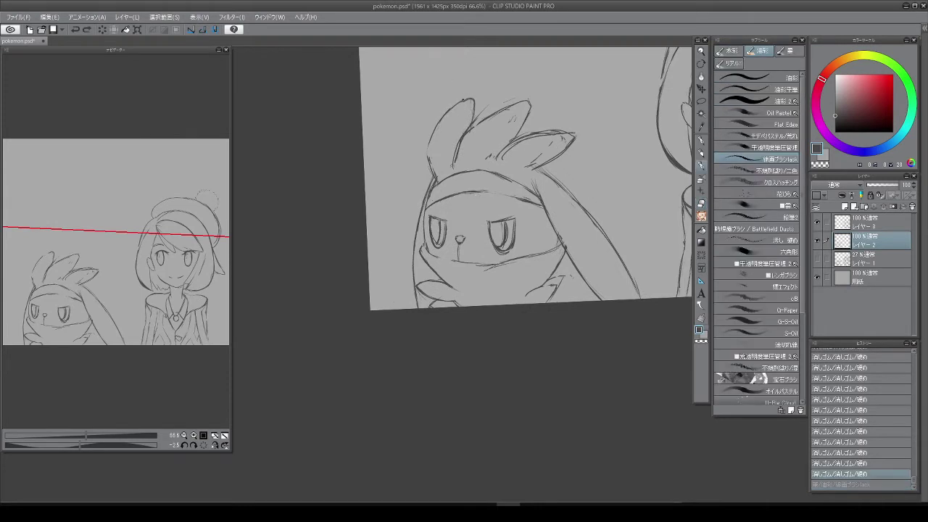
{"action": "key", "text": "e"}
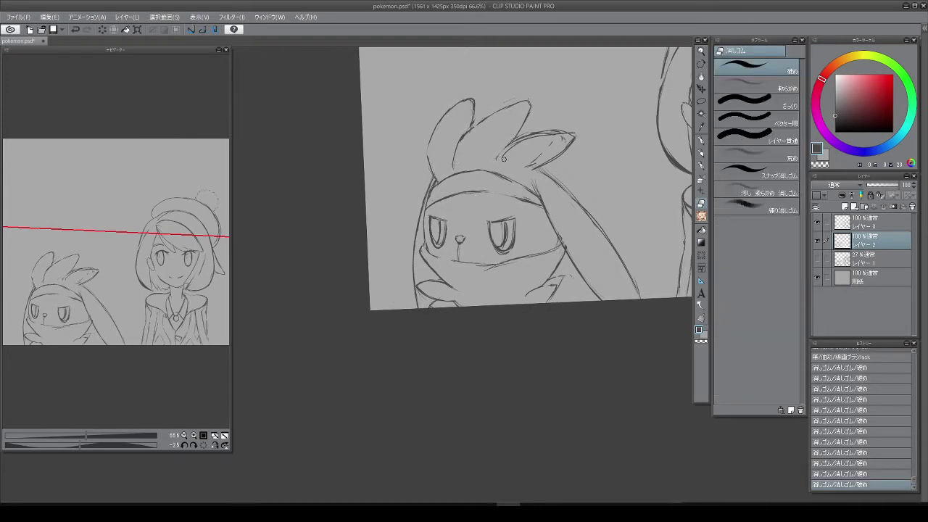
{"action": "left_click_drag", "start_coordinate": [566, 203], "coordinate": [563, 186]}
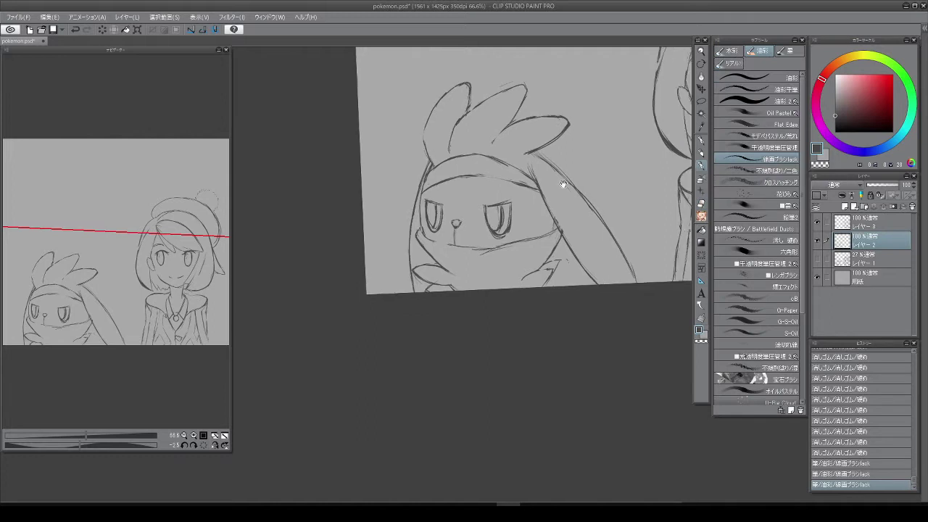
Step: Erase the excess lines where the long ear meets the head and in the Pokémon's eyes, and redraw them cleanly
{"action": "key", "text": "e"}
{"action": "mouse_move", "coordinate": [538, 151]}
{"action": "left_mouse_down"}
{"action": "mouse_move", "coordinate": [578, 186]}
{"action": "mouse_move", "coordinate": [601, 175]}
{"action": "left_mouse_up"}
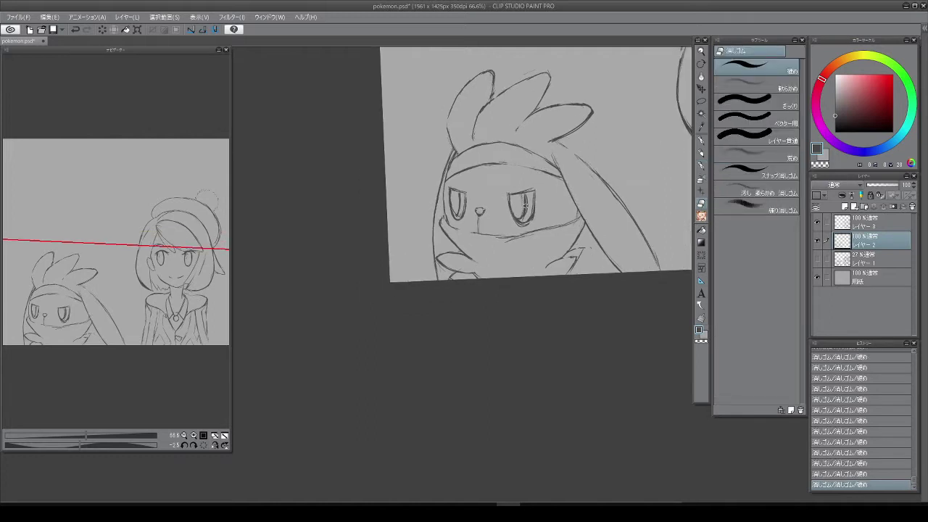
{"action": "key", "text": "b"}
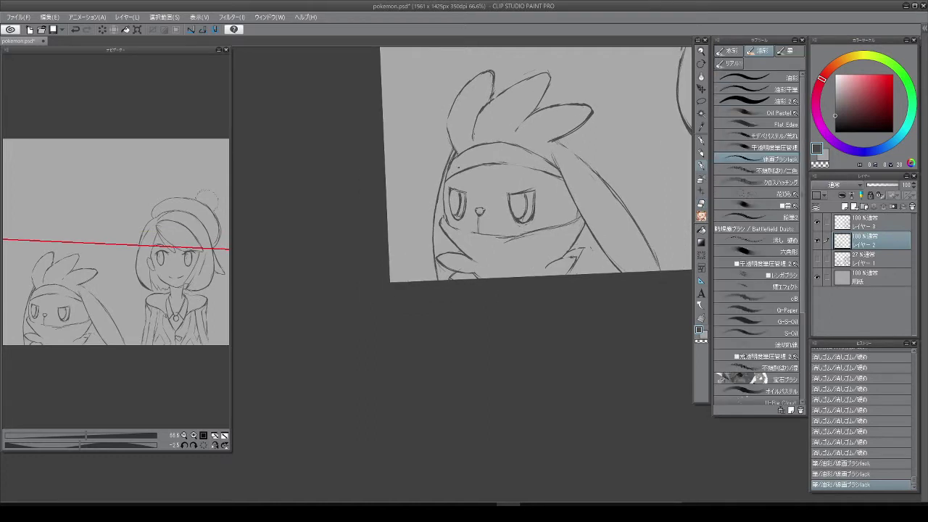
Step: Add a raster layer beneath the line art and paint the girl's face and neck in a pale skin tone with the opacity-pressure oil brush
{"action": "scroll", "coordinate": [578, 219], "scroll_direction": "down", "scroll_amount": 4}
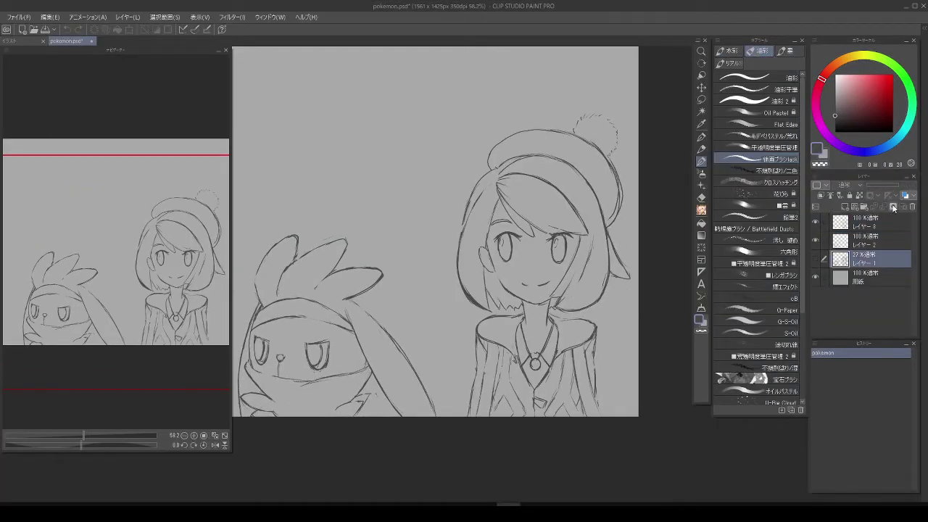
{"action": "left_click", "coordinate": [894, 207]}
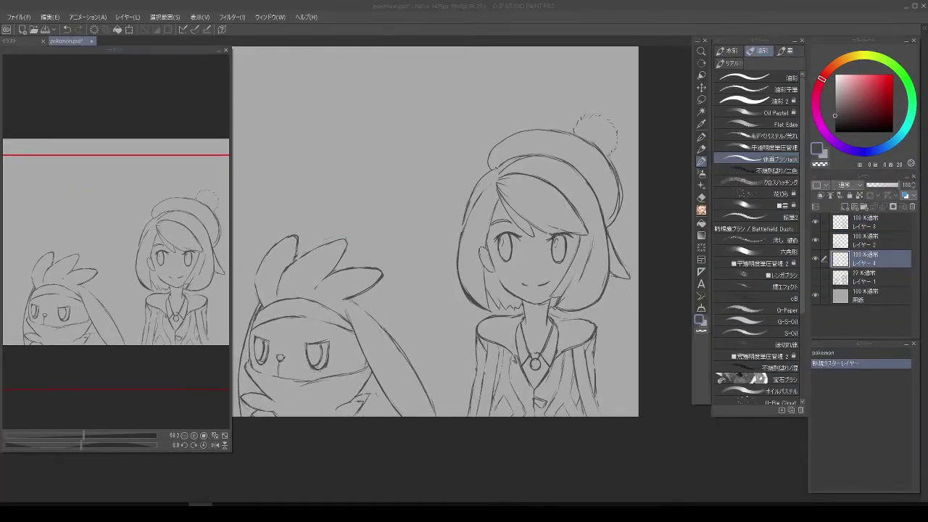
{"action": "left_click", "coordinate": [761, 147]}
{"action": "left_click", "coordinate": [838, 61]}
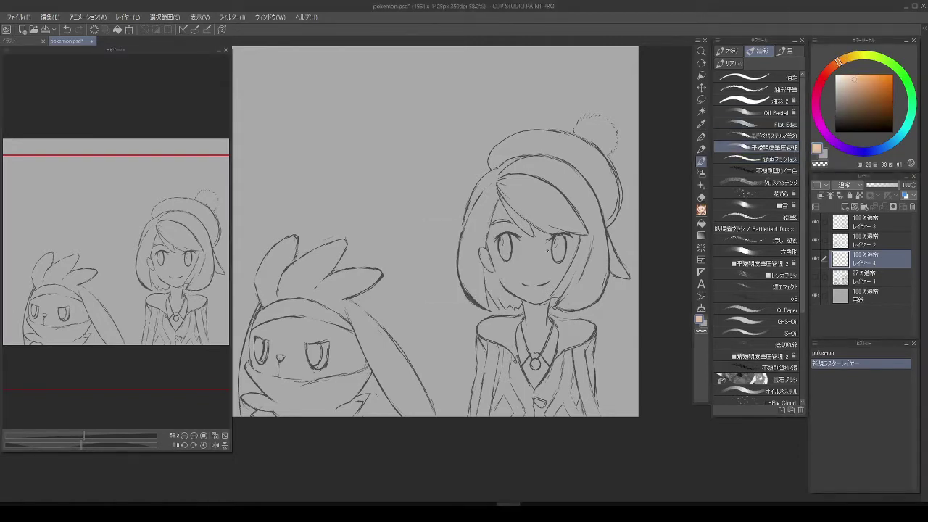
{"action": "mouse_move", "coordinate": [504, 221]}
{"action": "left_mouse_down"}
{"action": "mouse_move", "coordinate": [511, 280]}
{"action": "mouse_move", "coordinate": [526, 290]}
{"action": "left_mouse_up"}
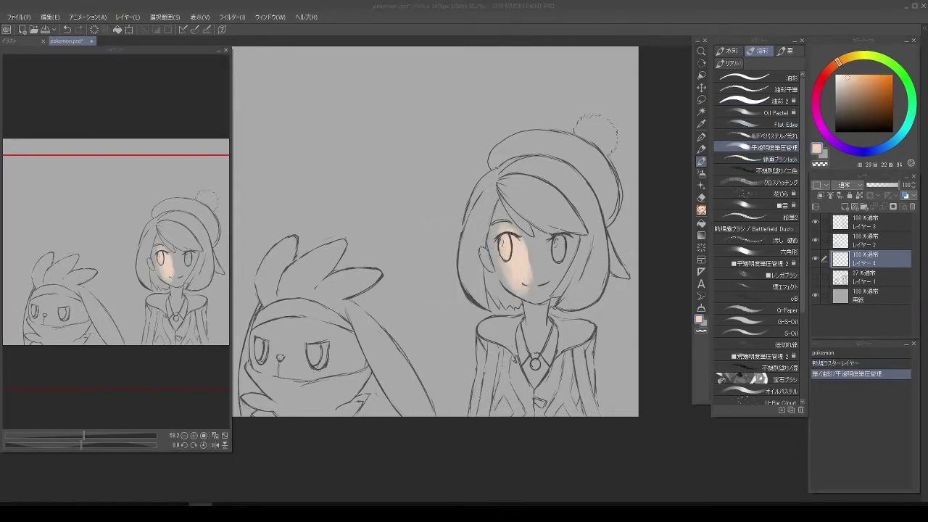
{"action": "mouse_move", "coordinate": [533, 232]}
{"action": "left_mouse_down"}
{"action": "mouse_move", "coordinate": [540, 277]}
{"action": "mouse_move", "coordinate": [521, 276]}
{"action": "mouse_move", "coordinate": [529, 244]}
{"action": "mouse_move", "coordinate": [503, 193]}
{"action": "mouse_move", "coordinate": [537, 268]}
{"action": "left_mouse_up"}
{"action": "left_click_drag", "start_coordinate": [566, 225], "coordinate": [533, 348]}
{"action": "left_click_drag", "start_coordinate": [537, 308], "coordinate": [541, 355]}
{"action": "left_click_drag", "start_coordinate": [531, 345], "coordinate": [537, 352]}
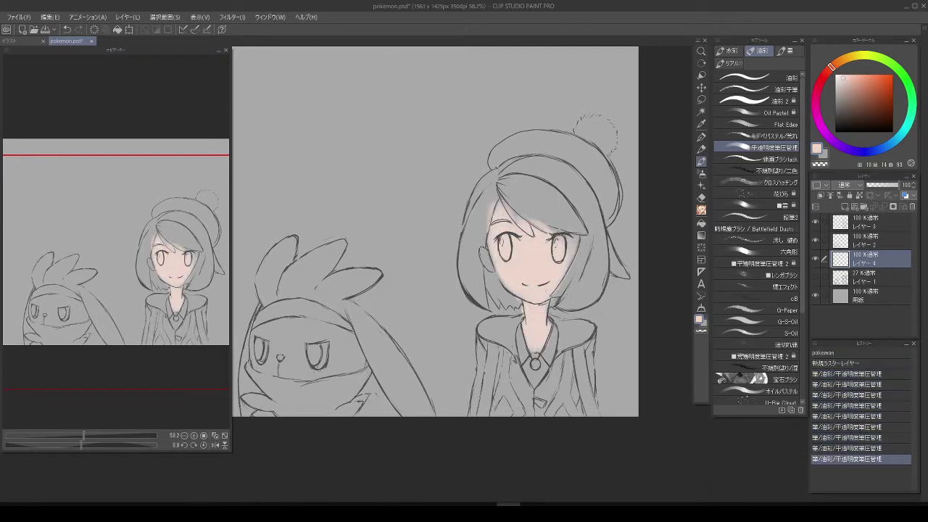
Step: Paint the girl's hood and jacket in a muted blue-grey
{"action": "scroll", "coordinate": [435, 232], "scroll_direction": "down", "scroll_amount": 2}
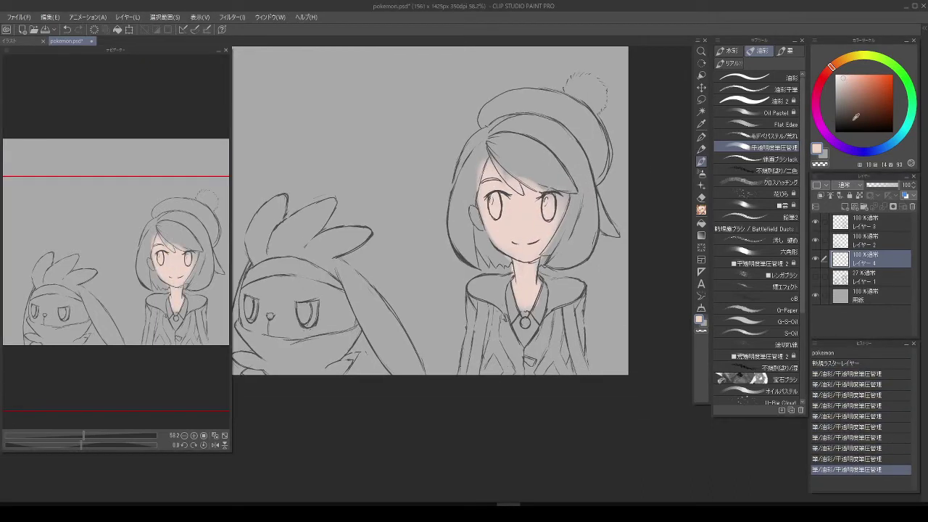
{"action": "left_click_drag", "start_coordinate": [486, 283], "coordinate": [491, 301]}
{"action": "left_click_drag", "start_coordinate": [551, 245], "coordinate": [564, 257]}
{"action": "left_click_drag", "start_coordinate": [475, 275], "coordinate": [508, 305]}
{"action": "mouse_move", "coordinate": [540, 268]}
{"action": "left_mouse_down"}
{"action": "mouse_move", "coordinate": [580, 308]}
{"action": "mouse_move", "coordinate": [547, 319]}
{"action": "left_mouse_up"}
{"action": "mouse_move", "coordinate": [483, 297]}
{"action": "left_mouse_down"}
{"action": "mouse_move", "coordinate": [463, 369]}
{"action": "mouse_move", "coordinate": [486, 347]}
{"action": "left_mouse_up"}
{"action": "left_click_drag", "start_coordinate": [501, 312], "coordinate": [526, 373]}
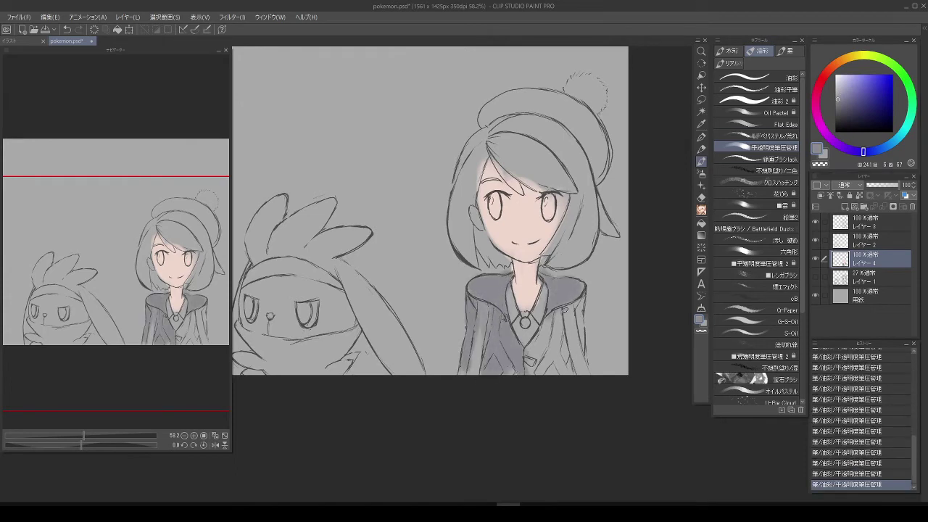
{"action": "left_click_drag", "start_coordinate": [555, 314], "coordinate": [533, 373]}
{"action": "left_click_drag", "start_coordinate": [572, 286], "coordinate": [577, 373]}
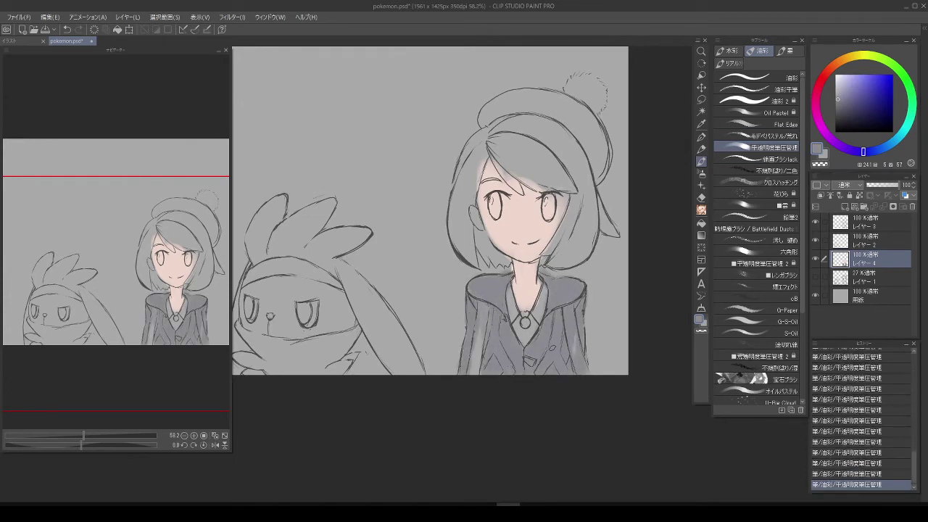
Step: Paint the girl's shirt collar crimson and her two shoulder straps orange-brown
{"action": "left_click", "coordinate": [530, 315], "text": "alt"}
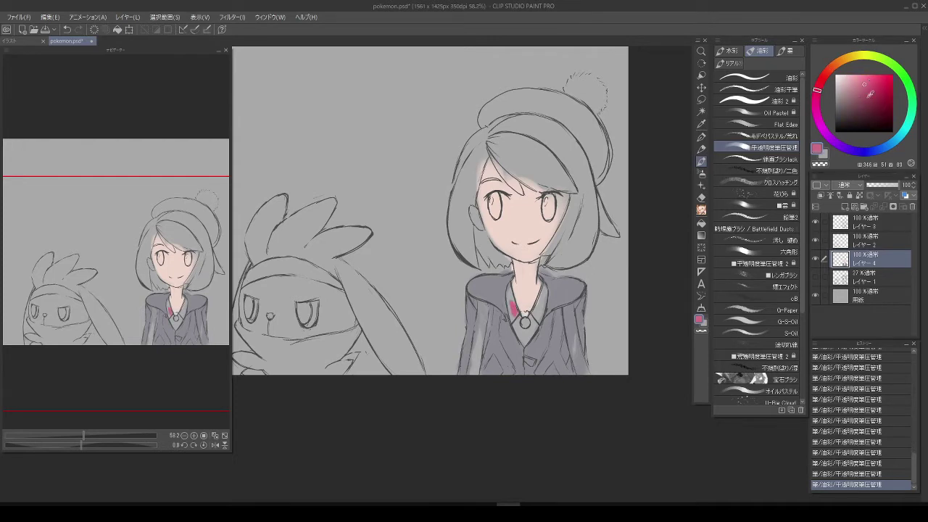
{"action": "left_click", "coordinate": [871, 88]}
{"action": "mouse_move", "coordinate": [508, 287]}
{"action": "left_mouse_down"}
{"action": "mouse_move", "coordinate": [517, 319]}
{"action": "mouse_move", "coordinate": [542, 287]}
{"action": "left_mouse_up"}
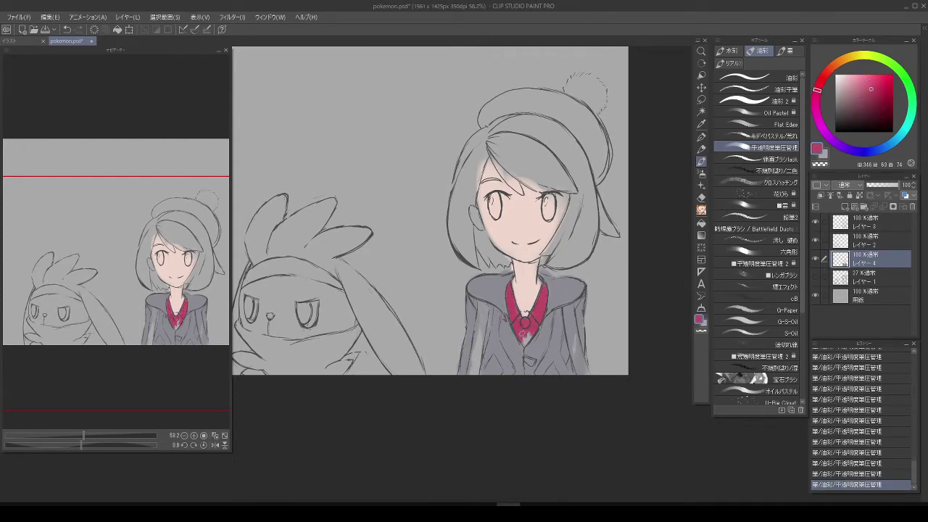
{"action": "left_click", "coordinate": [838, 62]}
{"action": "left_click_drag", "start_coordinate": [483, 312], "coordinate": [471, 366]}
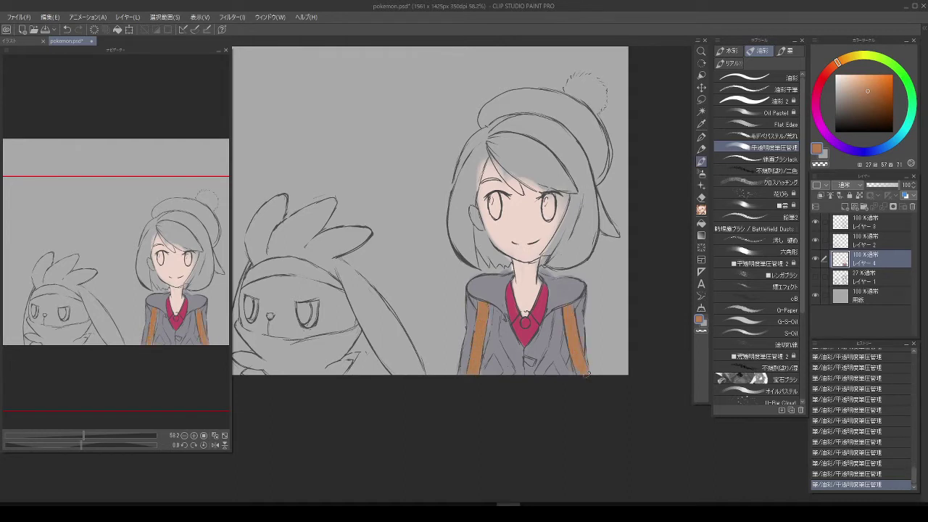
{"action": "mouse_move", "coordinate": [566, 254]}
{"action": "left_mouse_down"}
{"action": "mouse_move", "coordinate": [526, 258]}
{"action": "mouse_move", "coordinate": [557, 265]}
{"action": "left_mouse_up"}
{"action": "left_click", "coordinate": [867, 111]}
{"action": "left_click_drag", "start_coordinate": [563, 227], "coordinate": [541, 261]}
{"action": "key", "text": "ctrl+z"}
Step: Paint the girl's whole hair, including fringe, sides and flicked tip, in dark brown
{"action": "left_click", "coordinate": [870, 112]}
{"action": "left_click_drag", "start_coordinate": [562, 226], "coordinate": [550, 251]}
{"action": "left_click_drag", "start_coordinate": [476, 161], "coordinate": [463, 221]}
{"action": "left_click_drag", "start_coordinate": [470, 188], "coordinate": [454, 274]}
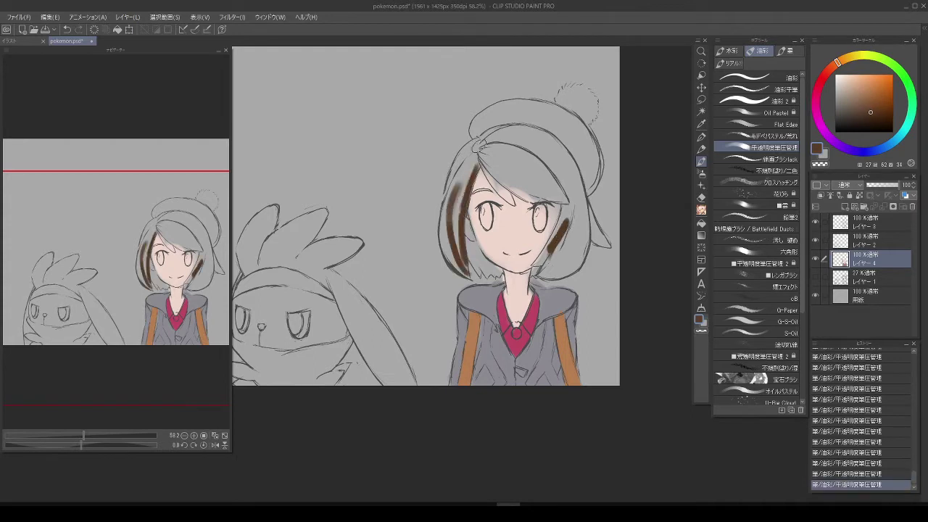
{"action": "left_click_drag", "start_coordinate": [479, 145], "coordinate": [444, 247]}
{"action": "left_click_drag", "start_coordinate": [440, 186], "coordinate": [453, 268]}
{"action": "left_click_drag", "start_coordinate": [469, 167], "coordinate": [464, 269]}
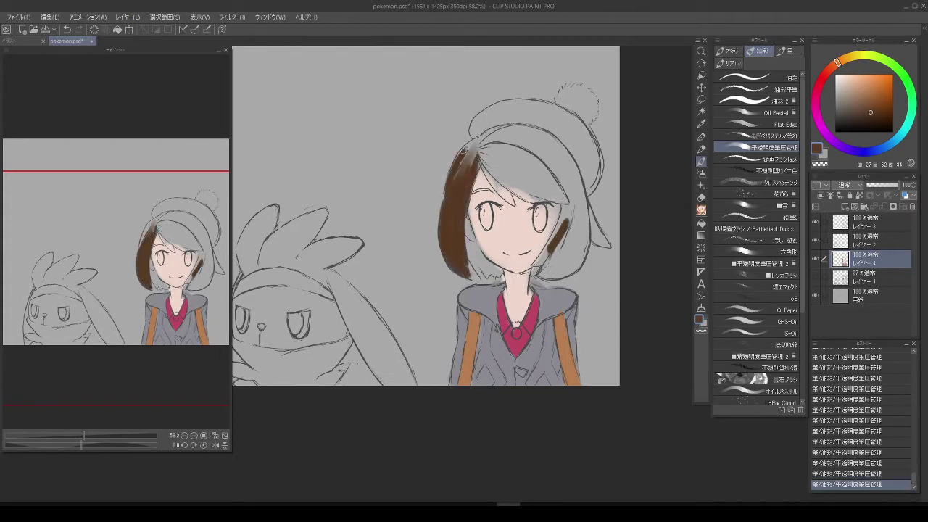
{"action": "mouse_move", "coordinate": [463, 150]}
{"action": "left_mouse_down"}
{"action": "mouse_move", "coordinate": [448, 204]}
{"action": "mouse_move", "coordinate": [495, 164]}
{"action": "mouse_move", "coordinate": [558, 196]}
{"action": "left_mouse_up"}
{"action": "mouse_move", "coordinate": [472, 142]}
{"action": "left_mouse_down"}
{"action": "mouse_move", "coordinate": [528, 172]}
{"action": "mouse_move", "coordinate": [503, 149]}
{"action": "mouse_move", "coordinate": [500, 131]}
{"action": "mouse_move", "coordinate": [500, 142]}
{"action": "mouse_move", "coordinate": [540, 146]}
{"action": "mouse_move", "coordinate": [512, 130]}
{"action": "mouse_move", "coordinate": [556, 198]}
{"action": "mouse_move", "coordinate": [542, 239]}
{"action": "mouse_move", "coordinate": [554, 211]}
{"action": "mouse_move", "coordinate": [560, 245]}
{"action": "mouse_move", "coordinate": [583, 214]}
{"action": "mouse_move", "coordinate": [565, 264]}
{"action": "left_mouse_up"}
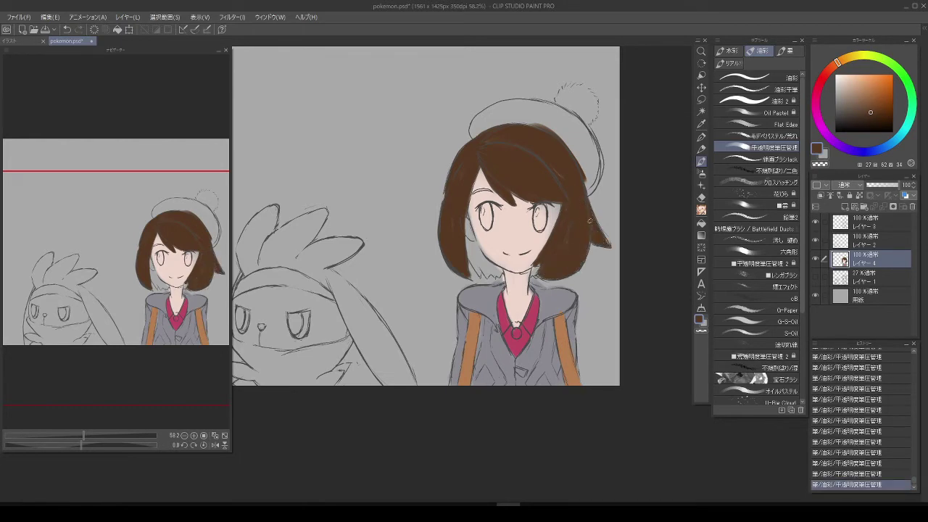
Step: Paint the girl's ear in the skin tone and touch up the hair edges with the sampled brown
{"action": "scroll", "coordinate": [437, 259], "scroll_direction": "up", "scroll_amount": 5}
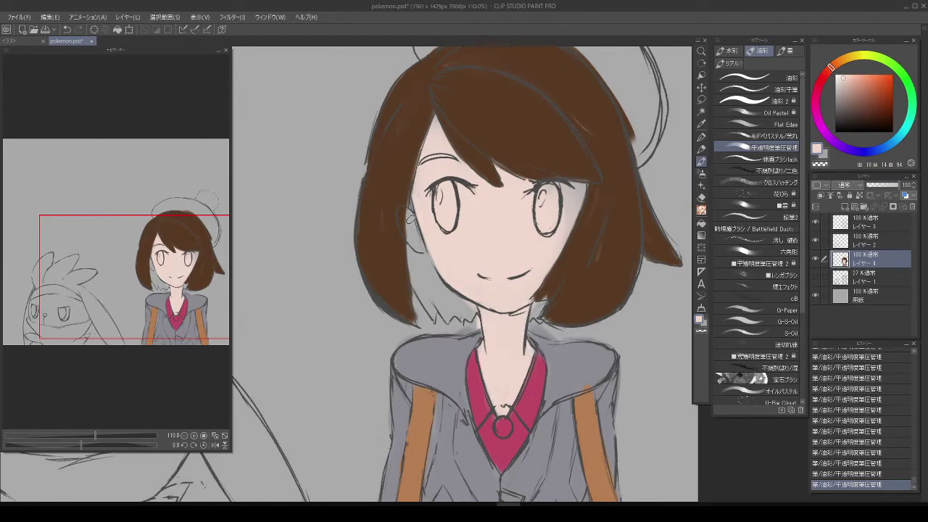
{"action": "left_click_drag", "start_coordinate": [423, 237], "coordinate": [428, 190]}
{"action": "left_click", "coordinate": [549, 265], "text": "alt"}
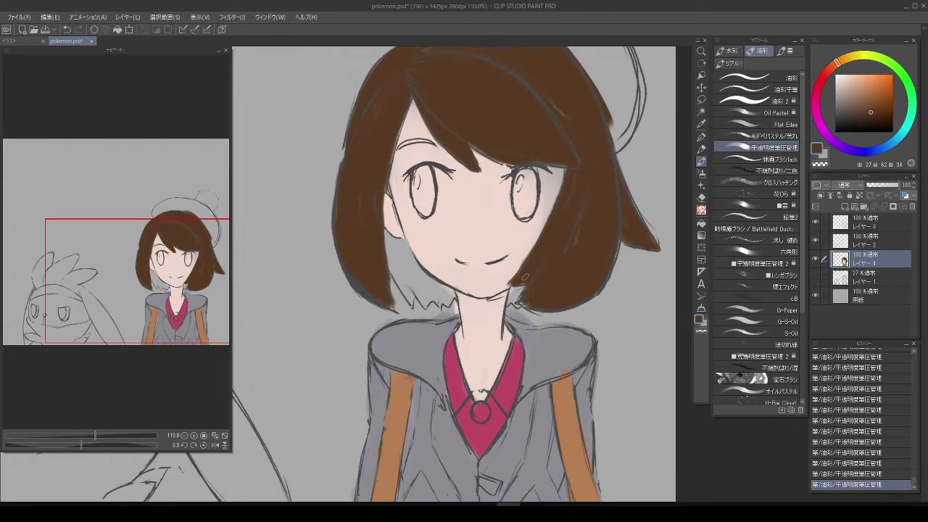
{"action": "left_click_drag", "start_coordinate": [537, 83], "coordinate": [527, 261]}
Step: Choose a dark green and paint the first patches on the beret's front and back
{"action": "left_click", "coordinate": [909, 90]}
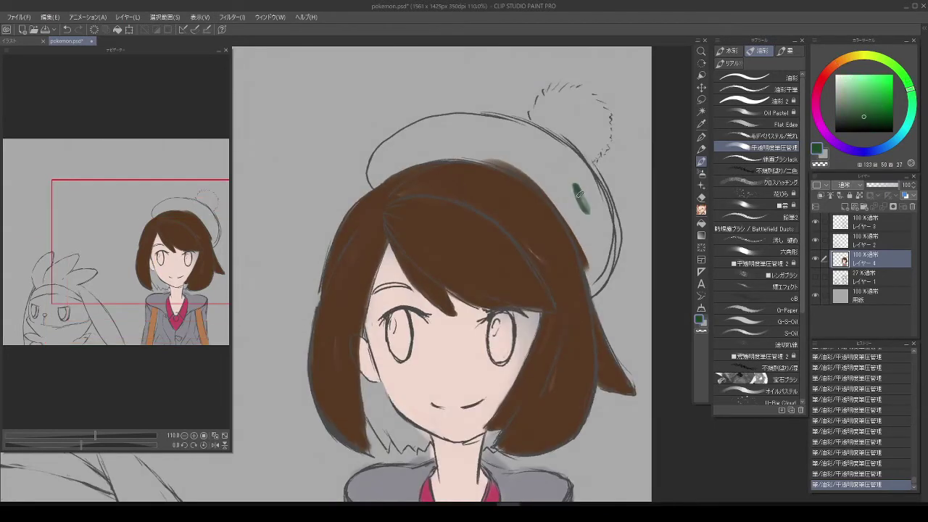
{"action": "left_click_drag", "start_coordinate": [579, 193], "coordinate": [584, 209]}
{"action": "mouse_move", "coordinate": [373, 177]}
{"action": "left_mouse_down"}
{"action": "mouse_move", "coordinate": [438, 129]}
{"action": "mouse_move", "coordinate": [411, 148]}
{"action": "mouse_move", "coordinate": [518, 145]}
{"action": "left_mouse_up"}
{"action": "key", "text": "w"}
{"action": "left_click", "coordinate": [305, 130]}
{"action": "left_click", "coordinate": [106, 29]}
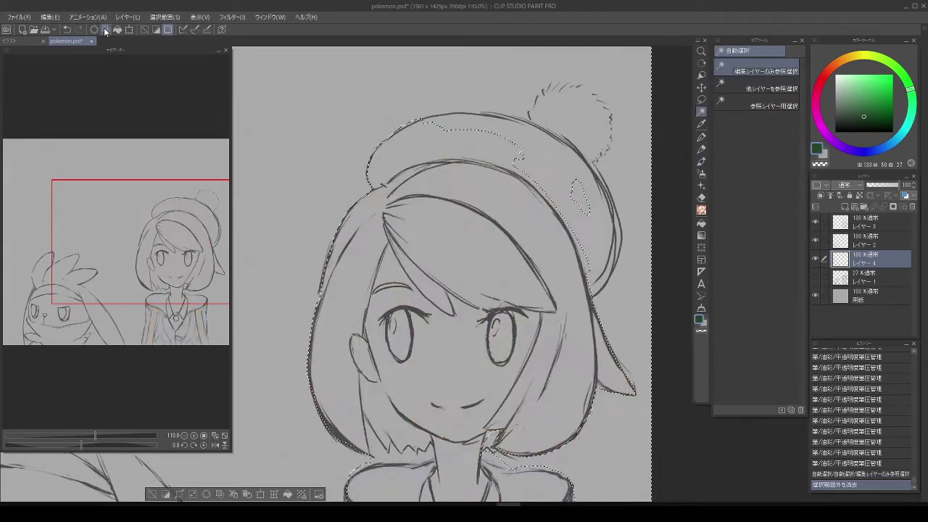
{"action": "key", "text": "ctrl+z"}
{"action": "key", "text": "ctrl+d"}
{"action": "left_click", "coordinate": [772, 106]}
{"action": "left_click", "coordinate": [562, 164]}
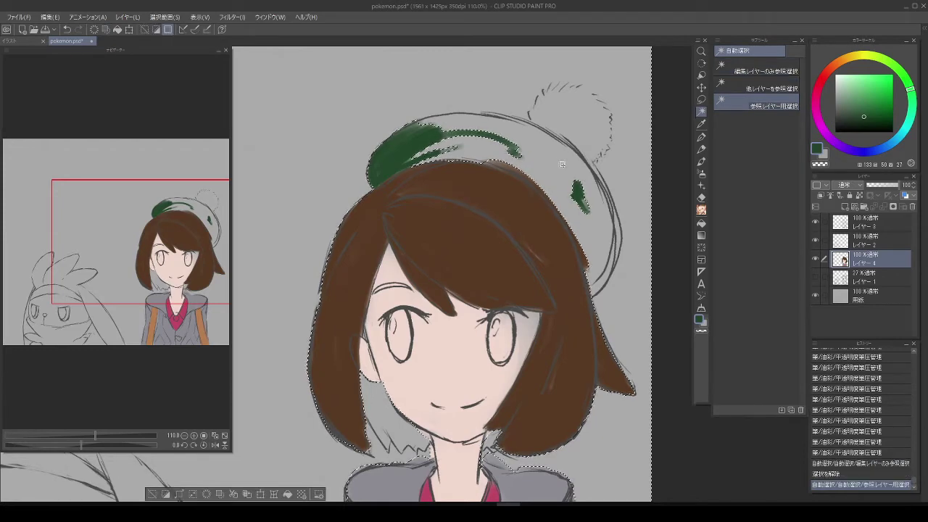
{"action": "key", "text": "ctrl+d"}
Step: Fill the rest of the girl's beret with dark green brush strokes up to its outline
{"action": "key", "text": "b"}
{"action": "mouse_move", "coordinate": [428, 165]}
{"action": "left_mouse_down"}
{"action": "mouse_move", "coordinate": [558, 190]}
{"action": "mouse_move", "coordinate": [551, 182]}
{"action": "mouse_move", "coordinate": [588, 267]}
{"action": "mouse_move", "coordinate": [508, 163]}
{"action": "mouse_move", "coordinate": [518, 149]}
{"action": "mouse_move", "coordinate": [562, 171]}
{"action": "left_mouse_up"}
{"action": "scroll", "coordinate": [586, 223], "scroll_direction": "down", "scroll_amount": 2}
{"action": "left_click_drag", "start_coordinate": [551, 181], "coordinate": [507, 290]}
{"action": "mouse_move", "coordinate": [467, 174]}
{"action": "left_mouse_down"}
{"action": "mouse_move", "coordinate": [462, 230]}
{"action": "mouse_move", "coordinate": [471, 290]}
{"action": "left_mouse_up"}
{"action": "left_click_drag", "start_coordinate": [475, 232], "coordinate": [435, 308]}
{"action": "left_click_drag", "start_coordinate": [457, 261], "coordinate": [418, 310]}
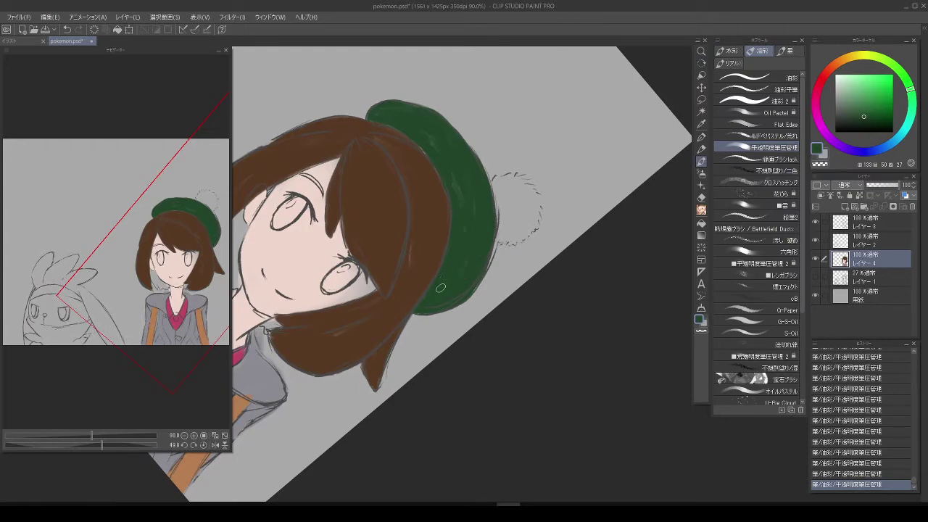
{"action": "mouse_move", "coordinate": [480, 258]}
{"action": "left_mouse_down"}
{"action": "mouse_move", "coordinate": [435, 218]}
{"action": "mouse_move", "coordinate": [406, 304]}
{"action": "mouse_move", "coordinate": [391, 293]}
{"action": "left_mouse_up"}
Step: Paint the area behind the girl's neck a dark purple-grey and the beret's pompom pale lavender
{"action": "left_click", "coordinate": [406, 305], "text": "alt"}
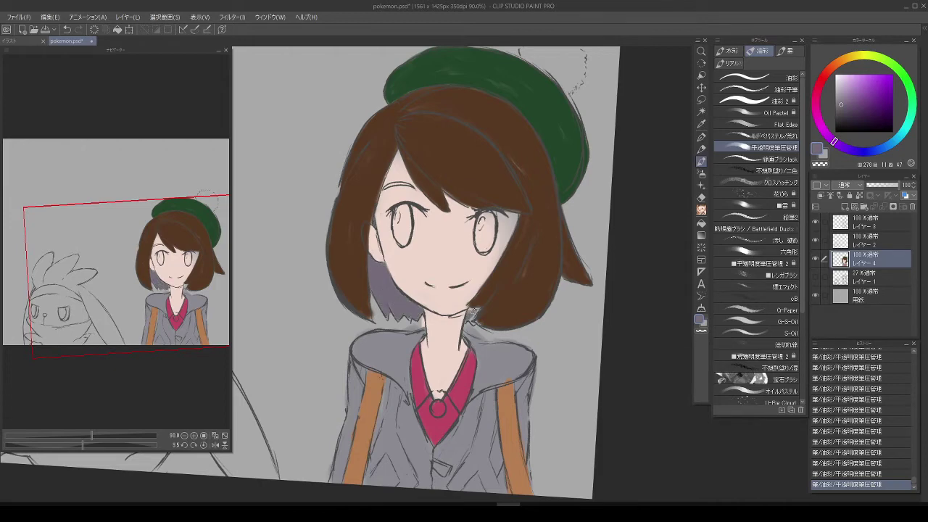
{"action": "left_click", "coordinate": [488, 268], "text": "alt"}
{"action": "scroll", "coordinate": [563, 155], "scroll_direction": "down", "scroll_amount": 3}
{"action": "left_click", "coordinate": [563, 155], "text": "alt"}
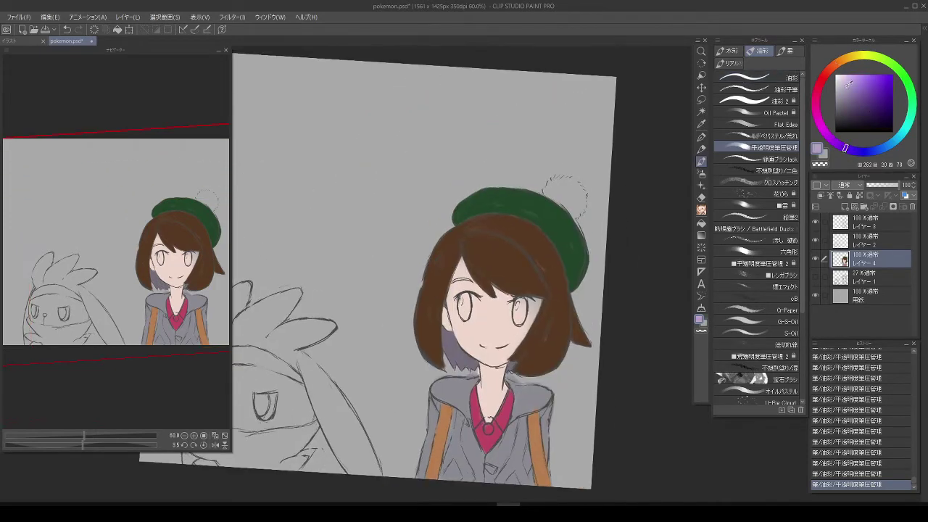
{"action": "scroll", "coordinate": [522, 230], "scroll_direction": "up", "scroll_amount": 3}
{"action": "left_click_drag", "start_coordinate": [522, 230], "coordinate": [492, 241]}
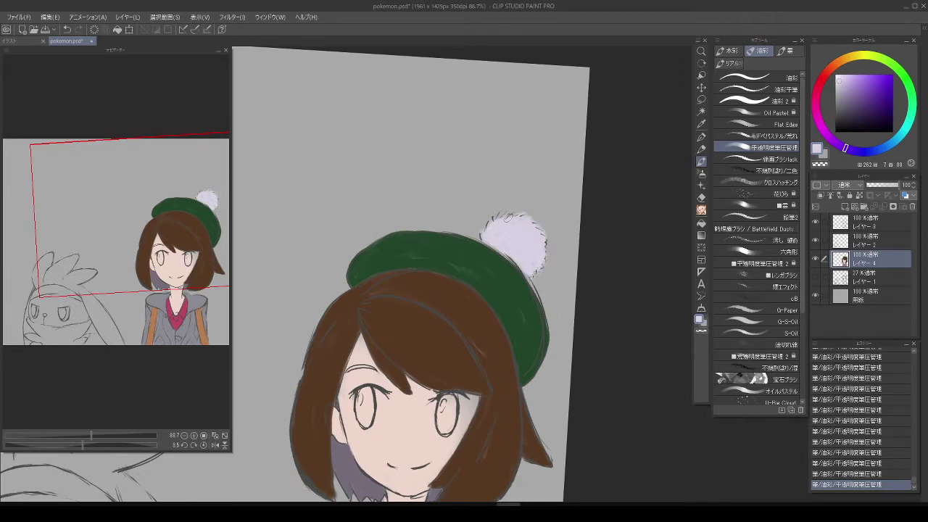
Step: Choose a pale off-white and paint the rabbit's head tufts, long ear and the outer parts of its face
{"action": "scroll", "coordinate": [528, 266], "scroll_direction": "down", "scroll_amount": 3}
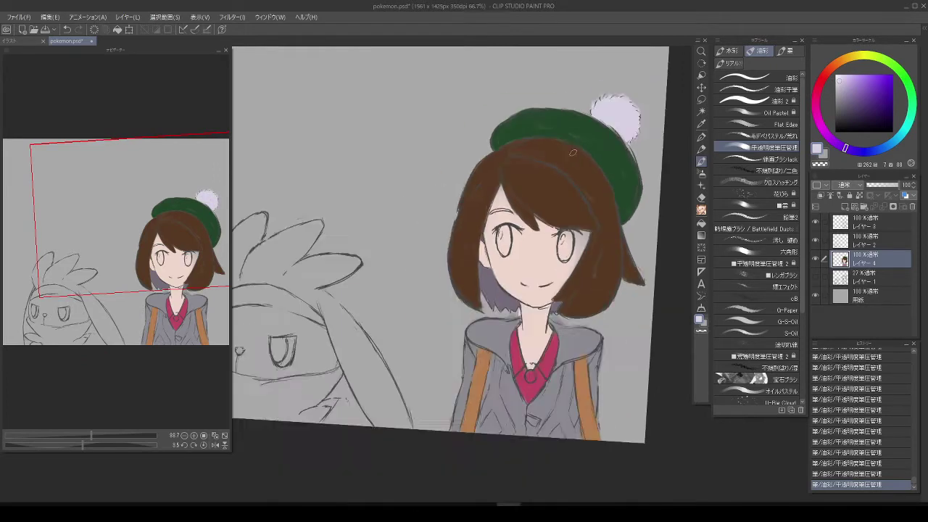
{"action": "mouse_move", "coordinate": [380, 362]}
{"action": "left_mouse_down"}
{"action": "mouse_move", "coordinate": [431, 299]}
{"action": "mouse_move", "coordinate": [440, 326]}
{"action": "left_mouse_up"}
{"action": "left_click", "coordinate": [431, 299], "text": "alt"}
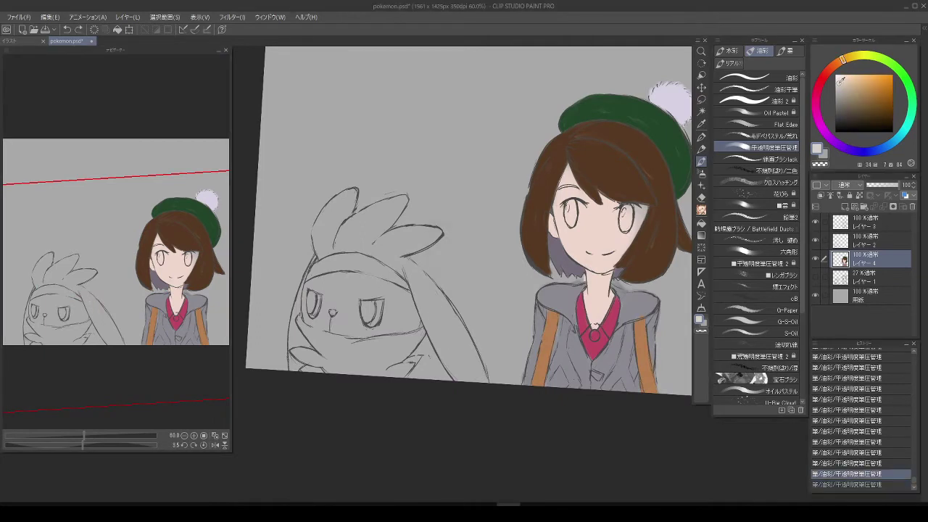
{"action": "mouse_move", "coordinate": [410, 274]}
{"action": "left_mouse_down"}
{"action": "mouse_move", "coordinate": [477, 369]}
{"action": "mouse_move", "coordinate": [421, 279]}
{"action": "left_mouse_up"}
{"action": "mouse_move", "coordinate": [348, 192]}
{"action": "left_mouse_down"}
{"action": "mouse_move", "coordinate": [327, 246]}
{"action": "mouse_move", "coordinate": [348, 210]}
{"action": "left_mouse_up"}
{"action": "mouse_move", "coordinate": [363, 199]}
{"action": "left_mouse_down"}
{"action": "mouse_move", "coordinate": [339, 253]}
{"action": "mouse_move", "coordinate": [379, 250]}
{"action": "left_mouse_up"}
{"action": "mouse_move", "coordinate": [432, 230]}
{"action": "left_mouse_down"}
{"action": "mouse_move", "coordinate": [392, 261]}
{"action": "mouse_move", "coordinate": [436, 297]}
{"action": "mouse_move", "coordinate": [497, 232]}
{"action": "left_mouse_up"}
{"action": "mouse_move", "coordinate": [388, 207]}
{"action": "left_mouse_down"}
{"action": "mouse_move", "coordinate": [384, 294]}
{"action": "mouse_move", "coordinate": [397, 316]}
{"action": "mouse_move", "coordinate": [490, 240]}
{"action": "left_mouse_up"}
{"action": "left_click_drag", "start_coordinate": [435, 214], "coordinate": [415, 272]}
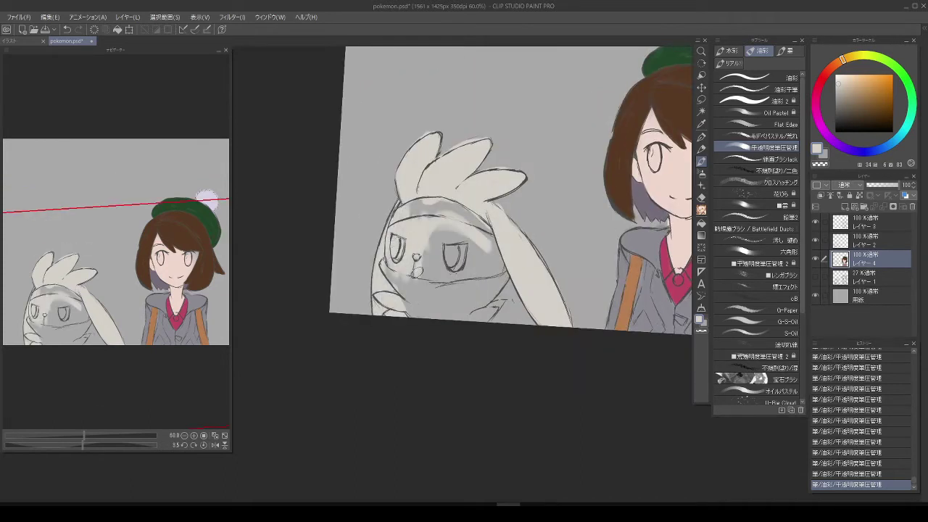
Step: Fill the remaining grey areas of the rabbit's face with the same off-white
{"action": "mouse_move", "coordinate": [436, 231]}
{"action": "left_mouse_down"}
{"action": "mouse_move", "coordinate": [417, 286]}
{"action": "mouse_move", "coordinate": [504, 286]}
{"action": "left_mouse_up"}
{"action": "left_click_drag", "start_coordinate": [402, 268], "coordinate": [413, 291]}
{"action": "scroll", "coordinate": [507, 218], "scroll_direction": "down", "scroll_amount": 1}
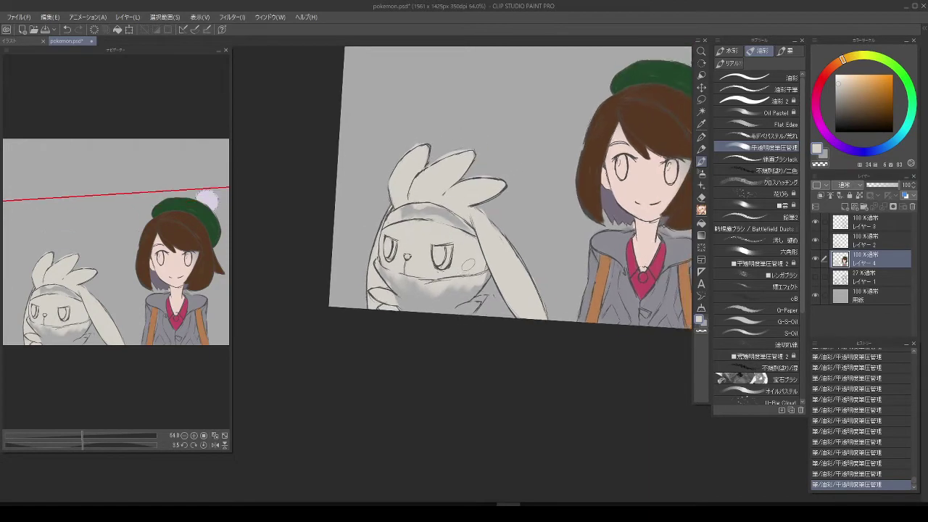
Step: Choose a soft yellow and paint the band across the rabbit's forehead
{"action": "left_click_drag", "start_coordinate": [842, 58], "coordinate": [855, 55]}
{"action": "left_click", "coordinate": [861, 85]}
{"action": "left_click_drag", "start_coordinate": [392, 217], "coordinate": [431, 209]}
{"action": "key", "text": "ctrl+z"}
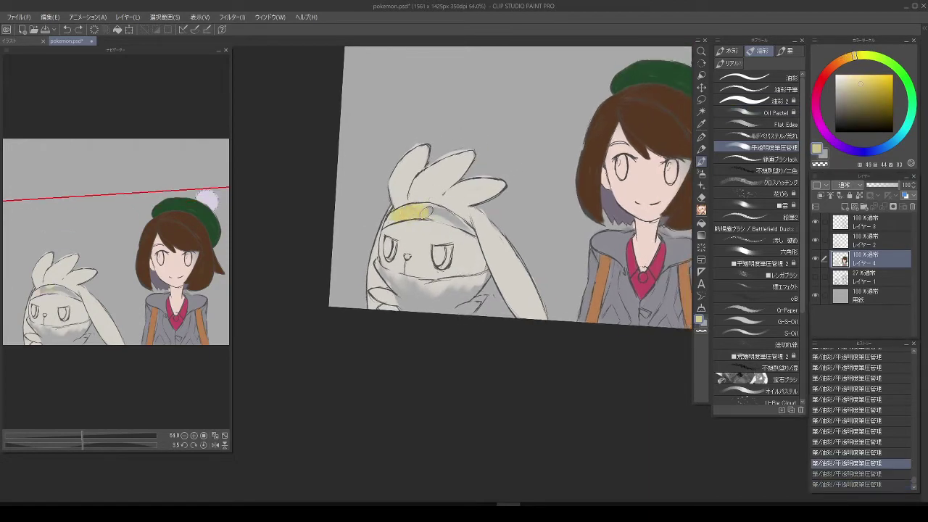
{"action": "key", "text": "ctrl+y"}
{"action": "key", "text": "ctrl+y"}
Step: Erase the paint that spills outside the outlines of the rabbit's ears and head
{"action": "left_click_drag", "start_coordinate": [507, 182], "coordinate": [455, 319]}
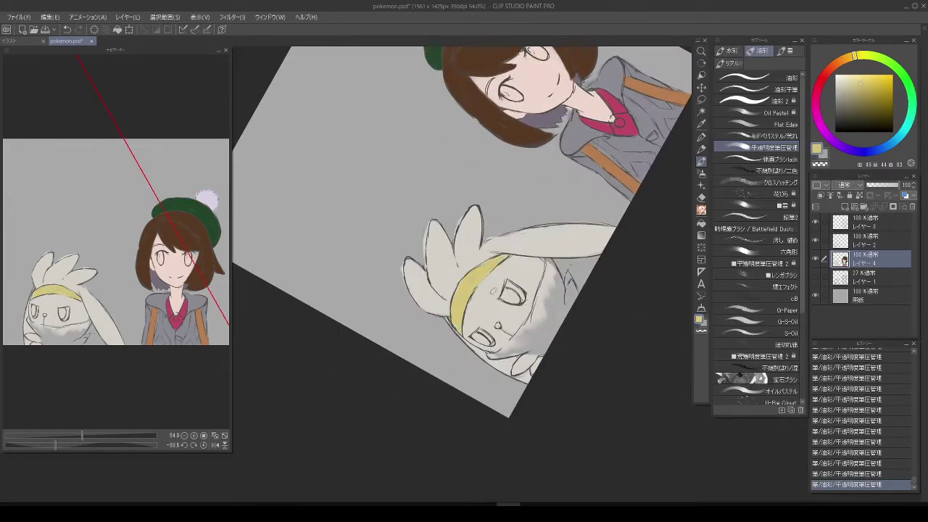
{"action": "key", "text": "e"}
{"action": "mouse_move", "coordinate": [465, 207]}
{"action": "left_mouse_down"}
{"action": "mouse_move", "coordinate": [494, 191]}
{"action": "mouse_move", "coordinate": [540, 233]}
{"action": "mouse_move", "coordinate": [464, 181]}
{"action": "mouse_move", "coordinate": [563, 193]}
{"action": "left_mouse_up"}
{"action": "mouse_move", "coordinate": [671, 82]}
{"action": "left_mouse_down"}
{"action": "mouse_move", "coordinate": [673, 50]}
{"action": "mouse_move", "coordinate": [725, 51]}
{"action": "left_mouse_up"}
{"action": "key", "text": "b"}
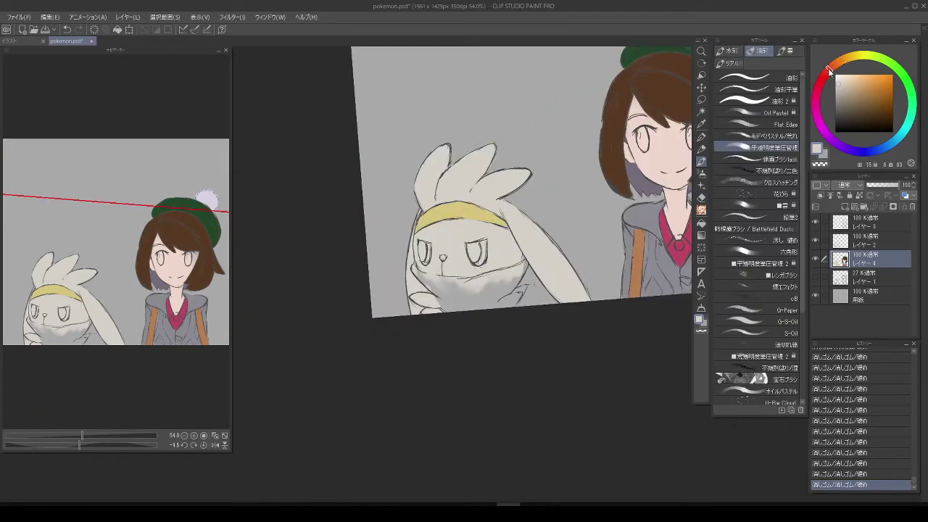
Step: Choose a strong red and fill the rabbit's scarf-like collar and the pointed tufts at its sides
{"action": "left_click", "coordinate": [825, 74]}
{"action": "left_click", "coordinate": [876, 85]}
{"action": "left_click", "coordinate": [878, 89]}
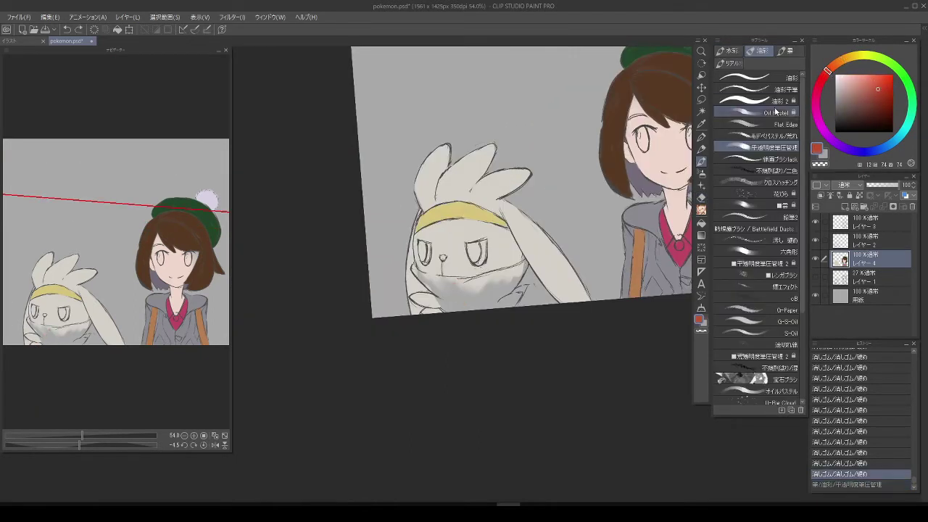
{"action": "left_click_drag", "start_coordinate": [473, 293], "coordinate": [481, 297]}
{"action": "key", "text": "ctrl+z"}
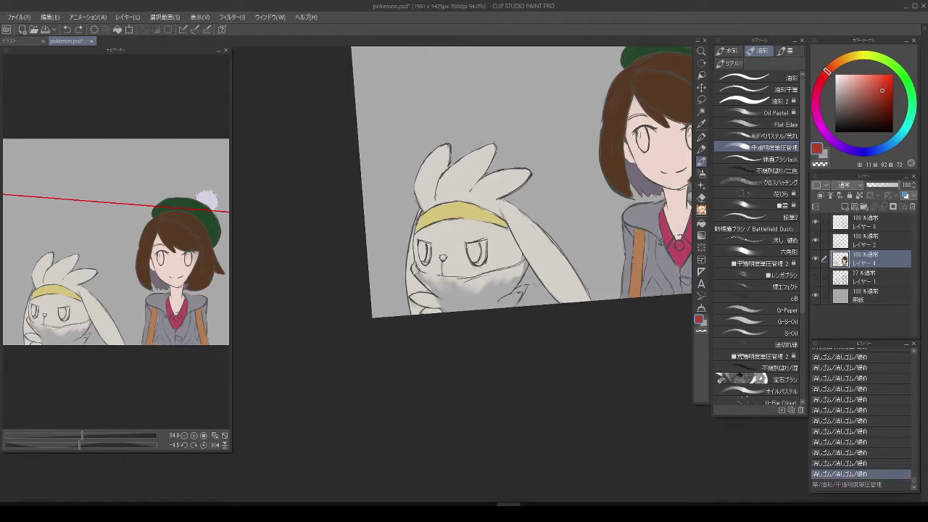
{"action": "mouse_move", "coordinate": [412, 268]}
{"action": "left_mouse_down"}
{"action": "mouse_move", "coordinate": [433, 274]}
{"action": "mouse_move", "coordinate": [435, 290]}
{"action": "mouse_move", "coordinate": [478, 217]}
{"action": "left_mouse_up"}
{"action": "scroll", "coordinate": [428, 275], "scroll_direction": "up", "scroll_amount": 3}
{"action": "mouse_move", "coordinate": [377, 171]}
{"action": "left_mouse_down"}
{"action": "mouse_move", "coordinate": [399, 258]}
{"action": "mouse_move", "coordinate": [446, 319]}
{"action": "left_mouse_up"}
{"action": "left_click_drag", "start_coordinate": [368, 199], "coordinate": [354, 245]}
{"action": "left_click_drag", "start_coordinate": [340, 275], "coordinate": [386, 271]}
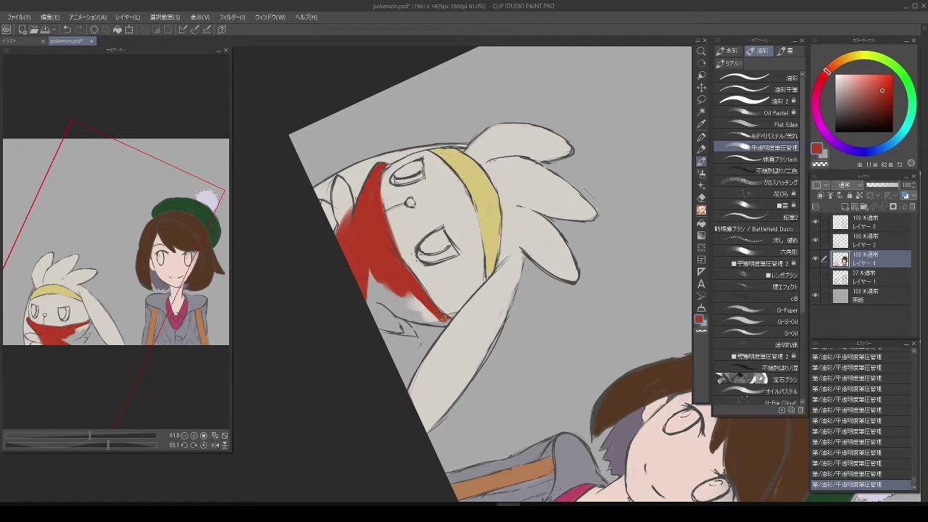
{"action": "mouse_move", "coordinate": [393, 313]}
{"action": "left_mouse_down"}
{"action": "mouse_move", "coordinate": [377, 290]}
{"action": "mouse_move", "coordinate": [374, 323]}
{"action": "left_mouse_up"}
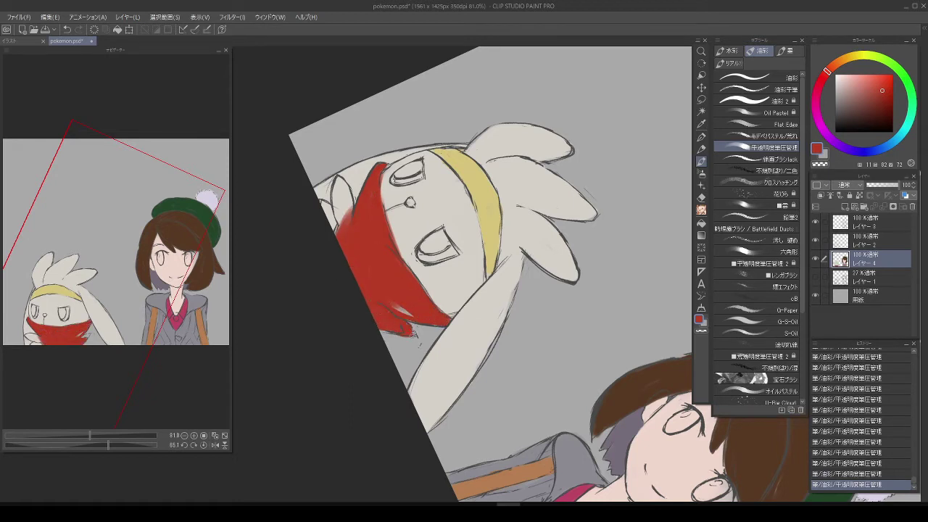
{"action": "mouse_move", "coordinate": [342, 177]}
{"action": "left_mouse_down"}
{"action": "mouse_move", "coordinate": [350, 218]}
{"action": "mouse_move", "coordinate": [328, 233]}
{"action": "left_mouse_up"}
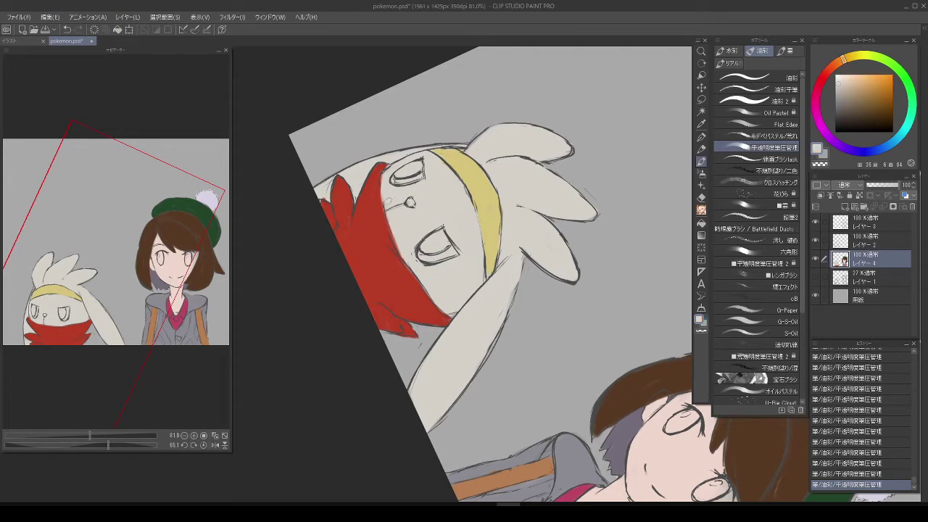
Step: Paint the whites of the girl's eyes in a near-white tone on the colour layer
{"action": "left_click_drag", "start_coordinate": [435, 290], "coordinate": [542, 178]}
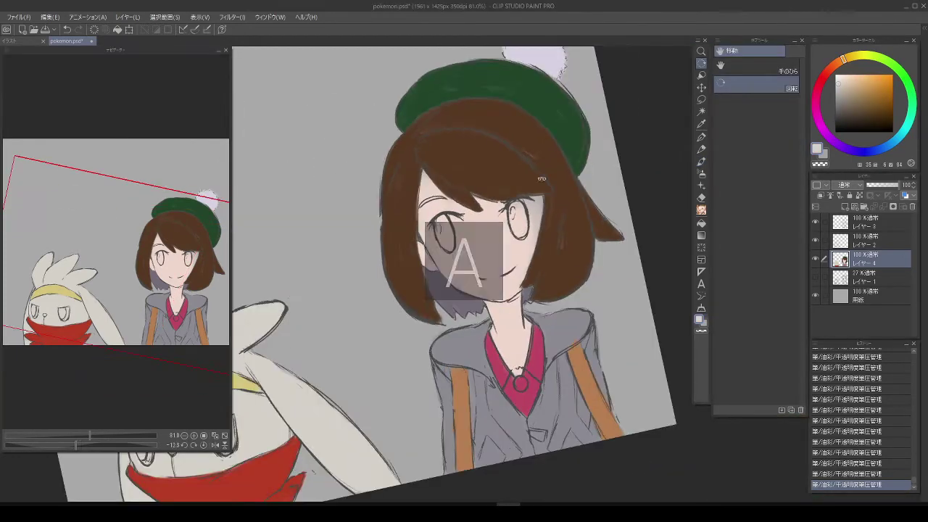
{"action": "scroll", "coordinate": [508, 218], "scroll_direction": "up", "scroll_amount": 3}
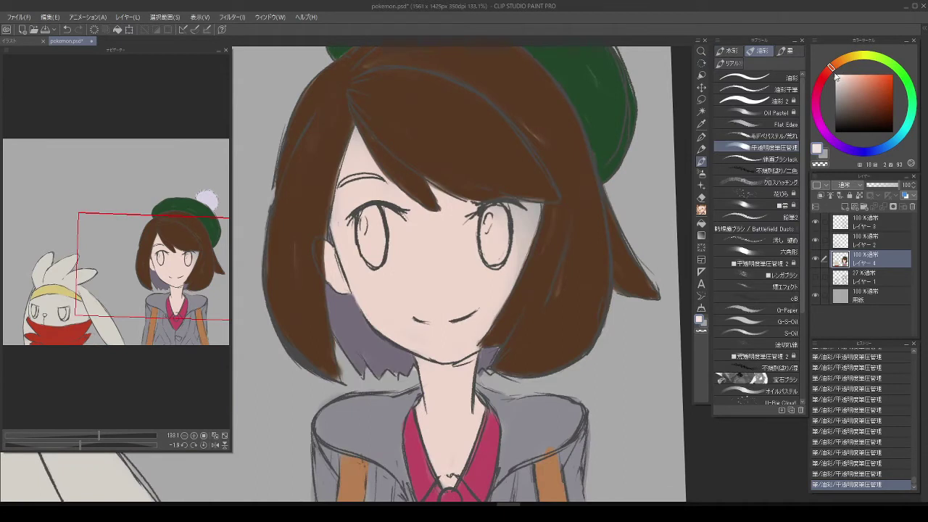
{"action": "scroll", "coordinate": [396, 204], "scroll_direction": "down", "scroll_amount": 3}
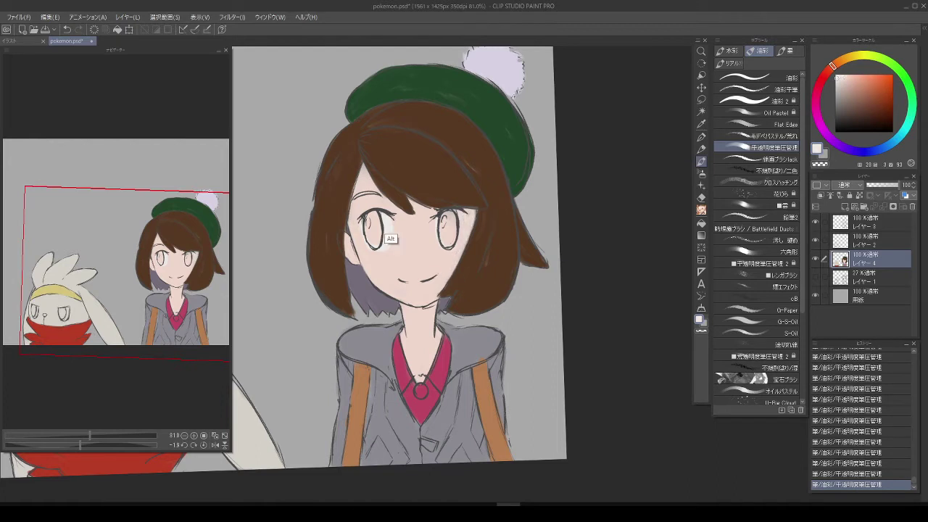
{"action": "scroll", "coordinate": [459, 236], "scroll_direction": "up", "scroll_amount": 4}
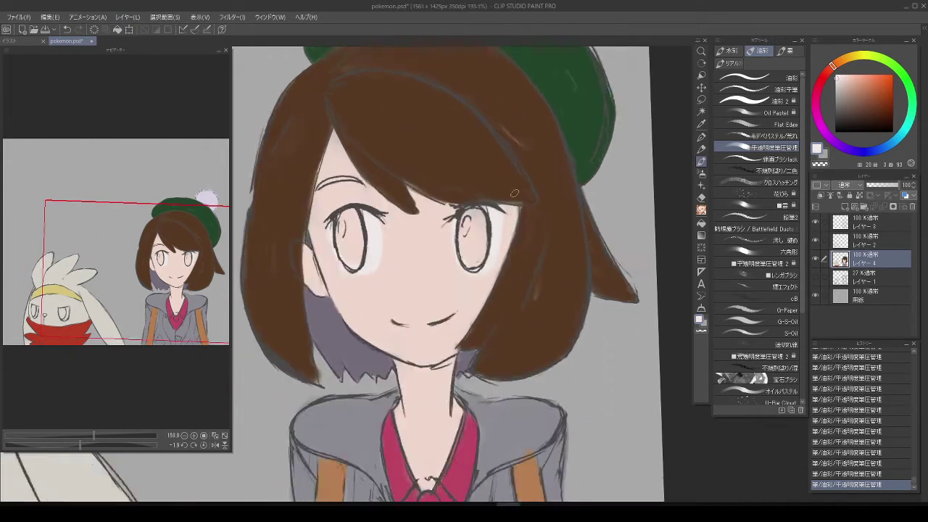
Step: Add outer eyelashes and small lower-lash marks to the girl's eyes on the top line-art layer with the line brush
{"action": "left_click", "coordinate": [863, 222]}
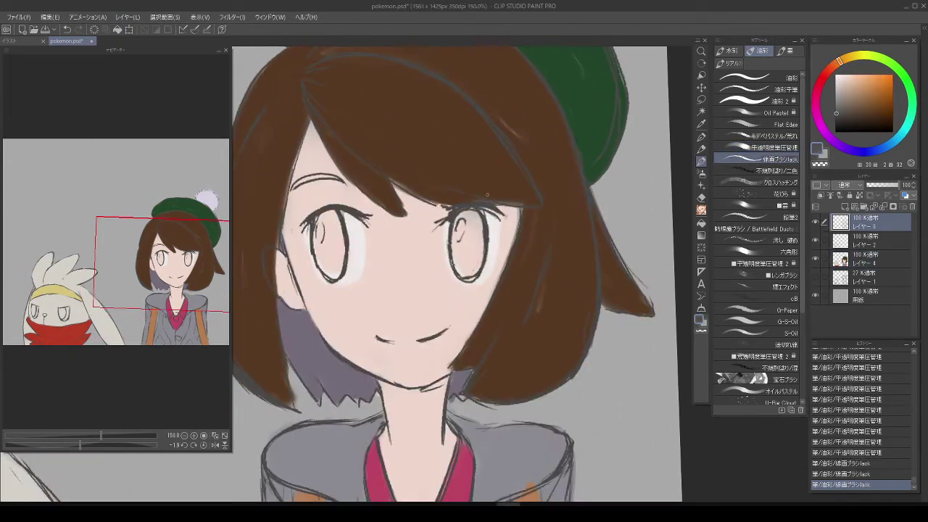
{"action": "key", "text": "e"}
{"action": "key", "text": "ctrl+z"}
{"action": "key", "text": "b"}
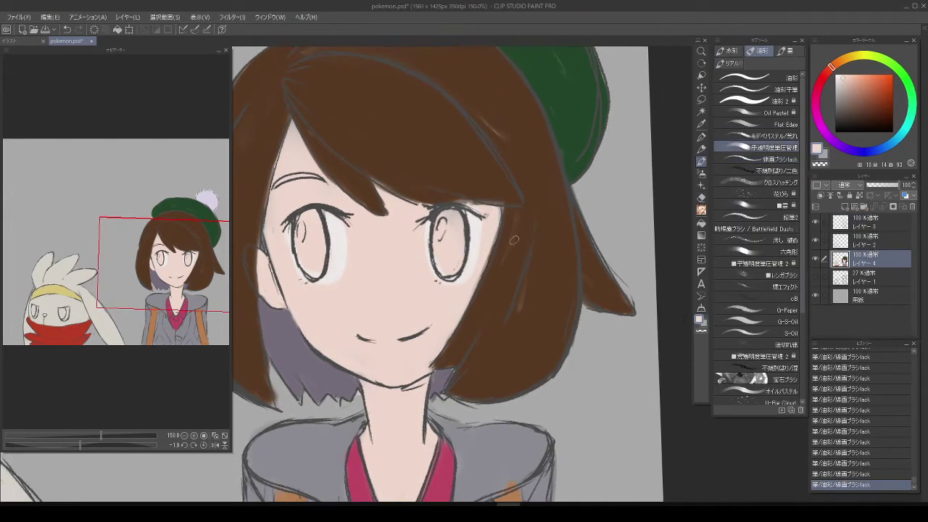
Step: Touch up the skin tone beside the girl's eye and fill her eyebrow with dark brown on the colour layer
{"action": "left_click_drag", "start_coordinate": [471, 203], "coordinate": [500, 209]}
{"action": "left_click", "coordinate": [378, 186], "text": "alt"}
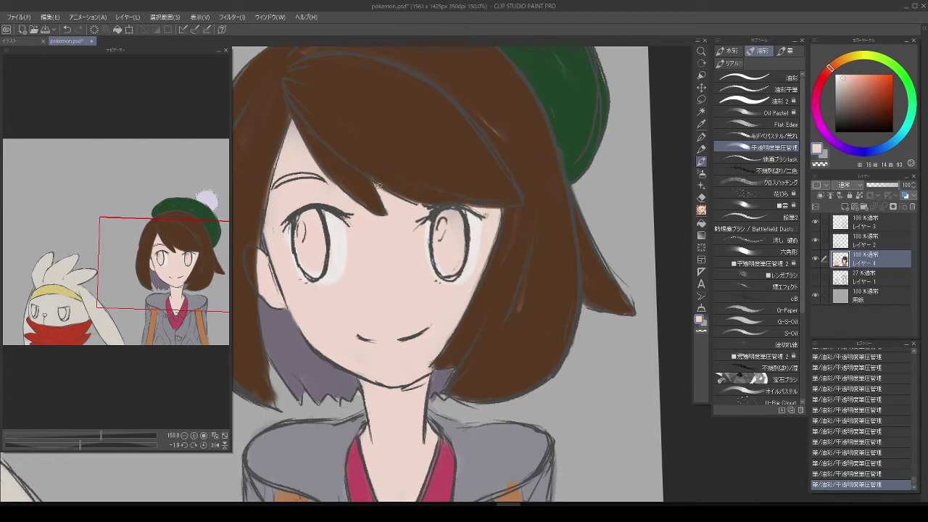
{"action": "left_click", "coordinate": [339, 165], "text": "alt"}
{"action": "mouse_move", "coordinate": [312, 175]}
{"action": "left_mouse_down"}
{"action": "mouse_move", "coordinate": [276, 182]}
{"action": "mouse_move", "coordinate": [329, 180]}
{"action": "left_mouse_up"}
{"action": "left_click", "coordinate": [317, 170], "text": "alt"}
{"action": "scroll", "coordinate": [450, 275], "scroll_direction": "down", "scroll_amount": 2}
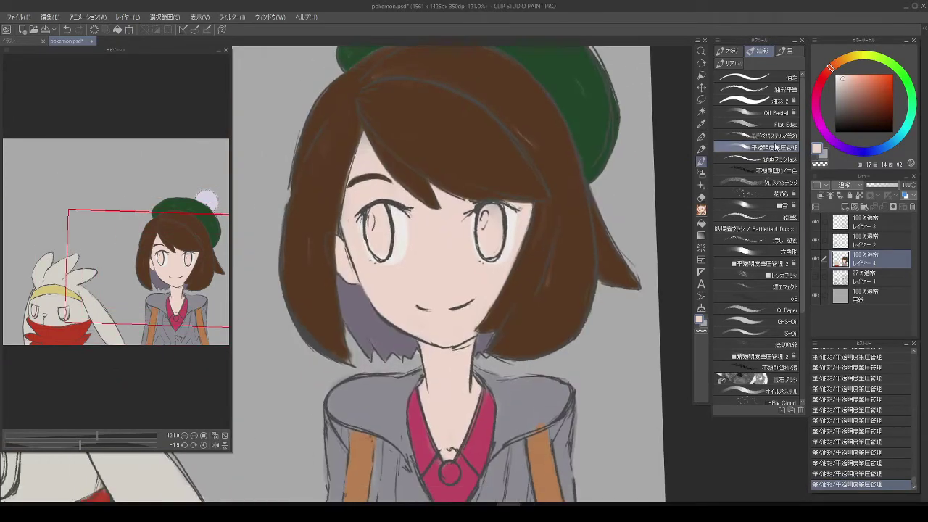
Step: Erase excess line work around the girl's eye on the top layer and retouch the eye whites on the colour layer
{"action": "key", "text": "e"}
{"action": "left_click_drag", "start_coordinate": [508, 230], "coordinate": [505, 254]}
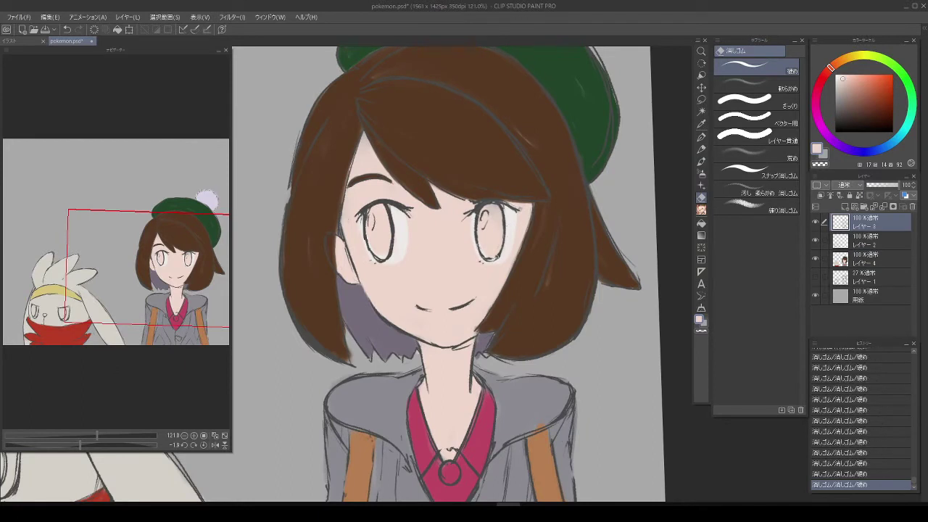
{"action": "left_click", "coordinate": [863, 264]}
{"action": "key", "text": "b"}
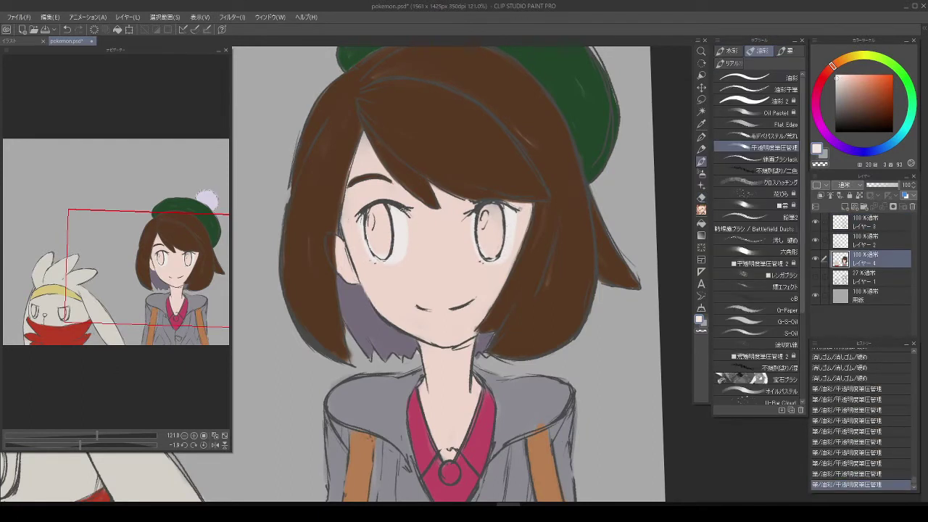
{"action": "left_click_drag", "start_coordinate": [522, 223], "coordinate": [478, 208]}
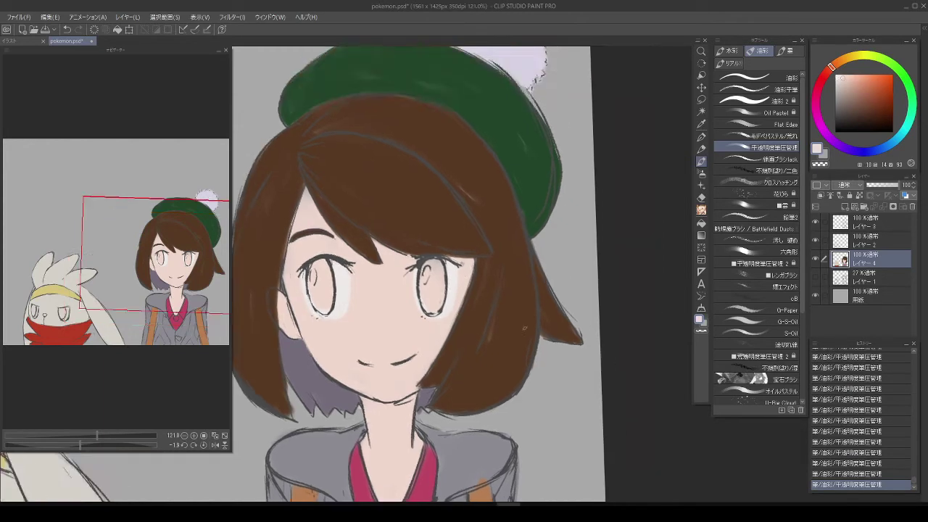
Step: Sample the hair's brown and cover the gaps along the edges of the girl's bob
{"action": "left_click", "coordinate": [515, 224], "text": "alt"}
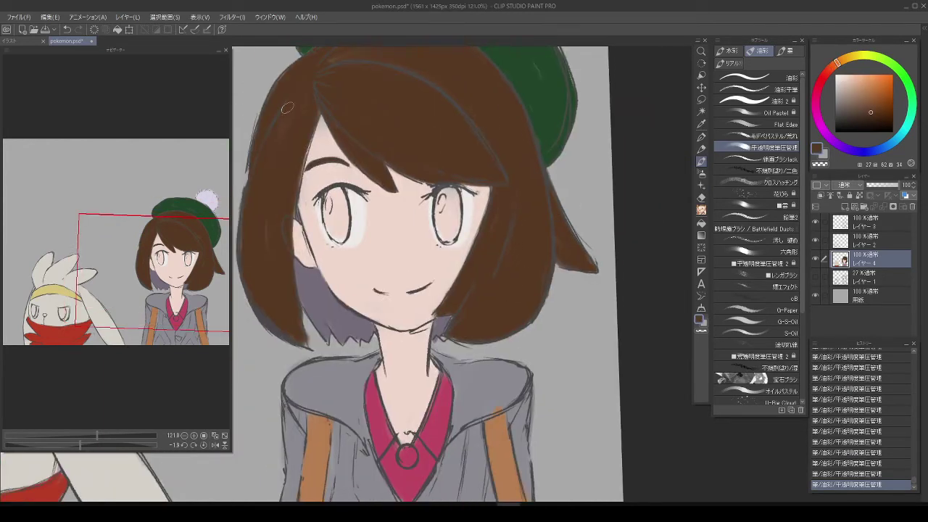
{"action": "left_click_drag", "start_coordinate": [532, 228], "coordinate": [551, 282]}
{"action": "scroll", "coordinate": [300, 131], "scroll_direction": "down", "scroll_amount": 2}
{"action": "scroll", "coordinate": [514, 377], "scroll_direction": "up", "scroll_amount": 5}
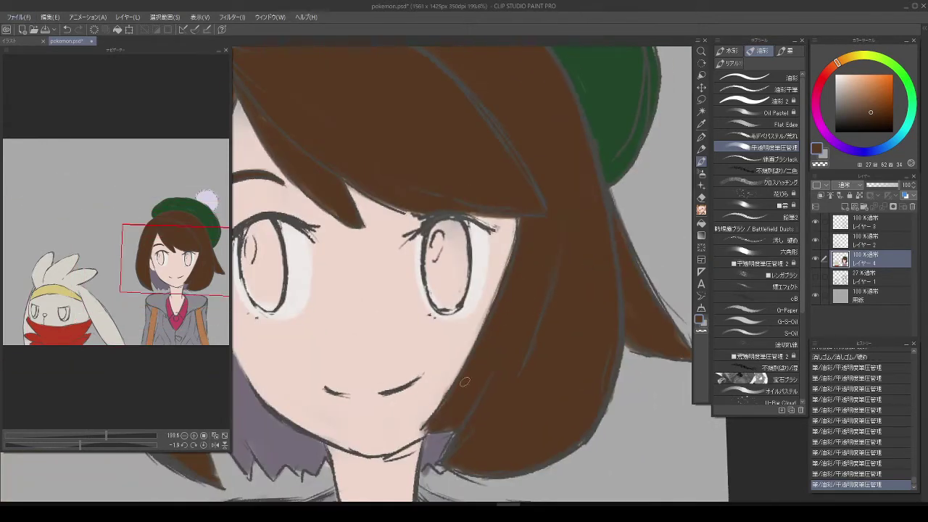
Step: Sample the beret's dark green and paint over the remaining gaps along its edge
{"action": "left_click_drag", "start_coordinate": [334, 213], "coordinate": [403, 380]}
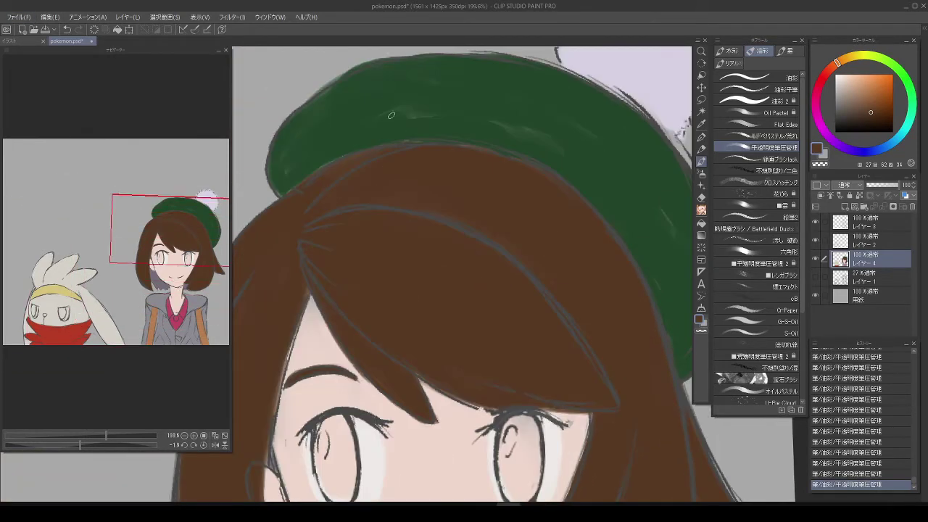
{"action": "left_click", "coordinate": [278, 191], "text": "alt"}
{"action": "left_click_drag", "start_coordinate": [280, 135], "coordinate": [439, 199]}
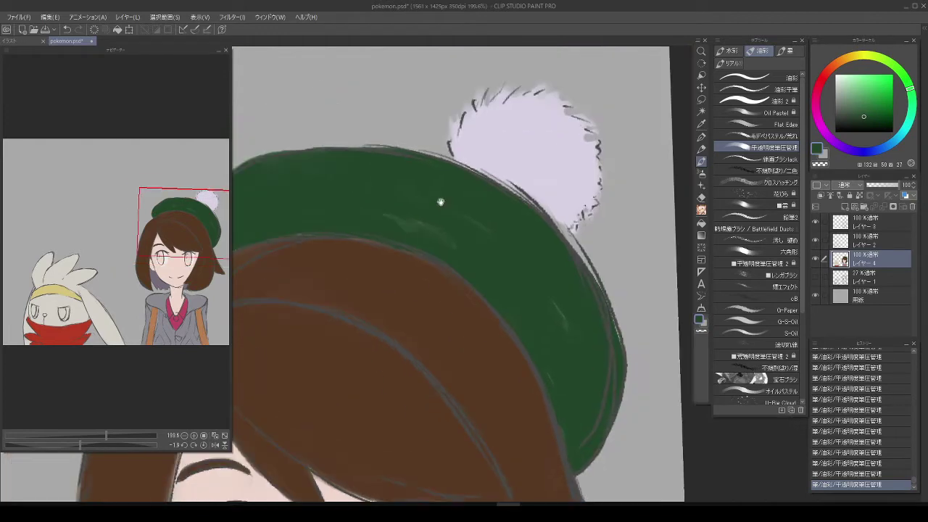
{"action": "left_click_drag", "start_coordinate": [493, 244], "coordinate": [489, 310]}
Step: Darken the sampled hair brown and fill both of the girl's irises with it
{"action": "scroll", "coordinate": [489, 310], "scroll_direction": "down", "scroll_amount": 3}
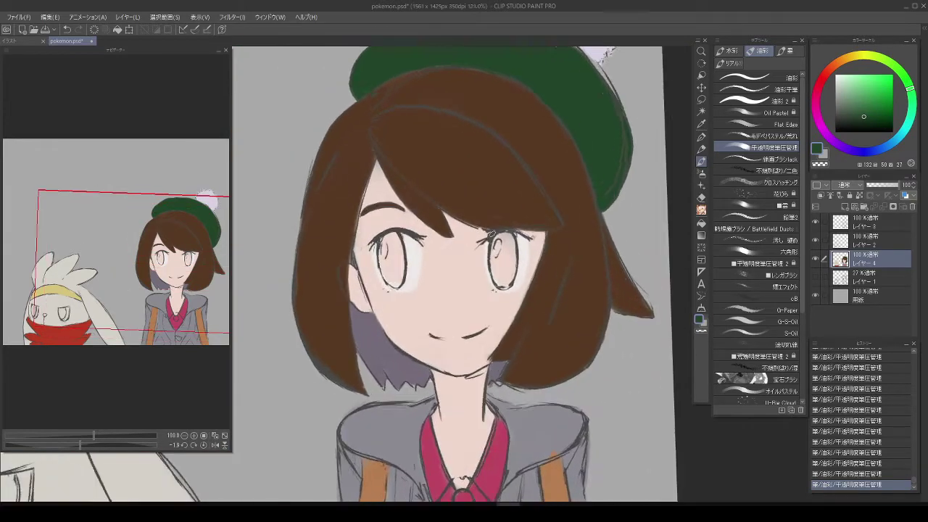
{"action": "scroll", "coordinate": [365, 206], "scroll_direction": "up", "scroll_amount": 3}
{"action": "left_click", "coordinate": [365, 206], "text": "alt"}
{"action": "scroll", "coordinate": [463, 286], "scroll_direction": "down", "scroll_amount": 3}
{"action": "left_click", "coordinate": [479, 217], "text": "alt"}
{"action": "scroll", "coordinate": [479, 254], "scroll_direction": "up", "scroll_amount": 3}
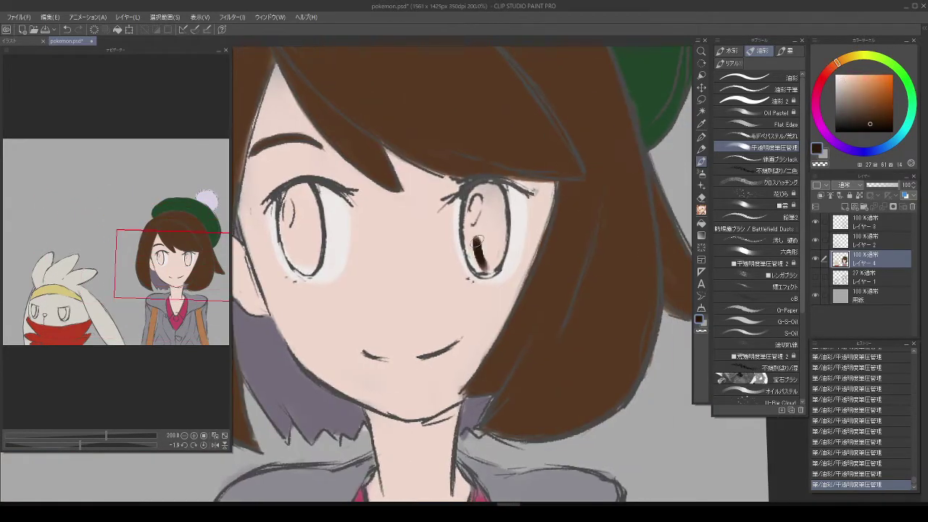
{"action": "left_click_drag", "start_coordinate": [478, 240], "coordinate": [482, 268]}
{"action": "key", "text": "ctrl+z"}
{"action": "mouse_move", "coordinate": [483, 196]}
{"action": "left_mouse_down"}
{"action": "mouse_move", "coordinate": [475, 243]}
{"action": "mouse_move", "coordinate": [486, 217]}
{"action": "mouse_move", "coordinate": [498, 257]}
{"action": "left_mouse_up"}
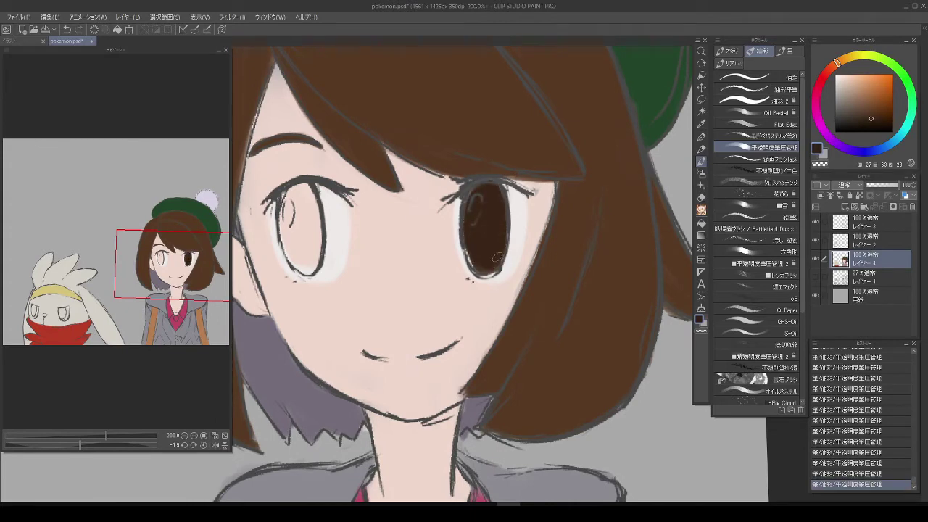
{"action": "left_click_drag", "start_coordinate": [478, 186], "coordinate": [609, 190]}
{"action": "mouse_move", "coordinate": [423, 190]}
{"action": "left_mouse_down"}
{"action": "mouse_move", "coordinate": [419, 241]}
{"action": "mouse_move", "coordinate": [438, 259]}
{"action": "left_mouse_up"}
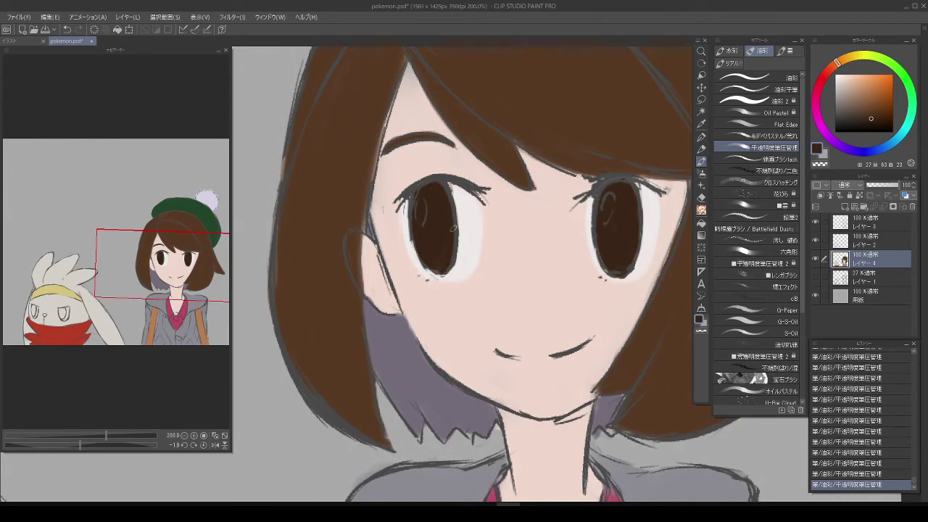
Step: Paint the whites of the rabbit's eyes in a near-white tone
{"action": "left_click_drag", "start_coordinate": [453, 228], "coordinate": [609, 246]}
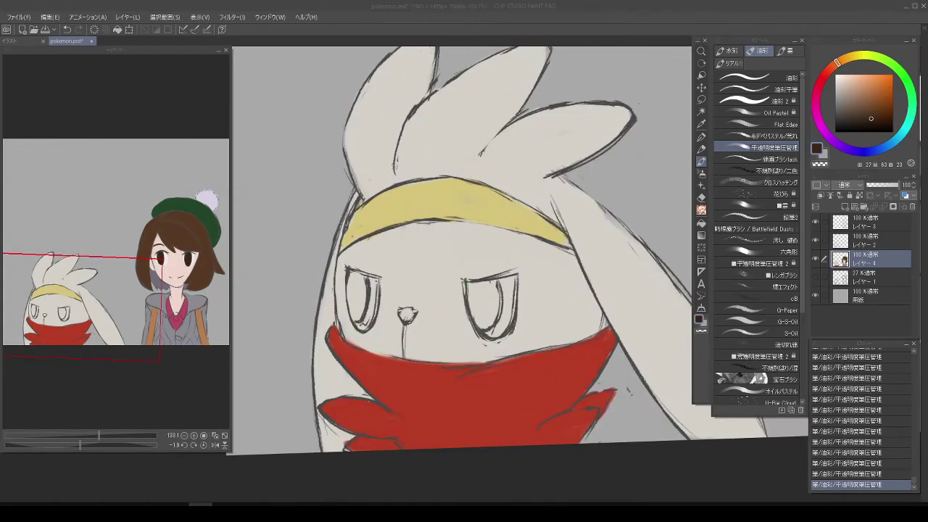
{"action": "left_click_drag", "start_coordinate": [465, 239], "coordinate": [470, 216]}
{"action": "scroll", "coordinate": [549, 197], "scroll_direction": "up", "scroll_amount": 3}
{"action": "left_click_drag", "start_coordinate": [486, 273], "coordinate": [395, 251]}
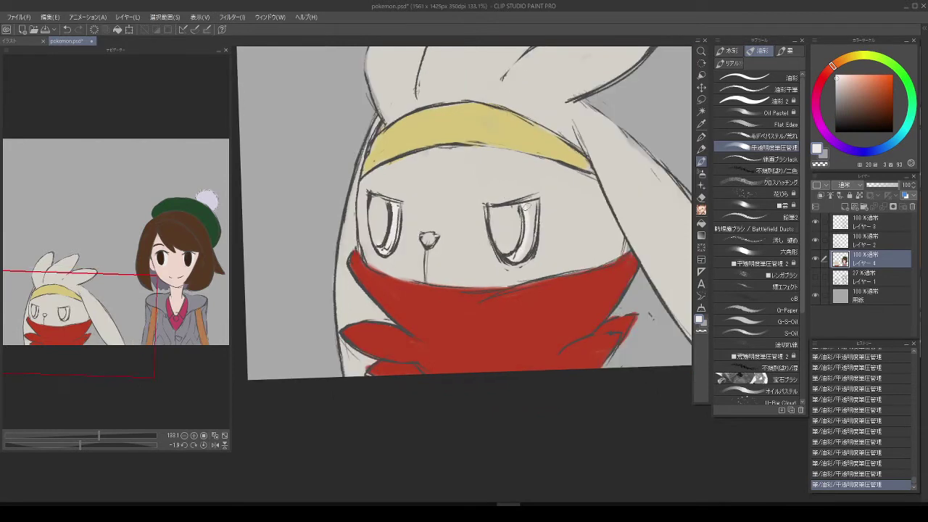
Step: Fill the rabbit's left iris with red sampled from its collar, and erase the excess eye lines on the rabbit's line-art layer
{"action": "left_click_drag", "start_coordinate": [512, 250], "coordinate": [594, 257]}
{"action": "left_click", "coordinate": [508, 290], "text": "alt"}
{"action": "left_click_drag", "start_coordinate": [454, 200], "coordinate": [464, 246]}
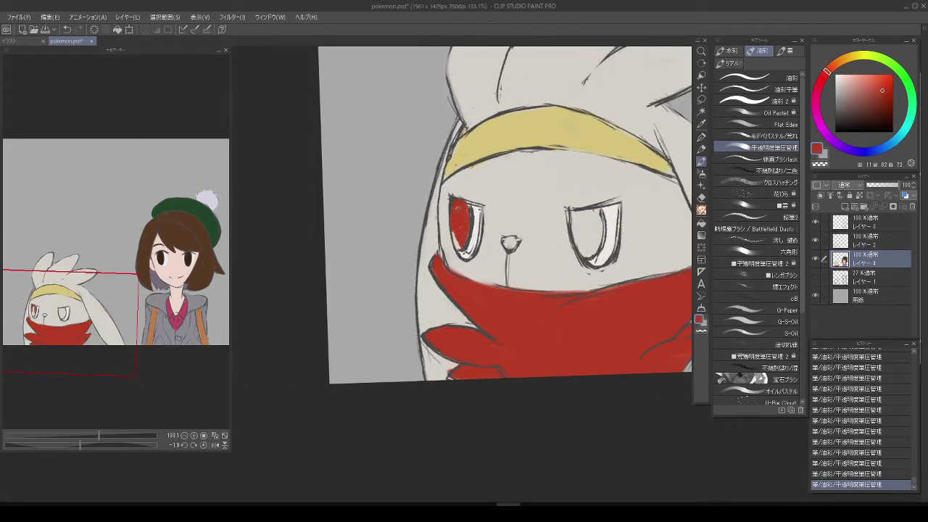
{"action": "left_click", "coordinate": [863, 240]}
{"action": "key", "text": "e"}
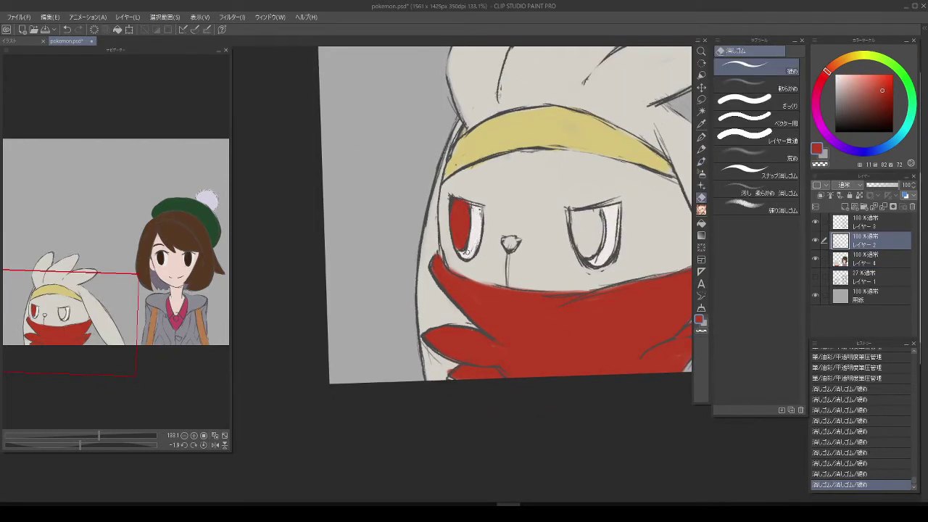
Step: Erase the excess inner and upper lines of the rabbit's right eye on the line-art layer
{"action": "mouse_move", "coordinate": [471, 207]}
{"action": "left_mouse_down"}
{"action": "mouse_move", "coordinate": [466, 254]}
{"action": "mouse_move", "coordinate": [381, 237]}
{"action": "left_mouse_up"}
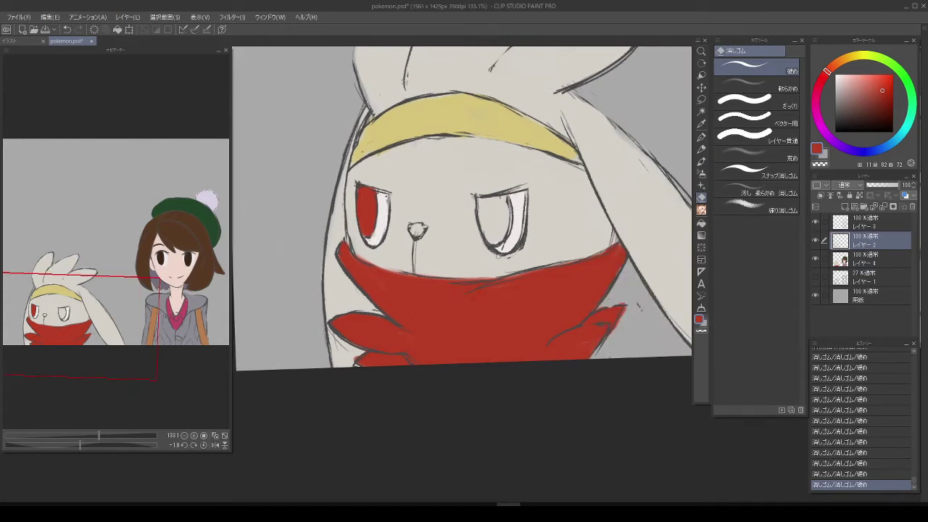
{"action": "left_click_drag", "start_coordinate": [497, 255], "coordinate": [527, 230]}
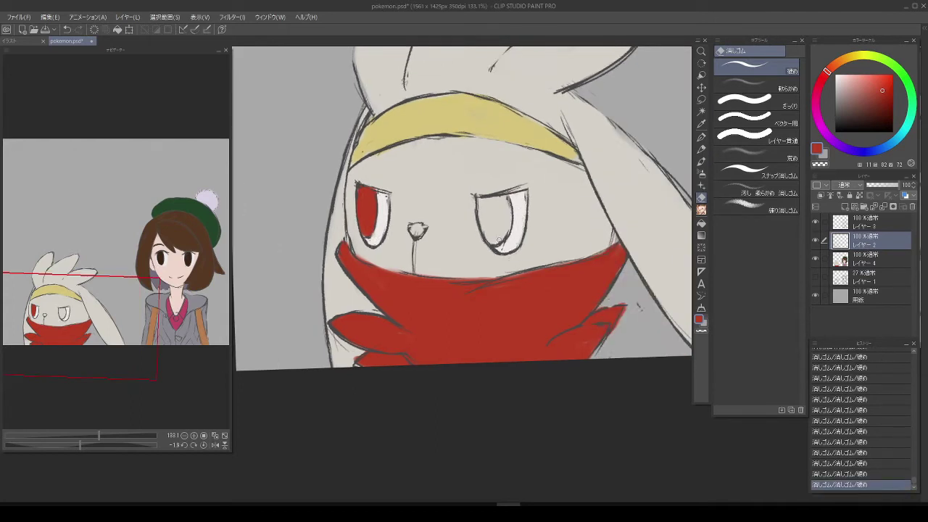
{"action": "left_click_drag", "start_coordinate": [479, 190], "coordinate": [508, 192]}
{"action": "left_click_drag", "start_coordinate": [416, 228], "coordinate": [437, 225]}
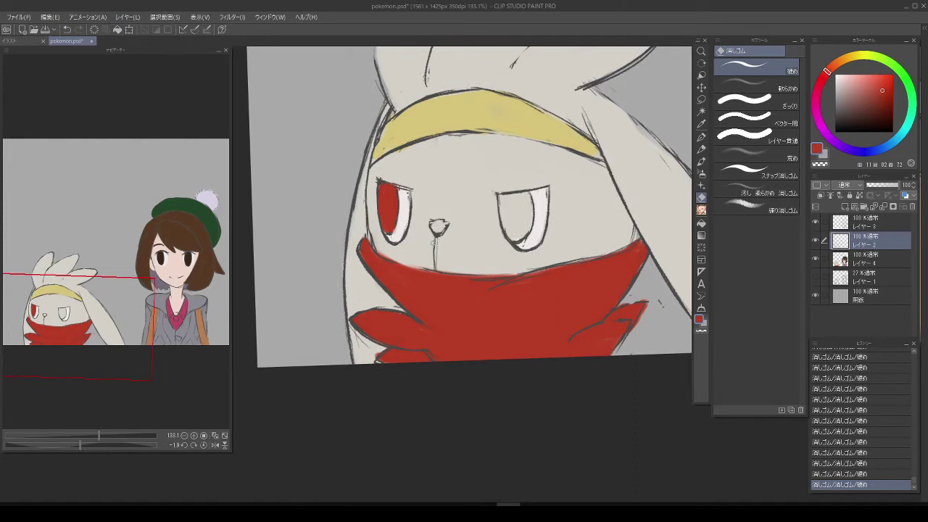
{"action": "mouse_move", "coordinate": [530, 242]}
{"action": "left_mouse_down"}
{"action": "mouse_move", "coordinate": [475, 234]}
{"action": "mouse_move", "coordinate": [472, 198]}
{"action": "mouse_move", "coordinate": [468, 221]}
{"action": "left_mouse_up"}
Step: Fill the rabbit's right iris with the collar red on the base-colour layer
{"action": "key", "text": "alt+bracketleft"}
{"action": "key", "text": "b"}
{"action": "mouse_move", "coordinate": [471, 185]}
{"action": "left_mouse_down"}
{"action": "mouse_move", "coordinate": [484, 195]}
{"action": "mouse_move", "coordinate": [479, 222]}
{"action": "mouse_move", "coordinate": [488, 231]}
{"action": "left_mouse_up"}
{"action": "left_click_drag", "start_coordinate": [464, 183], "coordinate": [473, 190]}
{"action": "left_click_drag", "start_coordinate": [474, 224], "coordinate": [486, 232]}
{"action": "left_click_drag", "start_coordinate": [486, 181], "coordinate": [493, 185]}
{"action": "scroll", "coordinate": [400, 243], "scroll_direction": "down", "scroll_amount": 4}
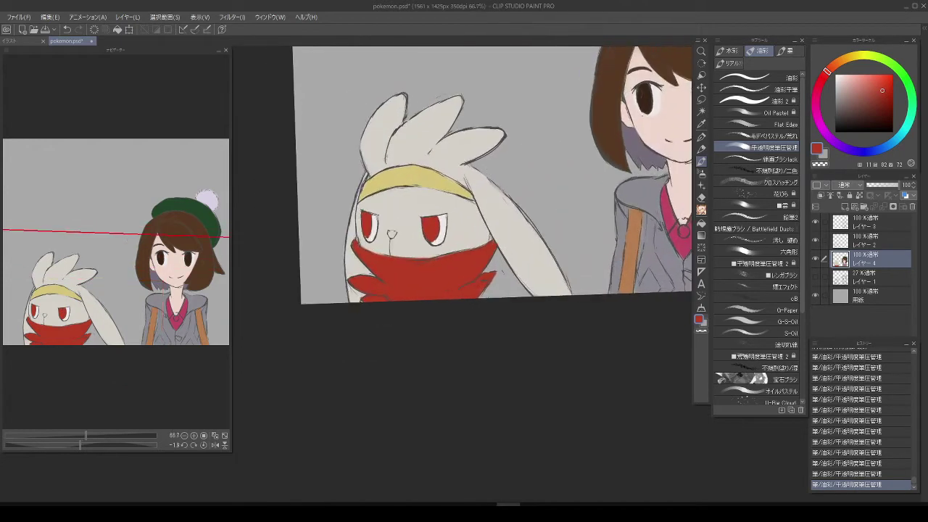
Step: Try a cool lavender-grey tone on the rabbit's long hanging ear
{"action": "key", "text": "a"}
{"action": "left_click", "coordinate": [839, 95]}
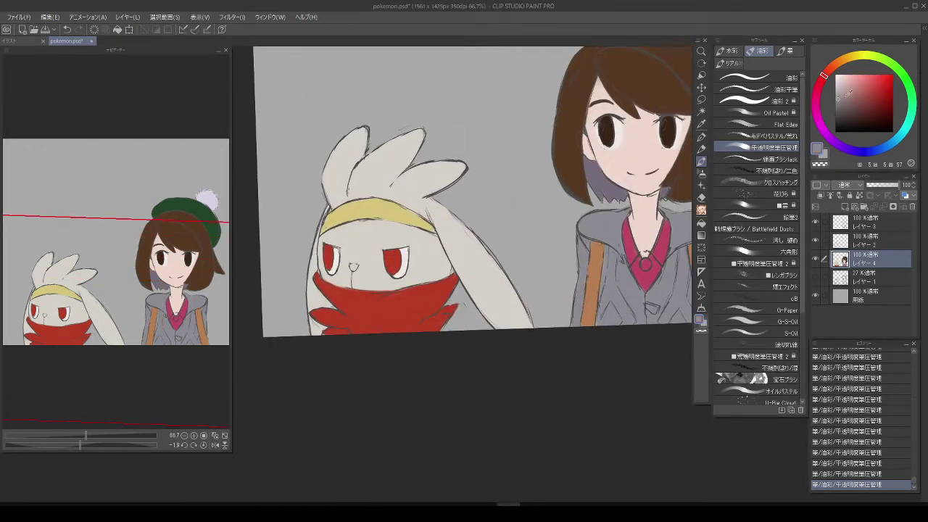
{"action": "left_click_drag", "start_coordinate": [440, 222], "coordinate": [506, 311]}
{"action": "key", "text": "ctrl+z"}
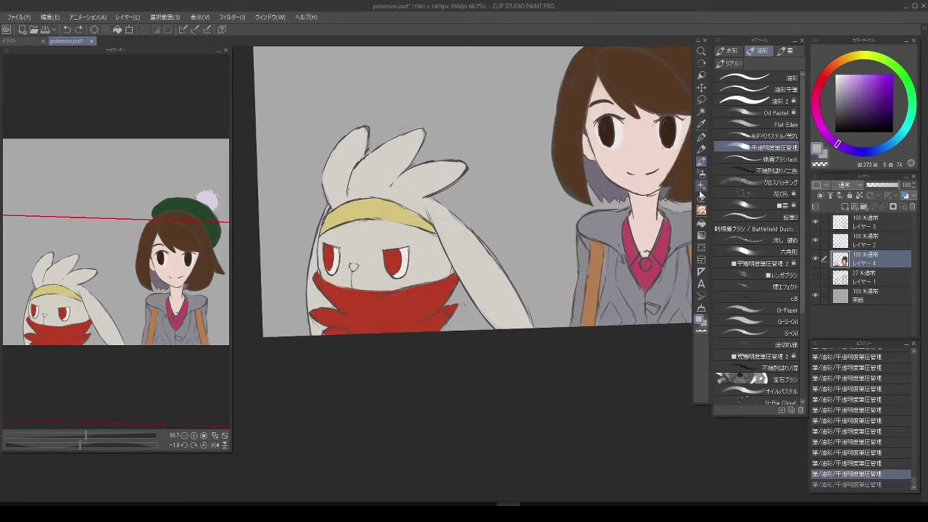
{"action": "key", "text": "ctrl+y"}
{"action": "key", "text": "ctrl+z"}
{"action": "key", "text": "ctrl+y"}
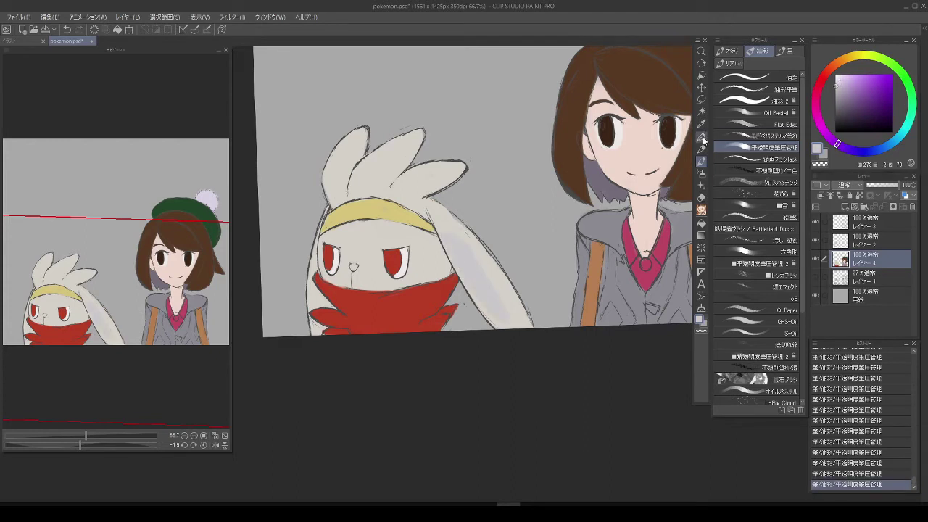
{"action": "key", "text": "ctrl+z"}
Step: Shift the hue to 330 and repaint the rabbit's long ear in a barely tinted light grey
{"action": "left_click", "coordinate": [816, 96]}
{"action": "left_click_drag", "start_coordinate": [373, 191], "coordinate": [433, 162]}
{"action": "key", "text": "ctrl+y"}
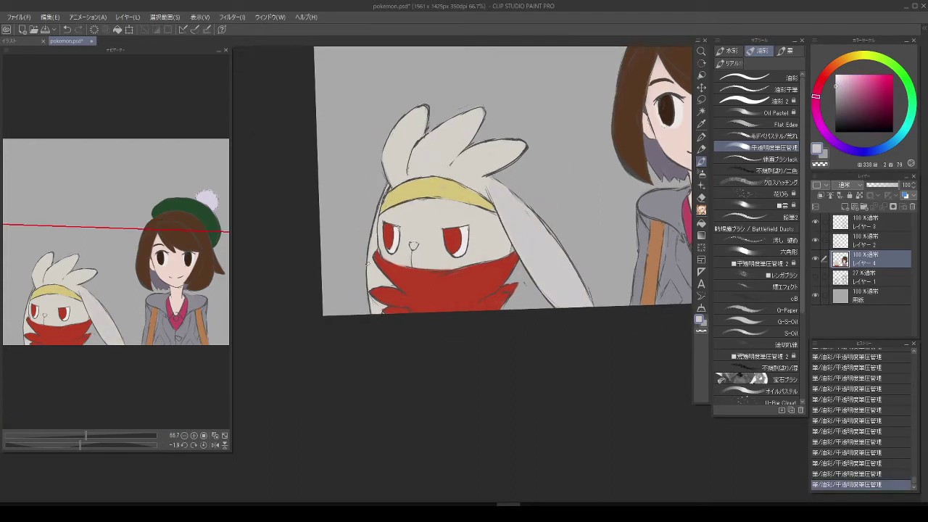
{"action": "mouse_move", "coordinate": [529, 229]}
{"action": "left_mouse_down"}
{"action": "mouse_move", "coordinate": [562, 279]}
{"action": "mouse_move", "coordinate": [529, 217]}
{"action": "mouse_move", "coordinate": [582, 309]}
{"action": "left_mouse_up"}
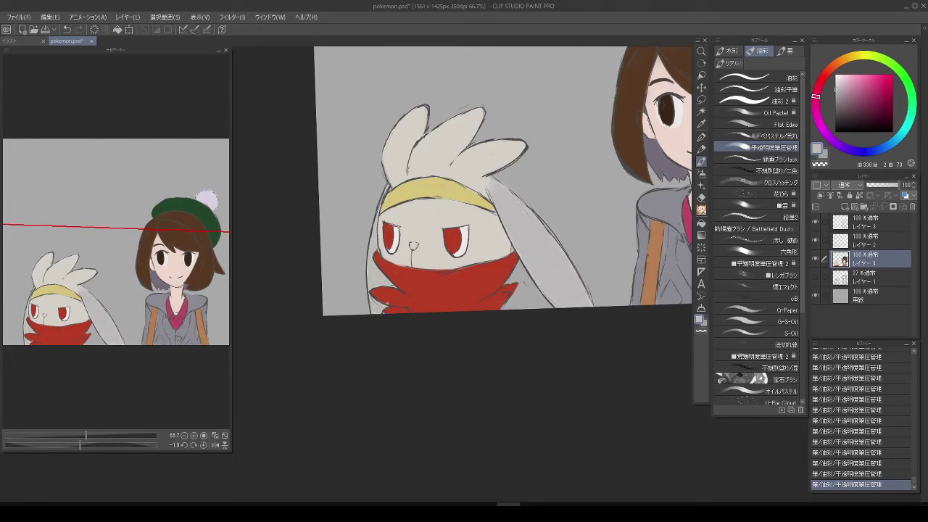
Step: Repaint the rabbit's whole face in the light grey, working around the eyes, nose and headband
{"action": "scroll", "coordinate": [378, 243], "scroll_direction": "up", "scroll_amount": 2}
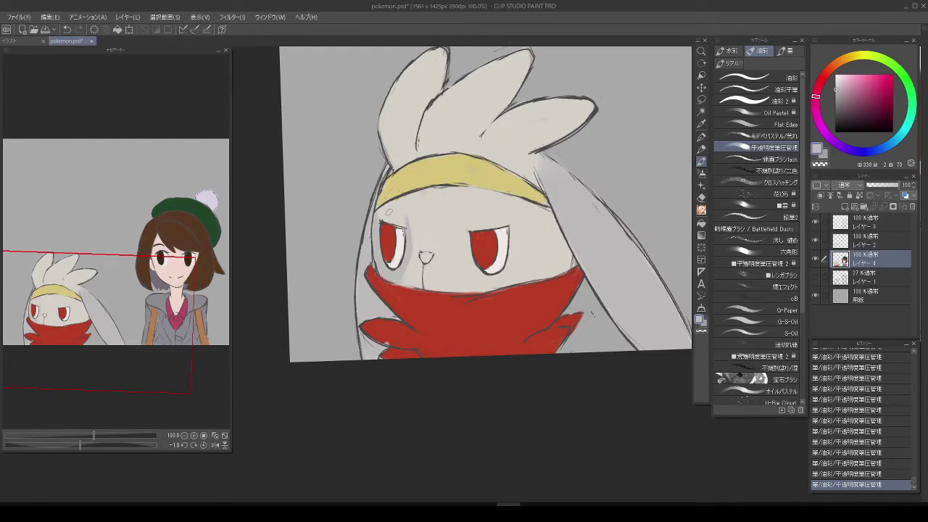
{"action": "mouse_move", "coordinate": [381, 214]}
{"action": "left_mouse_down"}
{"action": "mouse_move", "coordinate": [407, 271]}
{"action": "mouse_move", "coordinate": [428, 283]}
{"action": "mouse_move", "coordinate": [420, 264]}
{"action": "mouse_move", "coordinate": [444, 188]}
{"action": "mouse_move", "coordinate": [426, 279]}
{"action": "left_mouse_up"}
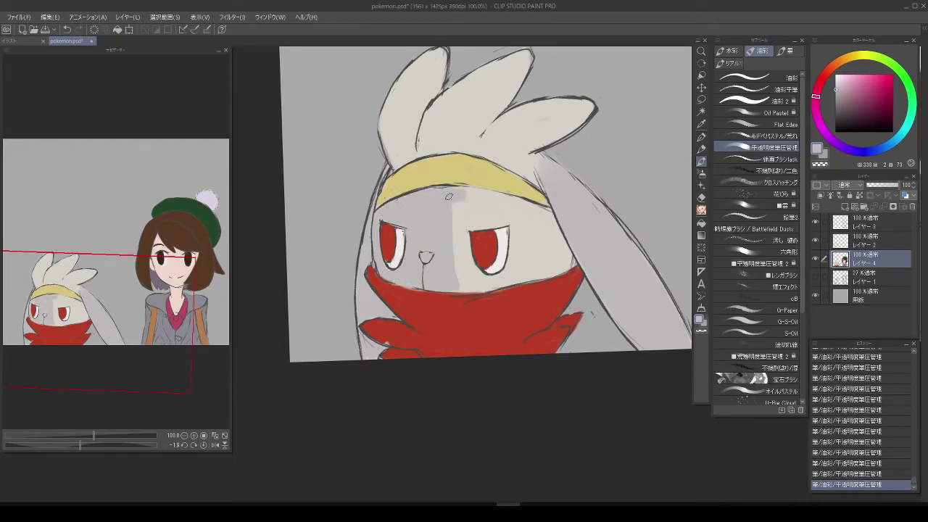
{"action": "left_click_drag", "start_coordinate": [448, 196], "coordinate": [391, 247]}
{"action": "mouse_move", "coordinate": [372, 283]}
{"action": "left_mouse_down"}
{"action": "mouse_move", "coordinate": [377, 241]}
{"action": "mouse_move", "coordinate": [364, 254]}
{"action": "left_mouse_up"}
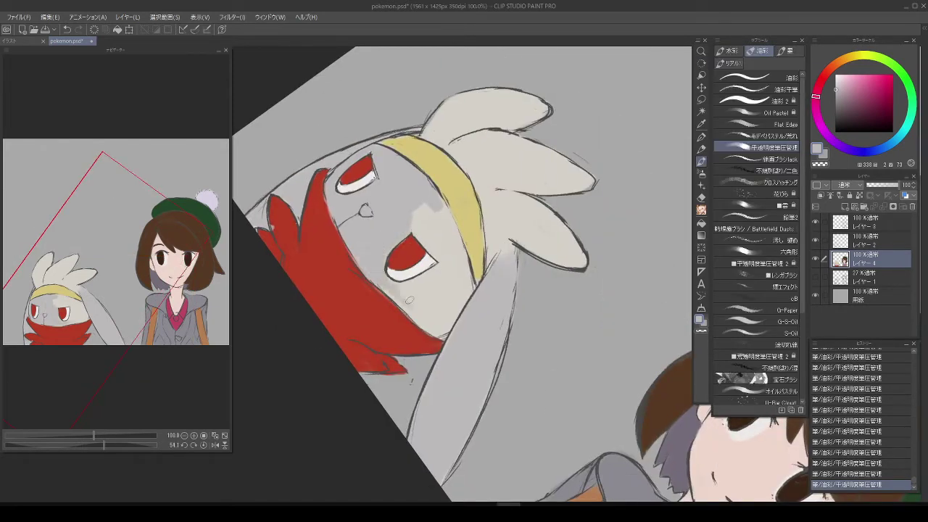
{"action": "mouse_move", "coordinate": [410, 300]}
{"action": "left_mouse_down"}
{"action": "mouse_move", "coordinate": [432, 319]}
{"action": "mouse_move", "coordinate": [465, 268]}
{"action": "left_mouse_up"}
{"action": "mouse_move", "coordinate": [457, 205]}
{"action": "left_mouse_down"}
{"action": "mouse_move", "coordinate": [415, 228]}
{"action": "mouse_move", "coordinate": [428, 228]}
{"action": "mouse_move", "coordinate": [390, 286]}
{"action": "left_mouse_up"}
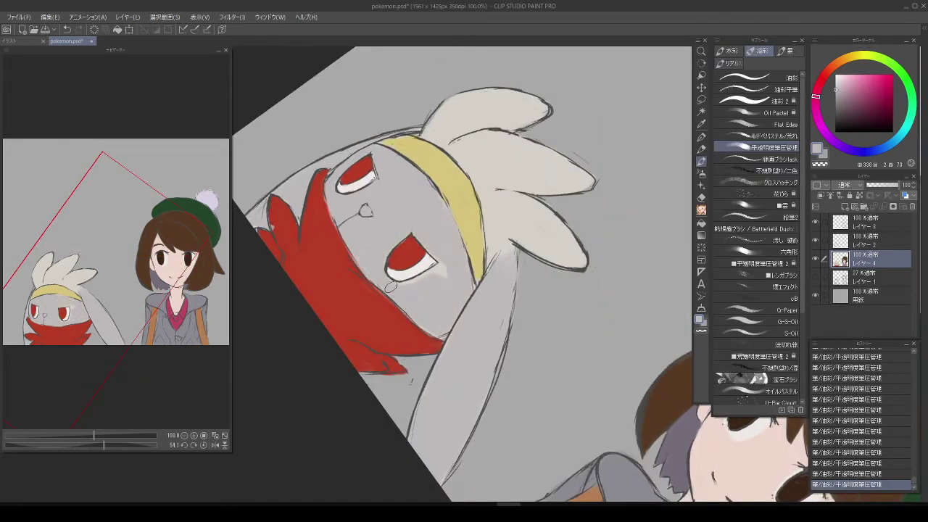
Step: Repaint the tufts above the rabbit's headband and the rest of its beige fur in the same light grey
{"action": "mouse_move", "coordinate": [419, 132]}
{"action": "left_mouse_down"}
{"action": "mouse_move", "coordinate": [472, 181]}
{"action": "mouse_move", "coordinate": [497, 268]}
{"action": "left_mouse_up"}
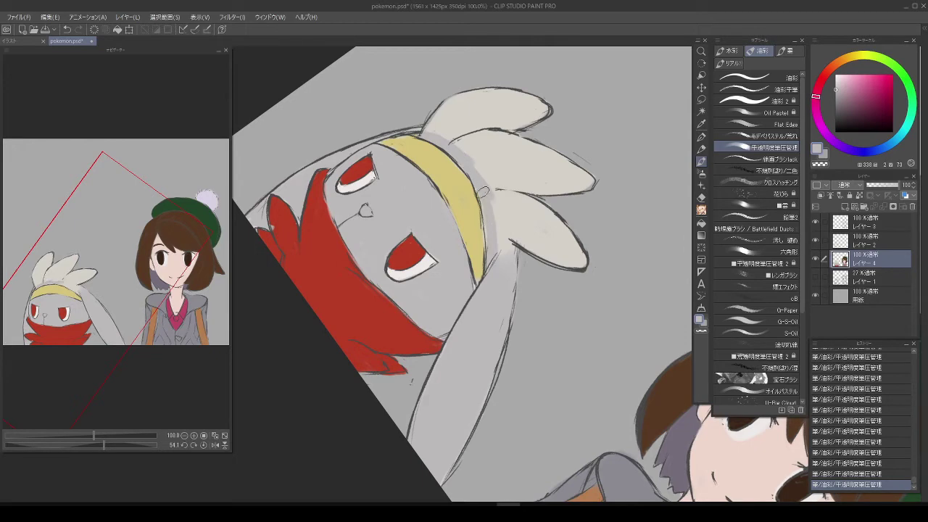
{"action": "left_click_drag", "start_coordinate": [482, 190], "coordinate": [508, 254]}
{"action": "mouse_move", "coordinate": [465, 109]}
{"action": "left_mouse_down"}
{"action": "mouse_move", "coordinate": [388, 208]}
{"action": "mouse_move", "coordinate": [435, 217]}
{"action": "left_mouse_up"}
{"action": "mouse_move", "coordinate": [471, 163]}
{"action": "left_mouse_down"}
{"action": "mouse_move", "coordinate": [437, 250]}
{"action": "mouse_move", "coordinate": [504, 149]}
{"action": "mouse_move", "coordinate": [446, 239]}
{"action": "left_mouse_up"}
{"action": "mouse_move", "coordinate": [501, 149]}
{"action": "left_mouse_down"}
{"action": "mouse_move", "coordinate": [460, 240]}
{"action": "mouse_move", "coordinate": [576, 167]}
{"action": "mouse_move", "coordinate": [541, 231]}
{"action": "left_mouse_up"}
{"action": "mouse_move", "coordinate": [541, 231]}
{"action": "left_mouse_down"}
{"action": "mouse_move", "coordinate": [464, 189]}
{"action": "mouse_move", "coordinate": [432, 229]}
{"action": "left_mouse_up"}
{"action": "mouse_move", "coordinate": [502, 145]}
{"action": "left_mouse_down"}
{"action": "mouse_move", "coordinate": [446, 185]}
{"action": "mouse_move", "coordinate": [439, 225]}
{"action": "mouse_move", "coordinate": [464, 218]}
{"action": "left_mouse_up"}
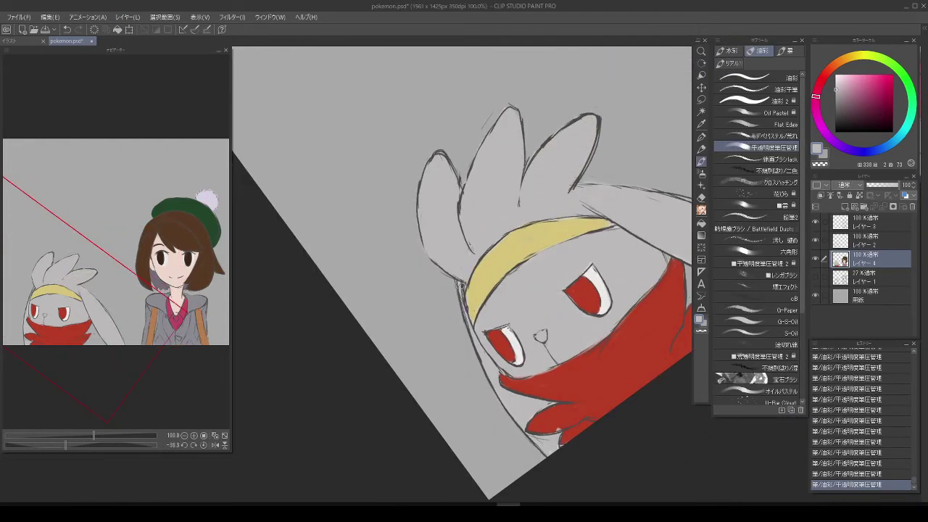
{"action": "left_click_drag", "start_coordinate": [464, 181], "coordinate": [477, 156]}
Step: Clean up the rabbit's headband by erasing stray line art and patching its fill with the sampled yellow
{"action": "key", "text": "b"}
{"action": "left_click", "coordinate": [377, 211], "text": "alt"}
{"action": "left_click", "coordinate": [871, 241]}
{"action": "key", "text": "e"}
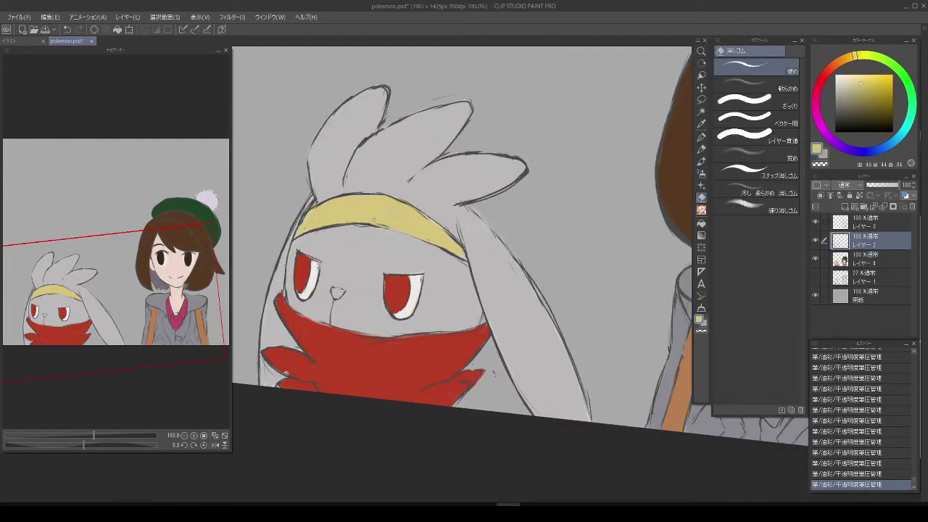
{"action": "left_click_drag", "start_coordinate": [377, 222], "coordinate": [391, 229]}
{"action": "left_click", "coordinate": [312, 222], "text": "ctrl"}
{"action": "key", "text": "b"}
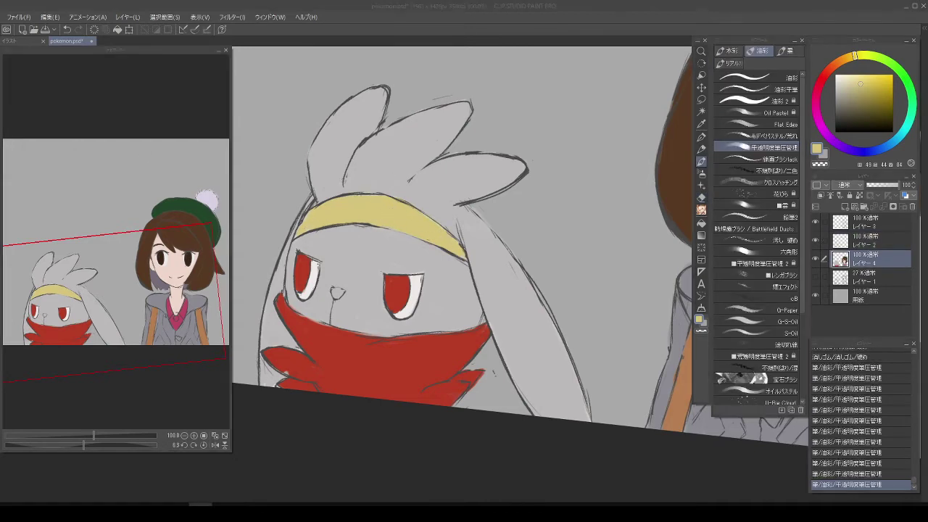
Step: Touch up the rabbit's collar with its sampled red and erase paint spilling past the outline on the base-colour layer
{"action": "left_click_drag", "start_coordinate": [593, 139], "coordinate": [500, 173]}
{"action": "mouse_move", "coordinate": [548, 339]}
{"action": "left_mouse_down"}
{"action": "mouse_move", "coordinate": [528, 208]}
{"action": "mouse_move", "coordinate": [550, 295]}
{"action": "mouse_move", "coordinate": [653, 188]}
{"action": "left_mouse_up"}
{"action": "left_click", "coordinate": [528, 208], "text": "alt"}
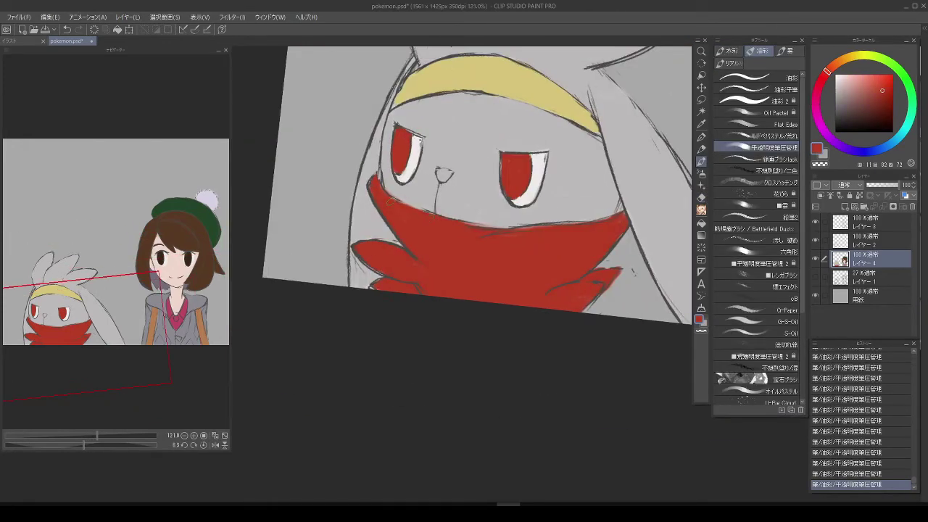
{"action": "left_click", "coordinate": [528, 211], "text": "alt"}
{"action": "key", "text": "e"}
{"action": "mouse_move", "coordinate": [551, 305]}
{"action": "left_mouse_down"}
{"action": "mouse_move", "coordinate": [527, 211]}
{"action": "mouse_move", "coordinate": [546, 190]}
{"action": "left_mouse_up"}
{"action": "key", "text": "ctrl+0"}
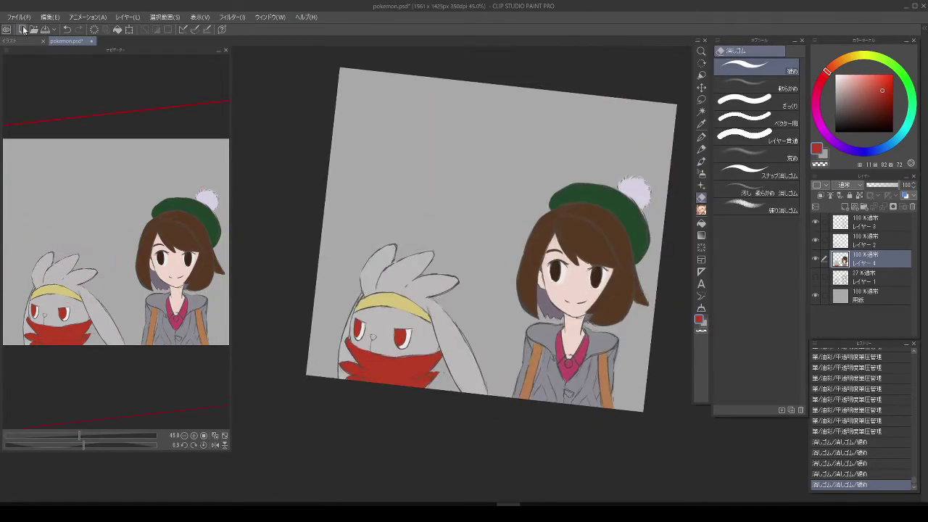
Step: Merge the two line-art layers and darken the combined line art by setting its luminosity to -13
{"action": "left_click", "coordinate": [863, 223]}
{"action": "key", "text": "ctrl+e"}
{"action": "key", "text": "ctrl+u"}
{"action": "left_click_drag", "start_coordinate": [646, 201], "coordinate": [637, 204]}
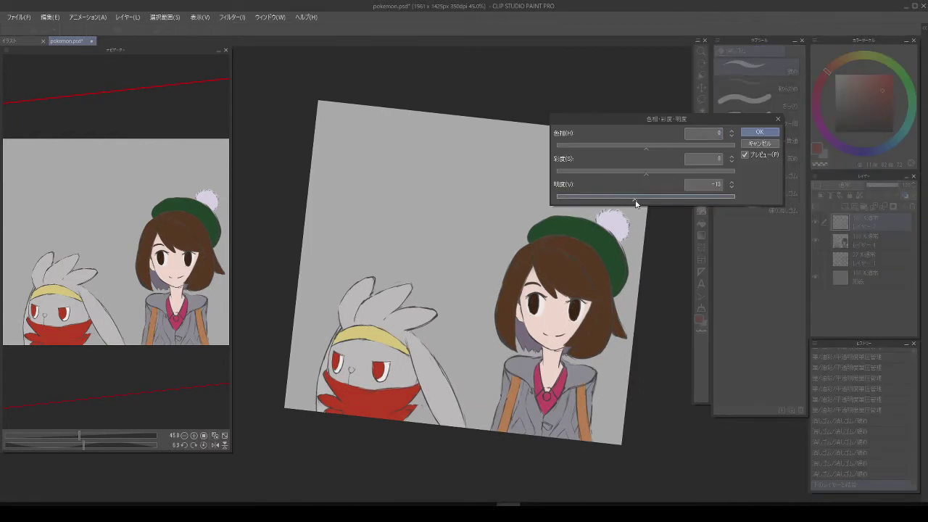
{"action": "key", "text": "Return"}
Step: Add a raster layer clipped to the merged line art and set its blending mode to Color
{"action": "left_click", "coordinate": [860, 207]}
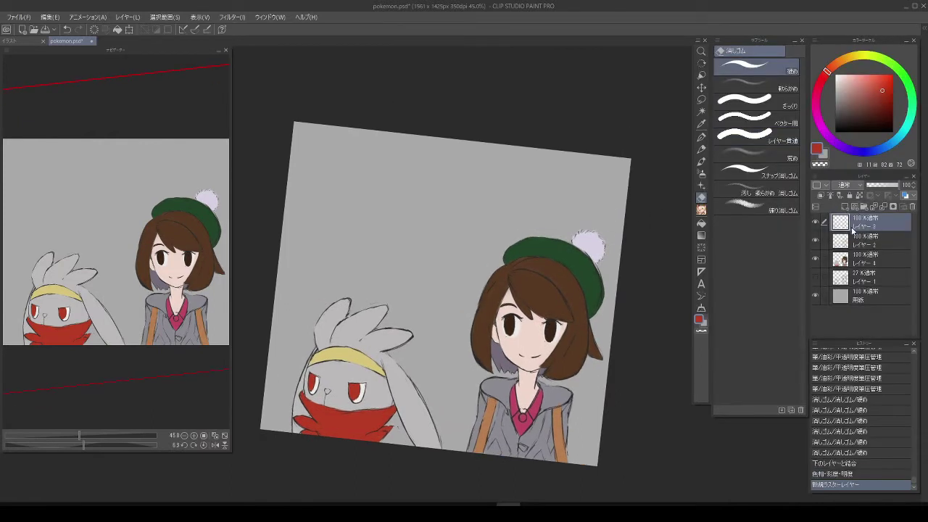
{"action": "left_click", "coordinate": [821, 196]}
{"action": "left_click", "coordinate": [842, 185]}
{"action": "left_click", "coordinate": [847, 102]}
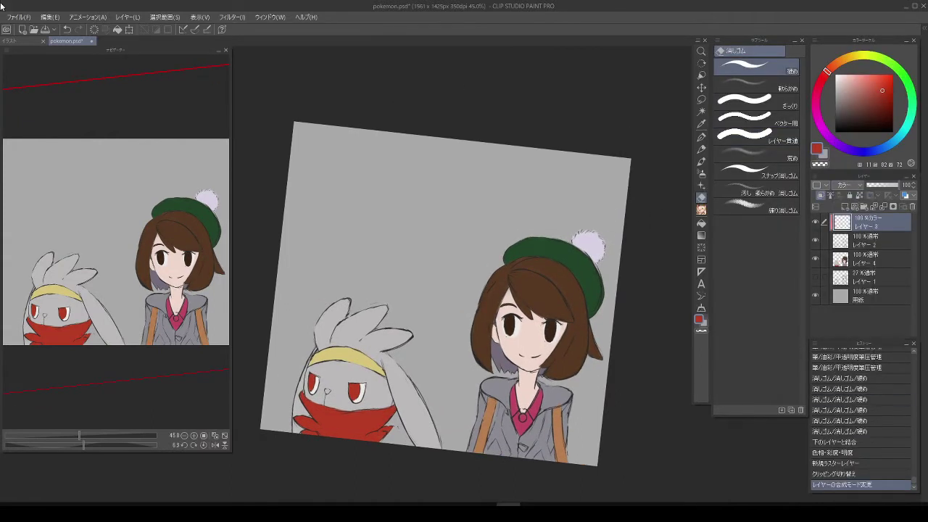
Step: Clear the clipped Color layer and brush red across it to tint both characters' line art
{"action": "key", "text": "Delete"}
{"action": "key", "text": "b"}
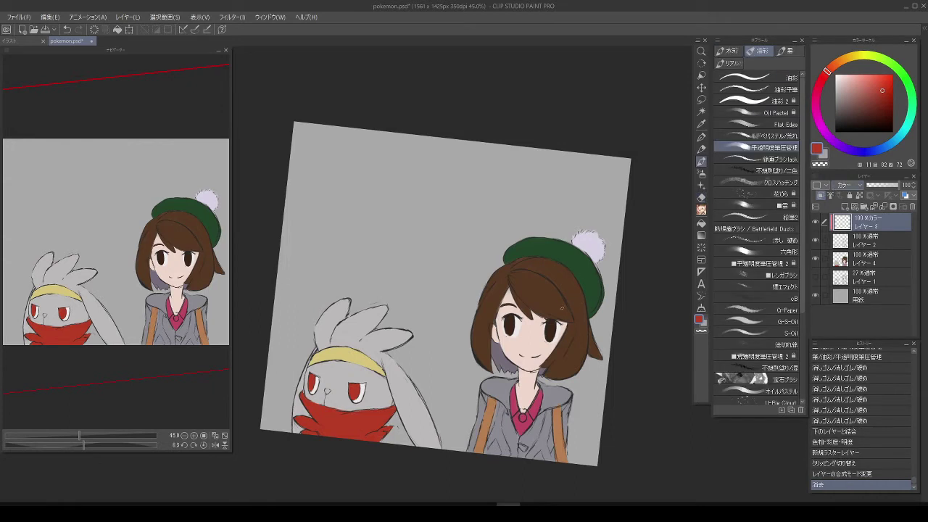
{"action": "left_click_drag", "start_coordinate": [561, 308], "coordinate": [549, 323]}
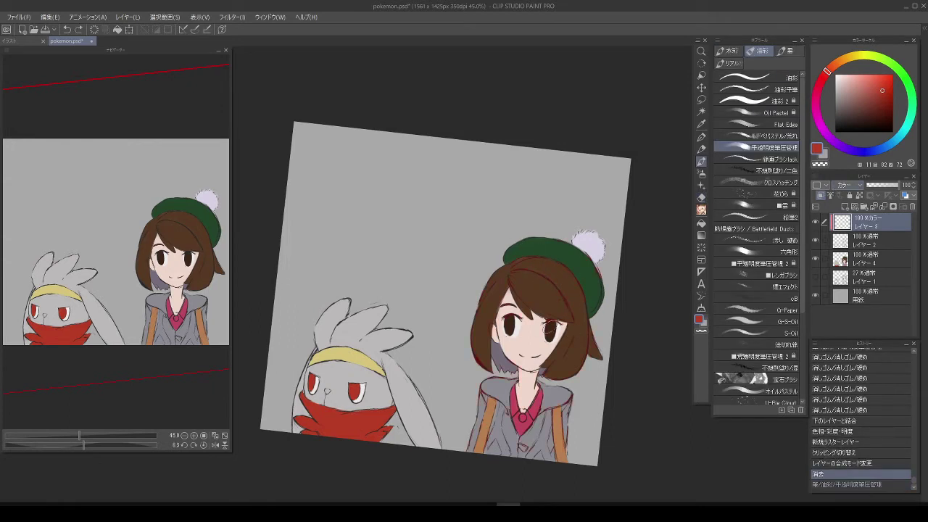
{"action": "key", "text": "ctrl+y"}
{"action": "left_click_drag", "start_coordinate": [405, 370], "coordinate": [389, 383]}
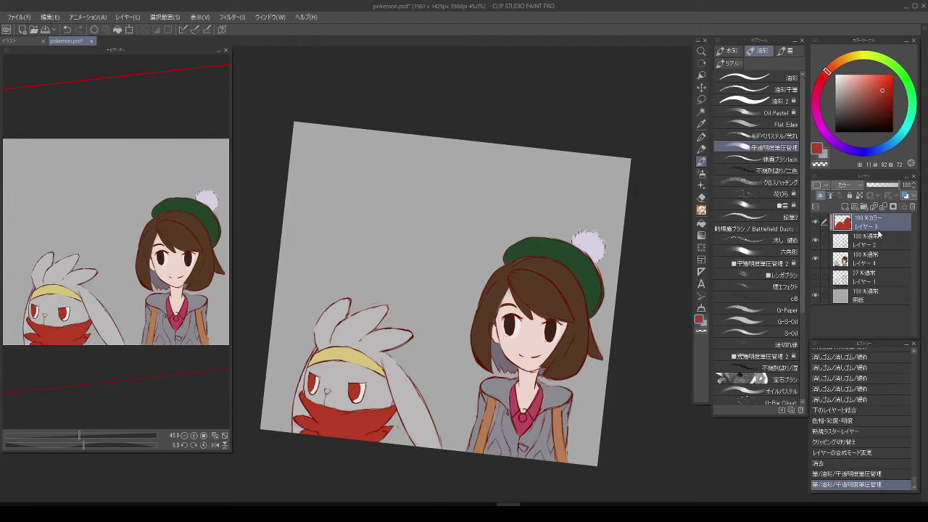
Step: Add a new layer clipped to the base-colour layer and set its blending mode to Hard Light
{"action": "left_click", "coordinate": [870, 259]}
{"action": "left_click", "coordinate": [874, 206]}
{"action": "key", "text": "ctrl+alt+g"}
{"action": "left_click", "coordinate": [845, 185]}
{"action": "left_click", "coordinate": [845, 351]}
Step: Paint a muted rose shadow on the girl's neck beneath the chin and blend it into the skin
{"action": "scroll", "coordinate": [556, 307], "scroll_direction": "up", "scroll_amount": 5}
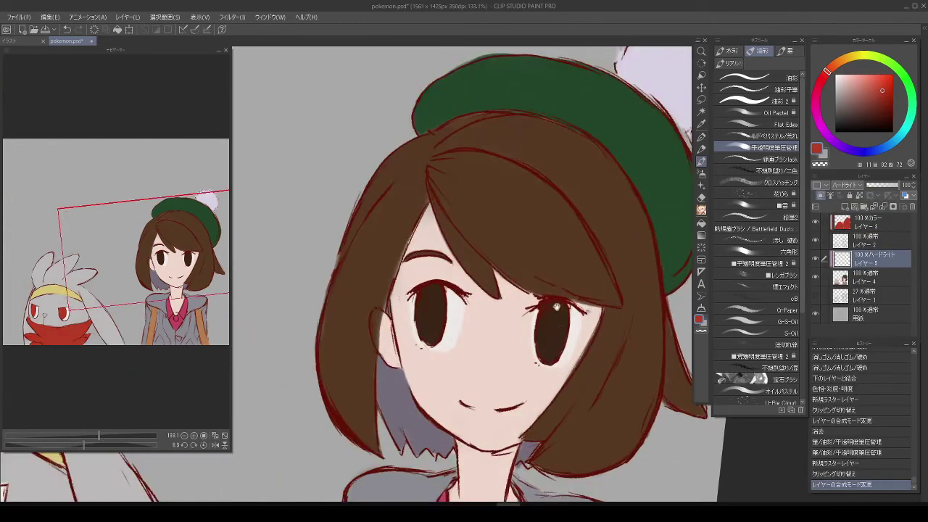
{"action": "scroll", "coordinate": [556, 307], "scroll_direction": "down", "scroll_amount": 3}
{"action": "scroll", "coordinate": [556, 308], "scroll_direction": "up", "scroll_amount": 1}
{"action": "left_click", "coordinate": [483, 377], "text": "alt"}
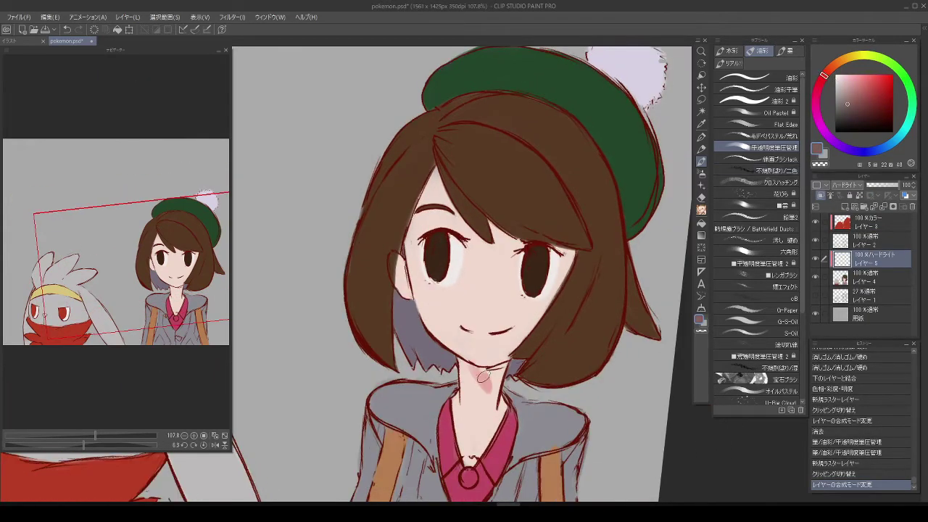
{"action": "mouse_move", "coordinate": [483, 377]}
{"action": "left_mouse_down"}
{"action": "mouse_move", "coordinate": [508, 367]}
{"action": "mouse_move", "coordinate": [479, 381]}
{"action": "mouse_move", "coordinate": [506, 388]}
{"action": "left_mouse_up"}
{"action": "left_click_drag", "start_coordinate": [460, 362], "coordinate": [508, 374]}
{"action": "key", "text": "j"}
{"action": "mouse_move", "coordinate": [485, 371]}
{"action": "left_mouse_down"}
{"action": "mouse_move", "coordinate": [497, 387]}
{"action": "mouse_move", "coordinate": [456, 404]}
{"action": "mouse_move", "coordinate": [453, 423]}
{"action": "left_mouse_up"}
{"action": "key", "text": "b"}
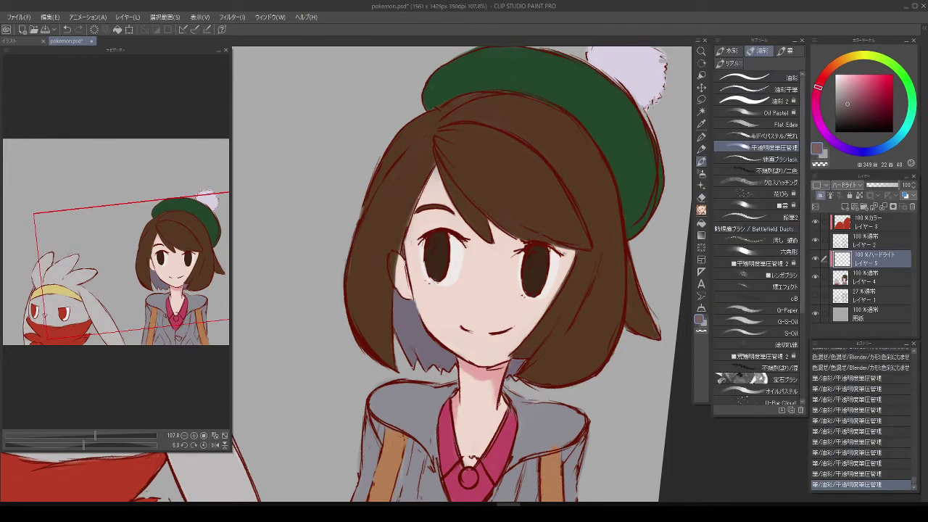
Step: Extend the skin shadow down the side of the girl's neck and shade her ear and the forehead beneath the hair
{"action": "left_click_drag", "start_coordinate": [501, 398], "coordinate": [502, 420]}
{"action": "left_click_drag", "start_coordinate": [403, 274], "coordinate": [433, 274]}
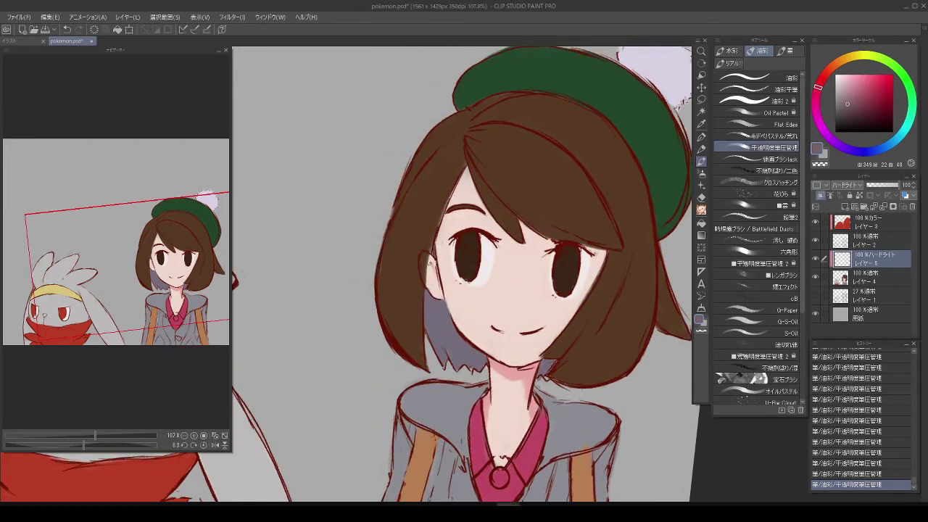
{"action": "scroll", "coordinate": [462, 275], "scroll_direction": "down", "scroll_amount": 2}
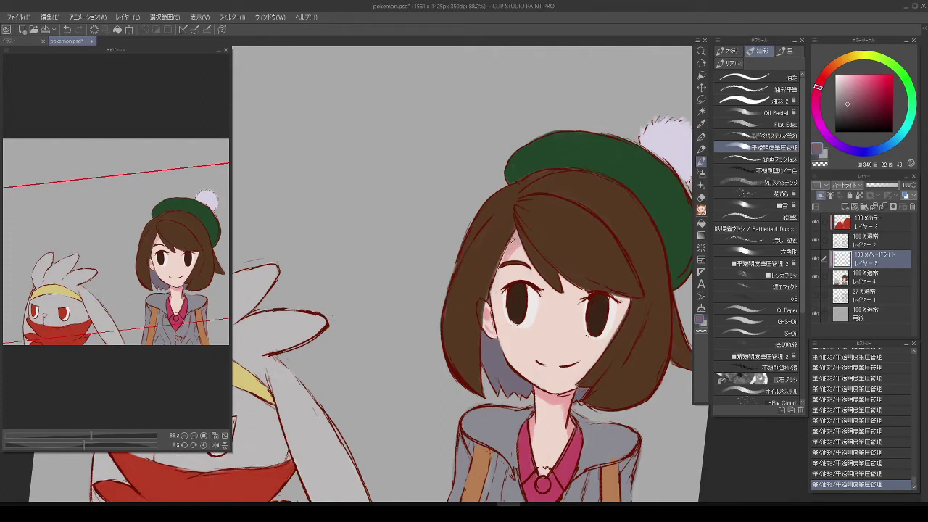
Step: Sample the girl's skin tone from the base-colour layer and return to the Hard Light layer
{"action": "left_click", "coordinate": [870, 278]}
{"action": "left_click", "coordinate": [568, 347], "text": "alt"}
{"action": "left_click", "coordinate": [870, 258]}
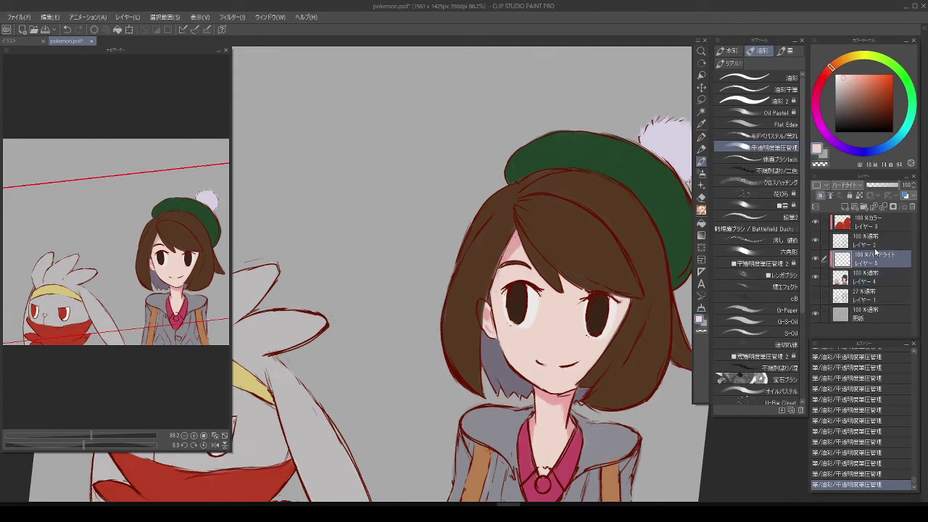
Step: Unlock the eyedropper that picks colours from the layer and sample the muted rose shadow from the Hard Light layer
{"action": "key", "text": "i"}
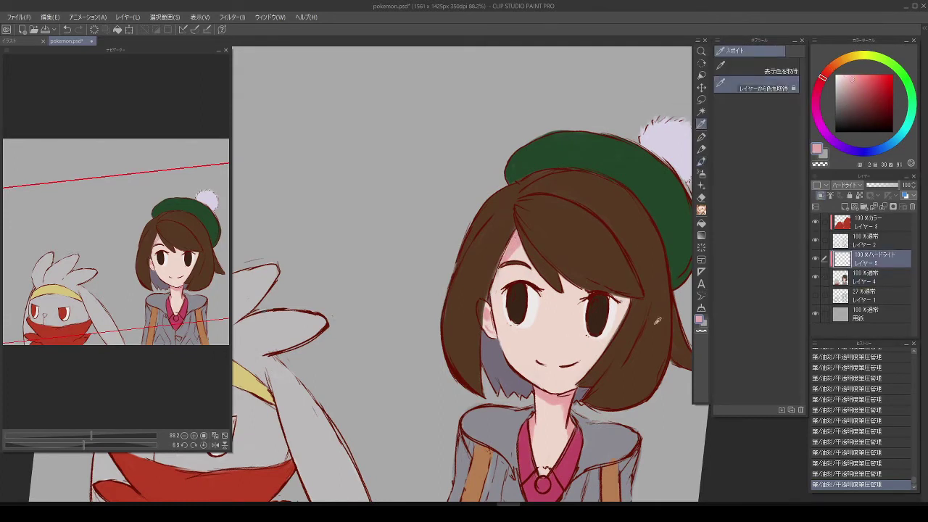
{"action": "right_click", "coordinate": [729, 85]}
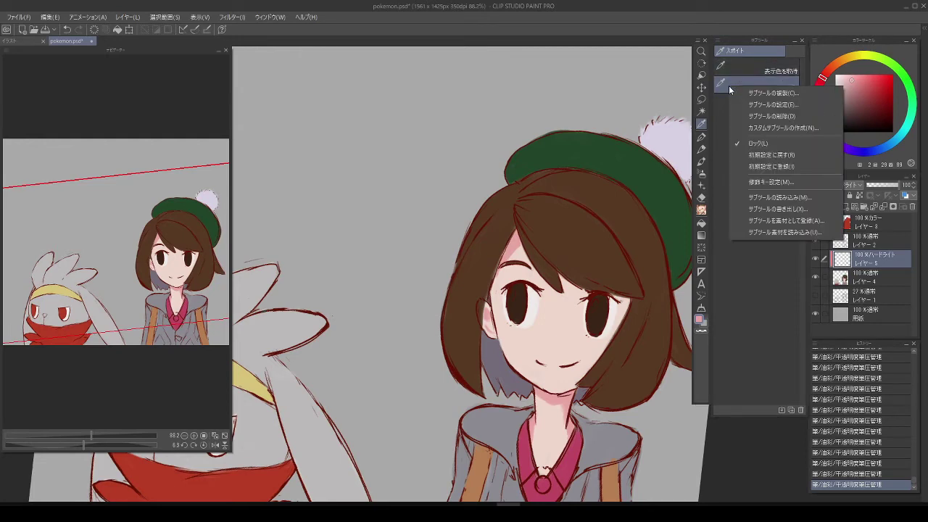
{"action": "left_click", "coordinate": [733, 85]}
{"action": "left_click", "coordinate": [821, 196]}
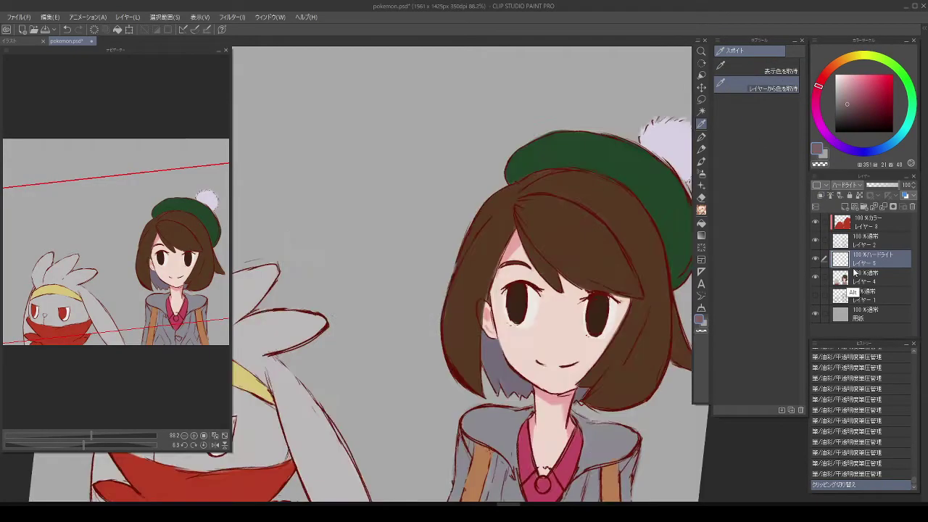
{"action": "scroll", "coordinate": [590, 268], "scroll_direction": "up", "scroll_amount": 3}
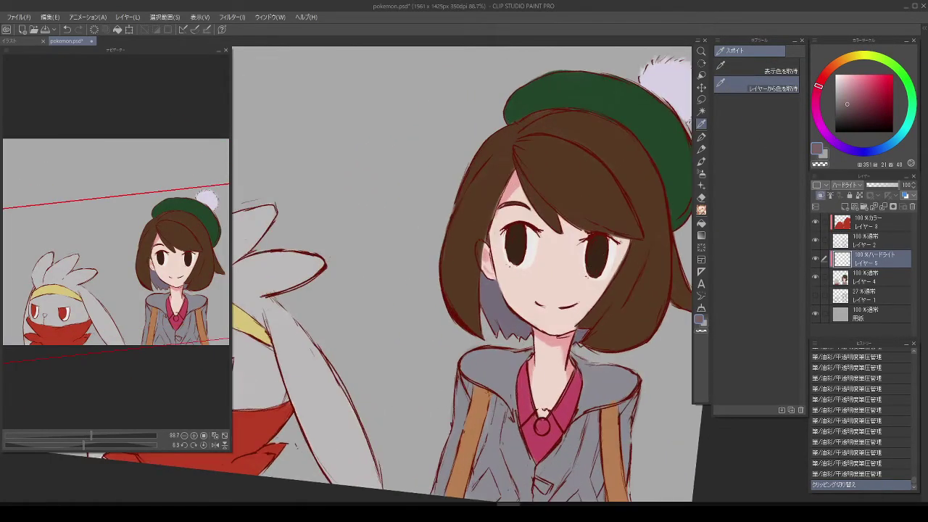
Step: On the base-colour layer, paint the light-grey forked pattern on the cardigan front beside the strap at the canvas left
{"action": "left_click_drag", "start_coordinate": [840, 294], "coordinate": [753, 312]}
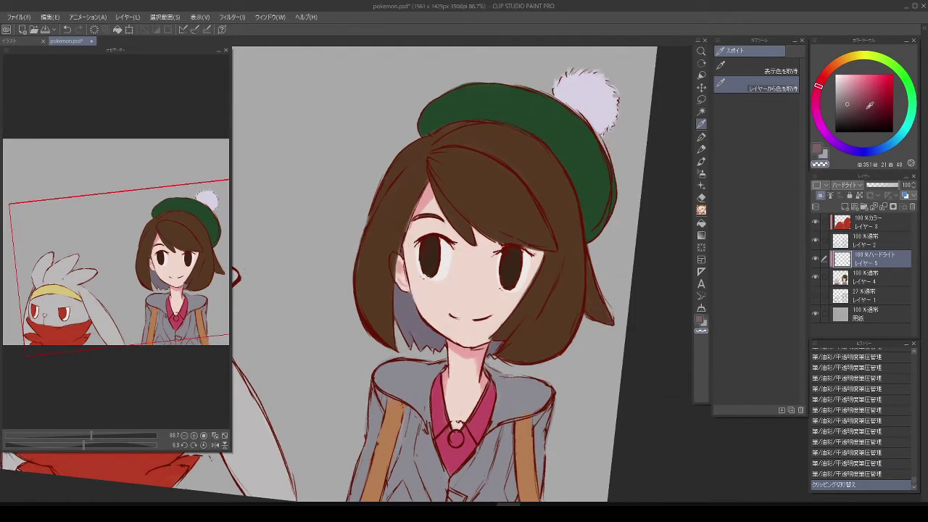
{"action": "left_click", "coordinate": [866, 278]}
{"action": "left_click", "coordinate": [523, 437]}
{"action": "left_click", "coordinate": [417, 440]}
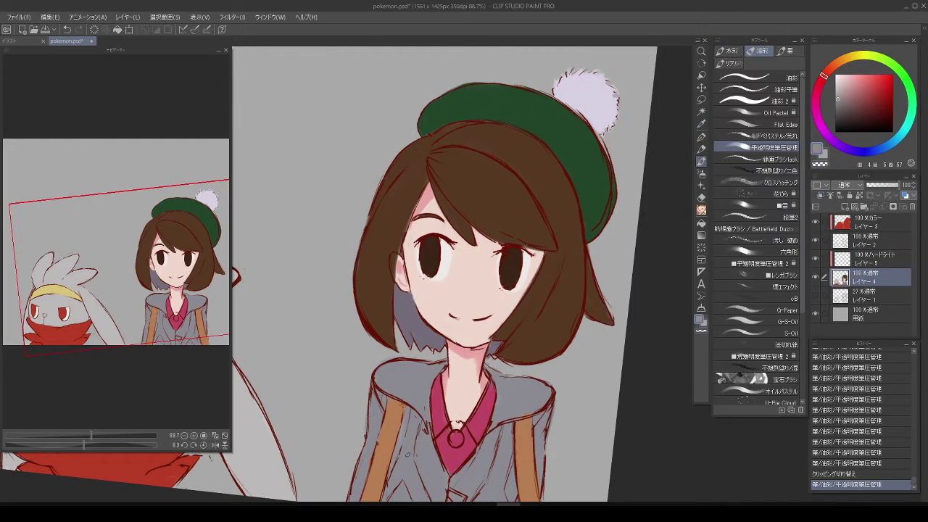
{"action": "key", "text": "ctrl+z"}
{"action": "mouse_move", "coordinate": [413, 417]}
{"action": "left_mouse_down"}
{"action": "mouse_move", "coordinate": [409, 442]}
{"action": "mouse_move", "coordinate": [415, 413]}
{"action": "mouse_move", "coordinate": [386, 499]}
{"action": "left_mouse_up"}
{"action": "left_click_drag", "start_coordinate": [418, 468], "coordinate": [406, 500]}
{"action": "scroll", "coordinate": [425, 472], "scroll_direction": "down", "scroll_amount": 3}
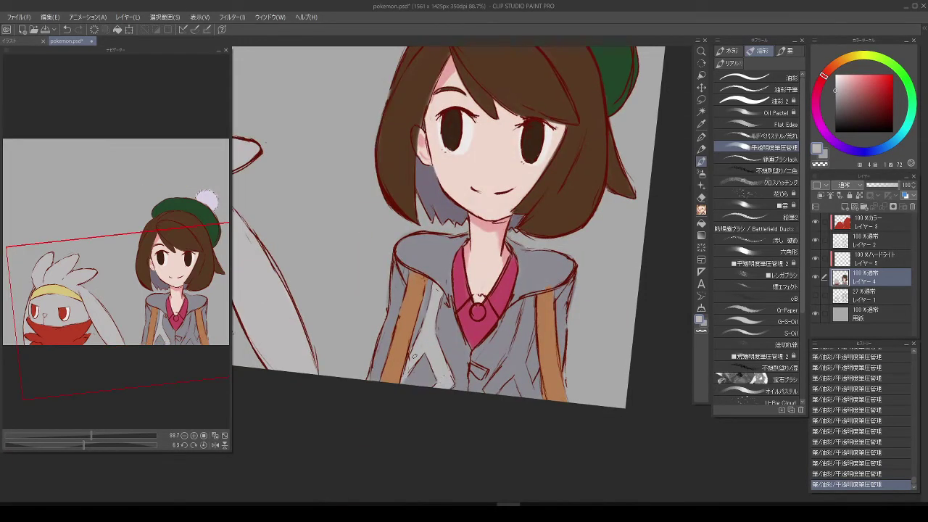
{"action": "left_click_drag", "start_coordinate": [435, 356], "coordinate": [422, 365]}
Step: Paint the matching light-grey pattern on the other side of the cardigan and fill its toggle button dark brown
{"action": "left_click_drag", "start_coordinate": [528, 300], "coordinate": [514, 347]}
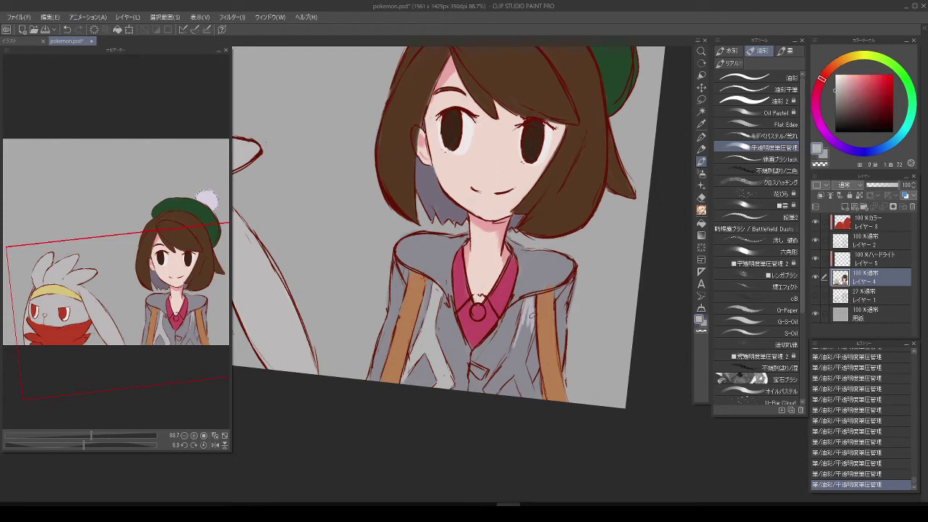
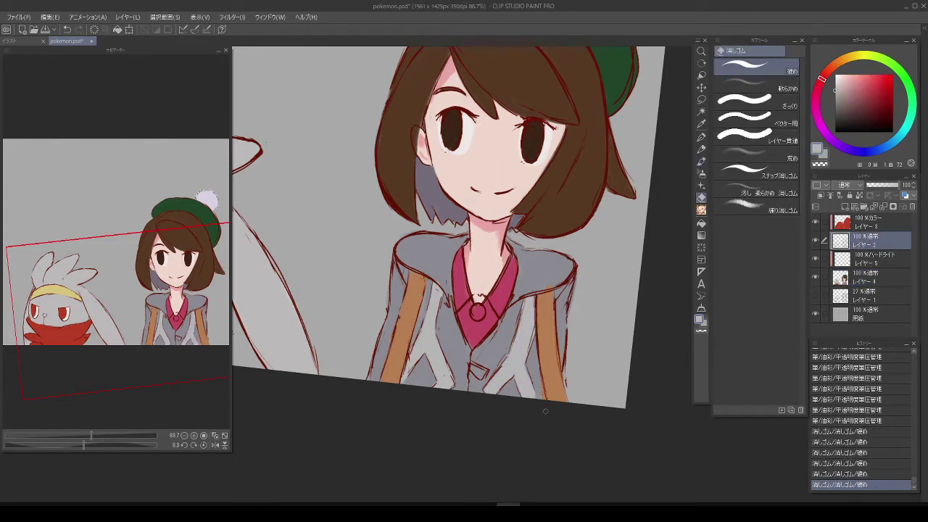
{"action": "left_click", "coordinate": [541, 393], "text": "alt"}
{"action": "mouse_move", "coordinate": [541, 394]}
{"action": "left_mouse_down"}
{"action": "mouse_move", "coordinate": [554, 428]}
{"action": "mouse_move", "coordinate": [551, 396]}
{"action": "left_mouse_up"}
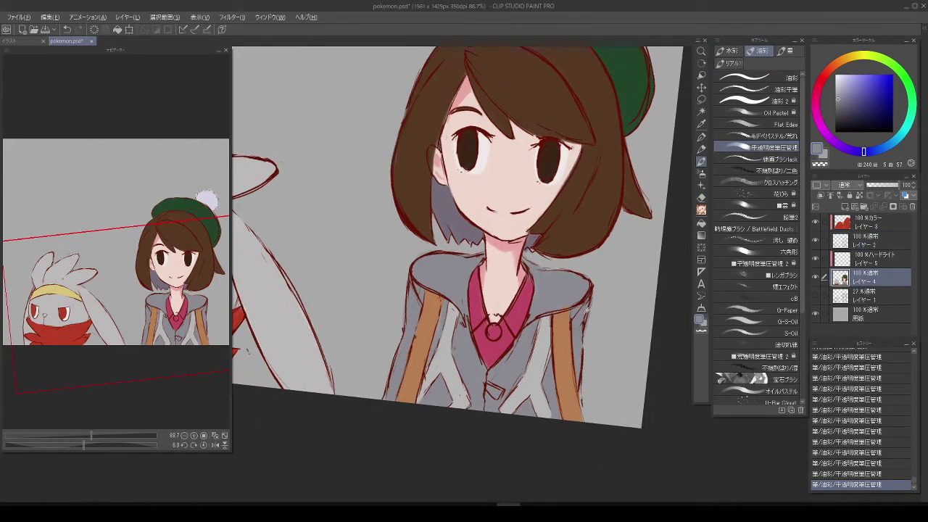
{"action": "left_click", "coordinate": [493, 389], "text": "alt"}
{"action": "left_click", "coordinate": [551, 304], "text": "alt"}
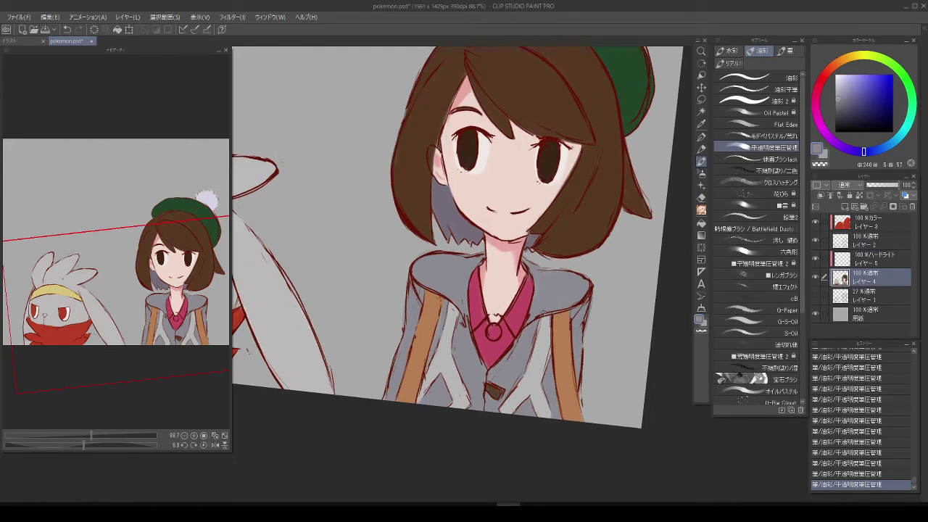
Step: Erase stray line art around the cardigan's hood and shoulders on the line-art layer
{"action": "key", "text": "e"}
{"action": "left_click_drag", "start_coordinate": [544, 319], "coordinate": [578, 304]}
{"action": "left_click_drag", "start_coordinate": [436, 291], "coordinate": [472, 339]}
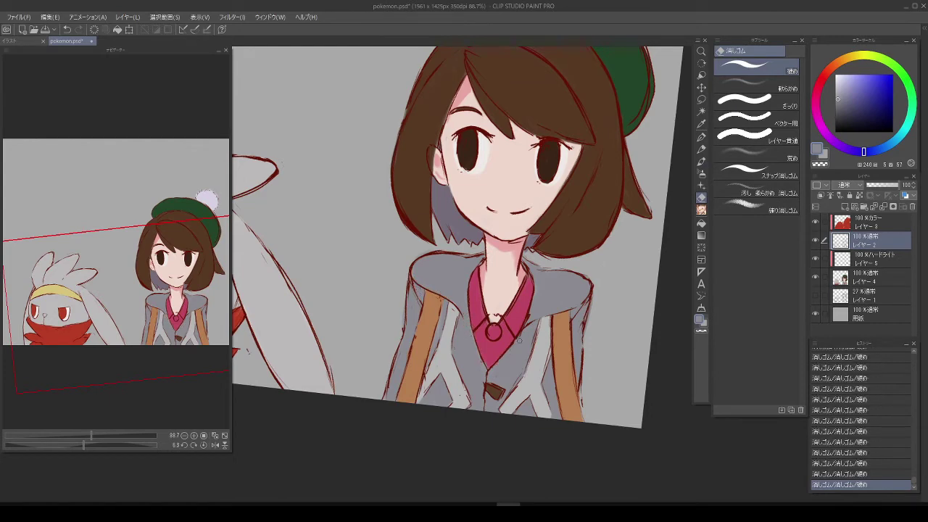
Step: Paint a pale lavender stripe across the green beret with a crossing band below the pompom, on the base-colour layer
{"action": "scroll", "coordinate": [519, 341], "scroll_direction": "down", "scroll_amount": 2}
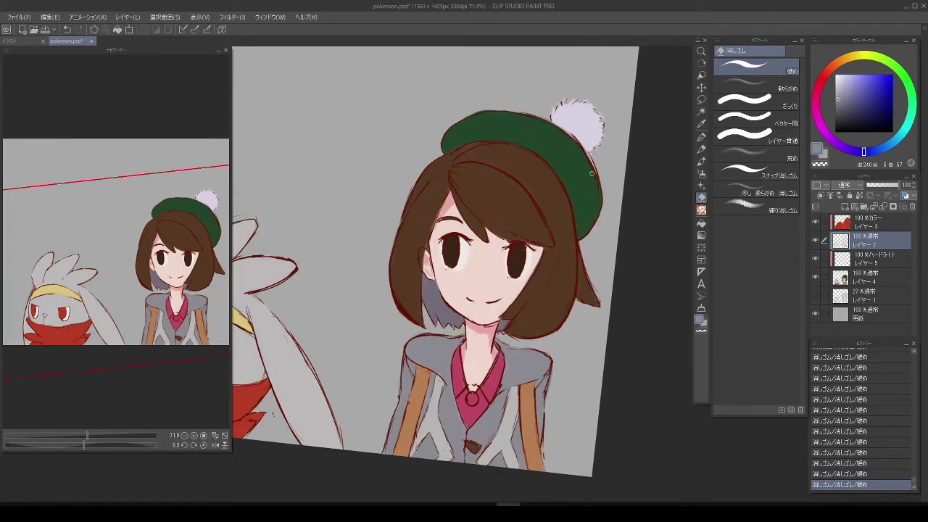
{"action": "left_click", "coordinate": [590, 198], "text": "alt"}
{"action": "key", "text": "b"}
{"action": "mouse_move", "coordinate": [492, 110]}
{"action": "left_mouse_down"}
{"action": "mouse_move", "coordinate": [521, 114]}
{"action": "mouse_move", "coordinate": [559, 142]}
{"action": "mouse_move", "coordinate": [599, 194]}
{"action": "left_mouse_up"}
{"action": "mouse_move", "coordinate": [554, 132]}
{"action": "left_mouse_down"}
{"action": "mouse_move", "coordinate": [600, 198]}
{"action": "mouse_move", "coordinate": [573, 155]}
{"action": "mouse_move", "coordinate": [599, 190]}
{"action": "mouse_move", "coordinate": [589, 186]}
{"action": "left_mouse_up"}
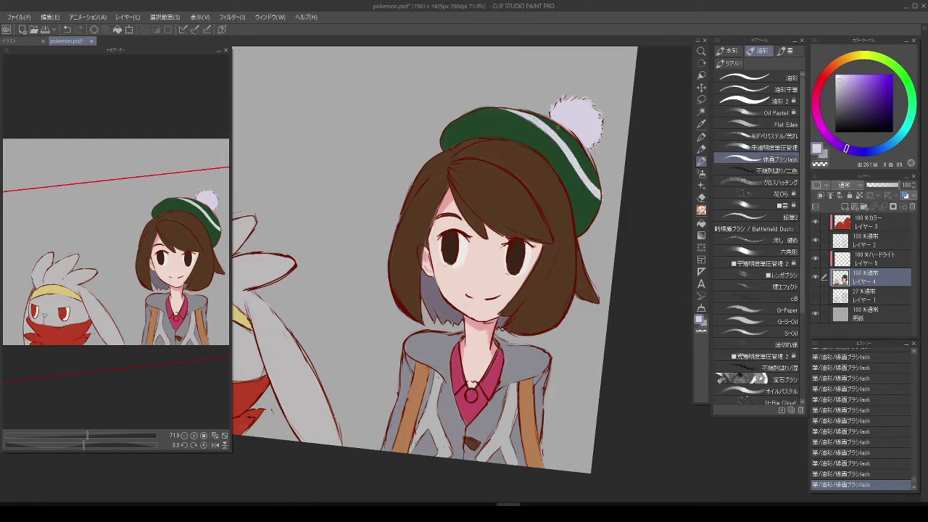
{"action": "left_click_drag", "start_coordinate": [538, 129], "coordinate": [606, 307]}
Step: On the Hard Light layer, paint a dark brown shadow over the grey inner hair below the ear and blend it
{"action": "scroll", "coordinate": [605, 307], "scroll_direction": "down", "scroll_amount": 2}
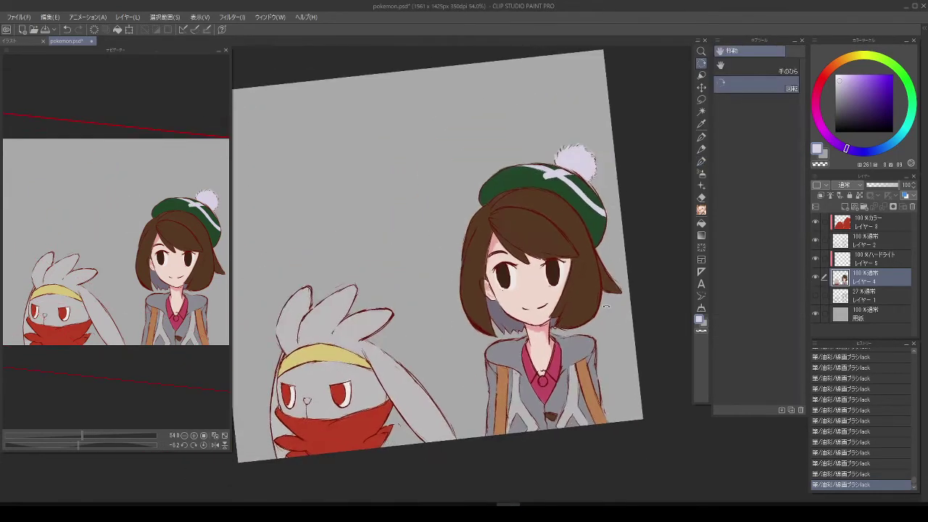
{"action": "left_click", "coordinate": [871, 258]}
{"action": "scroll", "coordinate": [563, 338], "scroll_direction": "up", "scroll_amount": 3}
{"action": "key", "text": "b"}
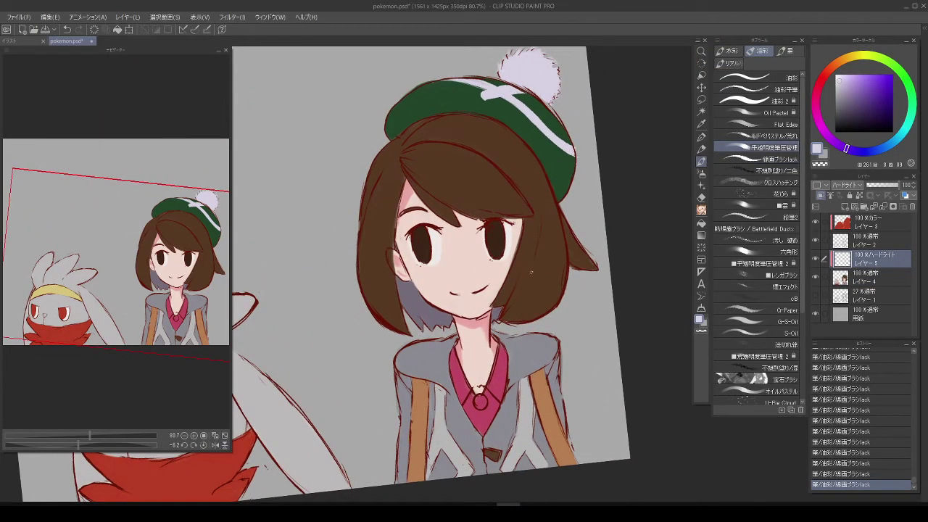
{"action": "scroll", "coordinate": [527, 297], "scroll_direction": "up", "scroll_amount": 2}
{"action": "left_click", "coordinate": [527, 298], "text": "alt"}
{"action": "mouse_move", "coordinate": [388, 292]}
{"action": "left_mouse_down"}
{"action": "mouse_move", "coordinate": [409, 240]}
{"action": "mouse_move", "coordinate": [369, 263]}
{"action": "mouse_move", "coordinate": [379, 283]}
{"action": "left_mouse_up"}
{"action": "key", "text": "ctrl+z"}
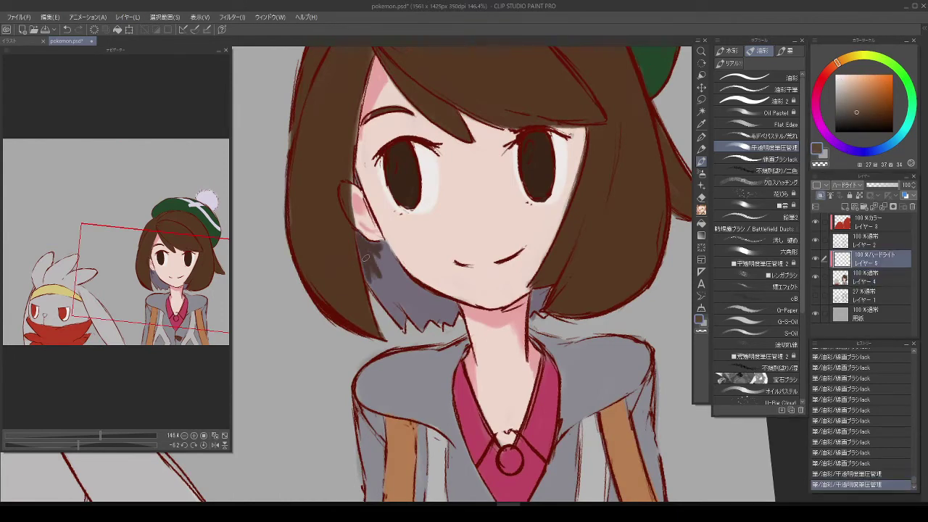
{"action": "mouse_move", "coordinate": [374, 241]}
{"action": "left_mouse_down"}
{"action": "mouse_move", "coordinate": [397, 262]}
{"action": "mouse_move", "coordinate": [374, 283]}
{"action": "left_mouse_up"}
{"action": "scroll", "coordinate": [369, 249], "scroll_direction": "down", "scroll_amount": 2}
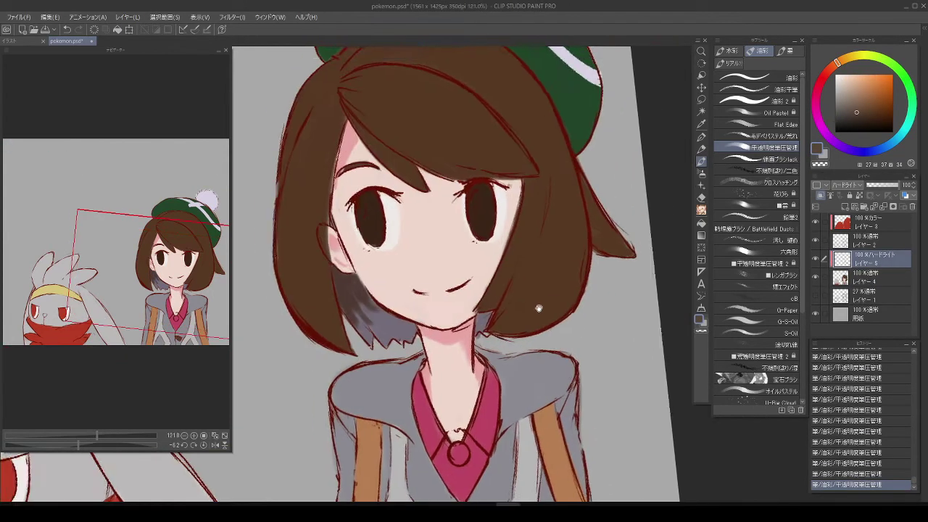
{"action": "key", "text": "j"}
{"action": "left_click_drag", "start_coordinate": [370, 319], "coordinate": [355, 291]}
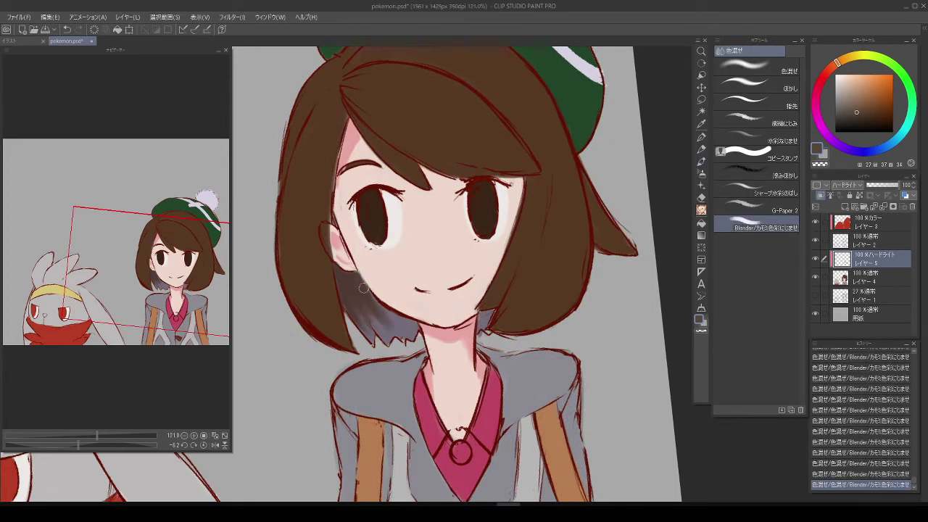
Step: Tint the jagged tips of the inner hair with a light muted purple
{"action": "left_click", "coordinate": [839, 144]}
{"action": "key", "text": "b"}
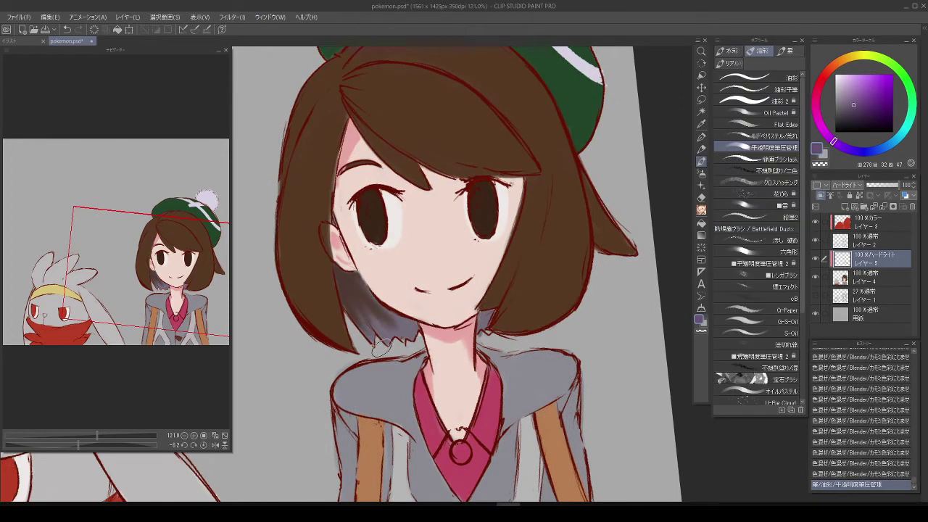
{"action": "left_click", "coordinate": [842, 94]}
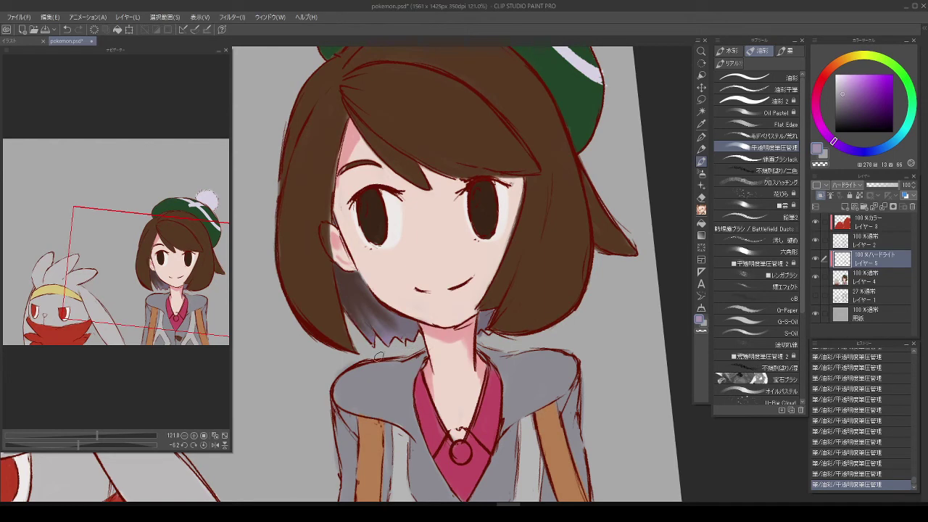
{"action": "scroll", "coordinate": [482, 346], "scroll_direction": "up", "scroll_amount": 3}
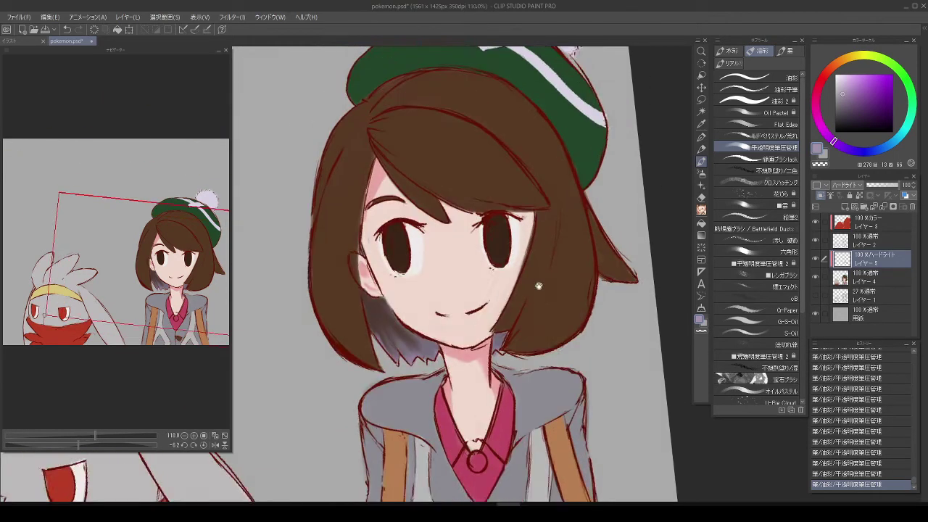
Step: Paint warm orange-brown highlights on the girl's bangs on the Hard Light layer and blend them
{"action": "left_click", "coordinate": [560, 357], "text": "alt"}
{"action": "scroll", "coordinate": [501, 211], "scroll_direction": "down", "scroll_amount": 3}
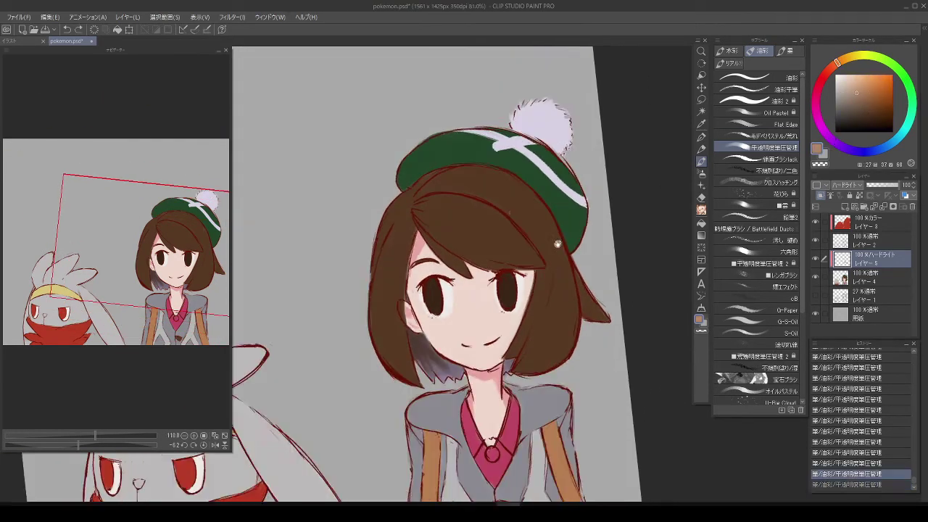
{"action": "mouse_move", "coordinate": [445, 258]}
{"action": "left_mouse_down"}
{"action": "mouse_move", "coordinate": [504, 199]}
{"action": "mouse_move", "coordinate": [468, 251]}
{"action": "mouse_move", "coordinate": [463, 291]}
{"action": "mouse_move", "coordinate": [450, 286]}
{"action": "mouse_move", "coordinate": [468, 300]}
{"action": "mouse_move", "coordinate": [468, 319]}
{"action": "mouse_move", "coordinate": [437, 255]}
{"action": "mouse_move", "coordinate": [478, 245]}
{"action": "mouse_move", "coordinate": [475, 238]}
{"action": "mouse_move", "coordinate": [445, 229]}
{"action": "mouse_move", "coordinate": [472, 255]}
{"action": "mouse_move", "coordinate": [466, 260]}
{"action": "mouse_move", "coordinate": [434, 245]}
{"action": "mouse_move", "coordinate": [429, 211]}
{"action": "mouse_move", "coordinate": [439, 222]}
{"action": "mouse_move", "coordinate": [415, 233]}
{"action": "mouse_move", "coordinate": [464, 276]}
{"action": "mouse_move", "coordinate": [459, 251]}
{"action": "left_mouse_up"}
{"action": "key", "text": "j"}
{"action": "key", "text": "r"}
{"action": "scroll", "coordinate": [435, 254], "scroll_direction": "up", "scroll_amount": 3}
{"action": "key", "text": "b"}
{"action": "key", "text": "j"}
{"action": "key", "text": "b"}
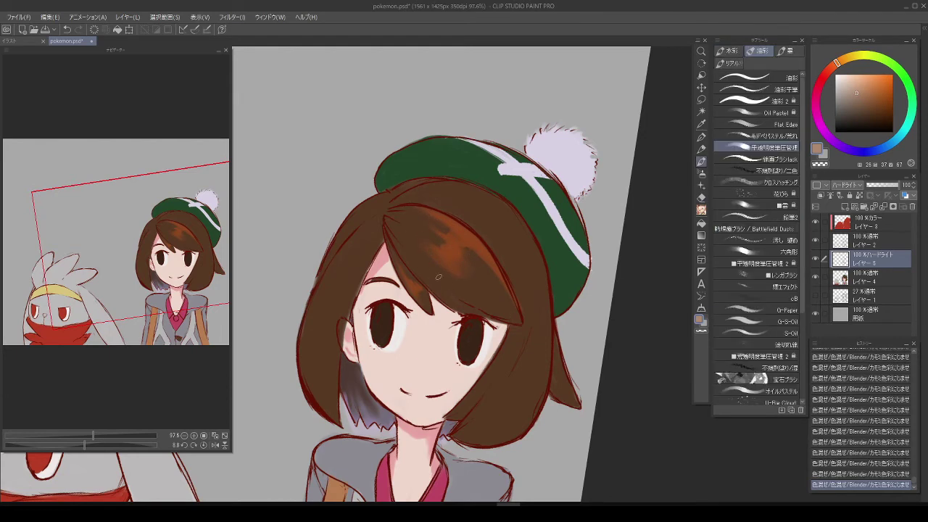
Step: Add orange-brown highlights to the hair beneath the beret and erase the excess along the side hair
{"action": "left_click_drag", "start_coordinate": [509, 305], "coordinate": [502, 286]}
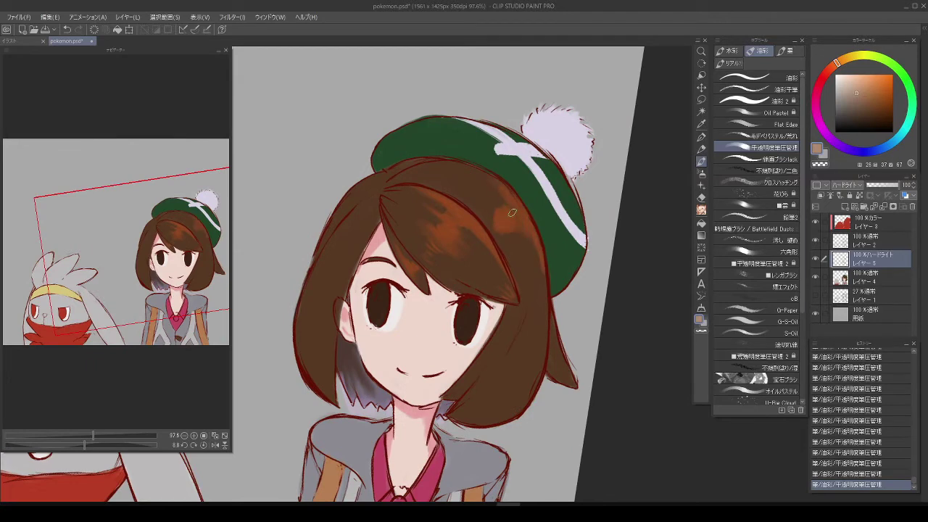
{"action": "key", "text": "e"}
{"action": "left_click_drag", "start_coordinate": [538, 363], "coordinate": [522, 348]}
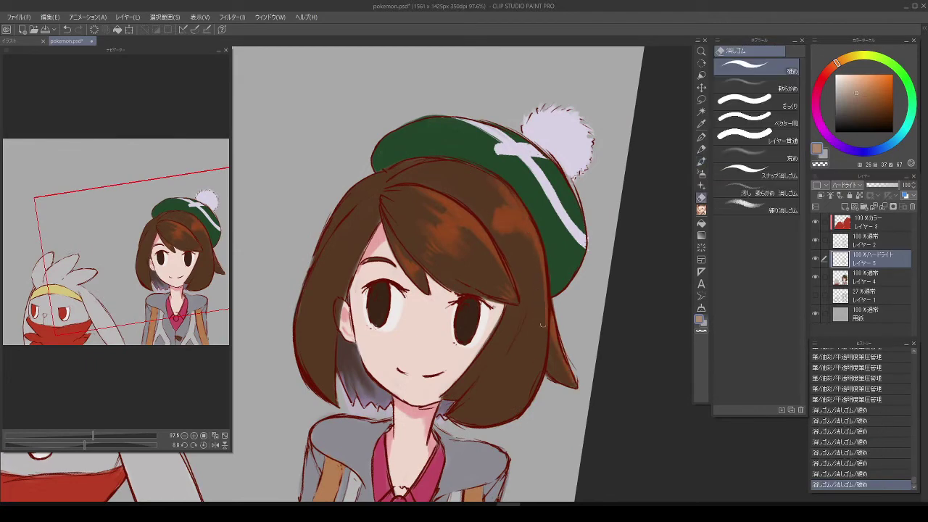
Step: Toggle the Hard Light layer's clipping and undo the latest hair-highlight strokes
{"action": "key", "text": "b"}
{"action": "key", "text": "ctrl+alt+g"}
{"action": "key", "text": "ctrl+z"}
{"action": "key", "text": "ctrl+z"}
{"action": "key", "text": "ctrl+z"}
{"action": "key", "text": "ctrl+z"}
{"action": "key", "text": "ctrl+z"}
{"action": "key", "text": "ctrl+z"}
{"action": "key", "text": "ctrl+z"}
{"action": "key", "text": "ctrl+z"}
{"action": "key", "text": "ctrl+z"}
{"action": "key", "text": "ctrl+z"}
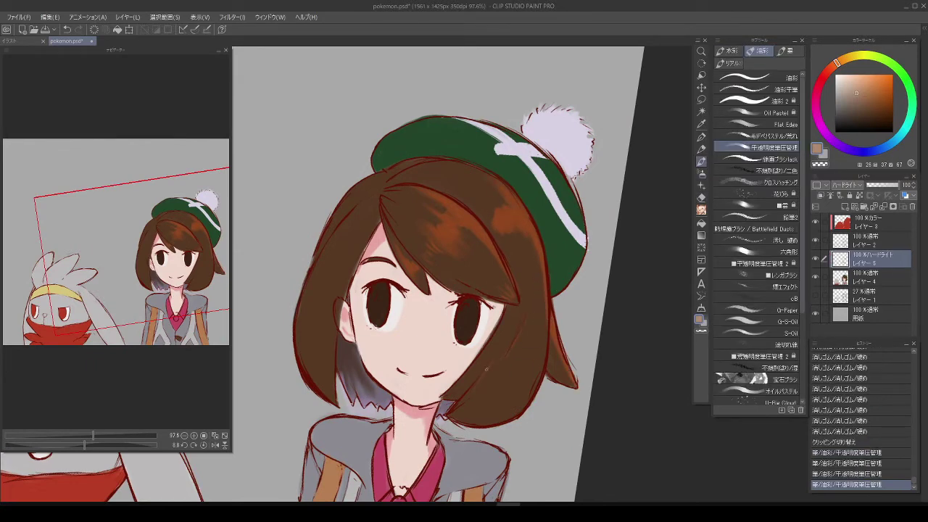
Step: Paint thin orange-brown highlights along the side lock and the upper hair, trimming them with the eraser
{"action": "mouse_move", "coordinate": [519, 396]}
{"action": "left_mouse_down"}
{"action": "mouse_move", "coordinate": [528, 388]}
{"action": "mouse_move", "coordinate": [530, 397]}
{"action": "left_mouse_up"}
{"action": "key", "text": "e"}
{"action": "key", "text": "b"}
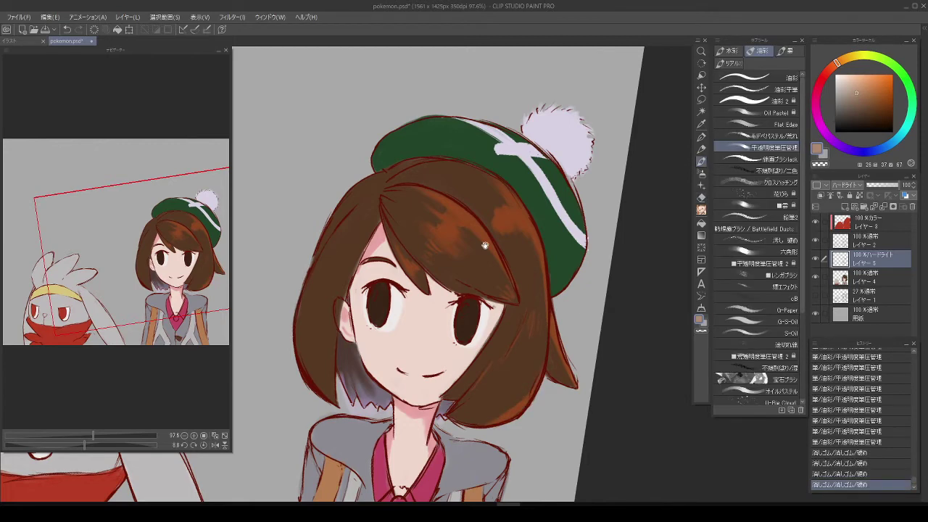
{"action": "mouse_move", "coordinate": [359, 212]}
{"action": "left_mouse_down"}
{"action": "mouse_move", "coordinate": [431, 232]}
{"action": "mouse_move", "coordinate": [326, 247]}
{"action": "mouse_move", "coordinate": [421, 249]}
{"action": "mouse_move", "coordinate": [418, 287]}
{"action": "mouse_move", "coordinate": [435, 276]}
{"action": "mouse_move", "coordinate": [464, 218]}
{"action": "left_mouse_up"}
Step: Shade the magenta collar with dark muted rose and erase stray line art around the collar and above the pendant
{"action": "scroll", "coordinate": [485, 299], "scroll_direction": "up", "scroll_amount": 3}
{"action": "key", "text": "b"}
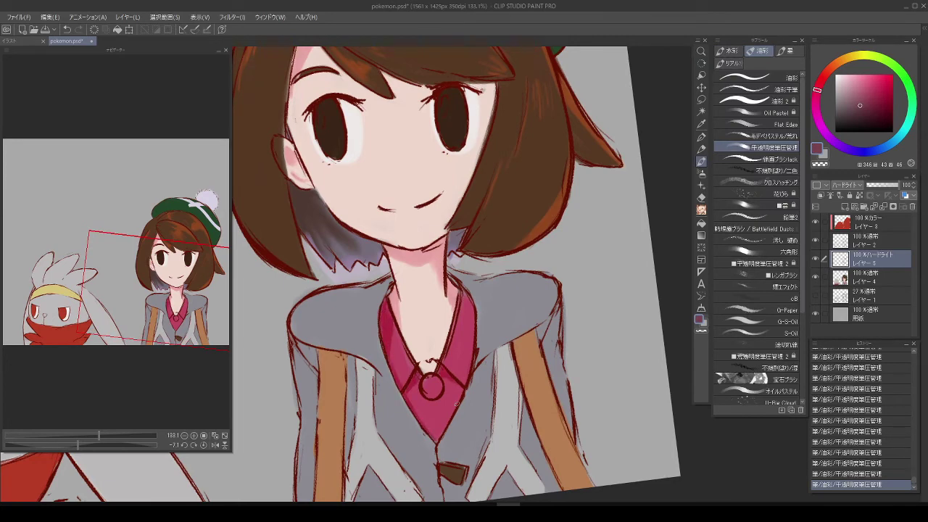
{"action": "key", "text": "alt+bracketright"}
{"action": "key", "text": "e"}
{"action": "left_click_drag", "start_coordinate": [456, 293], "coordinate": [444, 344]}
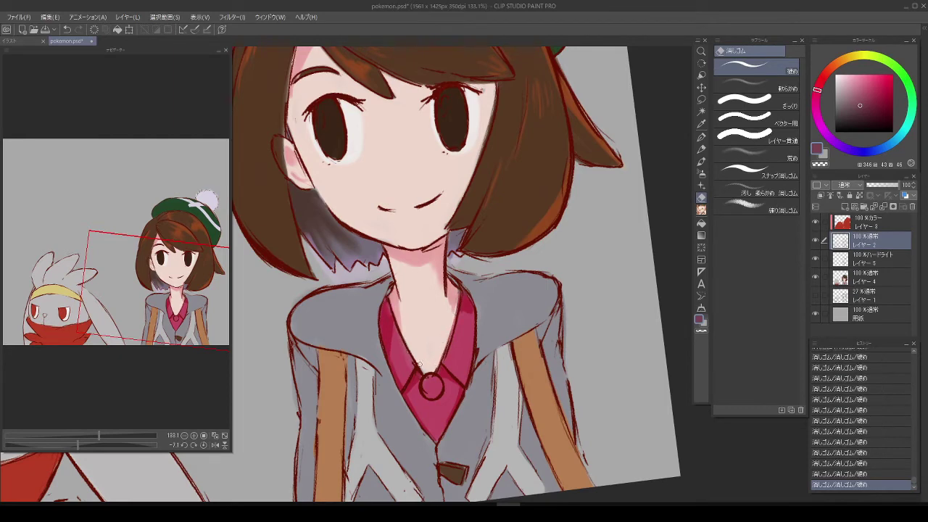
{"action": "left_click", "coordinate": [418, 364], "text": "alt"}
{"action": "key", "text": "b"}
{"action": "key", "text": "e"}
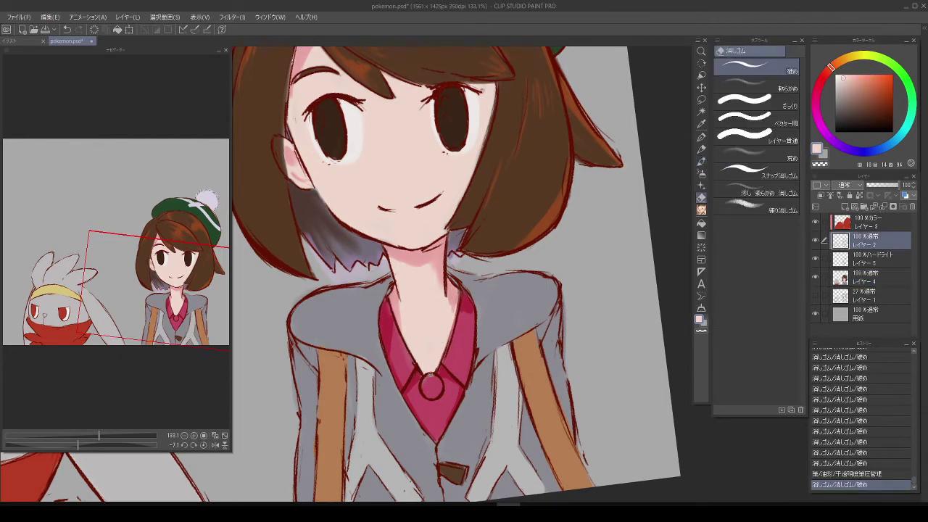
Step: Fill the round pendant with light pink on the base-colour layer
{"action": "left_click", "coordinate": [430, 378], "text": "alt"}
{"action": "key", "text": "b"}
{"action": "left_click", "coordinate": [431, 384], "text": "ctrl"}
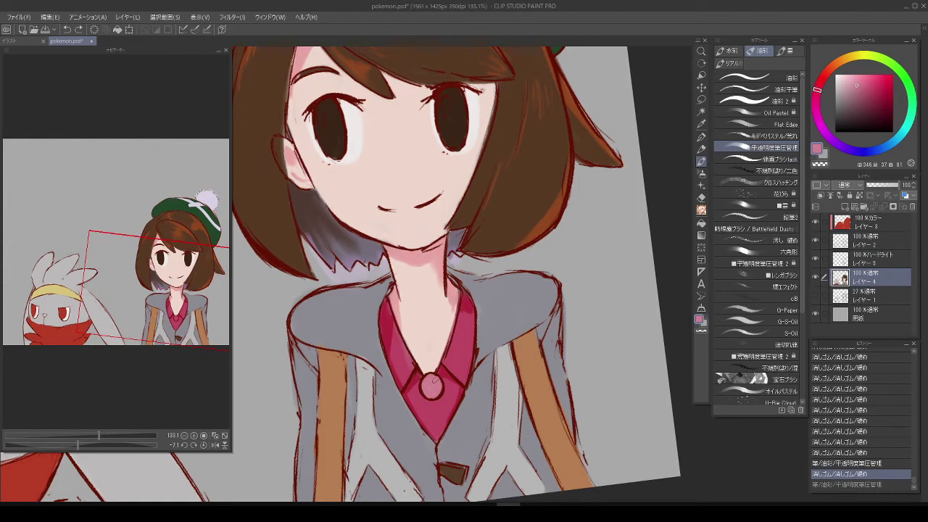
Step: Draw a dark-rose shadow on the collar beside the pendant with the line-art brush on the Hard Light layer
{"action": "scroll", "coordinate": [433, 380], "scroll_direction": "down", "scroll_amount": 2}
{"action": "scroll", "coordinate": [434, 380], "scroll_direction": "up", "scroll_amount": 1}
{"action": "key", "text": "alt+bracketright"}
{"action": "left_click", "coordinate": [754, 159]}
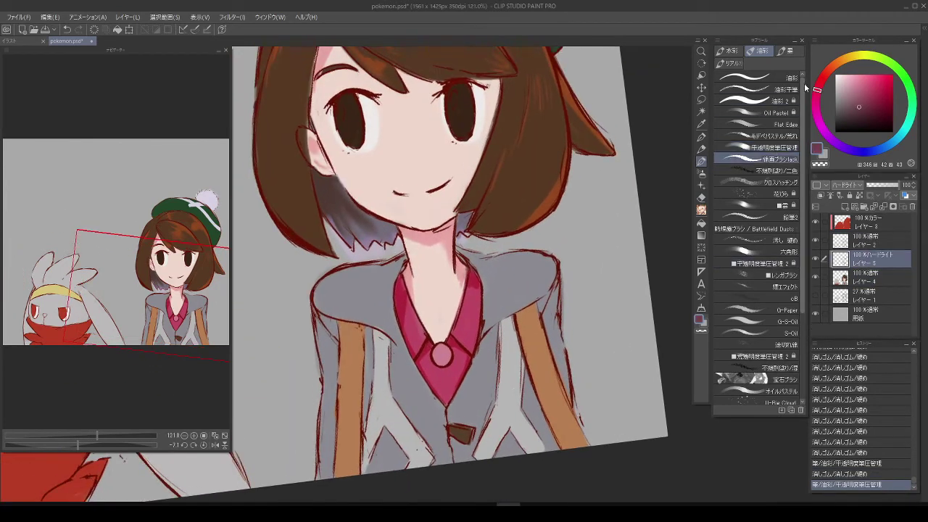
{"action": "left_click_drag", "start_coordinate": [419, 339], "coordinate": [419, 350]}
Step: Hide the colour tint layer and draw a pointed collar edge above the pendant and a curved neckline on the line-art layer
{"action": "left_click", "coordinate": [865, 244]}
{"action": "left_click", "coordinate": [815, 222]}
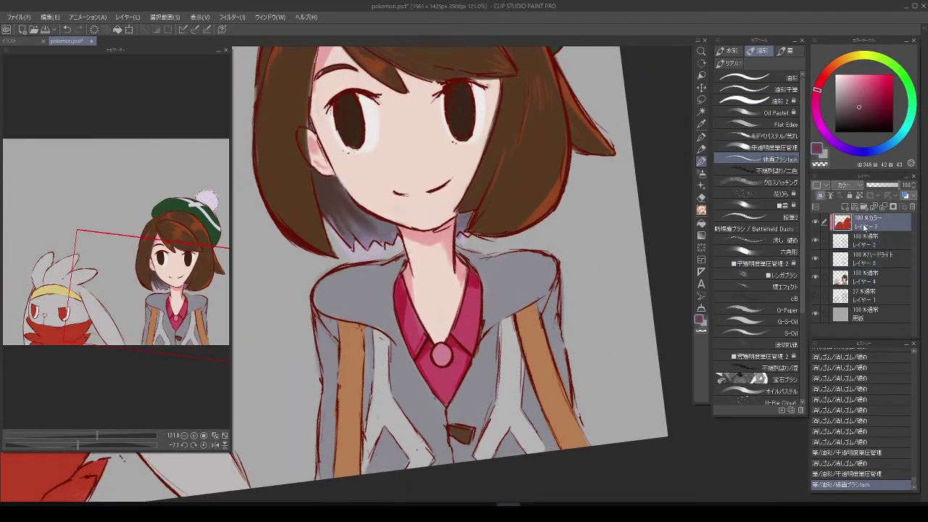
{"action": "left_click", "coordinate": [482, 313], "text": "alt"}
{"action": "left_click_drag", "start_coordinate": [429, 335], "coordinate": [448, 335]}
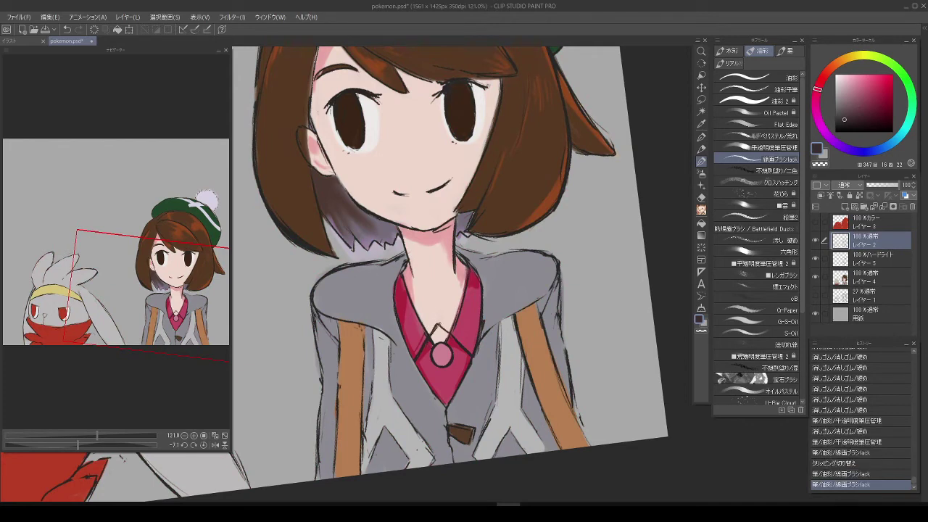
{"action": "left_click_drag", "start_coordinate": [408, 279], "coordinate": [462, 285]}
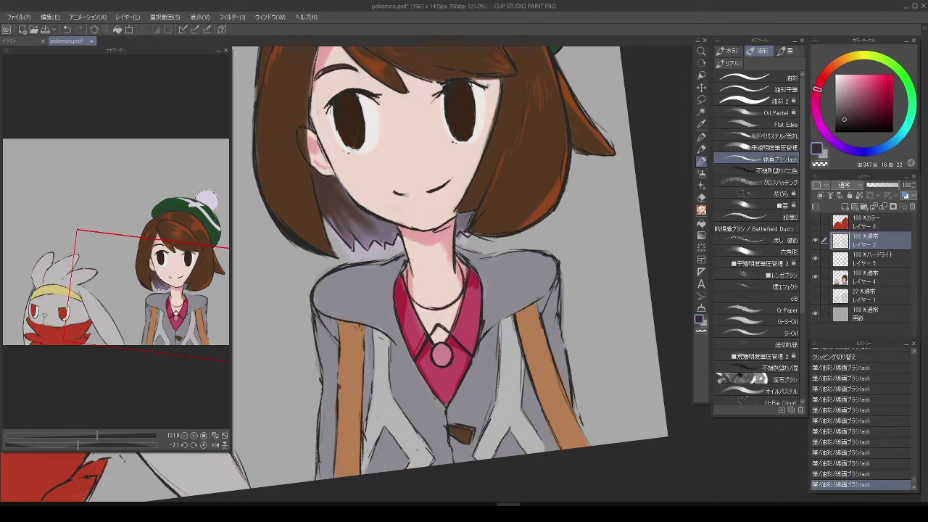
Step: Erase the leftover V-neck lines between the curved neckline and the pendant
{"action": "key", "text": "e"}
{"action": "mouse_move", "coordinate": [423, 323]}
{"action": "left_mouse_down"}
{"action": "mouse_move", "coordinate": [428, 341]}
{"action": "mouse_move", "coordinate": [438, 333]}
{"action": "left_mouse_up"}
{"action": "left_click_drag", "start_coordinate": [435, 327], "coordinate": [443, 334]}
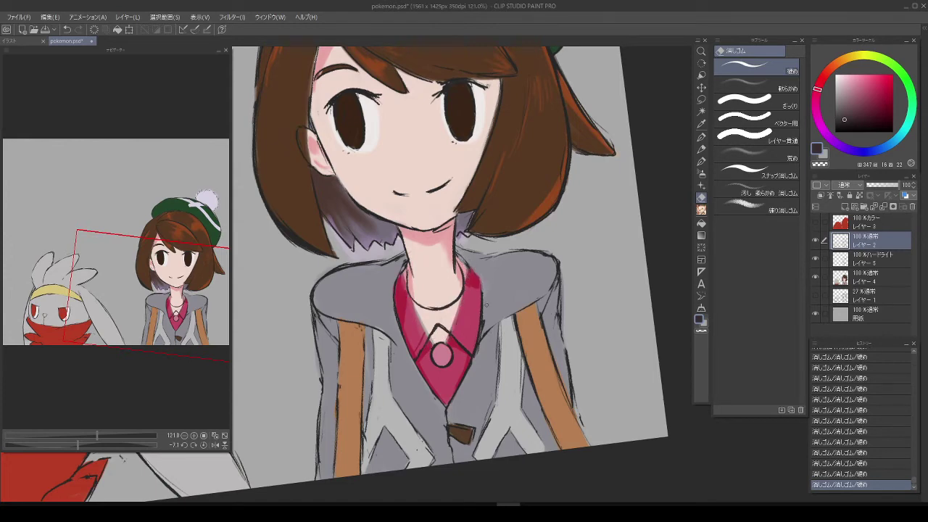
Step: Fill the area between the curved neckline and the pendant with the shirt's magenta on the base-colour layer
{"action": "left_click", "coordinate": [483, 322], "text": "ctrl+shift"}
{"action": "key", "text": "b"}
{"action": "left_click_drag", "start_coordinate": [430, 341], "coordinate": [448, 346]}
{"action": "left_click", "coordinate": [754, 147]}
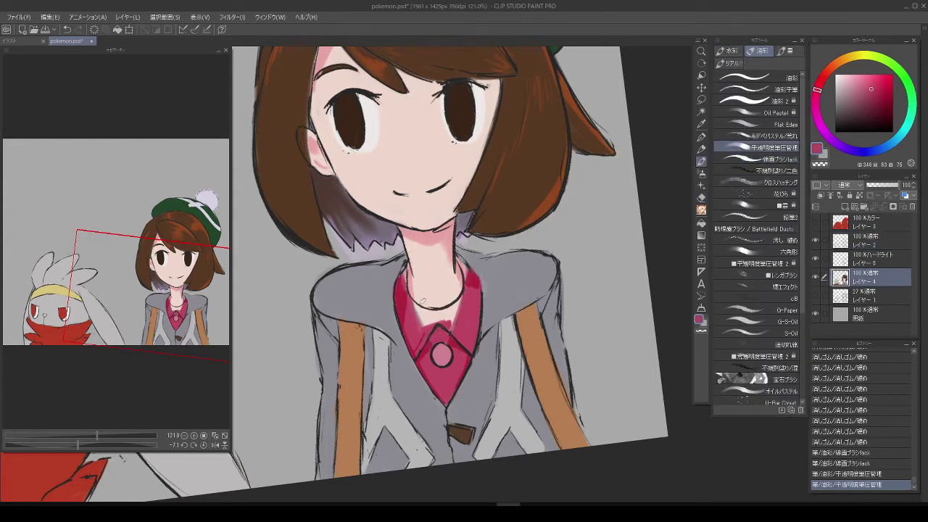
{"action": "left_click_drag", "start_coordinate": [423, 299], "coordinate": [444, 316]}
{"action": "left_click_drag", "start_coordinate": [434, 312], "coordinate": [457, 319]}
{"action": "left_click_drag", "start_coordinate": [440, 313], "coordinate": [458, 322]}
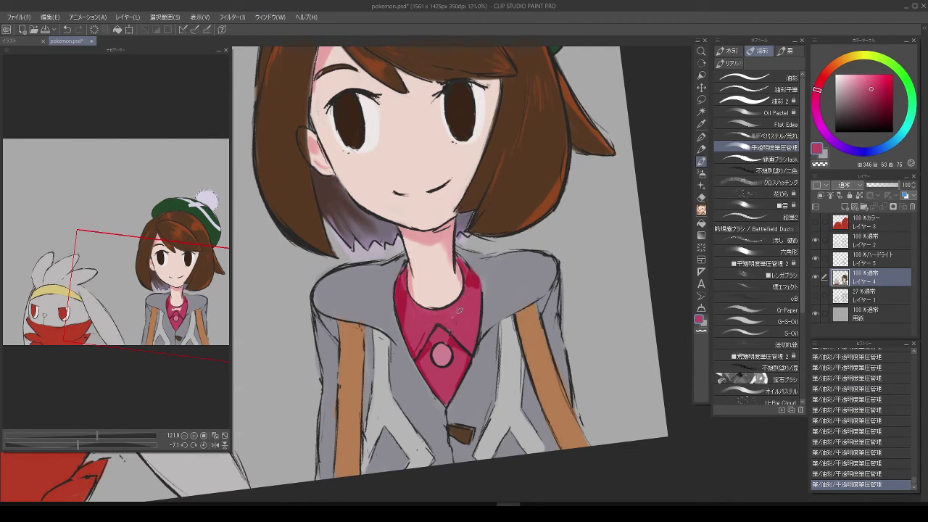
Step: Touch up the hood's grey beside the shirt collar and erase rough lines along the collar on the line-art layer
{"action": "left_click", "coordinate": [493, 290], "text": "alt"}
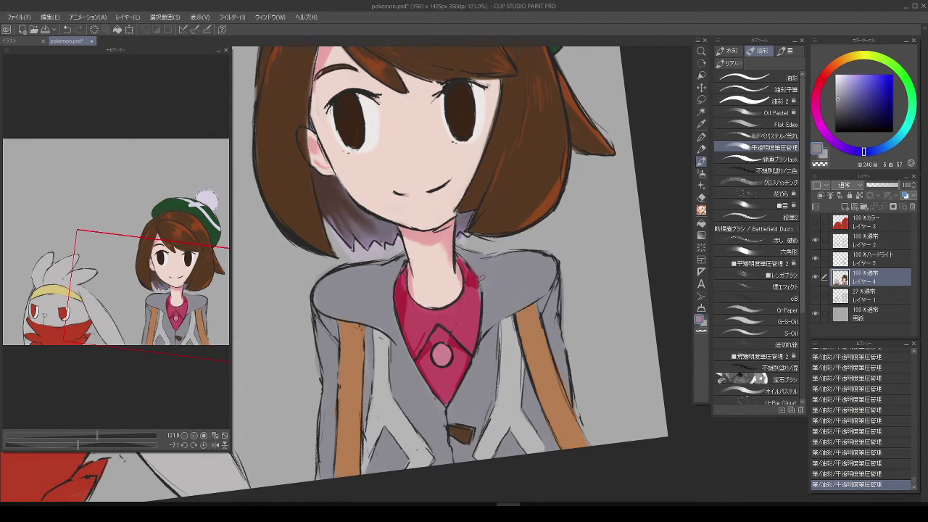
{"action": "key", "text": "e"}
{"action": "left_click", "coordinate": [489, 270], "text": "ctrl+shift"}
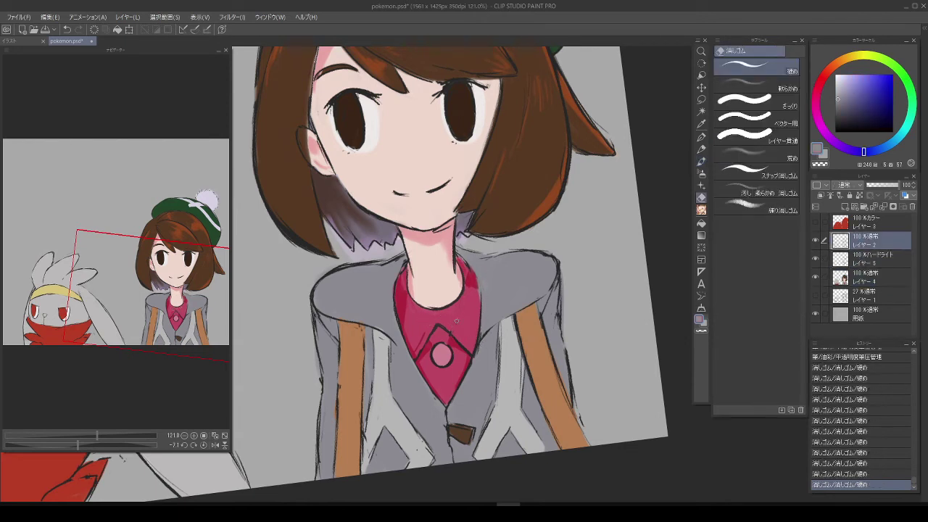
Step: Paint dark-rose shadows on the shirt around the pendant on the Hard Light layer with the line-art brush
{"action": "left_click", "coordinate": [408, 300], "text": "ctrl+shift"}
{"action": "left_click", "coordinate": [408, 300], "text": "alt"}
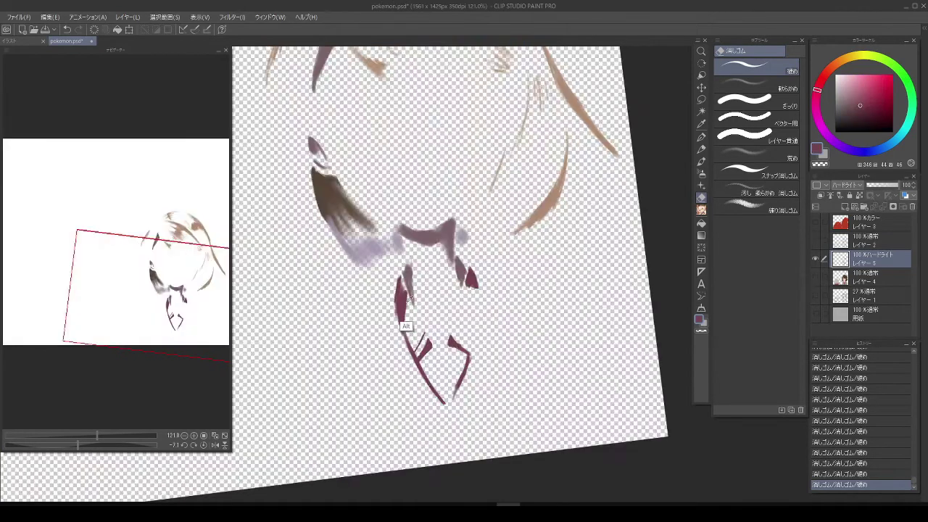
{"action": "key", "text": "b"}
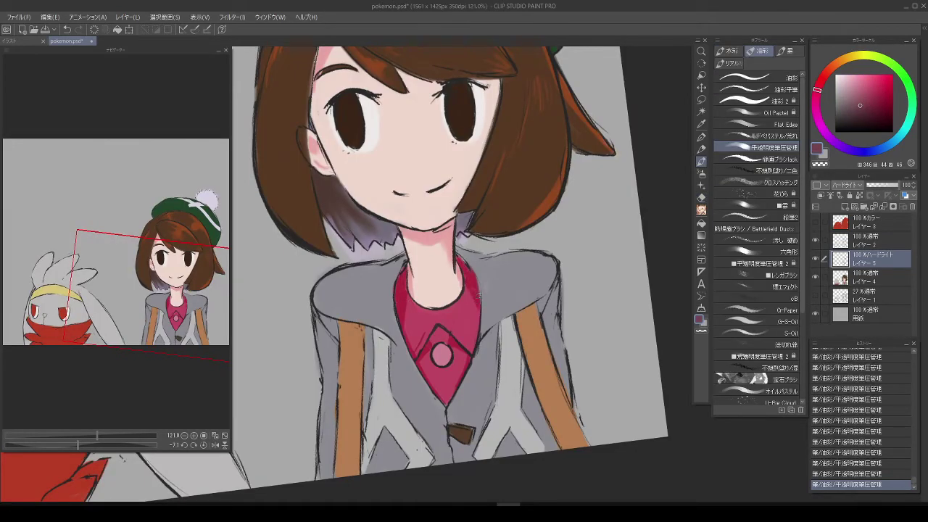
{"action": "key", "text": "period"}
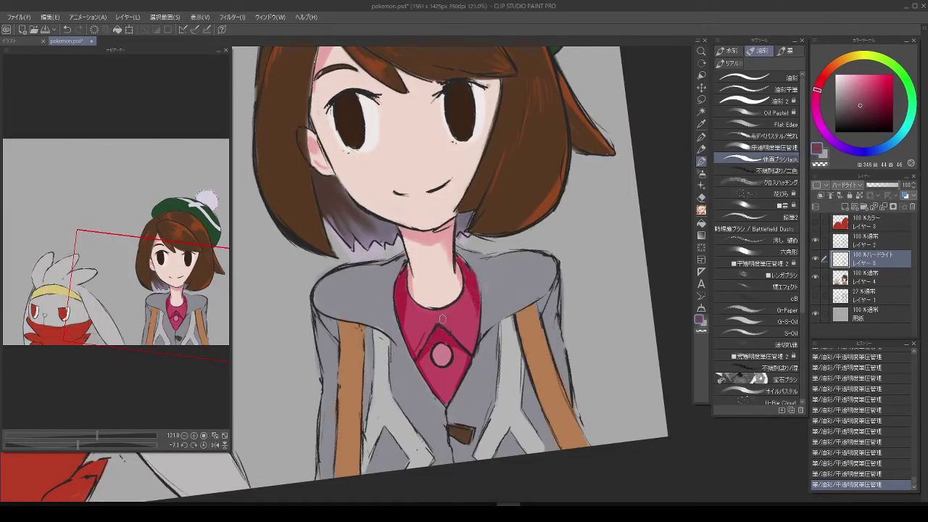
{"action": "left_click_drag", "start_coordinate": [431, 319], "coordinate": [435, 323]}
{"action": "mouse_move", "coordinate": [430, 318]}
{"action": "left_mouse_down"}
{"action": "mouse_move", "coordinate": [438, 324]}
{"action": "mouse_move", "coordinate": [445, 300]}
{"action": "left_mouse_up"}
{"action": "key", "text": "e"}
{"action": "key", "text": "b"}
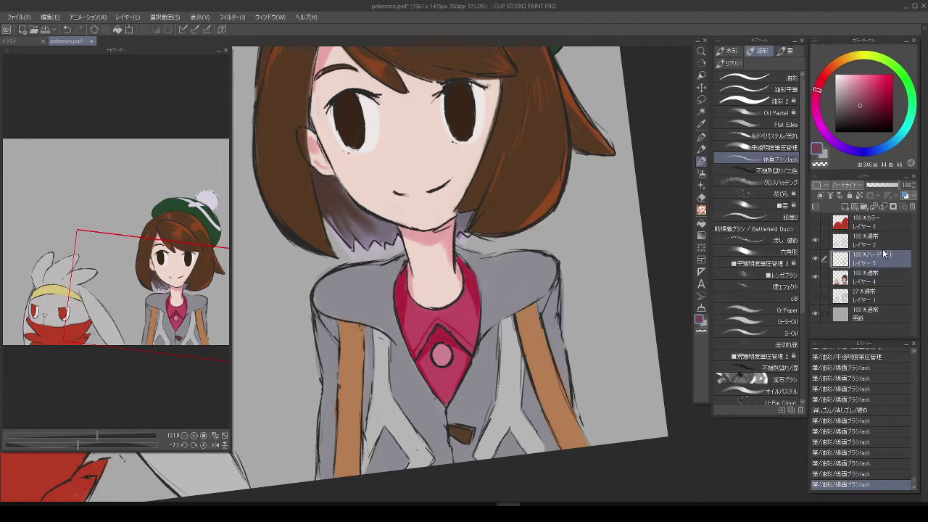
Step: Paint grey-blue shadows along the edges of the jacket's light Y-shaped stripes on the Hard Light layer
{"action": "left_click", "coordinate": [863, 151]}
{"action": "left_click", "coordinate": [841, 99]}
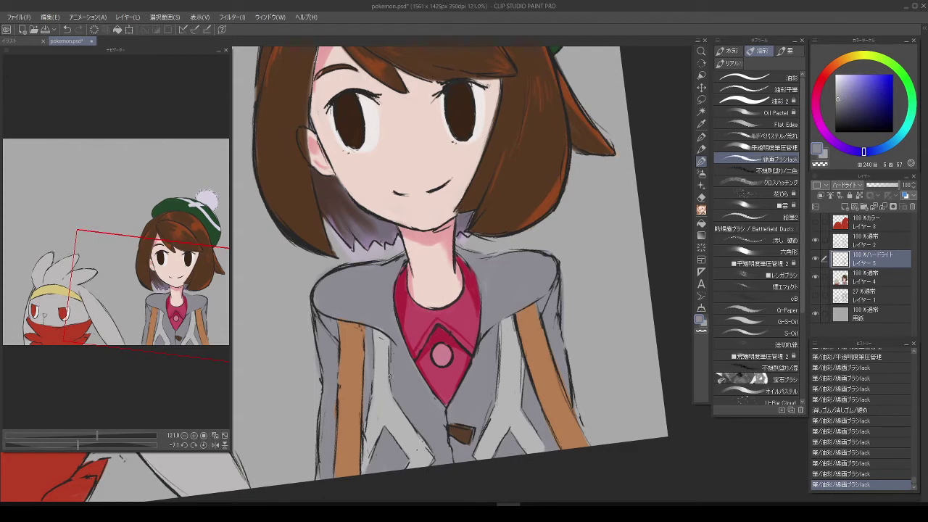
{"action": "left_click", "coordinate": [389, 375], "text": "alt"}
{"action": "left_click_drag", "start_coordinate": [388, 374], "coordinate": [429, 443]}
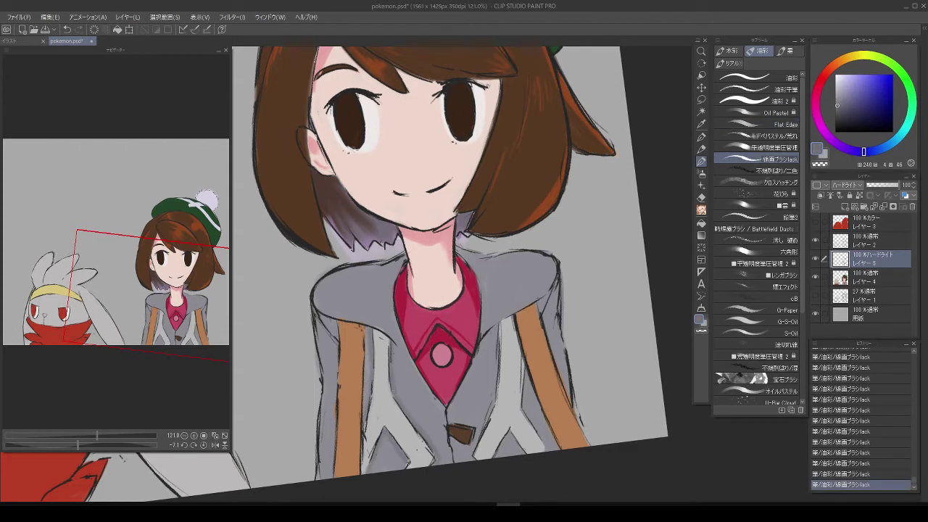
{"action": "left_click_drag", "start_coordinate": [527, 425], "coordinate": [536, 441]}
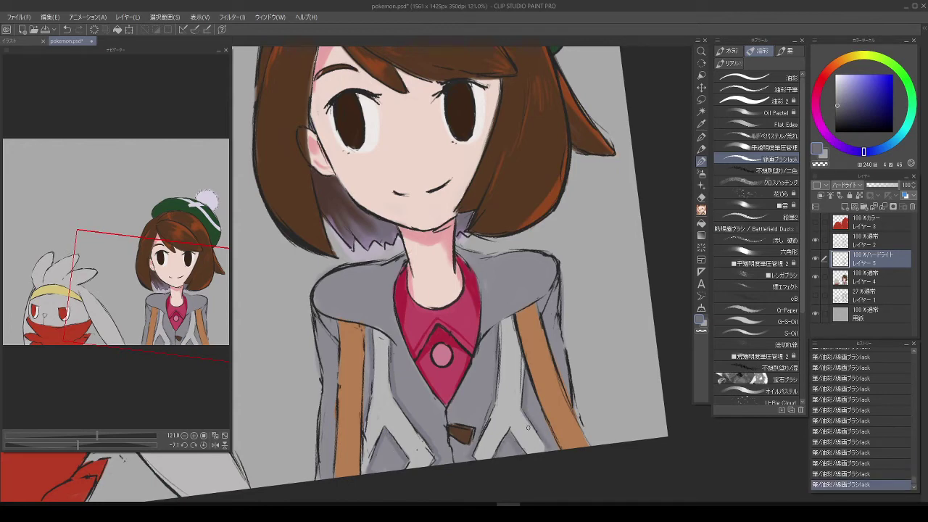
Step: Erase the dark outlines of both light Y-shaped jacket stripes on the line-art layer
{"action": "key", "text": "e"}
{"action": "key", "text": "alt+bracketright"}
{"action": "left_click_drag", "start_coordinate": [395, 435], "coordinate": [410, 464]}
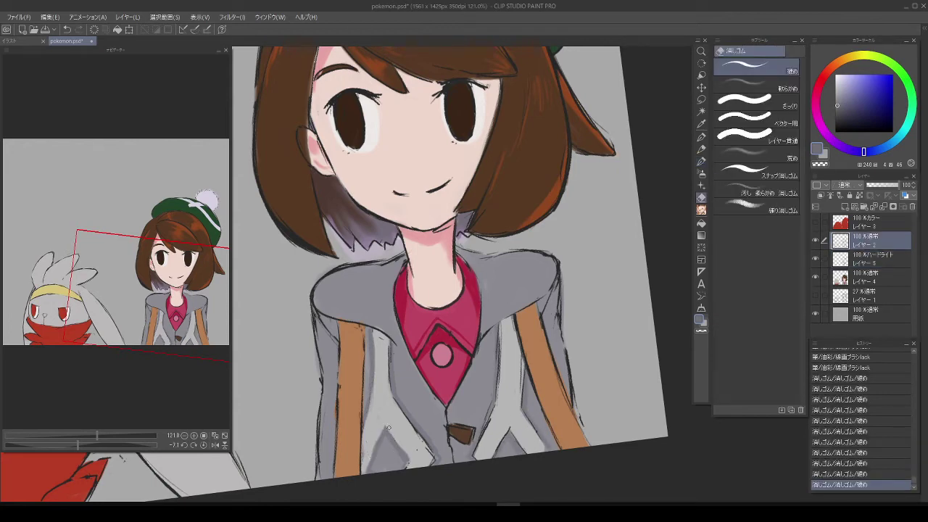
{"action": "left_click_drag", "start_coordinate": [500, 325], "coordinate": [480, 442]}
{"action": "left_click_drag", "start_coordinate": [495, 456], "coordinate": [511, 422]}
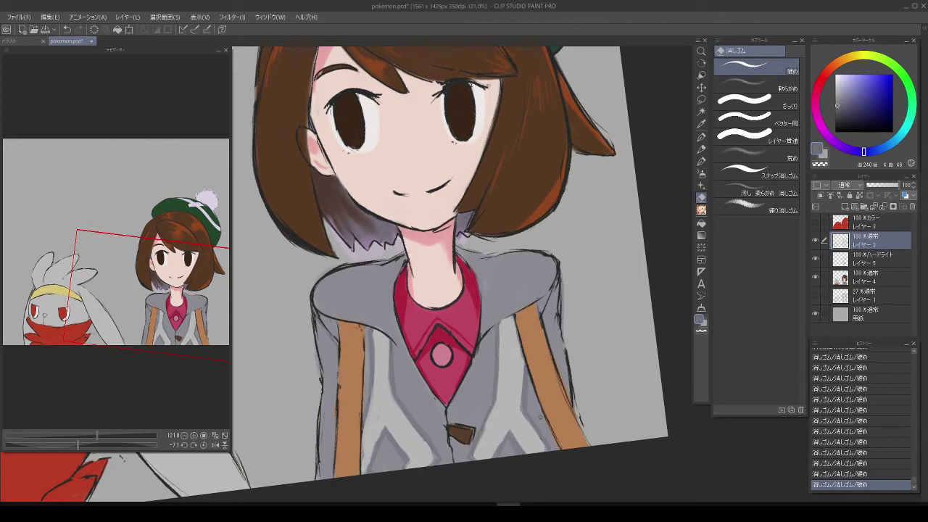
Step: Show the colour tint layer and clip it to the line-art layer
{"action": "scroll", "coordinate": [420, 428], "scroll_direction": "down", "scroll_amount": 2}
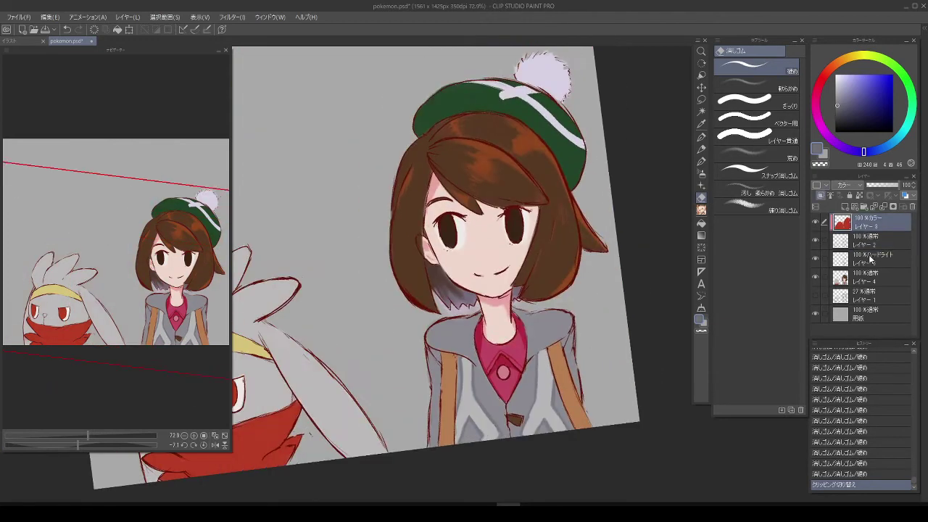
{"action": "key", "text": "alt+bracketleft"}
{"action": "key", "text": "b"}
{"action": "key", "text": "ctrl+alt+g"}
Step: Paint orange highlights on both backpack straps on the Hard Light layer and blend them
{"action": "left_click_drag", "start_coordinate": [419, 428], "coordinate": [419, 413]}
{"action": "key", "text": "j"}
{"action": "key", "text": "b"}
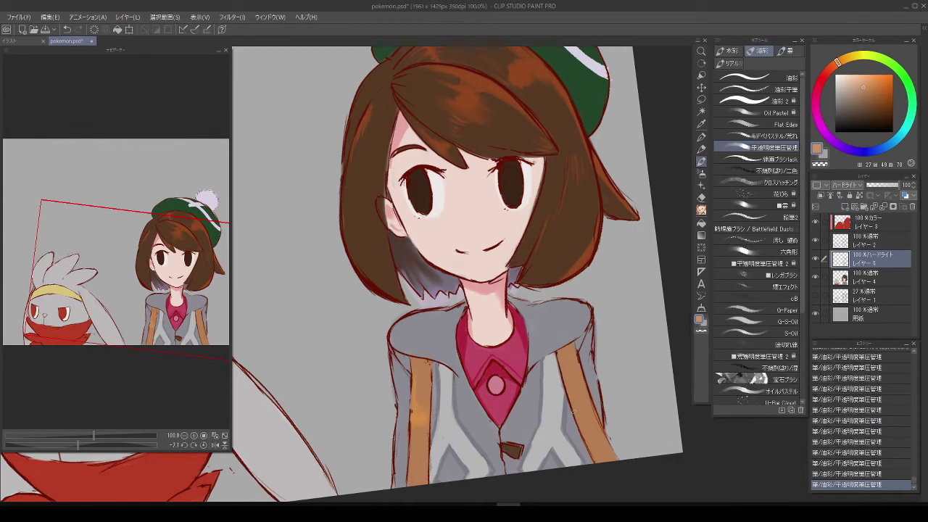
{"action": "key", "text": "j"}
{"action": "left_click_drag", "start_coordinate": [580, 403], "coordinate": [574, 338]}
{"action": "key", "text": "b"}
Step: Paint brown shadows toward the lower ends of both backpack straps and blend them into the orange
{"action": "left_click", "coordinate": [418, 464], "text": "alt"}
{"action": "left_click_drag", "start_coordinate": [418, 458], "coordinate": [417, 472]}
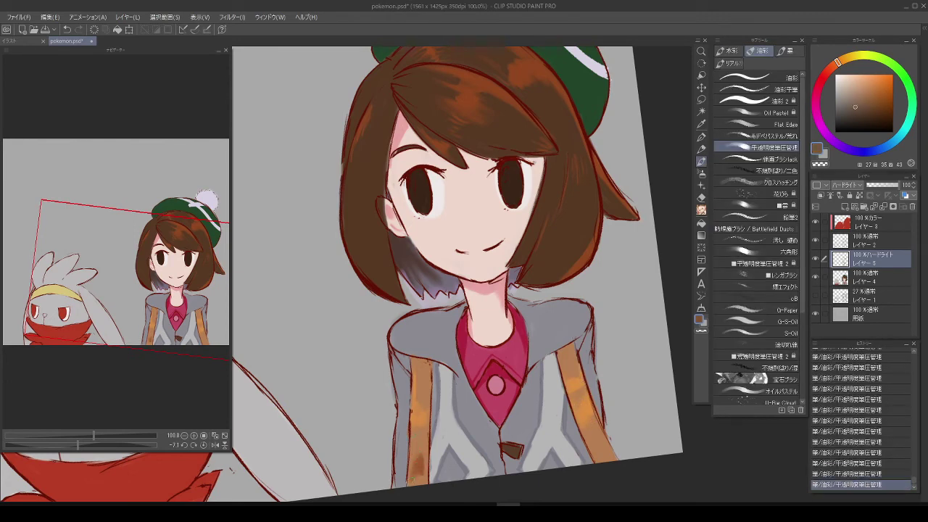
{"action": "left_click_drag", "start_coordinate": [417, 439], "coordinate": [393, 415]}
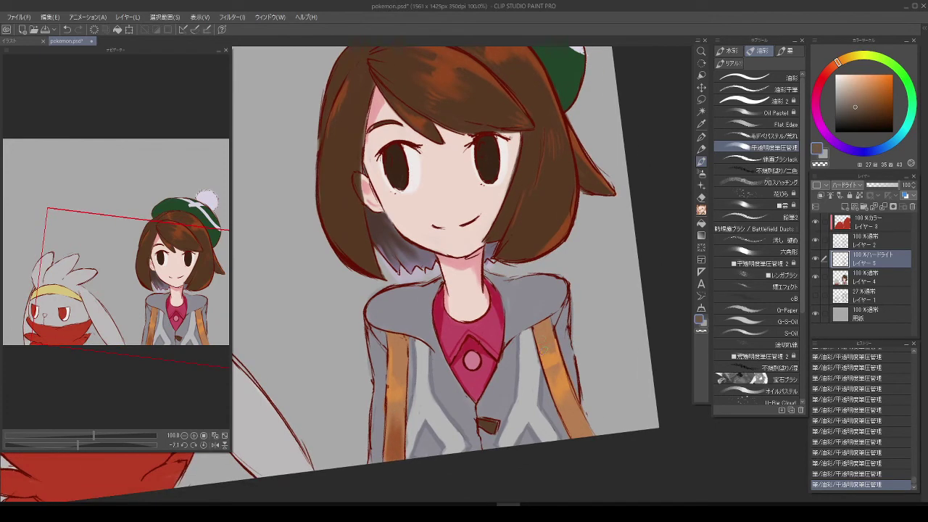
{"action": "key", "text": "j"}
{"action": "left_click_drag", "start_coordinate": [550, 339], "coordinate": [548, 335]}
{"action": "key", "text": "b"}
{"action": "left_click_drag", "start_coordinate": [565, 406], "coordinate": [572, 420]}
{"action": "key", "text": "j"}
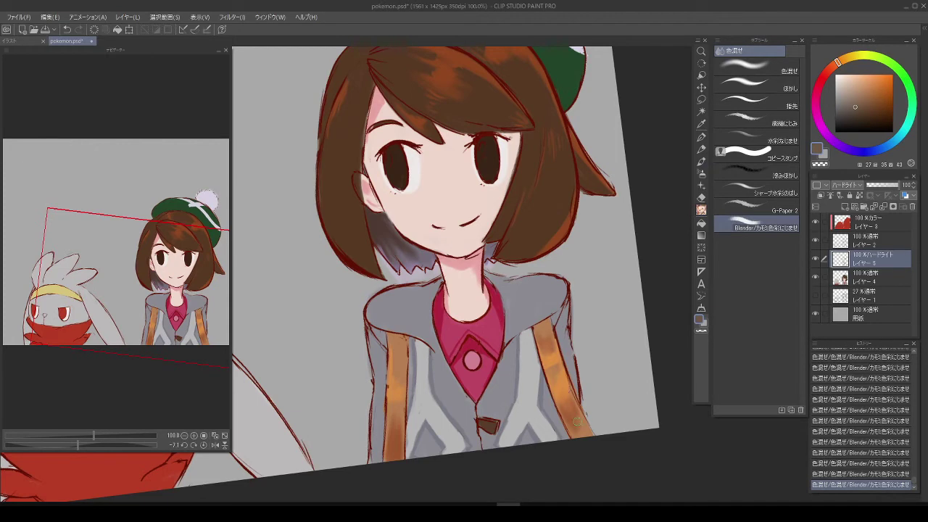
{"action": "scroll", "coordinate": [554, 368], "scroll_direction": "down", "scroll_amount": 3}
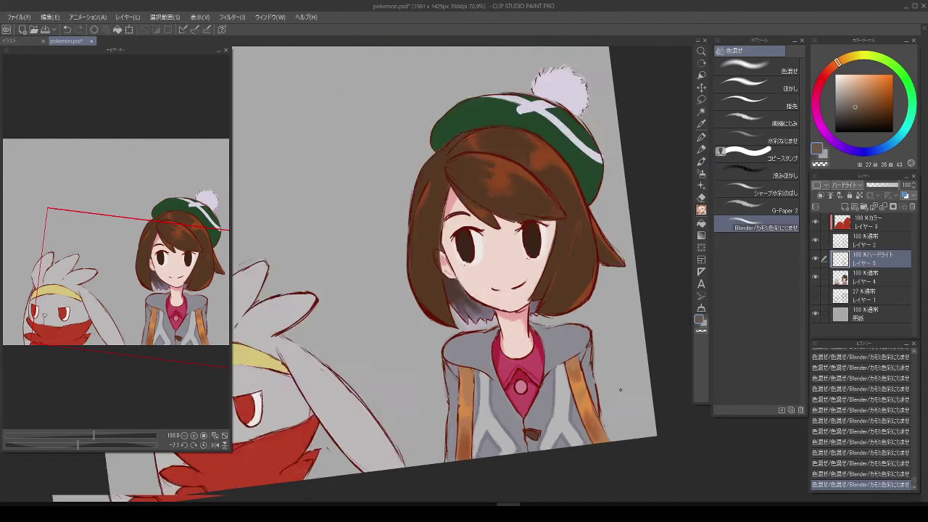
Step: Paint muted blue-violet shadows along the edges of the grey hood on the Hard Light layer
{"action": "scroll", "coordinate": [554, 368], "scroll_direction": "up", "scroll_amount": 2}
{"action": "left_click", "coordinate": [653, 298], "text": "alt"}
{"action": "key", "text": "b"}
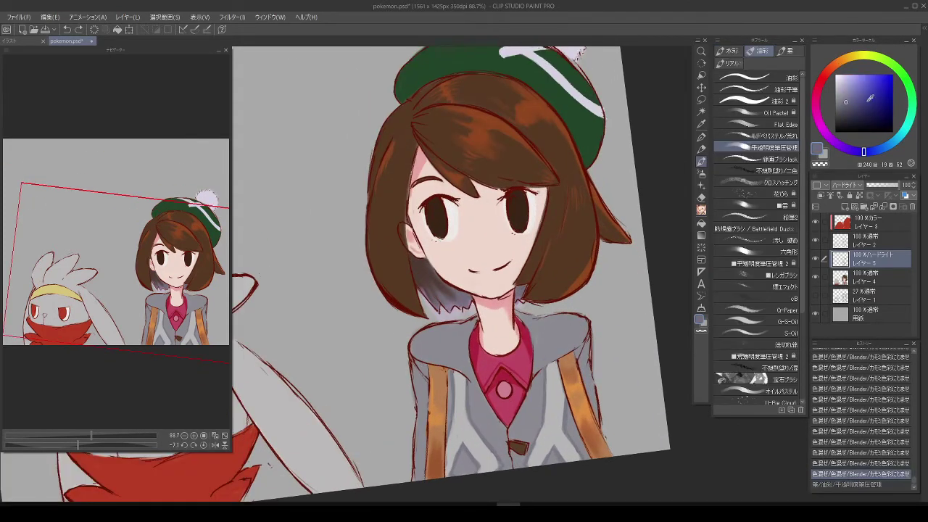
{"action": "left_click", "coordinate": [558, 354], "text": "alt"}
{"action": "left_click", "coordinate": [558, 353], "text": "alt"}
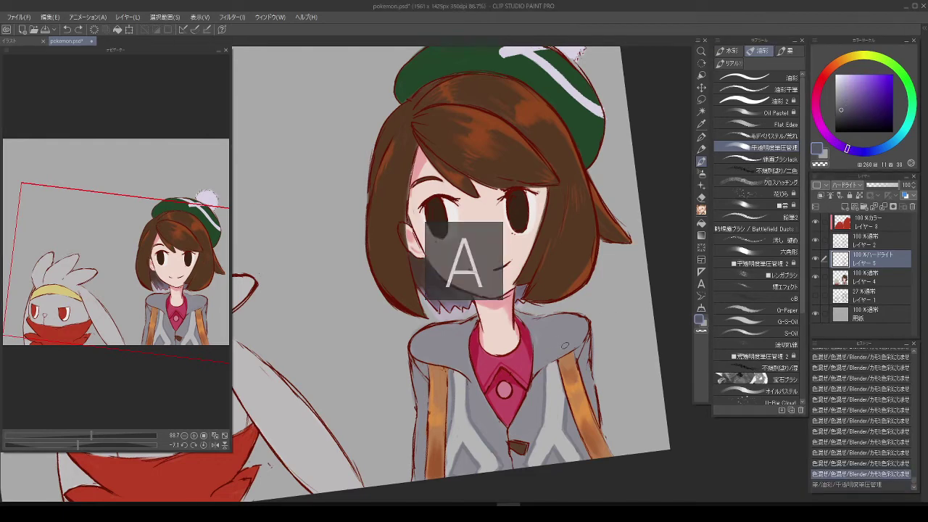
{"action": "key", "text": "ctrl+z"}
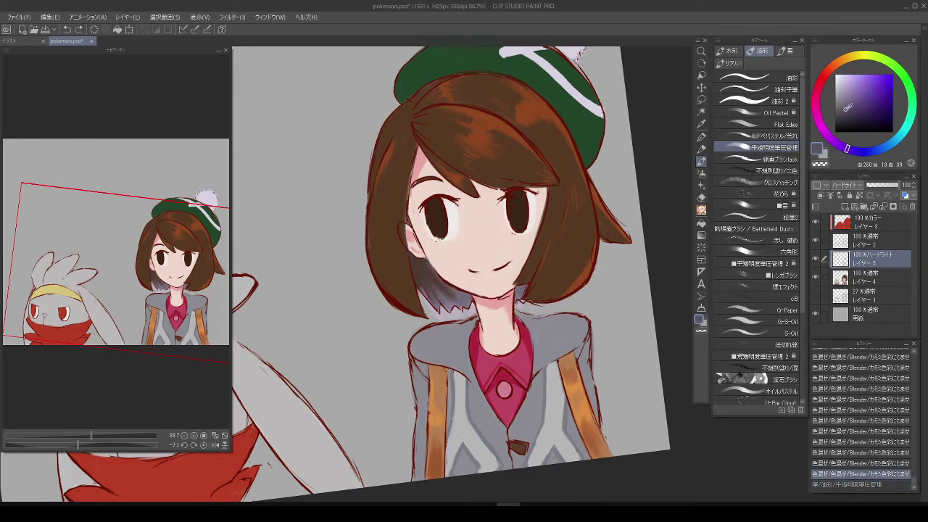
{"action": "mouse_move", "coordinate": [555, 358]}
{"action": "left_mouse_down"}
{"action": "mouse_move", "coordinate": [584, 330]}
{"action": "mouse_move", "coordinate": [524, 313]}
{"action": "left_mouse_up"}
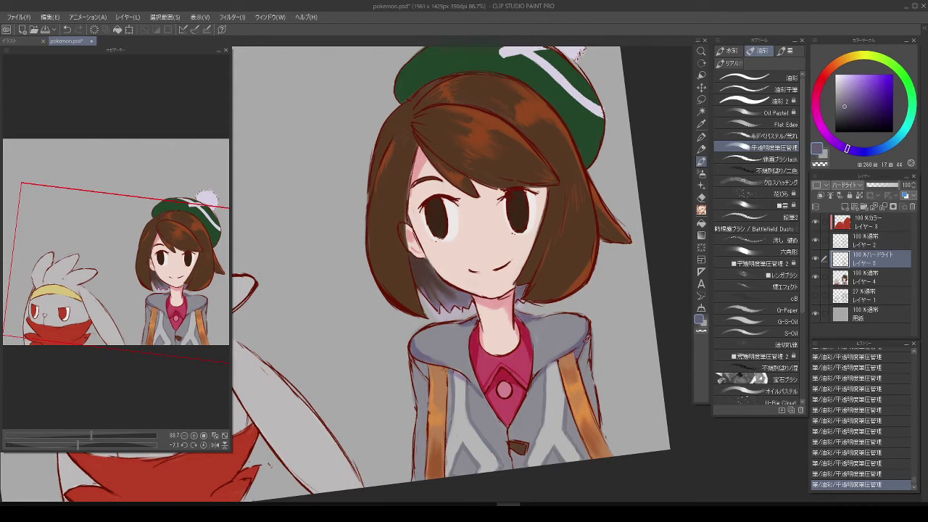
Step: Paint blue-violet shading on the jacket sleeve beside the strap and blend it
{"action": "left_click_drag", "start_coordinate": [439, 395], "coordinate": [421, 330]}
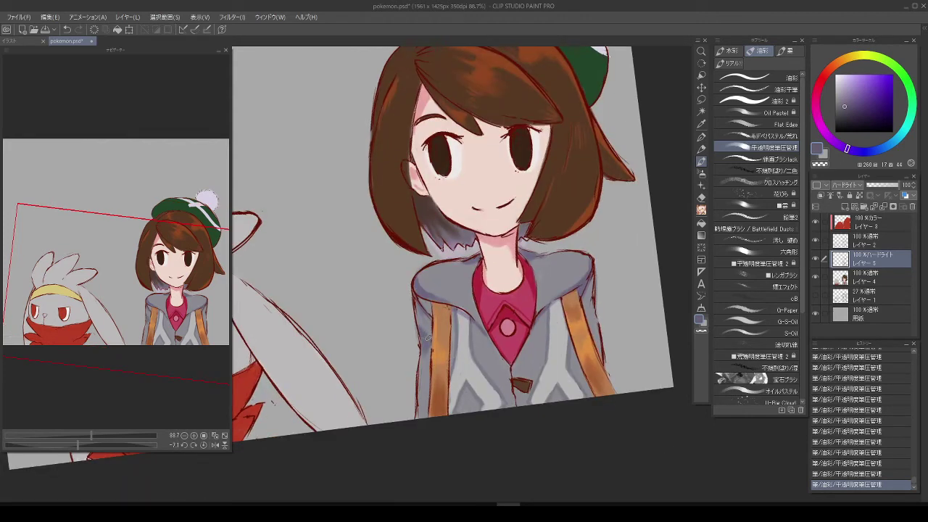
{"action": "key", "text": "j"}
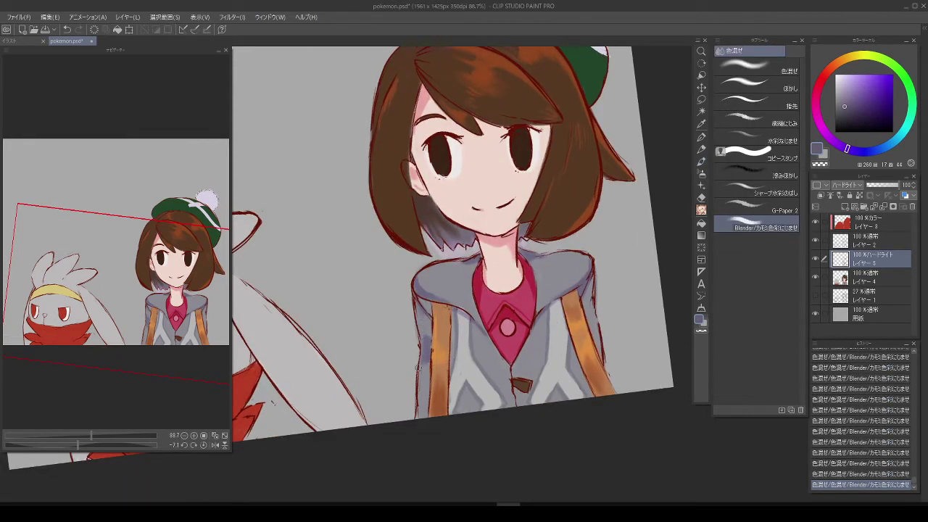
{"action": "left_click_drag", "start_coordinate": [427, 330], "coordinate": [428, 345]}
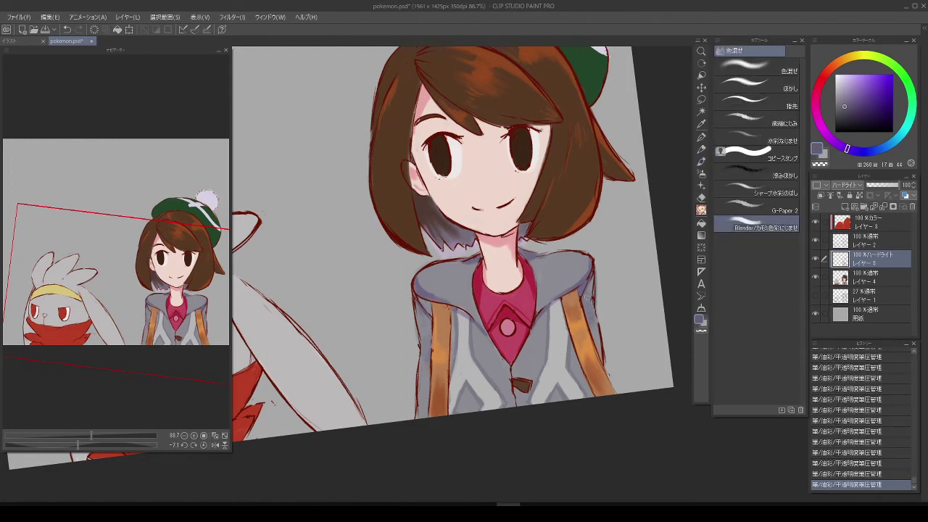
Step: Paint and blend blue-violet shadows on the hood on both sides of the neck
{"action": "key", "text": "b"}
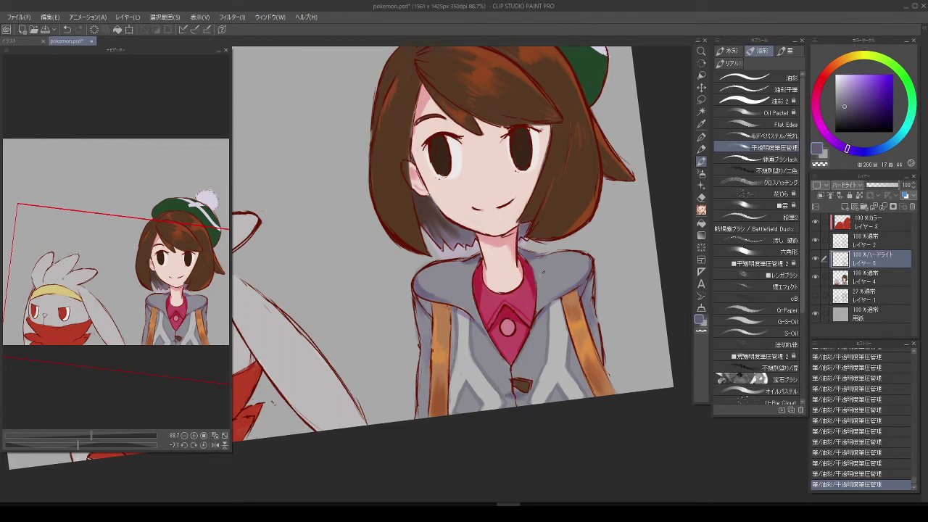
{"action": "key", "text": "j"}
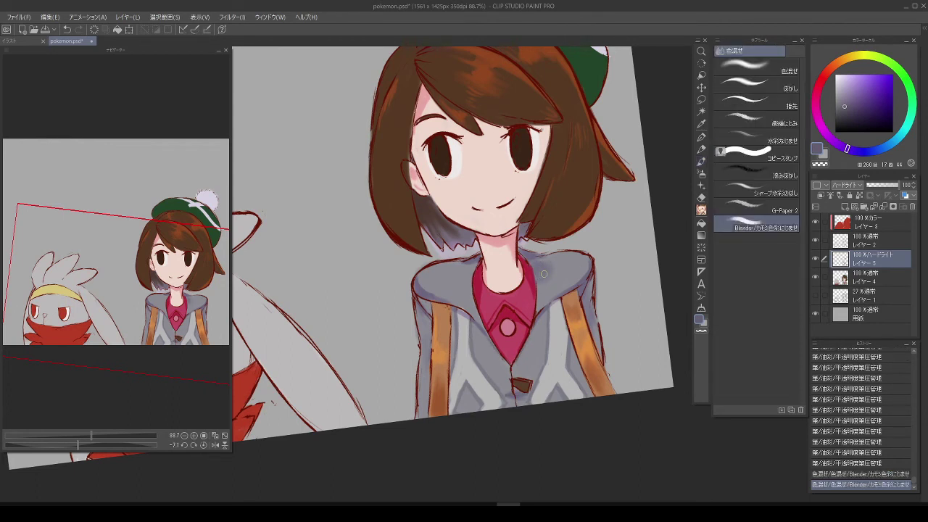
{"action": "key", "text": "b"}
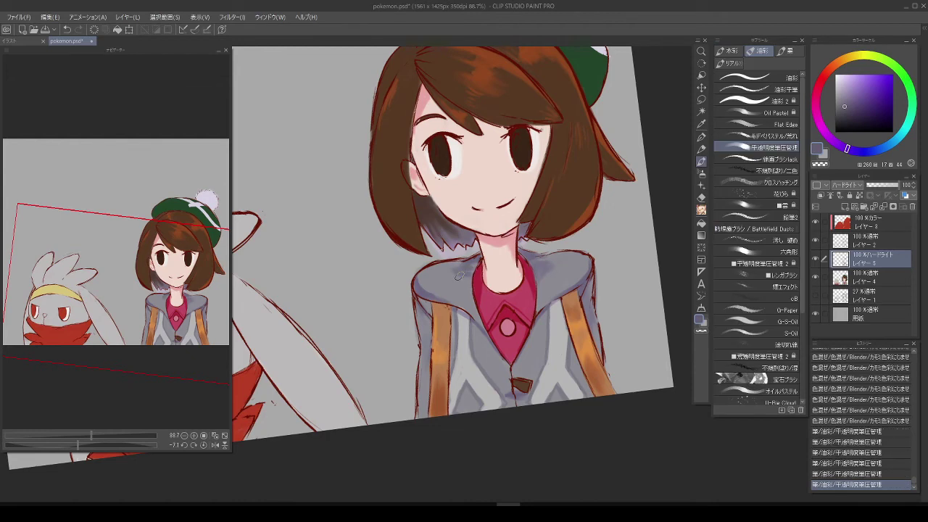
{"action": "key", "text": "j"}
{"action": "left_click_drag", "start_coordinate": [461, 278], "coordinate": [460, 276]}
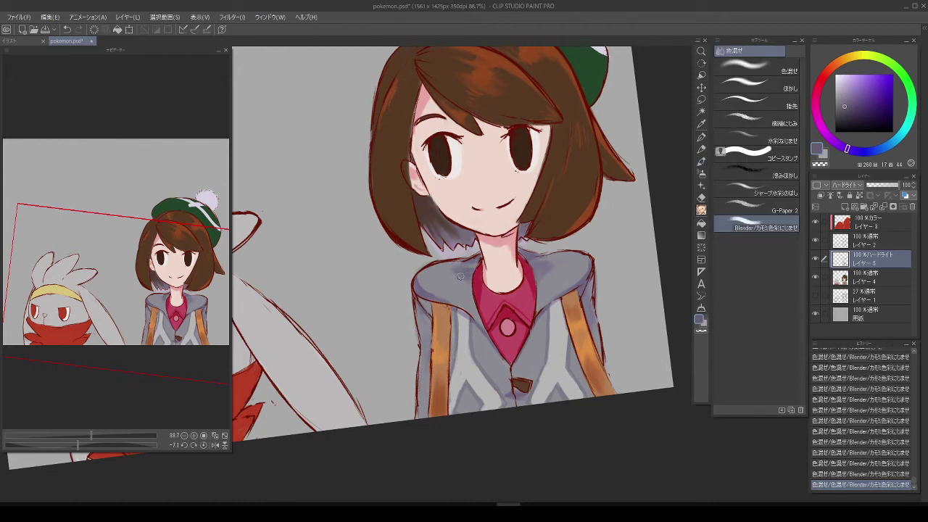
Step: Erase the stray lines inside the eye nearest the visible ear on the line-art layer
{"action": "scroll", "coordinate": [586, 276], "scroll_direction": "up", "scroll_amount": 6}
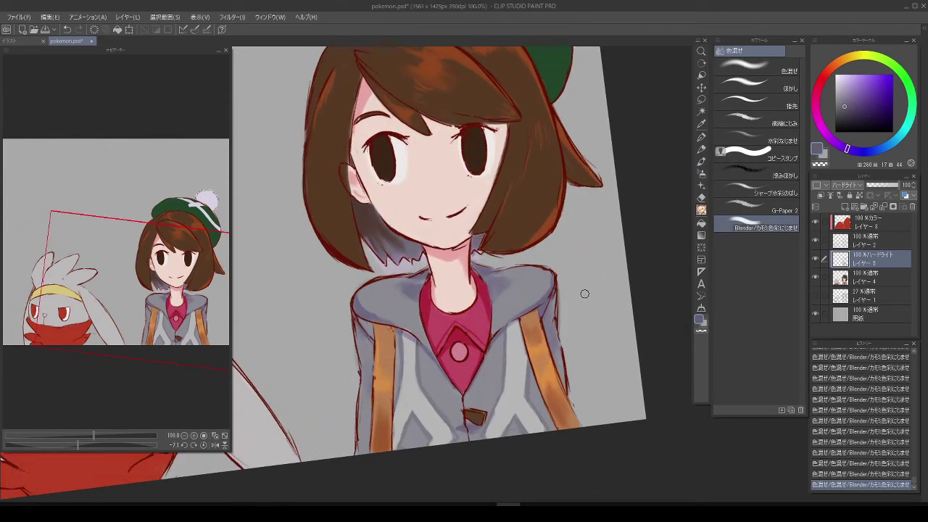
{"action": "key", "text": "alt+bracketright"}
{"action": "key", "text": "e"}
{"action": "left_click", "coordinate": [408, 319]}
{"action": "left_click", "coordinate": [413, 334]}
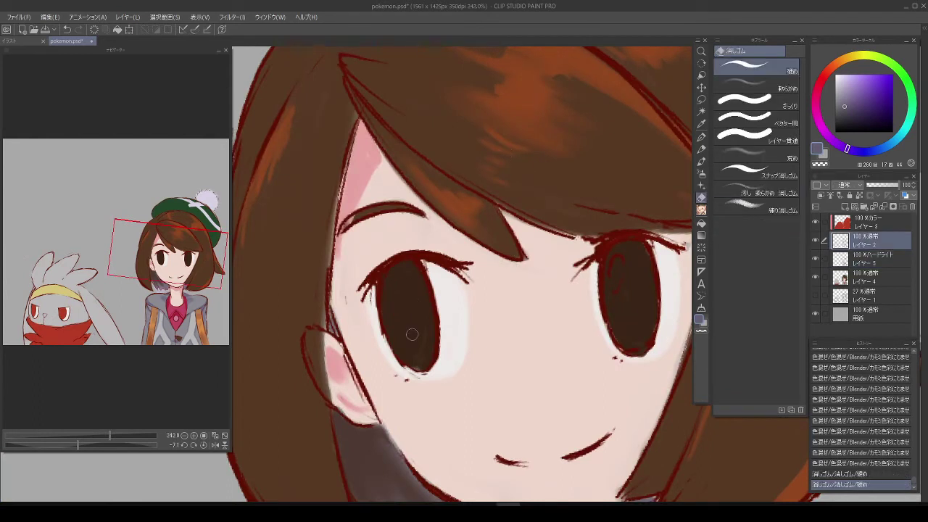
Step: Paint a reddish-brown iris around a dark pupil in the eye nearest the ear on the Hard Light layer
{"action": "key", "text": "alt+bracketleft"}
{"action": "key", "text": "b"}
{"action": "left_click", "coordinate": [428, 308], "text": "alt"}
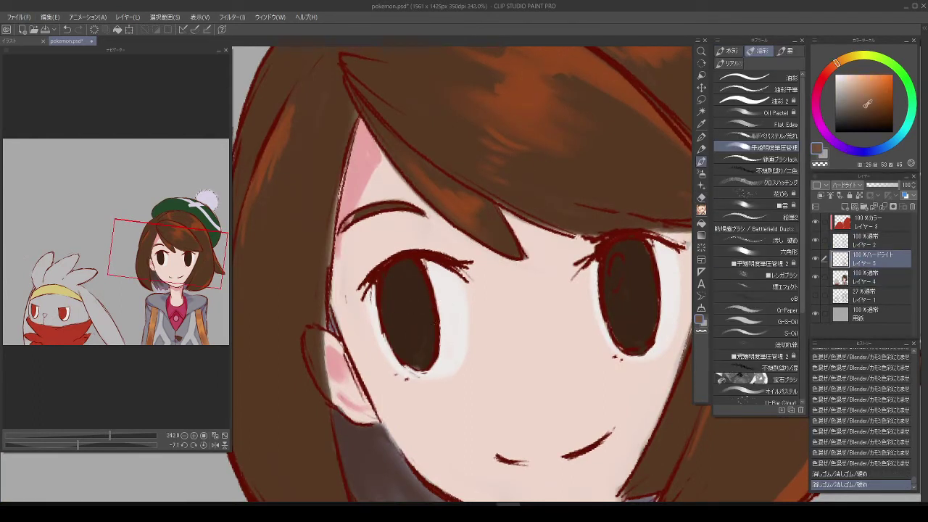
{"action": "left_click_drag", "start_coordinate": [390, 326], "coordinate": [393, 290]}
{"action": "key", "text": "ctrl+z"}
{"action": "left_click", "coordinate": [862, 93]}
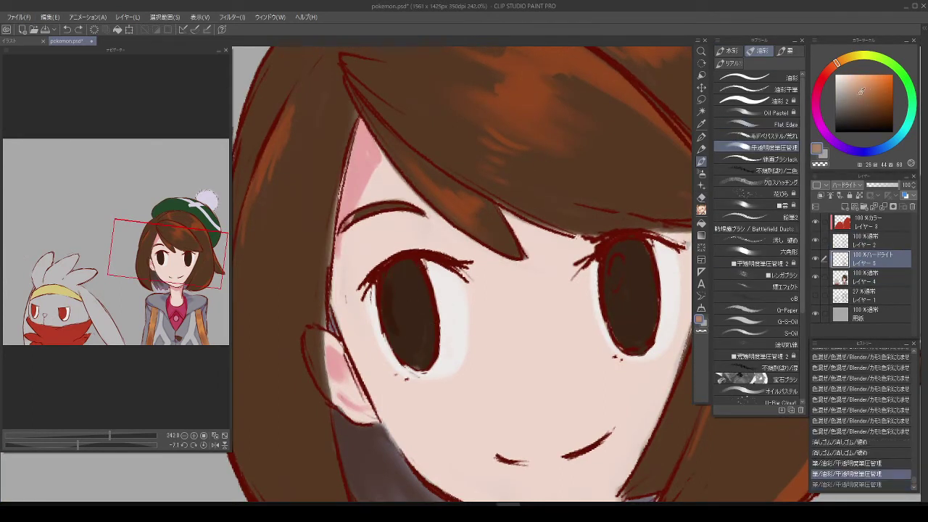
{"action": "left_click", "coordinate": [395, 308], "text": "alt"}
{"action": "mouse_move", "coordinate": [392, 322]}
{"action": "left_mouse_down"}
{"action": "mouse_move", "coordinate": [395, 275]}
{"action": "mouse_move", "coordinate": [398, 328]}
{"action": "mouse_move", "coordinate": [399, 290]}
{"action": "left_mouse_up"}
{"action": "key", "text": "ctrl+z"}
{"action": "mouse_move", "coordinate": [395, 327]}
{"action": "left_mouse_down"}
{"action": "mouse_move", "coordinate": [412, 270]}
{"action": "mouse_move", "coordinate": [406, 277]}
{"action": "mouse_move", "coordinate": [397, 270]}
{"action": "mouse_move", "coordinate": [416, 283]}
{"action": "mouse_move", "coordinate": [407, 358]}
{"action": "left_mouse_up"}
Step: Refine the first iris with a lighter brown and the eraser, and paint the other eye's iris reddish-brown
{"action": "left_click", "coordinate": [851, 96]}
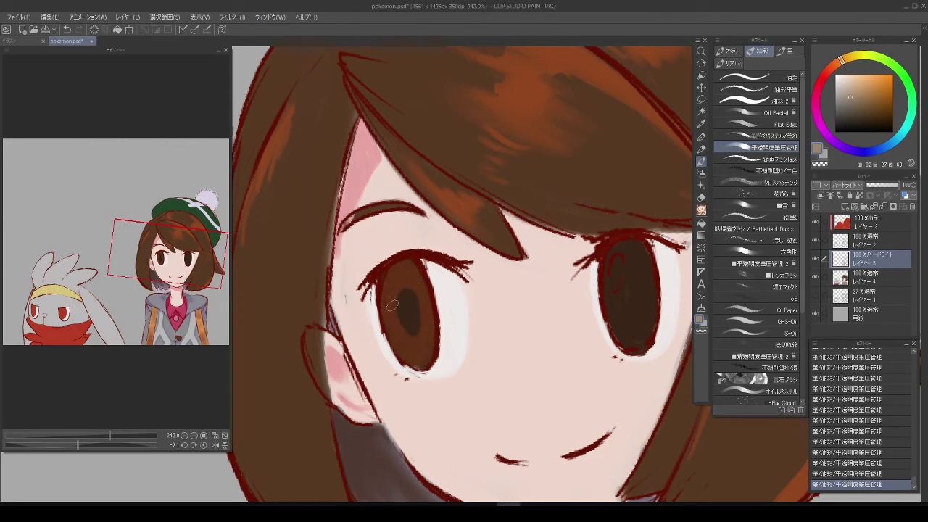
{"action": "key", "text": "e"}
{"action": "mouse_move", "coordinate": [398, 326]}
{"action": "left_mouse_down"}
{"action": "mouse_move", "coordinate": [400, 298]}
{"action": "mouse_move", "coordinate": [414, 329]}
{"action": "mouse_move", "coordinate": [403, 344]}
{"action": "mouse_move", "coordinate": [392, 320]}
{"action": "mouse_move", "coordinate": [401, 342]}
{"action": "mouse_move", "coordinate": [391, 338]}
{"action": "mouse_move", "coordinate": [411, 327]}
{"action": "mouse_move", "coordinate": [382, 320]}
{"action": "mouse_move", "coordinate": [407, 285]}
{"action": "mouse_move", "coordinate": [414, 348]}
{"action": "mouse_move", "coordinate": [492, 261]}
{"action": "left_mouse_up"}
{"action": "key", "text": "e"}
{"action": "key", "text": "b"}
{"action": "key", "text": "ctrl+minus"}
{"action": "mouse_move", "coordinate": [486, 326]}
{"action": "left_mouse_down"}
{"action": "mouse_move", "coordinate": [466, 259]}
{"action": "mouse_move", "coordinate": [479, 292]}
{"action": "mouse_move", "coordinate": [470, 268]}
{"action": "left_mouse_up"}
Step: Erase the stray lines inside the other eye on the line-art layer and clear its pupil on the Hard Light layer
{"action": "key", "text": "alt+bracketright"}
{"action": "key", "text": "e"}
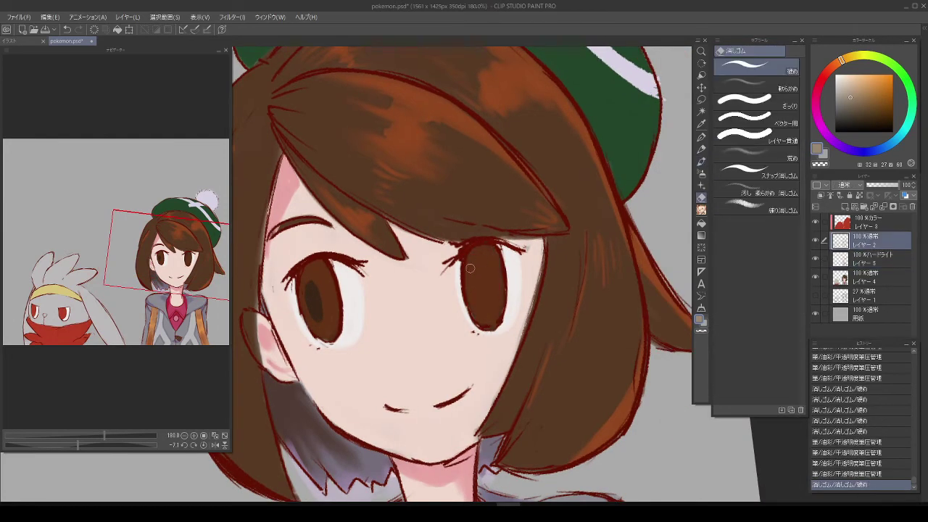
{"action": "left_click", "coordinate": [470, 269]}
{"action": "key", "text": "alt+bracketleft"}
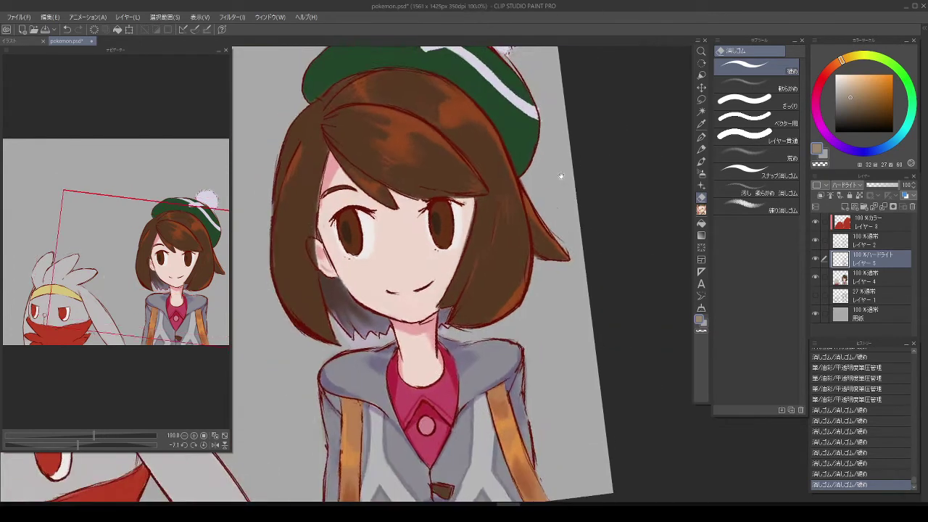
Step: Add a new raster layer above the Hard Light layer and set its blending mode to Glow Dodge (覆い焼き(発光))
{"action": "scroll", "coordinate": [447, 145], "scroll_direction": "down", "scroll_amount": 4}
{"action": "left_click", "coordinate": [859, 208]}
{"action": "left_click", "coordinate": [830, 185]}
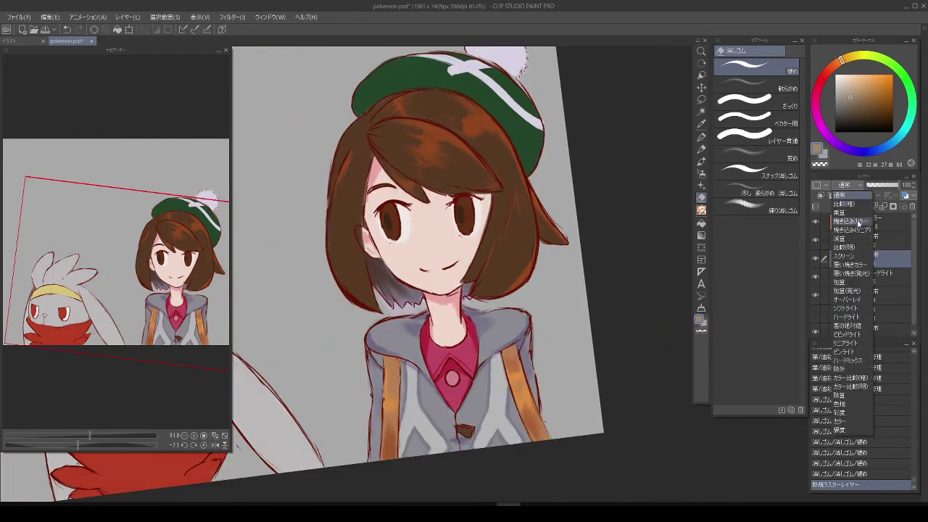
{"action": "left_click", "coordinate": [834, 225]}
{"action": "key", "text": "ctrl+plus"}
{"action": "key", "text": "b"}
{"action": "left_click", "coordinate": [845, 185]}
{"action": "left_click", "coordinate": [852, 276]}
Step: Paint a soft brown glow over the lower part of both irises on the Glow Dodge layer
{"action": "left_click_drag", "start_coordinate": [406, 268], "coordinate": [403, 289]}
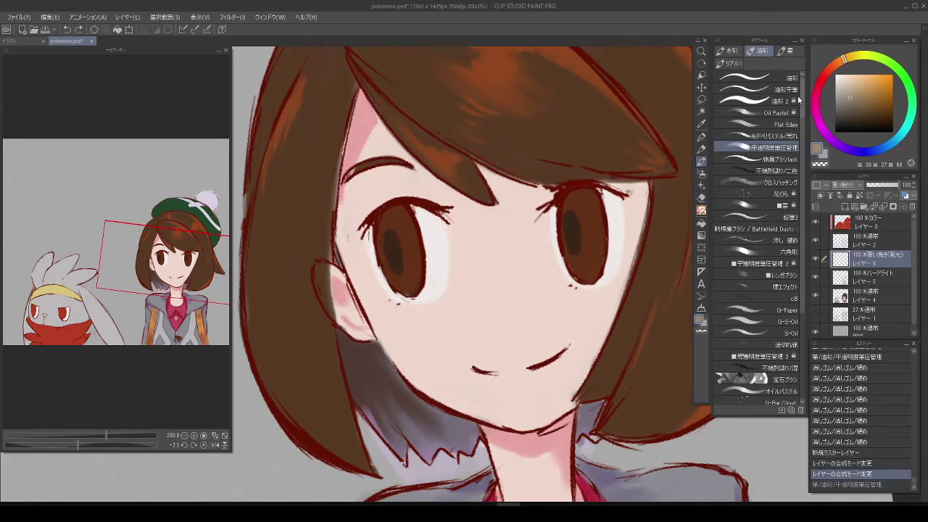
{"action": "key", "text": "ctrl+z"}
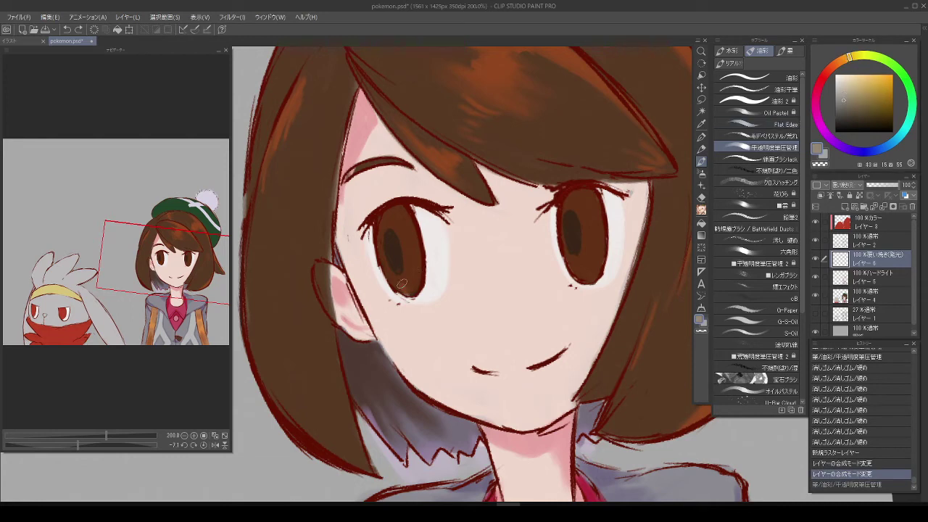
{"action": "mouse_move", "coordinate": [404, 282]}
{"action": "left_mouse_down"}
{"action": "mouse_move", "coordinate": [417, 283]}
{"action": "mouse_move", "coordinate": [399, 288]}
{"action": "left_mouse_up"}
{"action": "left_click_drag", "start_coordinate": [584, 277], "coordinate": [536, 270]}
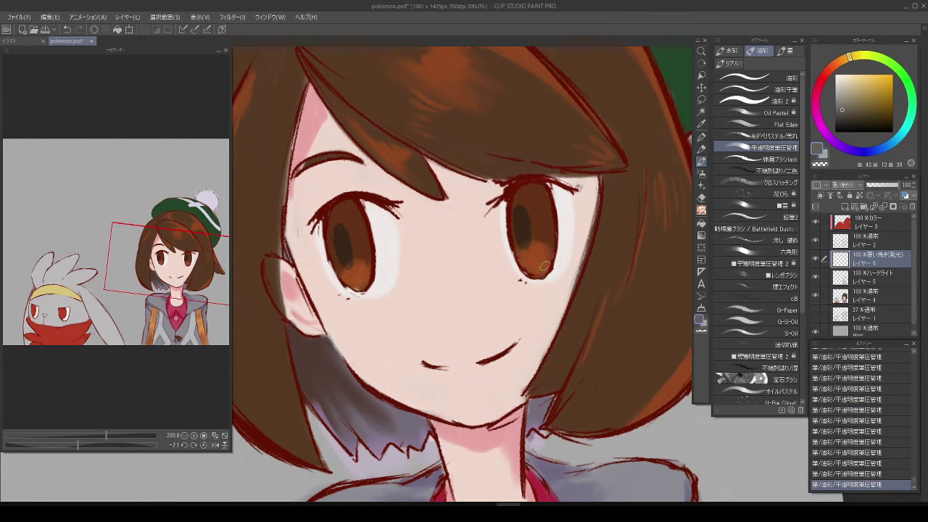
{"action": "scroll", "coordinate": [360, 287], "scroll_direction": "down", "scroll_amount": 5}
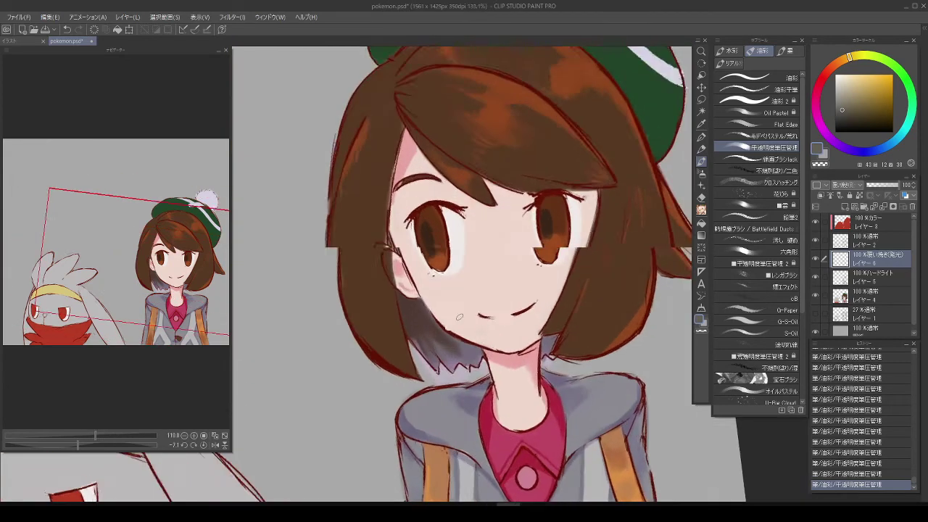
Step: Brighten the bottoms of both irises with yellow-orange glow, add fine strokes with the 線画ブラシlack brush, and undo the last stroke
{"action": "scroll", "coordinate": [406, 283], "scroll_direction": "up", "scroll_amount": 5}
{"action": "left_click", "coordinate": [428, 283], "text": "alt"}
{"action": "left_click_drag", "start_coordinate": [424, 284], "coordinate": [430, 277]}
{"action": "left_click", "coordinate": [430, 277], "text": "alt"}
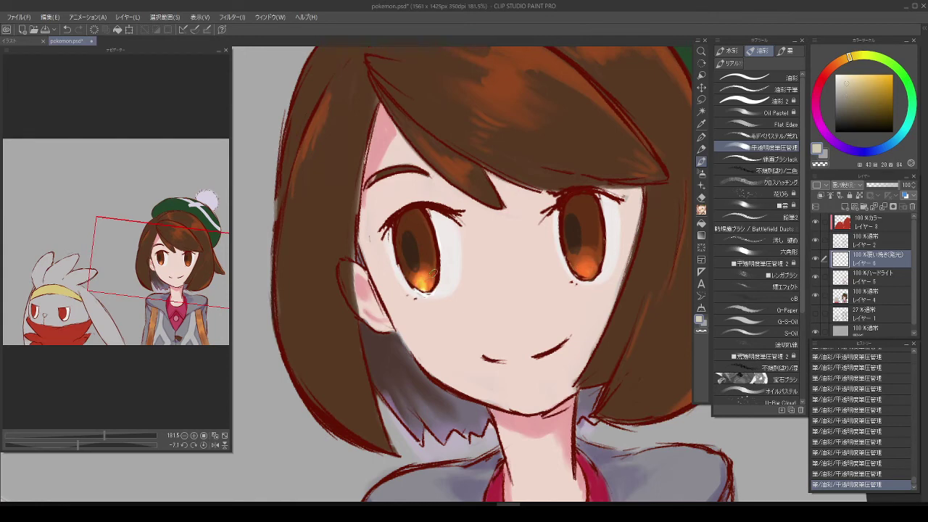
{"action": "left_click_drag", "start_coordinate": [581, 282], "coordinate": [601, 245]}
{"action": "left_click", "coordinate": [779, 159]}
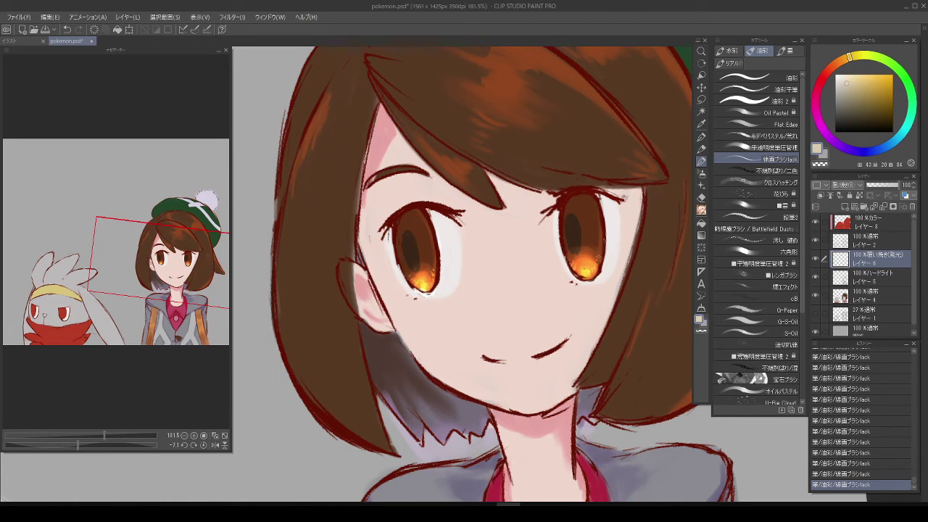
{"action": "key", "text": "ctrl+z"}
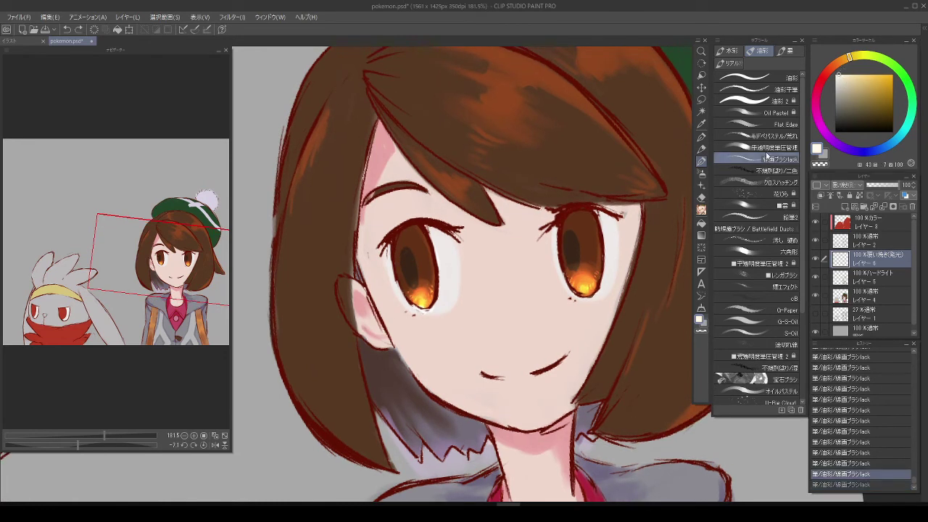
Step: Add a normal layer at the top of the layer stack and dab a white highlight in the upper part of each eye
{"action": "key", "text": "ctrl+shift+n"}
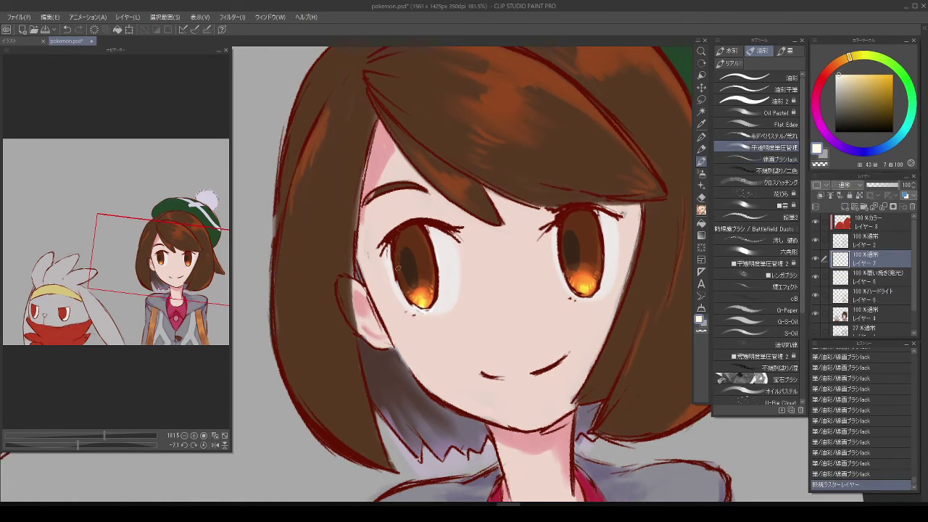
{"action": "left_click_drag", "start_coordinate": [867, 259], "coordinate": [884, 217]}
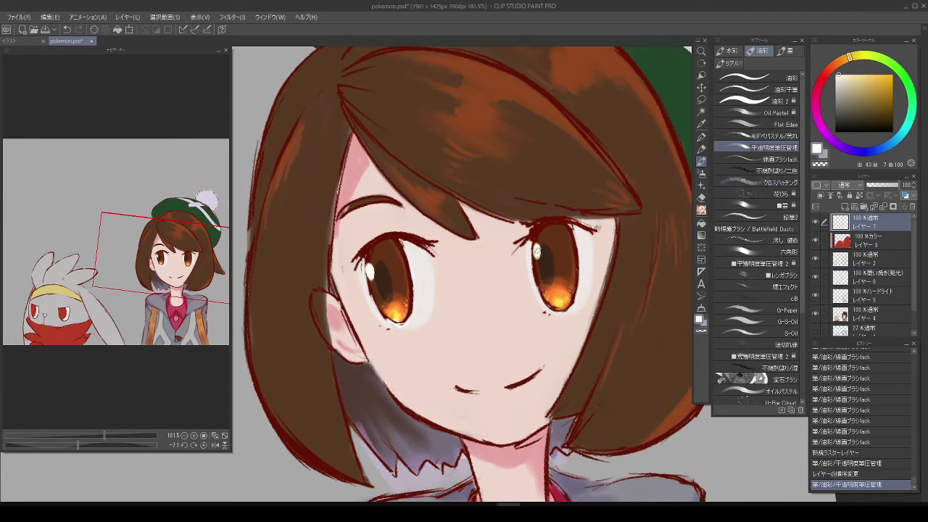
{"action": "left_click", "coordinate": [538, 250]}
{"action": "key", "text": "ctrl+alt+0"}
Step: Darken the line art on Layer 2 by lowering its luminosity with the Hue/Saturation/Luminosity correction
{"action": "left_click", "coordinate": [551, 217], "text": "ctrl+shift"}
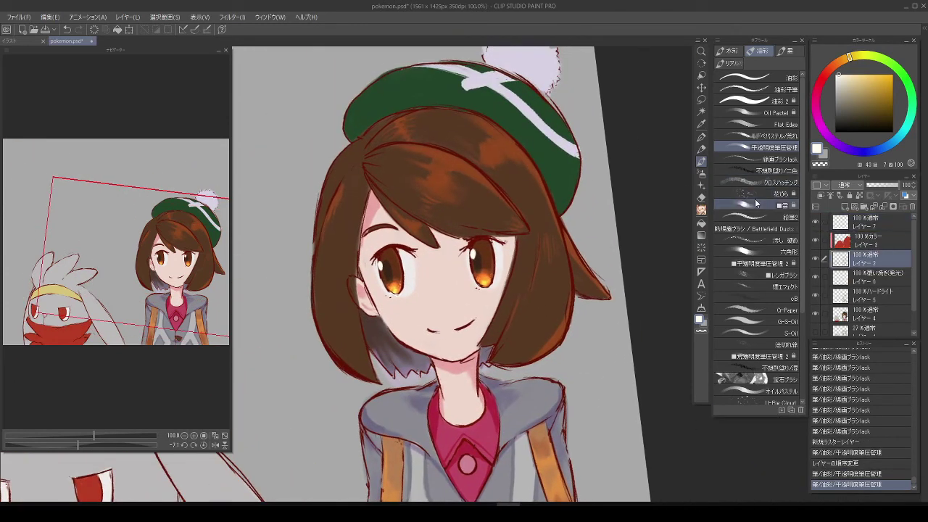
{"action": "key", "text": "ctrl+u"}
{"action": "left_click_drag", "start_coordinate": [645, 197], "coordinate": [626, 197]}
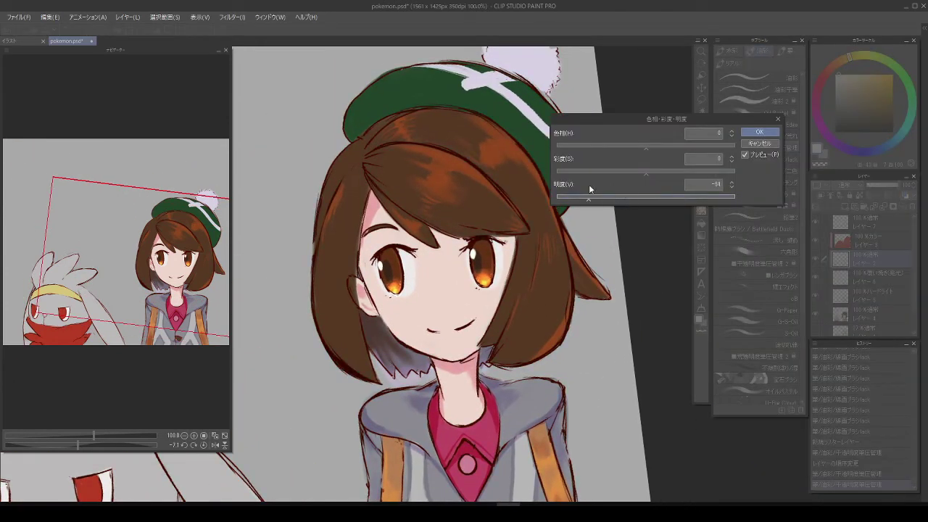
{"action": "key", "text": "Return"}
Step: Raise the saturation and luminosity of Layer 3, the Color-mode layer, with the Hue/Saturation/Luminosity correction
{"action": "left_click", "coordinate": [588, 198], "text": "ctrl+shift"}
{"action": "key", "text": "ctrl+u"}
{"action": "left_click_drag", "start_coordinate": [645, 197], "coordinate": [673, 198]}
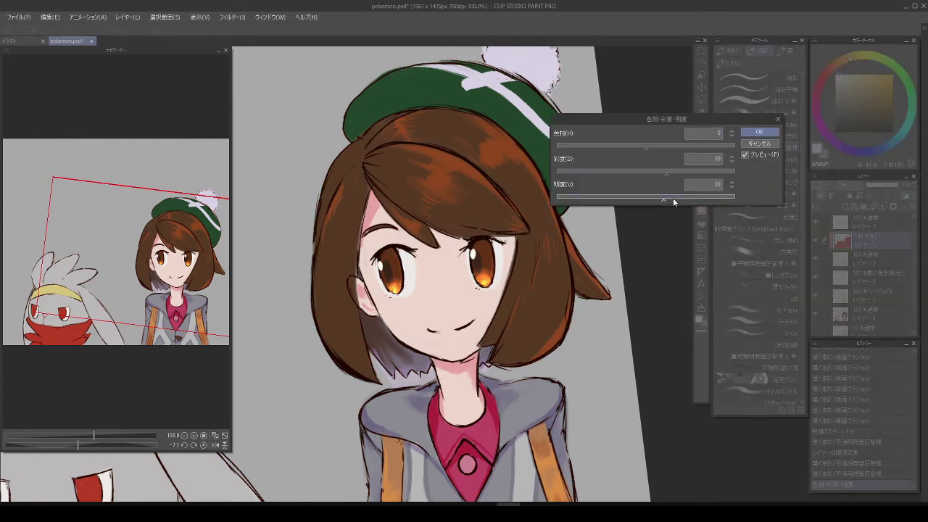
{"action": "key", "text": "Return"}
Step: Paint soft muted-purple shading on the lower part of the beret's pom-pom on the Hard Light layer
{"action": "left_click_drag", "start_coordinate": [681, 383], "coordinate": [665, 508]}
{"action": "left_click", "coordinate": [506, 219], "text": "alt"}
{"action": "left_click", "coordinate": [507, 220]}
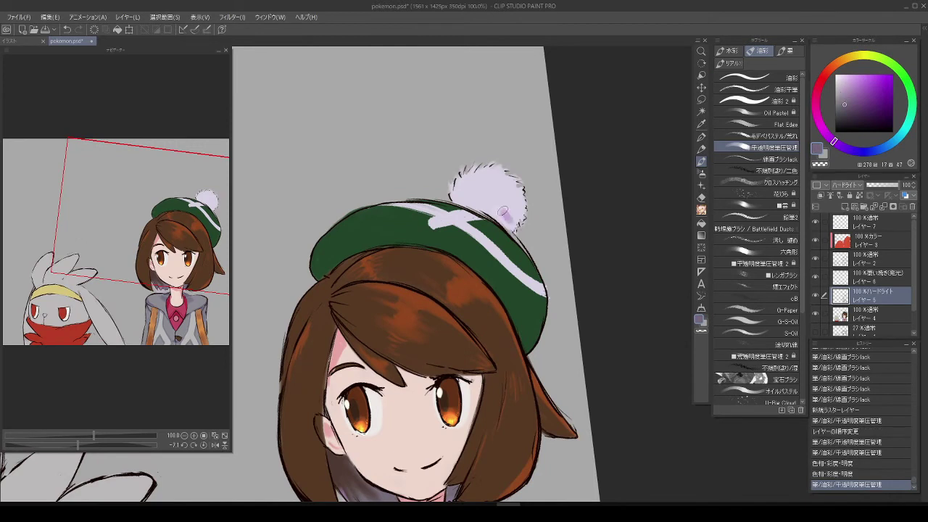
{"action": "left_click", "coordinate": [508, 219]}
{"action": "left_click", "coordinate": [510, 219], "text": "alt"}
{"action": "left_click", "coordinate": [495, 214]}
{"action": "left_click", "coordinate": [499, 218]}
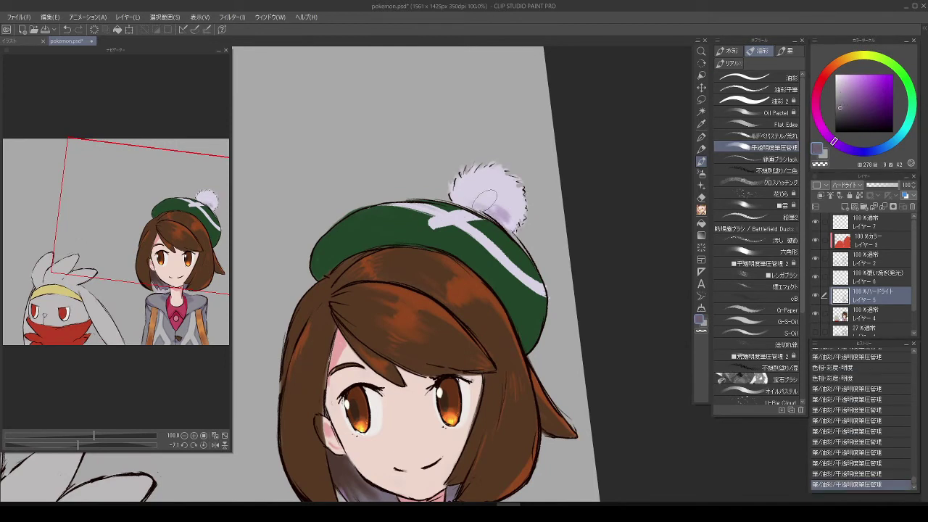
{"action": "left_click", "coordinate": [493, 196]}
{"action": "left_click", "coordinate": [514, 214], "text": "alt"}
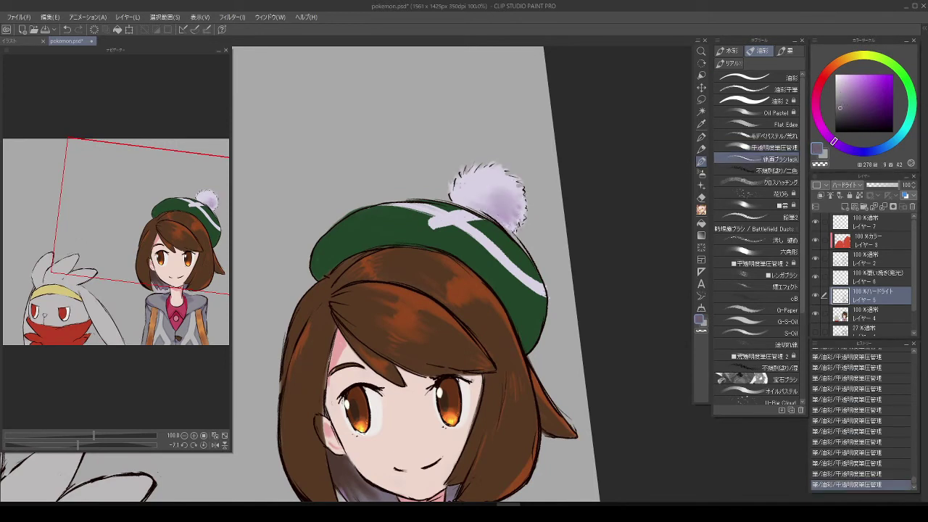
Step: Break up the pom-pom's shading with fine purple fur strokes and the hard eraser
{"action": "left_click", "coordinate": [501, 200]}
{"action": "left_click", "coordinate": [486, 185], "text": "alt"}
{"action": "left_click", "coordinate": [473, 174]}
{"action": "key", "text": "e"}
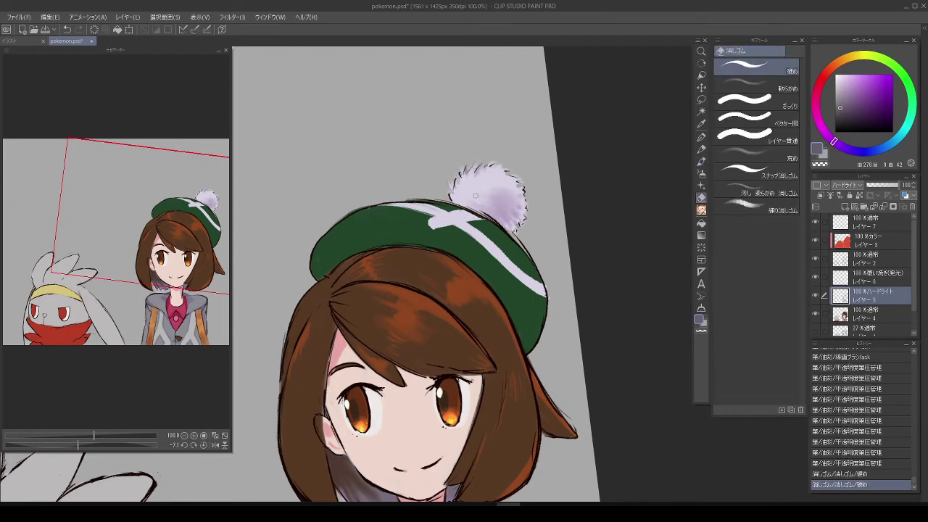
{"action": "left_click", "coordinate": [492, 196]}
{"action": "key", "text": "b"}
{"action": "left_click", "coordinate": [487, 201]}
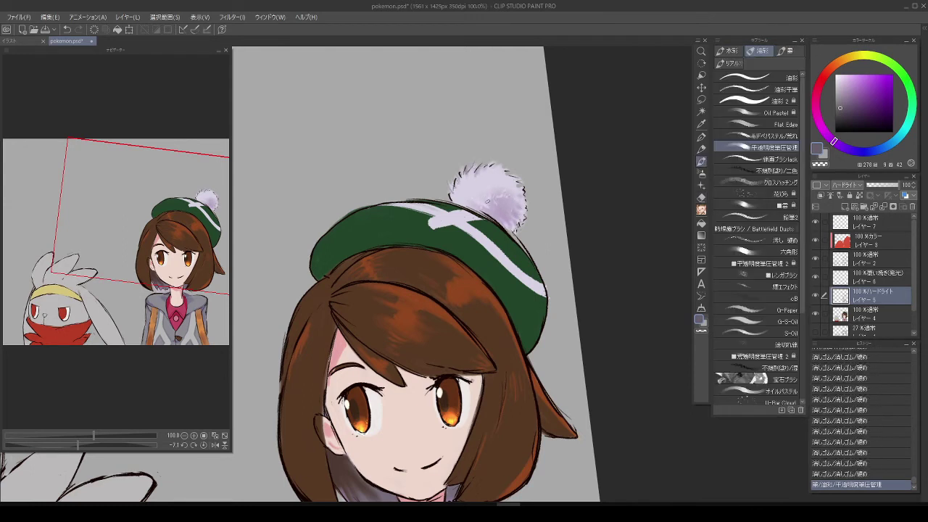
Step: Extend the purple fur texture toward the pom-pom's outer edge and refine it with alternating eraser and brush strokes
{"action": "left_click_drag", "start_coordinate": [470, 190], "coordinate": [468, 172]}
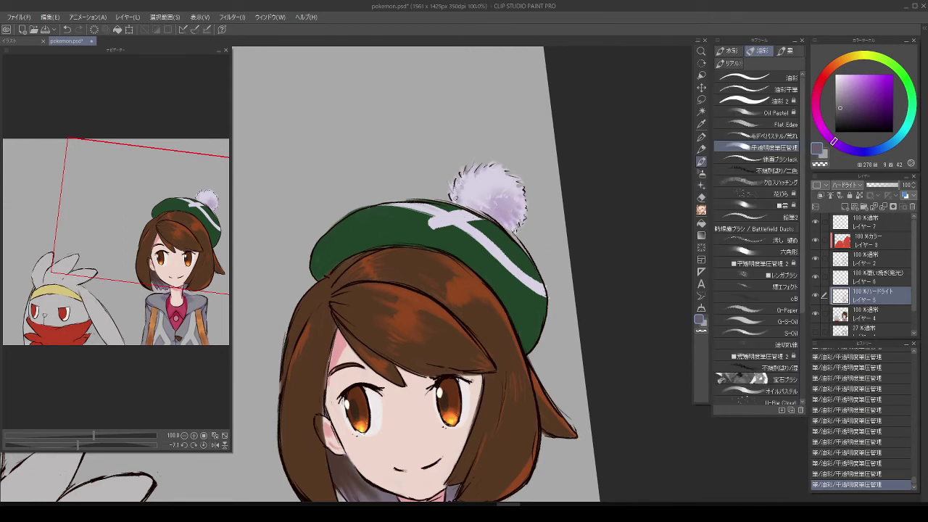
{"action": "key", "text": "e"}
{"action": "left_click", "coordinate": [471, 204]}
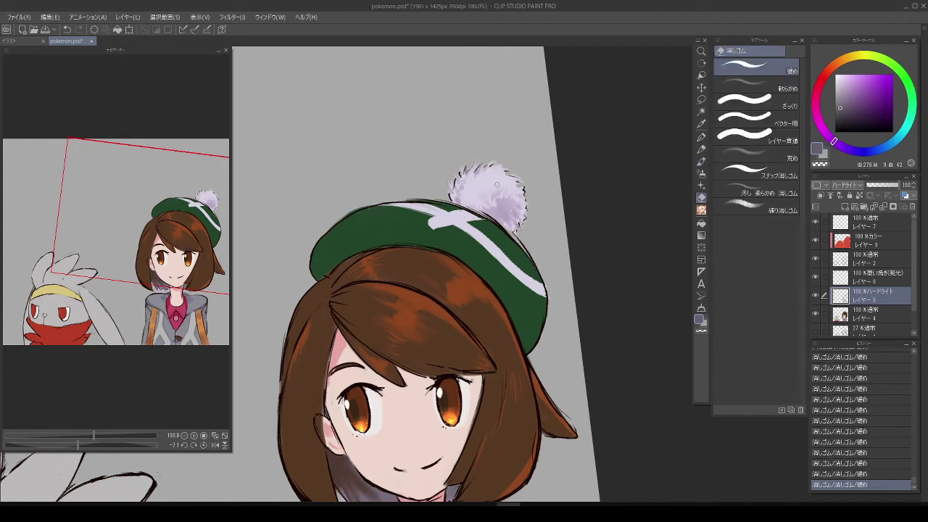
{"action": "scroll", "coordinate": [517, 199], "scroll_direction": "down", "scroll_amount": 3}
{"action": "scroll", "coordinate": [562, 159], "scroll_direction": "up", "scroll_amount": 4}
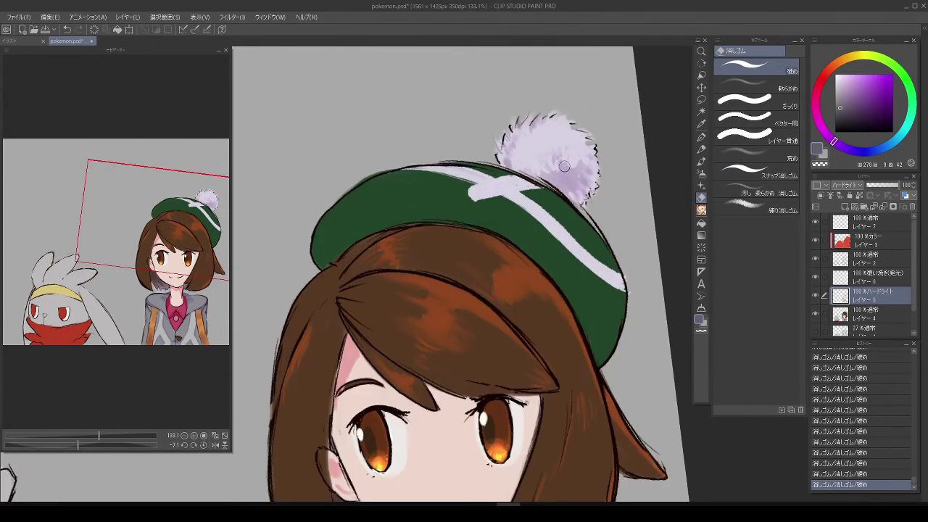
{"action": "key", "text": "b"}
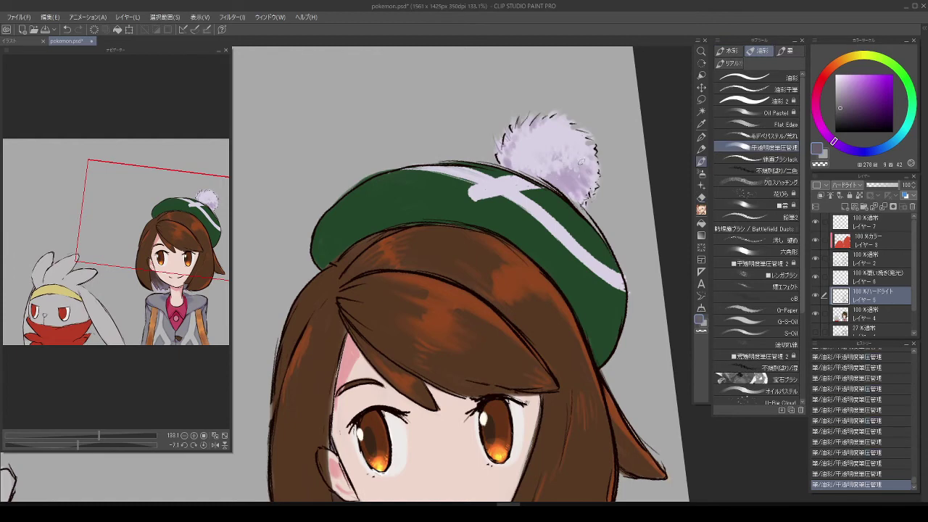
Step: Shade the beret's pale stripes with muted purple and refine them with the 線画ブラシlack brush
{"action": "scroll", "coordinate": [570, 180], "scroll_direction": "up", "scroll_amount": 1}
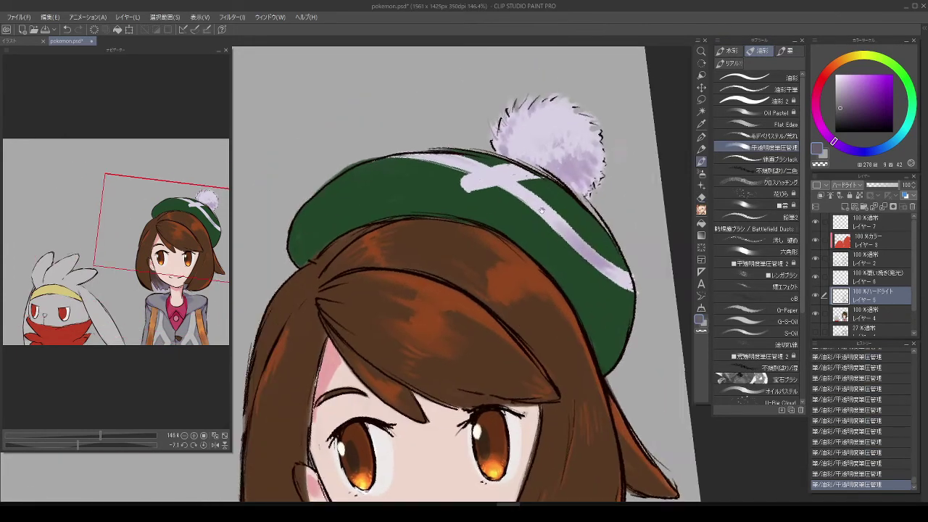
{"action": "scroll", "coordinate": [549, 223], "scroll_direction": "up", "scroll_amount": 3}
{"action": "left_click", "coordinate": [758, 159]}
{"action": "scroll", "coordinate": [462, 274], "scroll_direction": "down", "scroll_amount": 3}
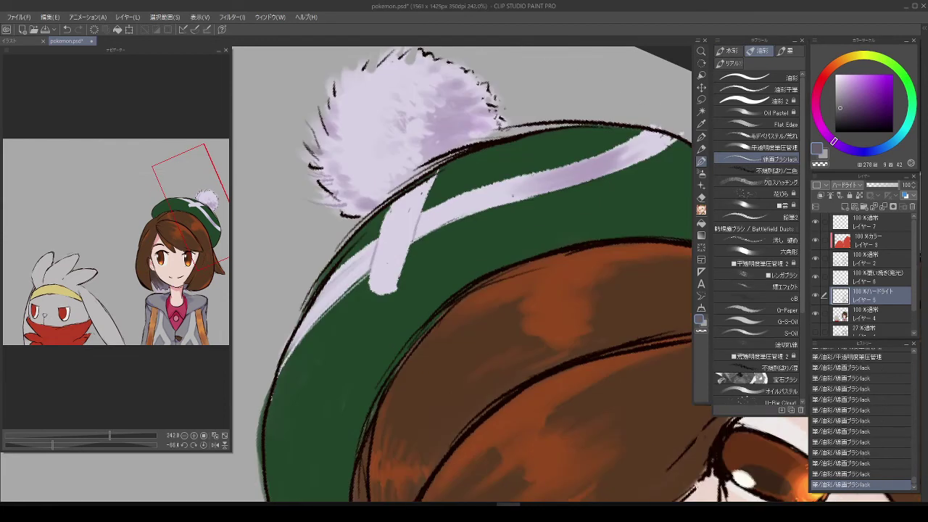
{"action": "scroll", "coordinate": [462, 274], "scroll_direction": "up", "scroll_amount": 2}
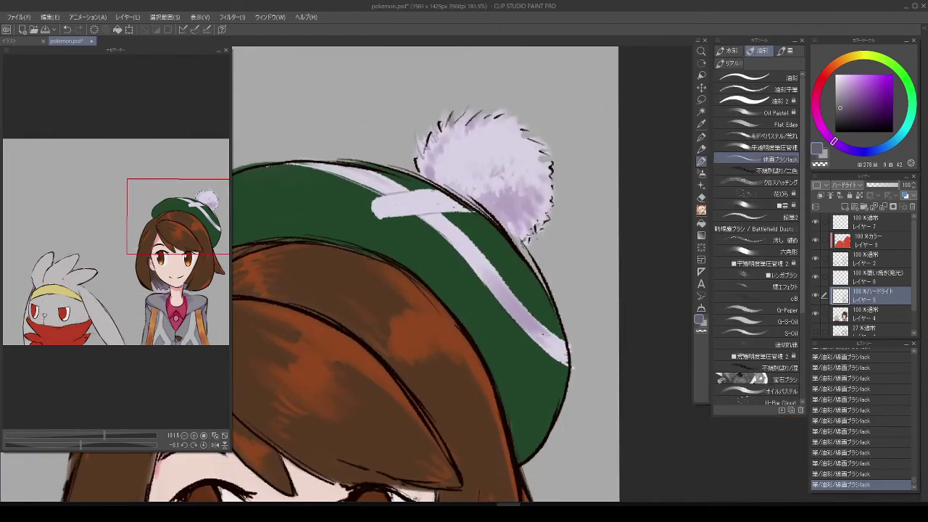
{"action": "scroll", "coordinate": [452, 224], "scroll_direction": "down", "scroll_amount": 2}
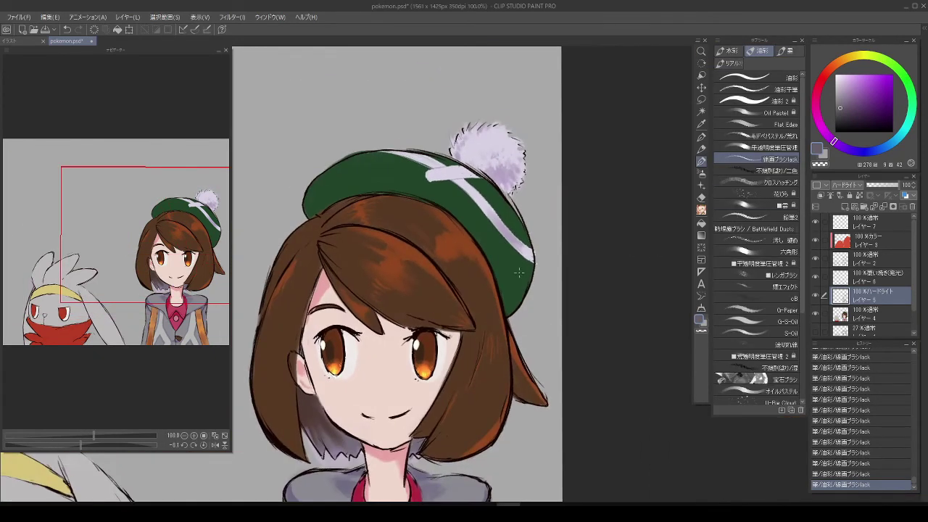
Step: Paint a dark green shadow along the beret's lower edge using the sampled beret green on the Hard Light layer
{"action": "key", "text": "e"}
{"action": "left_click", "coordinate": [512, 299], "text": "alt"}
{"action": "key", "text": "b"}
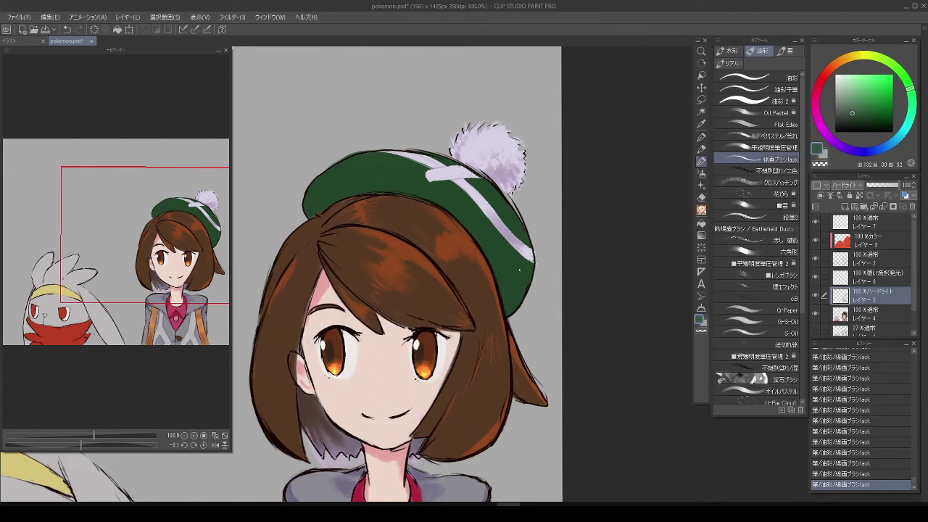
{"action": "key", "text": "ctrl+z"}
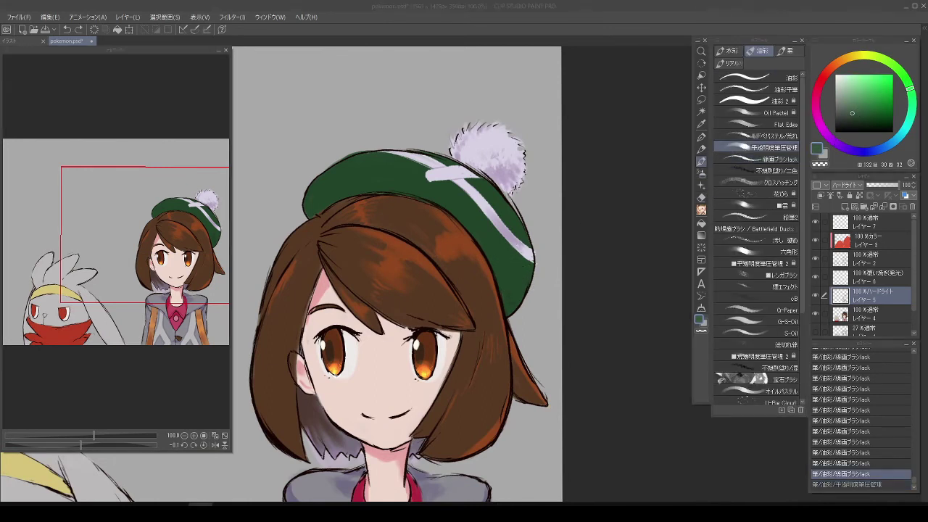
{"action": "left_click", "coordinate": [493, 251]}
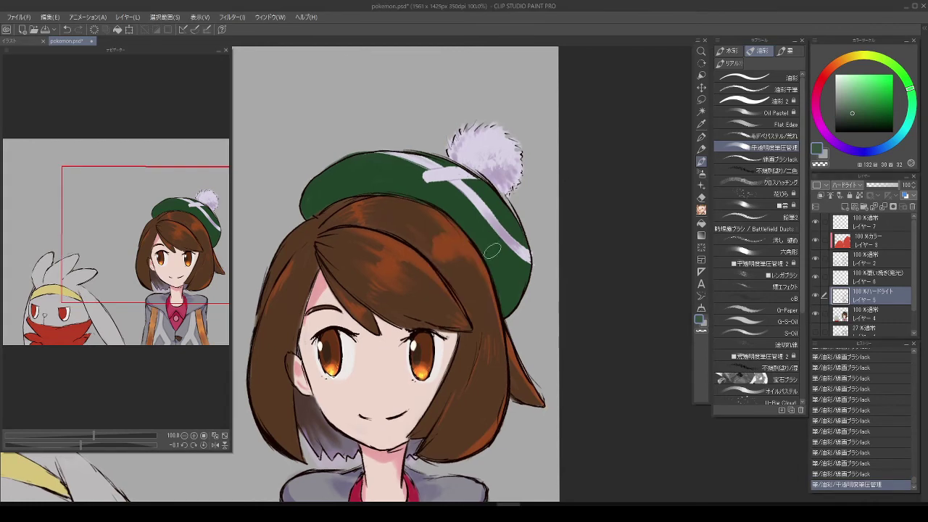
{"action": "left_click_drag", "start_coordinate": [324, 196], "coordinate": [562, 152]}
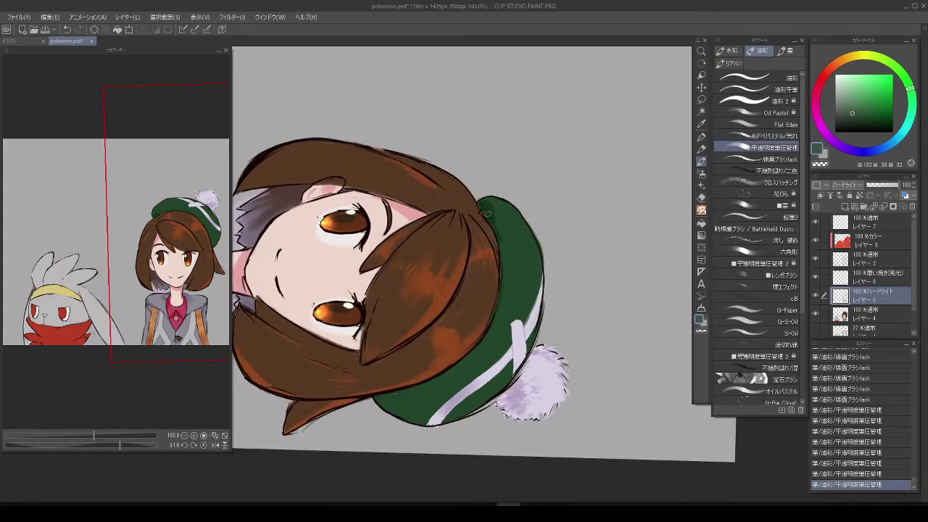
{"action": "left_click_drag", "start_coordinate": [504, 268], "coordinate": [489, 251]}
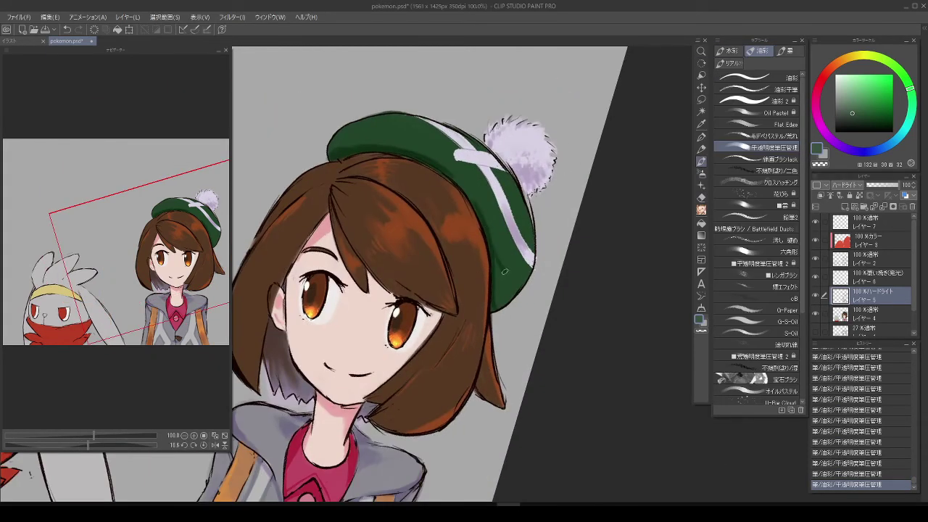
Step: Refine the beret's green shadow with the hard eraser, then blend it using a sampled green on the Hard Light layer
{"action": "key", "text": "e"}
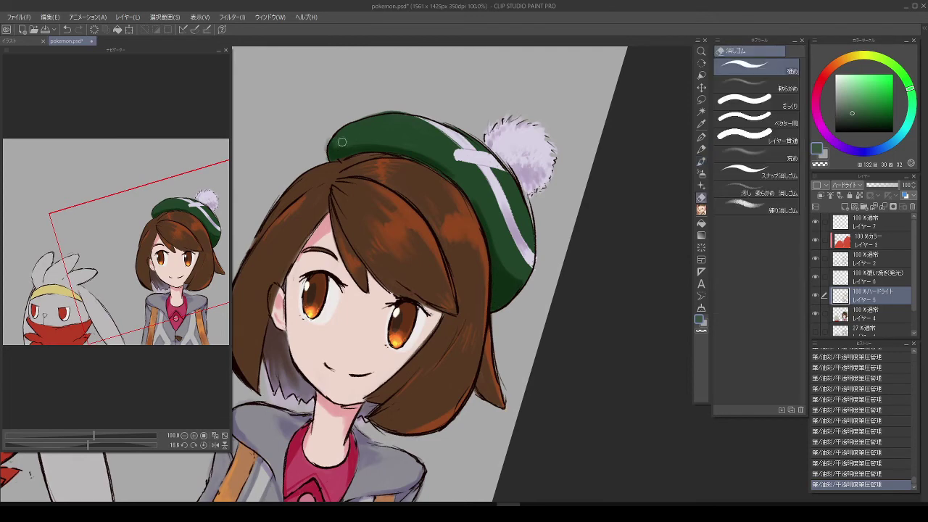
{"action": "key", "text": "b"}
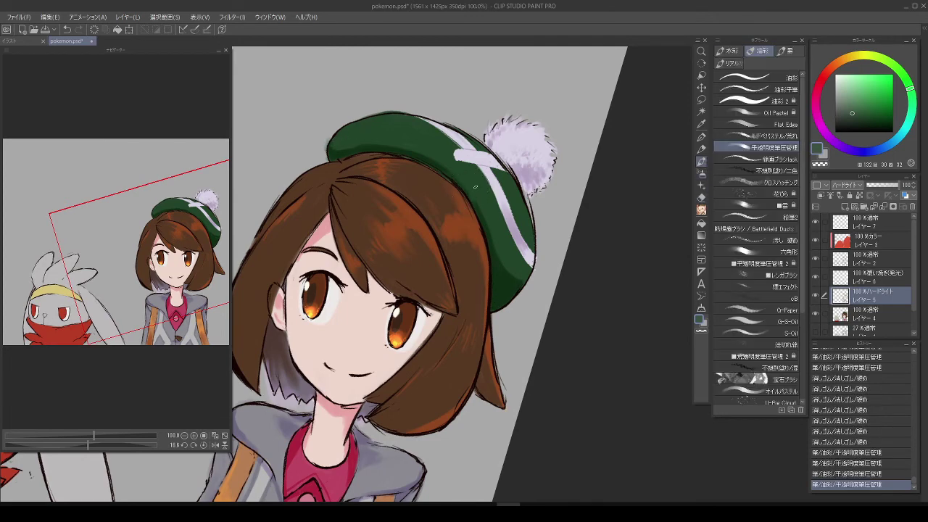
{"action": "left_click_drag", "start_coordinate": [480, 185], "coordinate": [462, 153]}
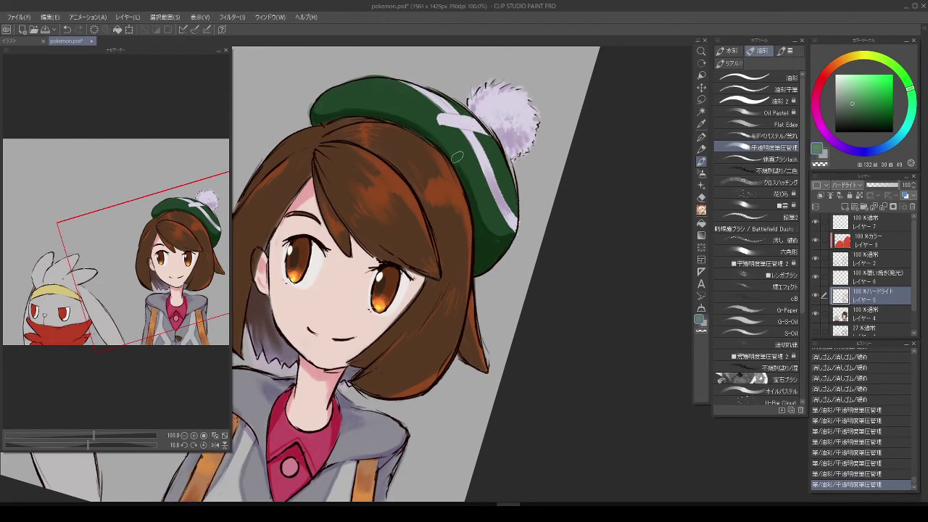
{"action": "left_click", "coordinate": [501, 231], "text": "alt"}
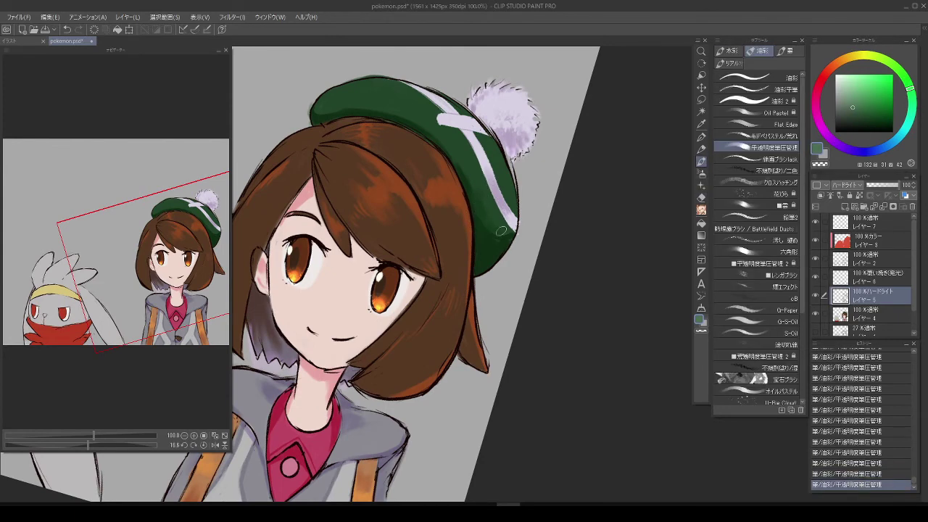
{"action": "mouse_move", "coordinate": [318, 111]}
{"action": "left_mouse_down"}
{"action": "mouse_move", "coordinate": [659, 191]}
{"action": "mouse_move", "coordinate": [556, 243]}
{"action": "mouse_move", "coordinate": [544, 261]}
{"action": "mouse_move", "coordinate": [536, 442]}
{"action": "left_mouse_up"}
Step: Thin out the reddish highlight on the girl's bangs with the hard eraser
{"action": "key", "text": "e"}
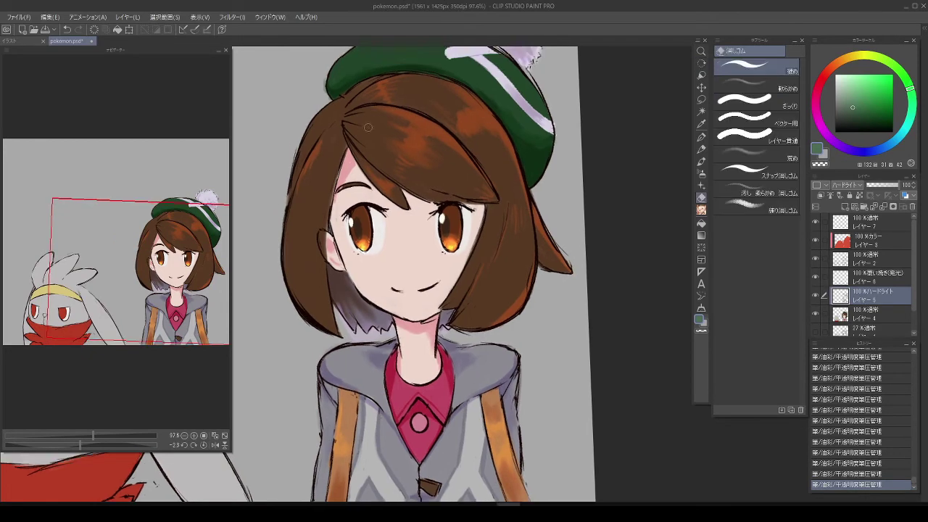
{"action": "left_click_drag", "start_coordinate": [405, 148], "coordinate": [422, 143]}
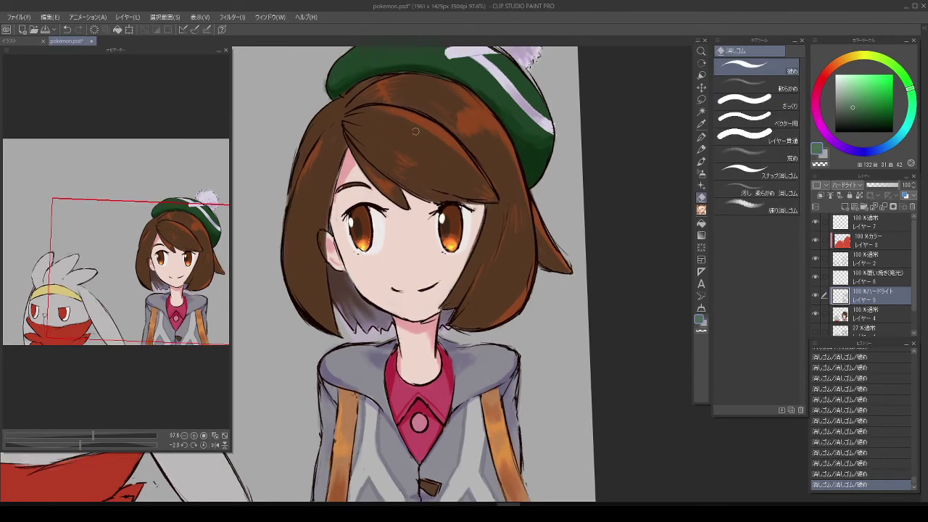
{"action": "left_click_drag", "start_coordinate": [415, 131], "coordinate": [471, 290]}
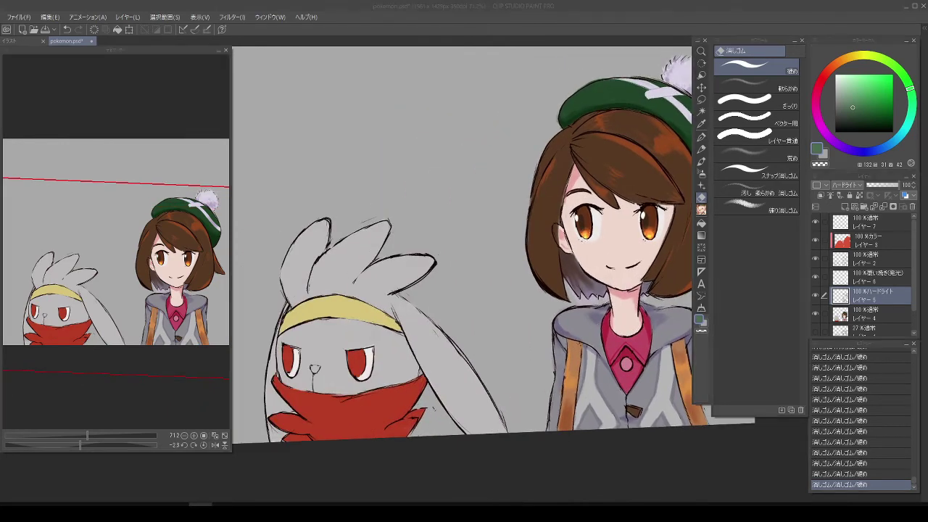
Step: Clean up the line art of the rabbit's ear and head tufts on レイヤー 2 with the hard eraser
{"action": "key", "text": "b"}
{"action": "scroll", "coordinate": [302, 384], "scroll_direction": "up", "scroll_amount": 3}
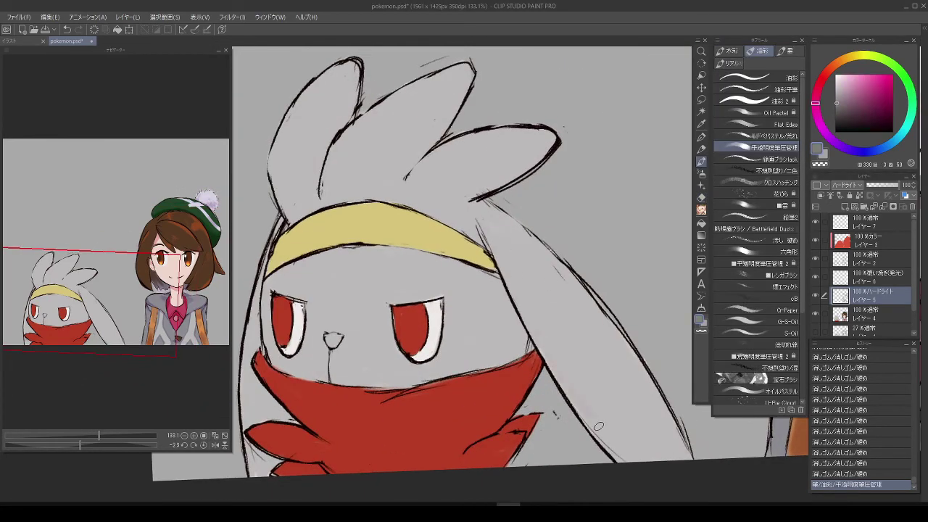
{"action": "scroll", "coordinate": [555, 359], "scroll_direction": "down", "scroll_amount": 1}
{"action": "left_click", "coordinate": [566, 304], "text": "ctrl+shift"}
{"action": "key", "text": "e"}
{"action": "mouse_move", "coordinate": [631, 385]}
{"action": "left_mouse_down"}
{"action": "mouse_move", "coordinate": [562, 295]}
{"action": "mouse_move", "coordinate": [565, 391]}
{"action": "mouse_move", "coordinate": [522, 465]}
{"action": "left_mouse_up"}
{"action": "left_click_drag", "start_coordinate": [397, 386], "coordinate": [458, 168]}
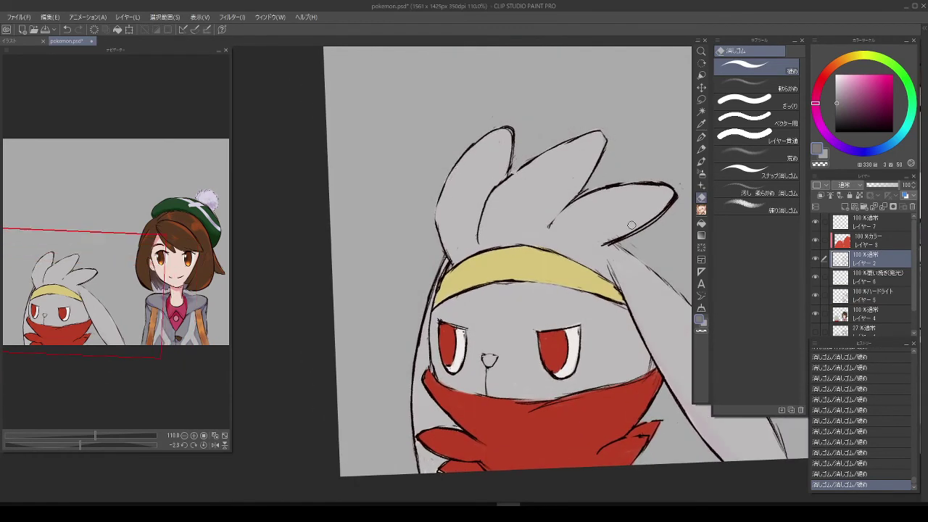
{"action": "left_click_drag", "start_coordinate": [632, 225], "coordinate": [568, 248]}
{"action": "left_click_drag", "start_coordinate": [568, 314], "coordinate": [463, 172]}
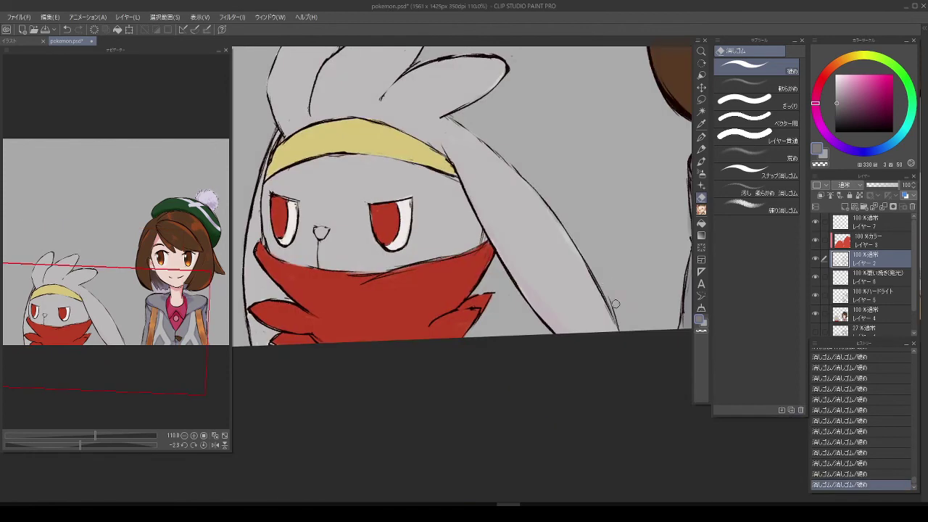
Step: Shade the rabbit's long ear with soft muted grey-purple on the Hard Light layer レイヤー 5
{"action": "left_click", "coordinate": [701, 161]}
{"action": "left_click", "coordinate": [871, 294]}
{"action": "left_click_drag", "start_coordinate": [500, 218], "coordinate": [517, 259]}
{"action": "left_click_drag", "start_coordinate": [580, 195], "coordinate": [563, 286]}
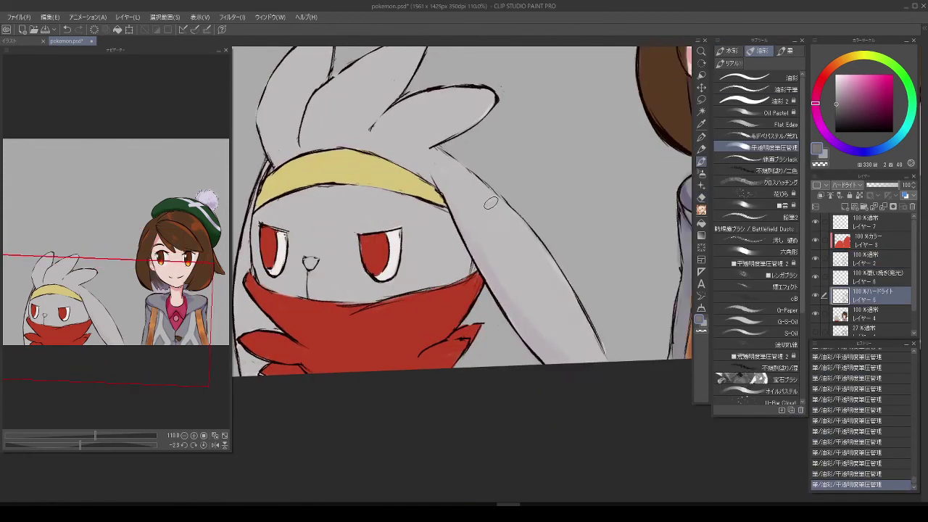
Step: Paint a grey-purple shadow band across the base of the rabbit's head tufts and deepen the shading along the long ear
{"action": "scroll", "coordinate": [562, 285], "scroll_direction": "down", "scroll_amount": 3}
{"action": "scroll", "coordinate": [507, 253], "scroll_direction": "up", "scroll_amount": 2}
{"action": "scroll", "coordinate": [600, 114], "scroll_direction": "down", "scroll_amount": 4}
{"action": "scroll", "coordinate": [561, 164], "scroll_direction": "up", "scroll_amount": 2}
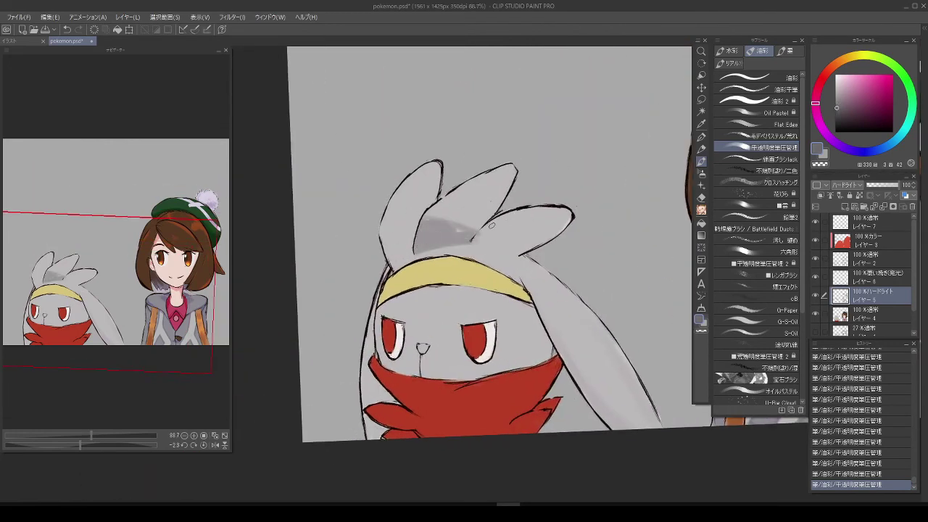
{"action": "left_click_drag", "start_coordinate": [492, 225], "coordinate": [461, 203]}
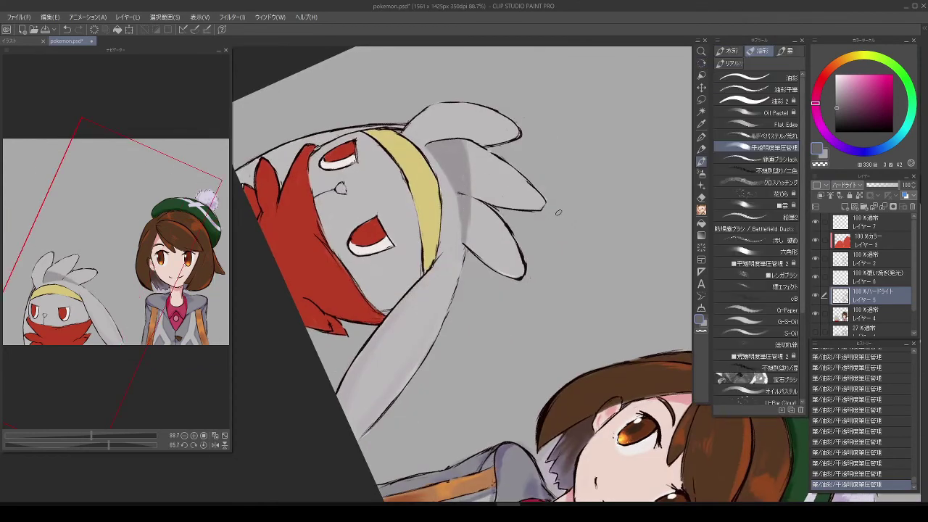
{"action": "left_click_drag", "start_coordinate": [558, 213], "coordinate": [407, 225]}
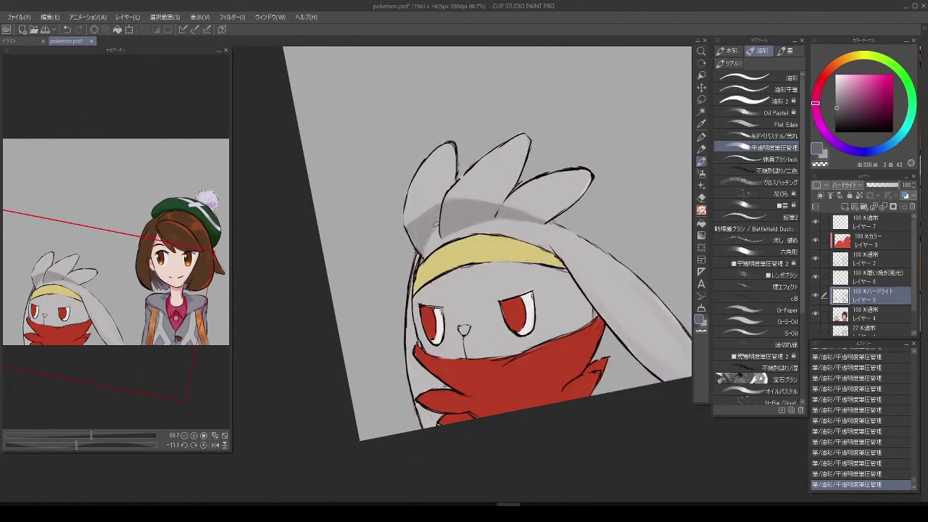
{"action": "left_click_drag", "start_coordinate": [605, 318], "coordinate": [477, 232]}
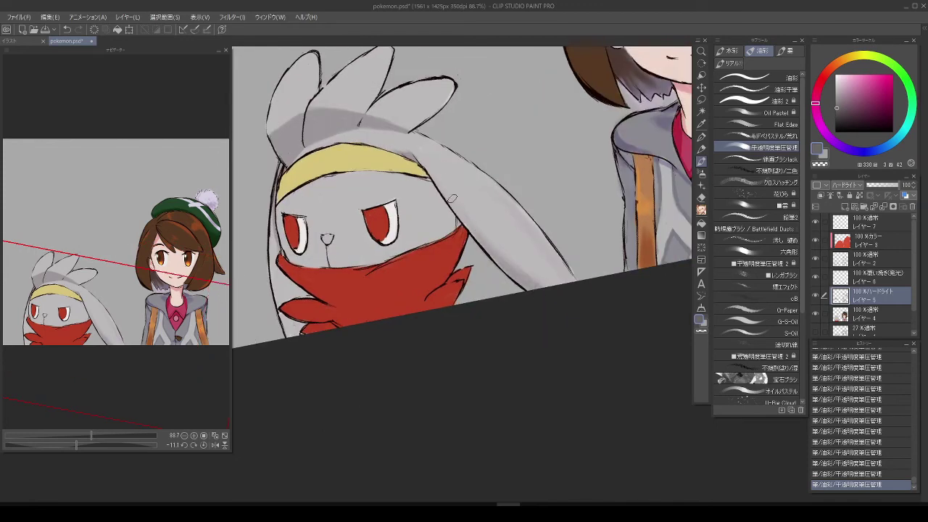
{"action": "left_click_drag", "start_coordinate": [590, 175], "coordinate": [666, 220]}
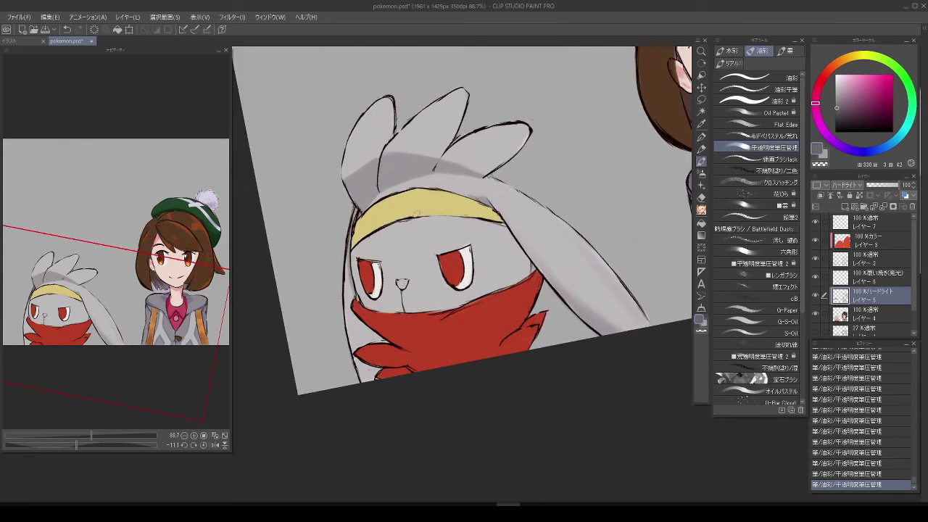
Step: Shade the headband's end beside the long ear in dark yellow and fill the rabbit's nose with tan on レイヤー 4
{"action": "left_click", "coordinate": [852, 59]}
{"action": "left_click", "coordinate": [858, 103]}
{"action": "key", "text": "ctrl+z"}
{"action": "key", "text": "ctrl+y"}
{"action": "left_click_drag", "start_coordinate": [565, 189], "coordinate": [616, 304]}
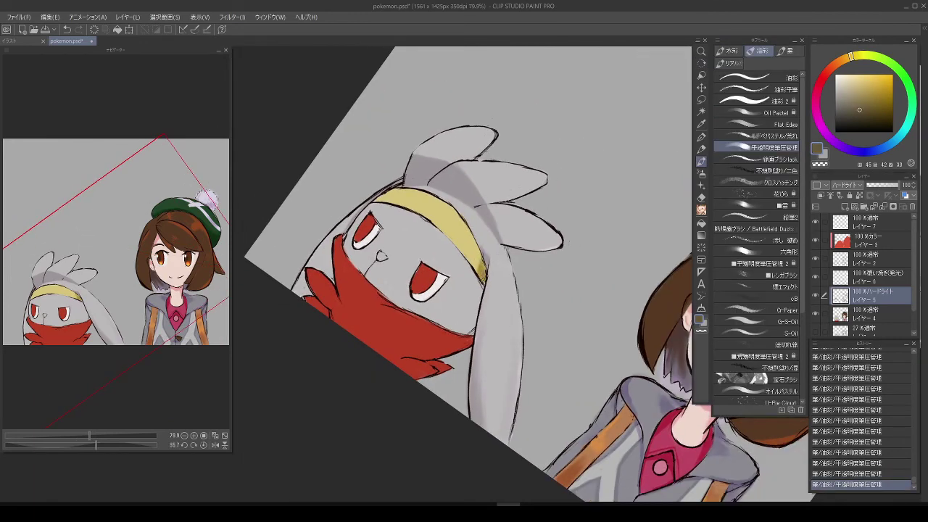
{"action": "mouse_move", "coordinate": [479, 261]}
{"action": "left_mouse_down"}
{"action": "mouse_move", "coordinate": [570, 207]}
{"action": "mouse_move", "coordinate": [552, 232]}
{"action": "mouse_move", "coordinate": [492, 270]}
{"action": "left_mouse_up"}
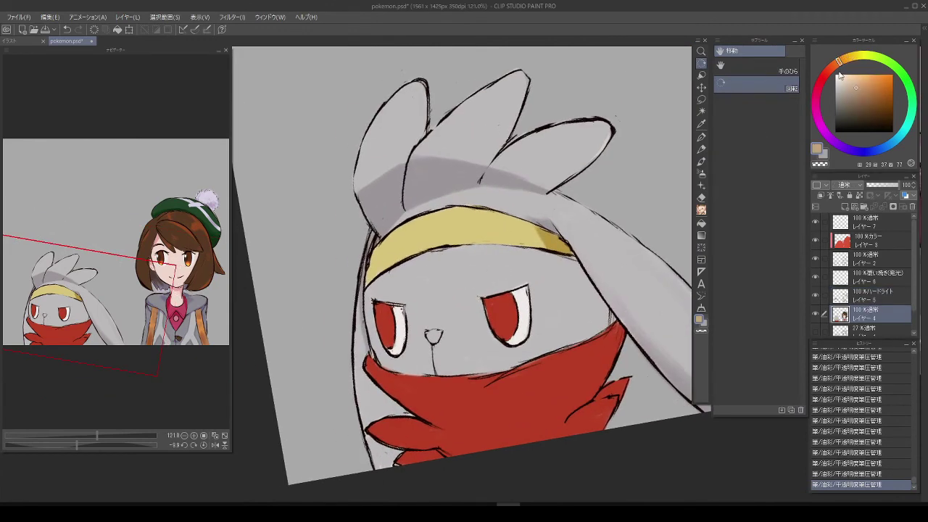
{"action": "key", "text": "b"}
{"action": "key", "text": "ctrl+alt+0"}
Step: Paint dark red shadows over the folds of the rabbit's scarf on the Hard Light layer レイヤー 5
{"action": "left_click", "coordinate": [867, 295]}
{"action": "left_click", "coordinate": [880, 101]}
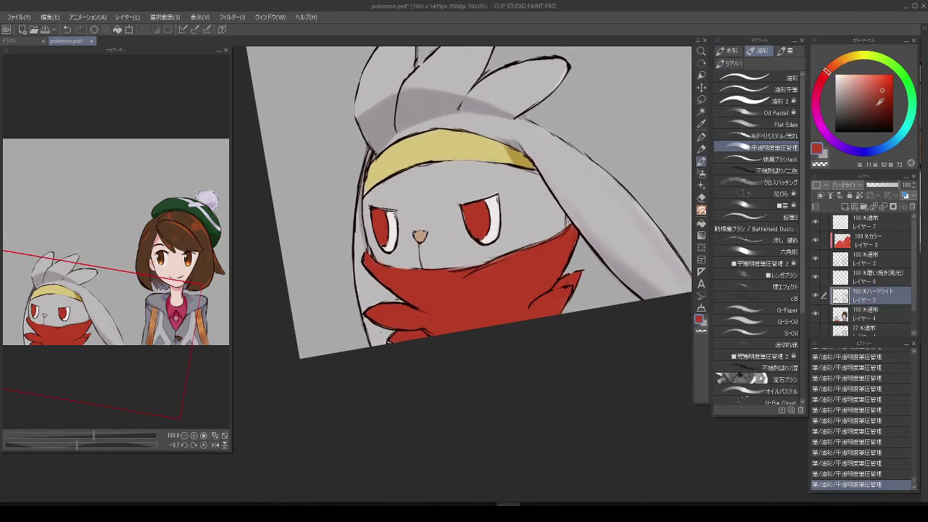
{"action": "left_click_drag", "start_coordinate": [471, 218], "coordinate": [435, 290]}
{"action": "mouse_move", "coordinate": [418, 203]}
{"action": "left_mouse_down"}
{"action": "mouse_move", "coordinate": [421, 254]}
{"action": "mouse_move", "coordinate": [507, 352]}
{"action": "left_mouse_up"}
{"action": "left_click_drag", "start_coordinate": [415, 265], "coordinate": [494, 352]}
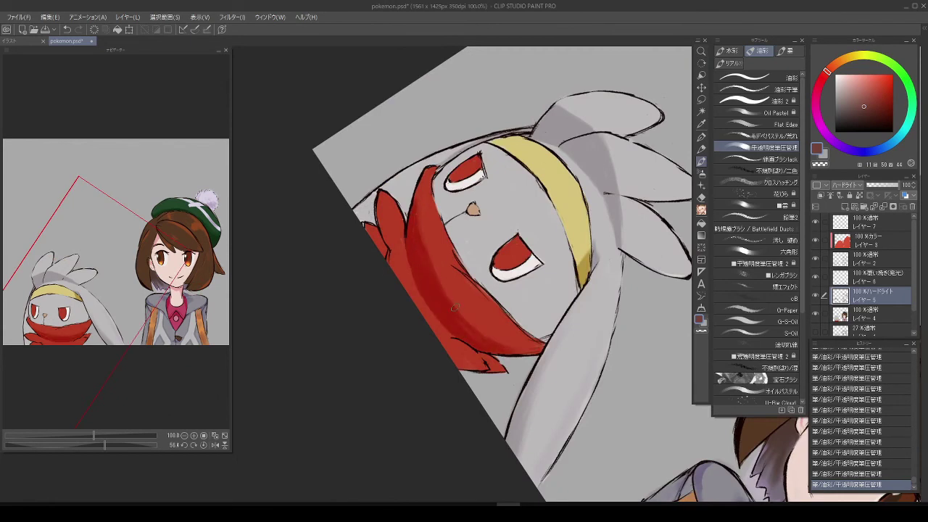
{"action": "scroll", "coordinate": [466, 234], "scroll_direction": "down", "scroll_amount": 1}
{"action": "left_click_drag", "start_coordinate": [417, 246], "coordinate": [457, 324]}
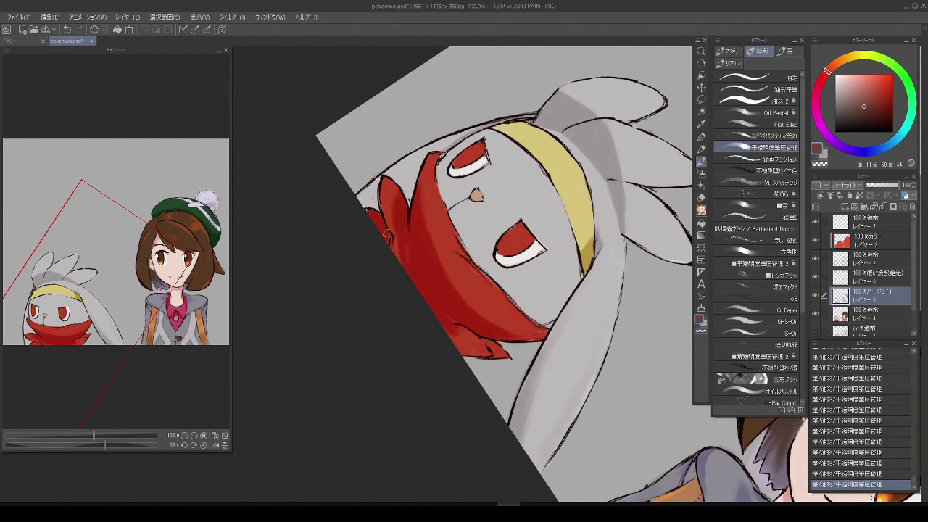
Step: Trim the edge of the scarf's dark red shadow with the hard eraser and touch it up with the brush
{"action": "key", "text": "e"}
{"action": "mouse_move", "coordinate": [500, 290]}
{"action": "left_mouse_down"}
{"action": "mouse_move", "coordinate": [512, 301]}
{"action": "mouse_move", "coordinate": [518, 294]}
{"action": "mouse_move", "coordinate": [512, 300]}
{"action": "left_mouse_up"}
{"action": "key", "text": "b"}
{"action": "scroll", "coordinate": [455, 284], "scroll_direction": "down", "scroll_amount": 1}
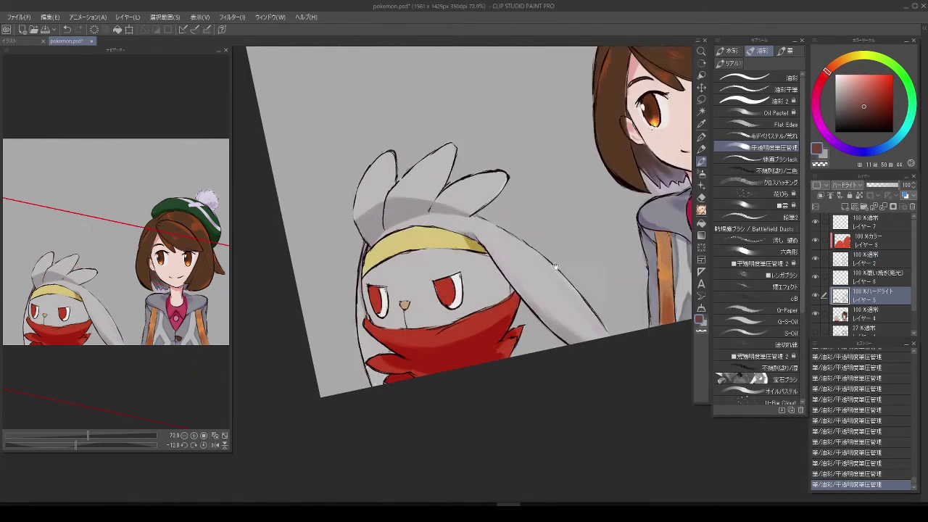
Step: Paint small white highlights in both of the rabbit's eyes on レイヤー 7 and save the file
{"action": "scroll", "coordinate": [464, 287], "scroll_direction": "up", "scroll_amount": 2}
{"action": "left_click", "coordinate": [468, 293], "text": "alt"}
{"action": "left_click_drag", "start_coordinate": [470, 297], "coordinate": [521, 283]}
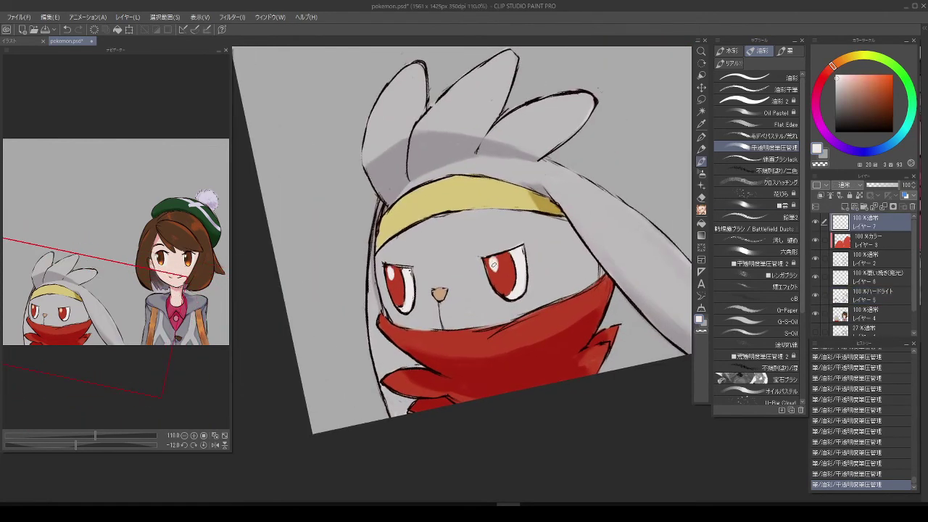
{"action": "scroll", "coordinate": [521, 283], "scroll_direction": "down", "scroll_amount": 3}
{"action": "key", "text": "ctrl+0"}
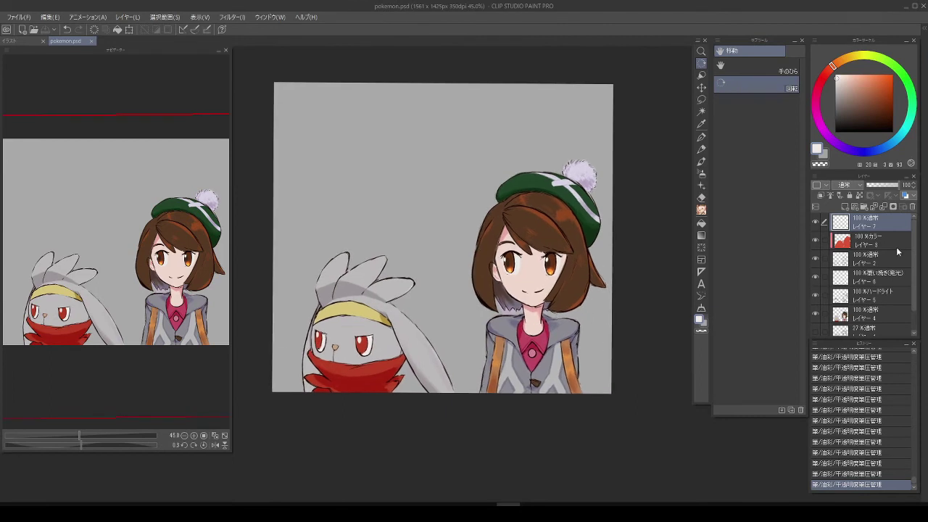
Step: Replace the 27% opacity layer with a new raster layer and add a gradient layer behind the characters
{"action": "left_click", "coordinate": [913, 206]}
{"action": "left_click", "coordinate": [844, 206]}
{"action": "left_click", "coordinate": [128, 17]}
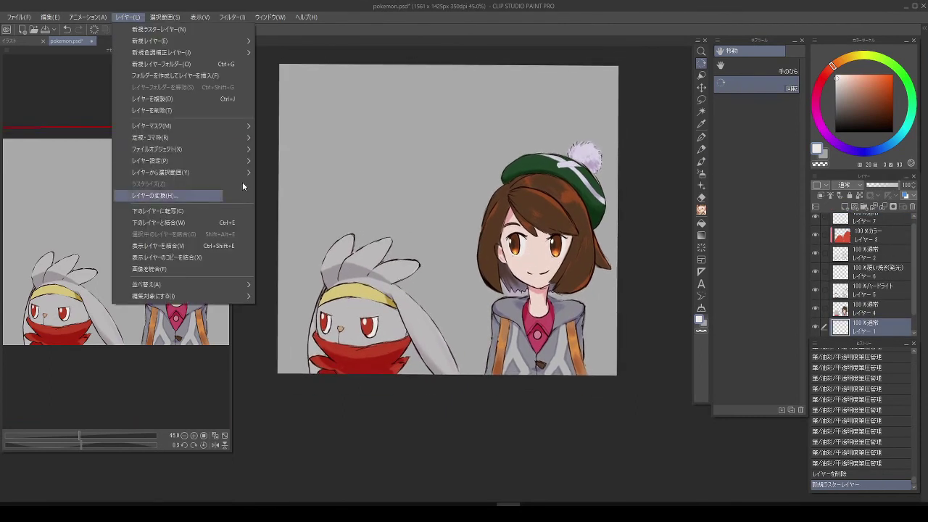
{"action": "mouse_move", "coordinate": [181, 41]}
{"action": "left_click", "coordinate": [309, 65]}
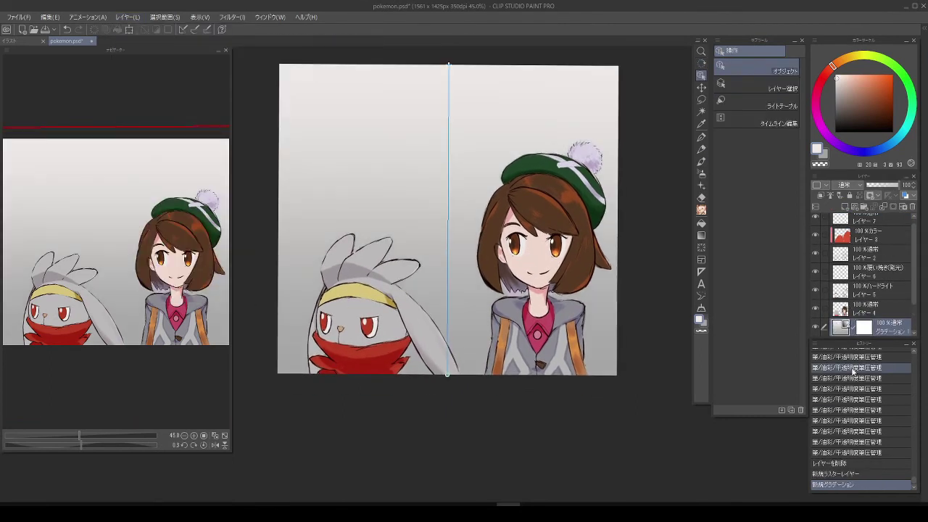
Step: Reangle the background gradient so it runs diagonally from beside the rabbit up toward the girl's beret
{"action": "left_click_drag", "start_coordinate": [449, 68], "coordinate": [461, 103]}
{"action": "left_click_drag", "start_coordinate": [460, 409], "coordinate": [268, 158]}
{"action": "key", "text": "ctrl+z"}
{"action": "key", "text": "ctrl+z"}
{"action": "key", "text": "ctrl+z"}
{"action": "left_click", "coordinate": [842, 330]}
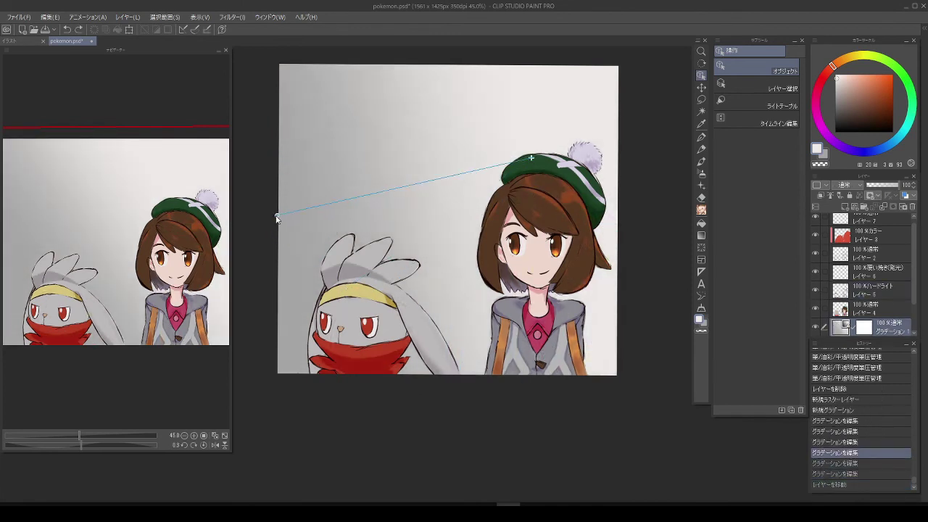
{"action": "left_click_drag", "start_coordinate": [278, 213], "coordinate": [281, 290]}
Step: Crop the empty space above the characters by reducing the canvas height to 1178 px
{"action": "left_click", "coordinate": [49, 16]}
{"action": "left_click", "coordinate": [111, 276]}
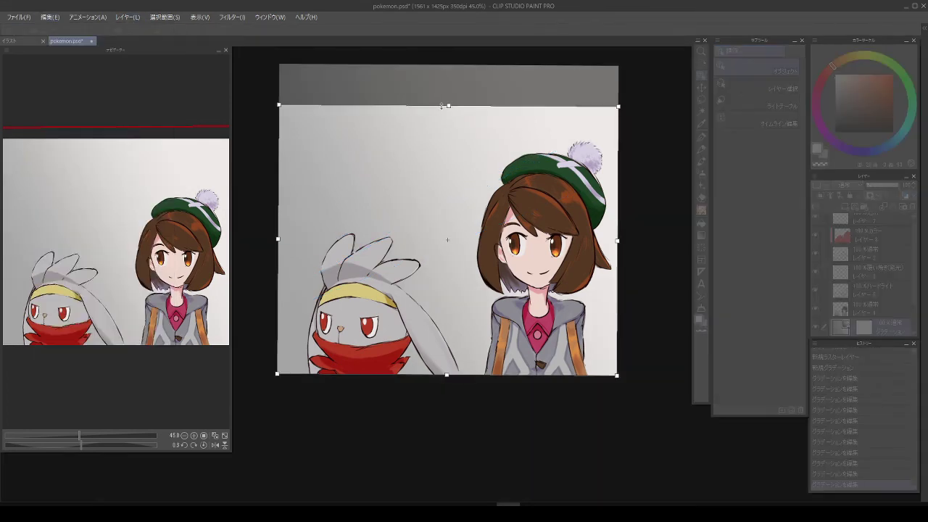
{"action": "key", "text": "Return"}
Step: Recolor the background gradient from turquoise behind the rabbit to pink behind the girl, and move its layer below レイヤー 1
{"action": "left_click_drag", "start_coordinate": [909, 132], "coordinate": [816, 97]}
{"action": "left_click_drag", "start_coordinate": [889, 296], "coordinate": [889, 313]}
{"action": "left_click", "coordinate": [881, 82]}
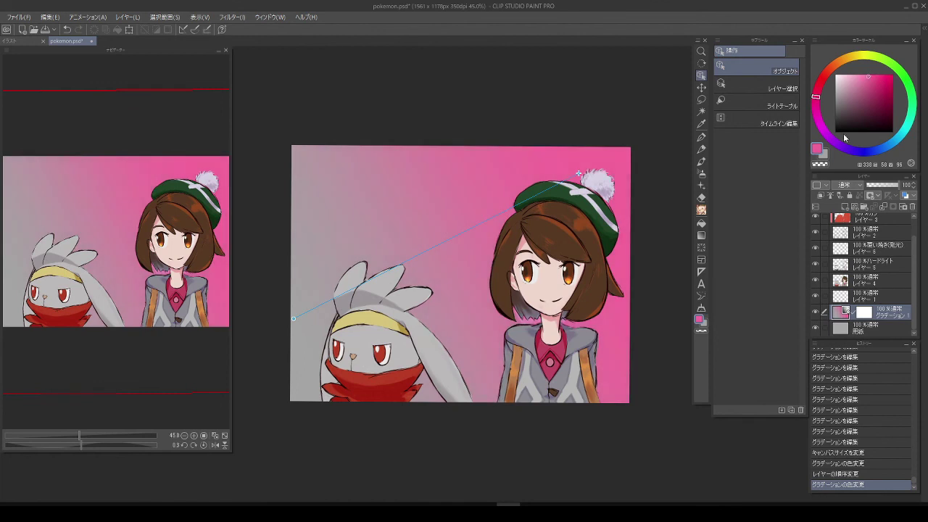
{"action": "left_click", "coordinate": [904, 129]}
{"action": "left_click_drag", "start_coordinate": [874, 109], "coordinate": [866, 82]}
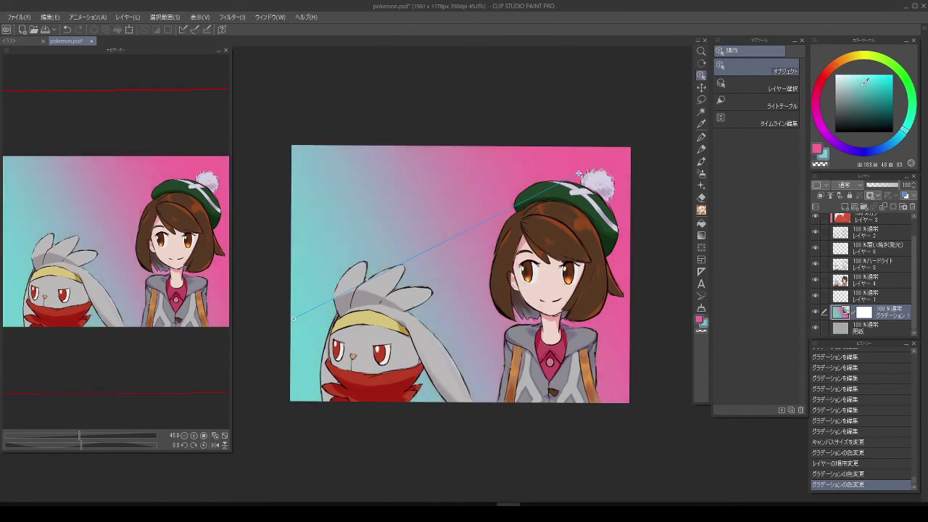
Step: Lengthen the turquoise-to-pink gradient by moving its start lower beside the rabbit and its end to the canvas edge beside the pom-pom
{"action": "left_click_drag", "start_coordinate": [290, 322], "coordinate": [284, 361]}
{"action": "left_click_drag", "start_coordinate": [579, 173], "coordinate": [628, 177]}
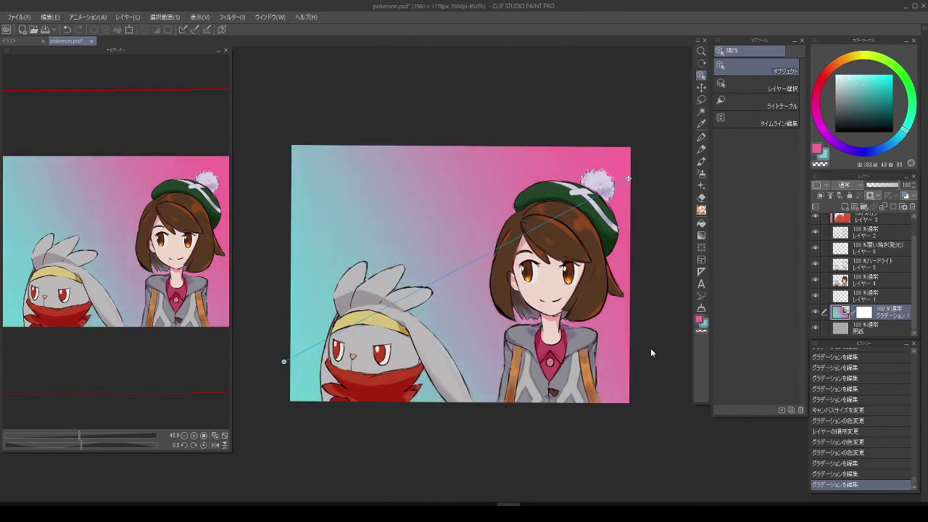
{"action": "scroll", "coordinate": [872, 266], "scroll_direction": "up", "scroll_amount": 1}
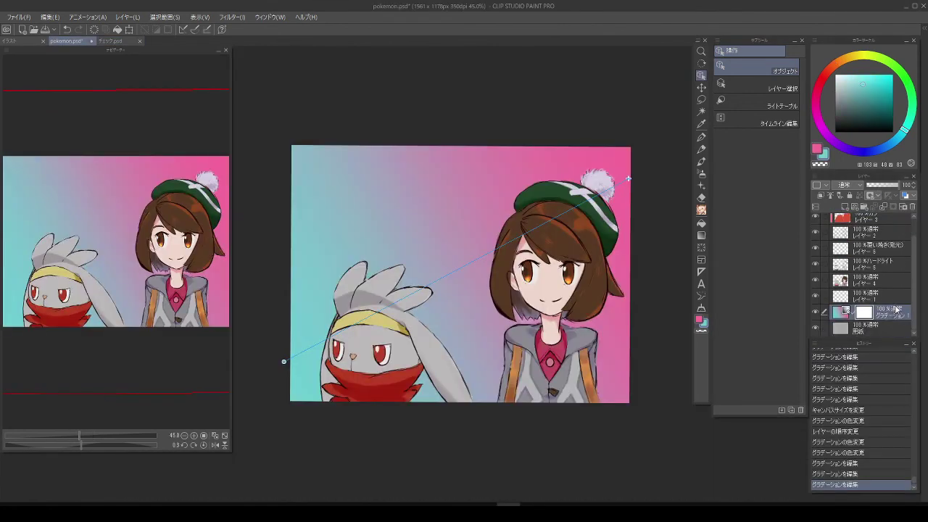
Step: Paste the checkerboard pattern above the gradient layer, then enlarge and rotate it to cover the whole background
{"action": "key", "text": "ctrl+v"}
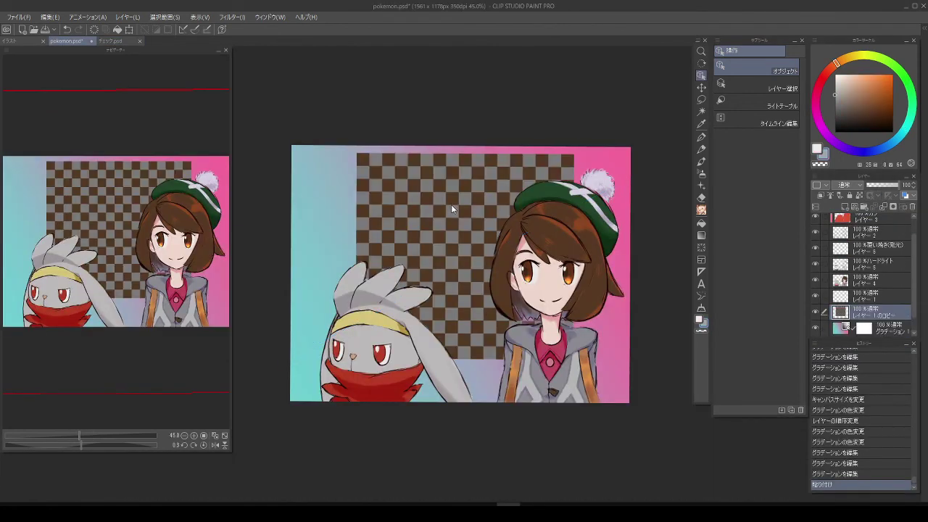
{"action": "key", "text": "ctrl+t"}
{"action": "left_click_drag", "start_coordinate": [573, 152], "coordinate": [659, 77]}
{"action": "left_click_drag", "start_coordinate": [467, 306], "coordinate": [498, 276]}
{"action": "scroll", "coordinate": [499, 276], "scroll_direction": "down", "scroll_amount": 2}
{"action": "key", "text": "Return"}
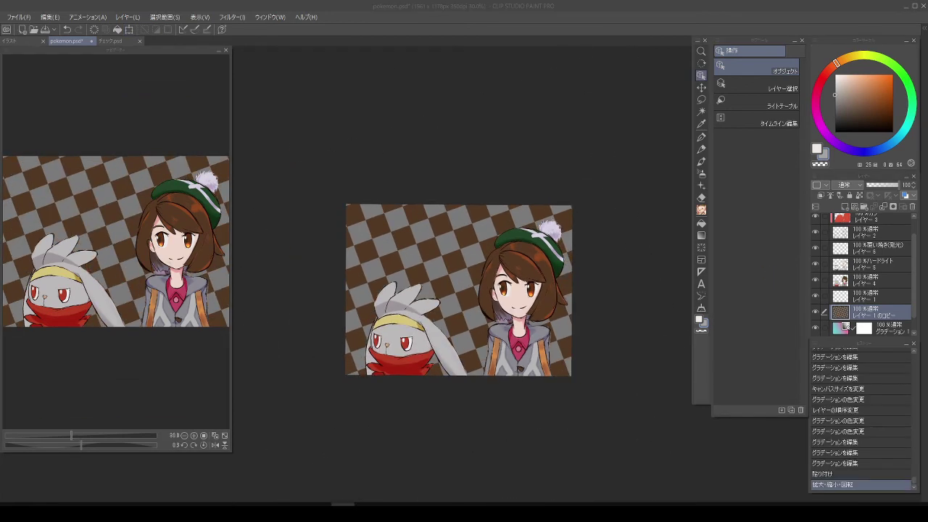
Step: Desaturate the checkerboard pattern and set its layer's blending mode to Overlay
{"action": "key", "text": "ctrl+u"}
{"action": "key", "text": "Return"}
{"action": "left_click", "coordinate": [840, 185]}
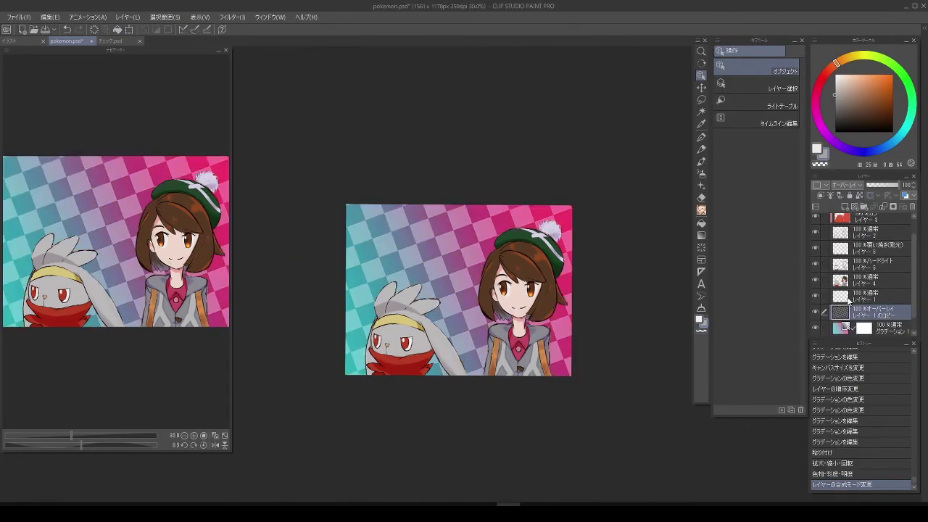
Step: Lower the checkerboard layer's opacity to about 43%, and add a new layer on top for yellow accent marks
{"action": "left_click_drag", "start_coordinate": [900, 184], "coordinate": [883, 187]}
{"action": "key", "text": "ctrl+shift+n"}
{"action": "left_click", "coordinate": [861, 56]}
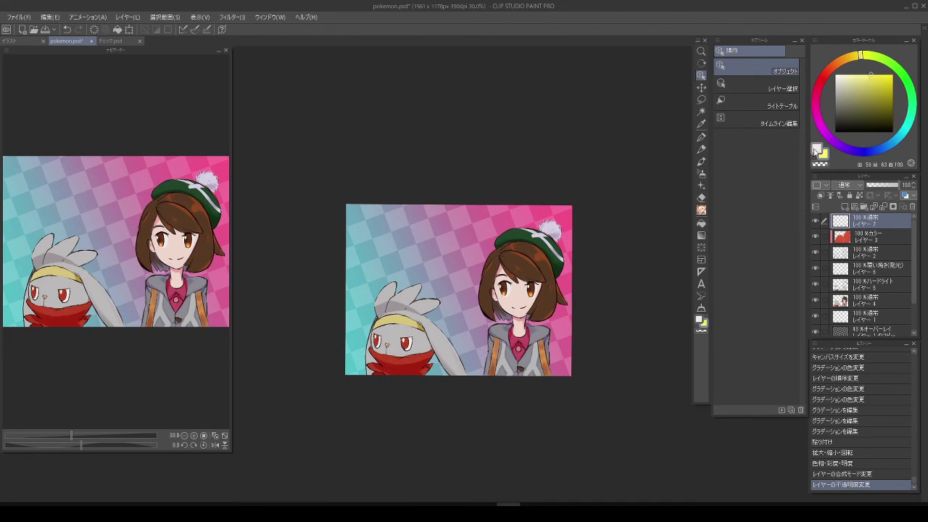
Step: Fill a small wedge-shaped polyline selection with yellow beside the girl's hair, and adjust it with a transform
{"action": "scroll", "coordinate": [555, 175], "scroll_direction": "up", "scroll_amount": 3}
{"action": "key", "text": "m"}
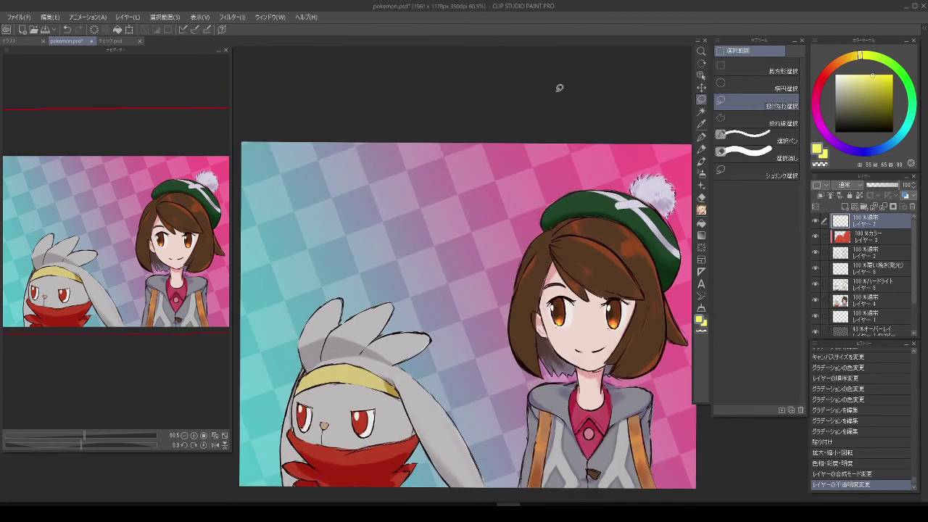
{"action": "left_click", "coordinate": [463, 250]}
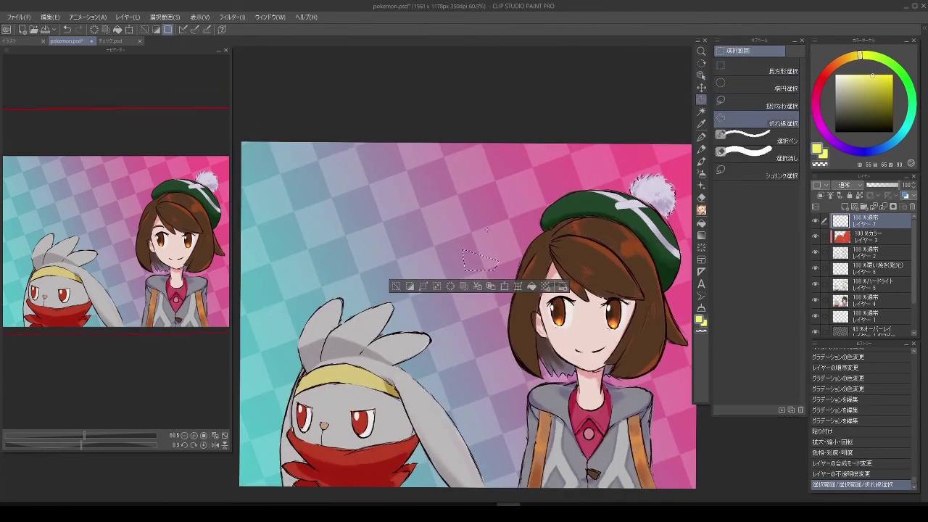
{"action": "key", "text": "alt+BackSpace"}
{"action": "key", "text": "ctrl+t"}
{"action": "key", "text": "Return"}
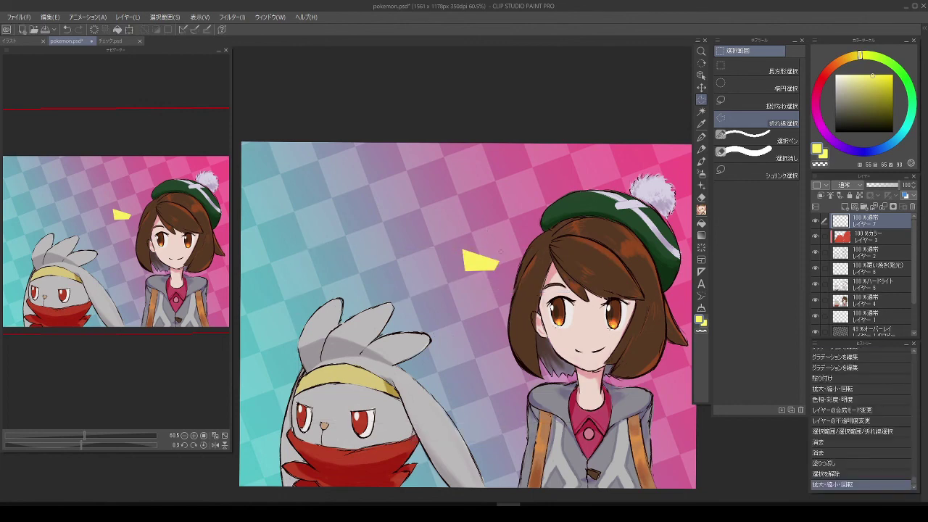
Step: Add two more yellow wedges above the first, fanning out from the girl's head, using filled polyline selections
{"action": "left_click", "coordinate": [471, 202]}
{"action": "key", "text": "alt+BackSpace"}
{"action": "key", "text": "ctrl+d"}
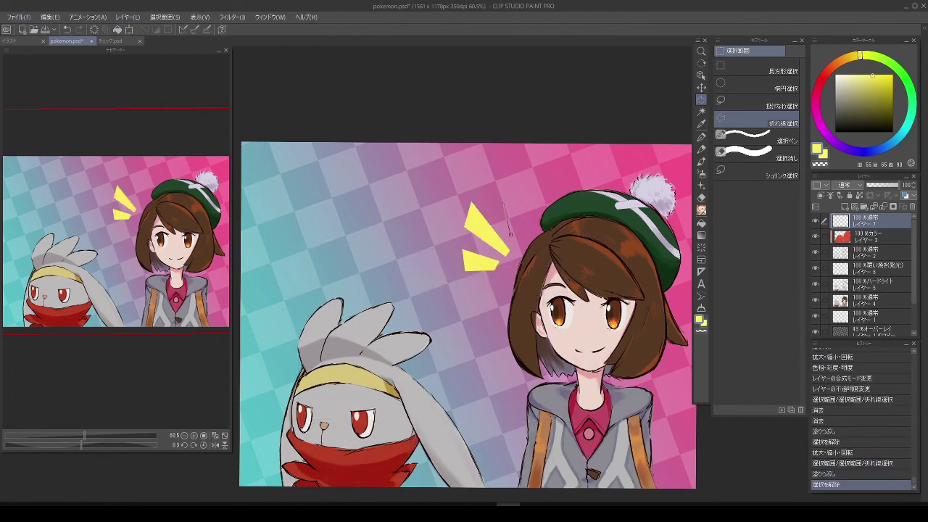
{"action": "left_click", "coordinate": [510, 234]}
{"action": "key", "text": "alt+BackSpace"}
{"action": "key", "text": "ctrl+d"}
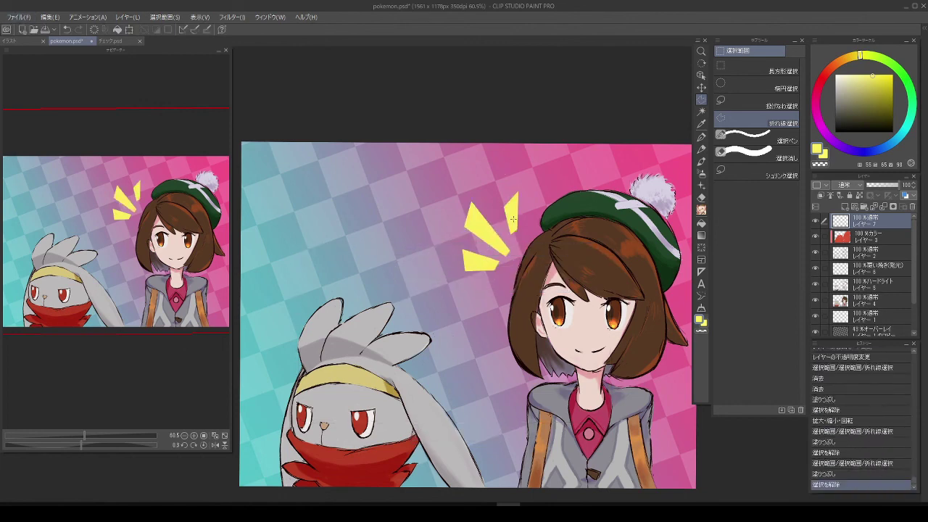
{"action": "scroll", "coordinate": [465, 172], "scroll_direction": "down", "scroll_amount": 2}
{"action": "scroll", "coordinate": [465, 247], "scroll_direction": "up", "scroll_amount": 1}
{"action": "left_click", "coordinate": [817, 258]}
{"action": "key", "text": "ctrl+shift+n"}
{"action": "key", "text": "Delete"}
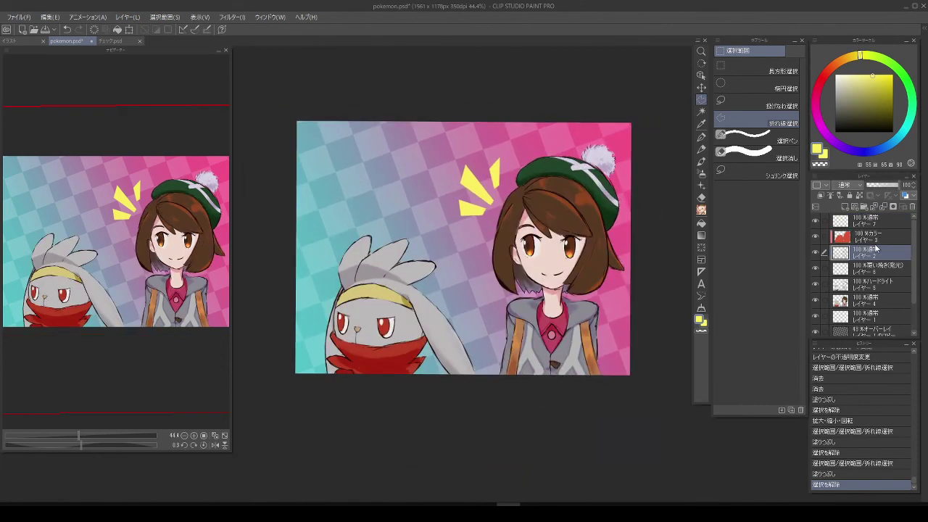
Step: Add a gradient map layer above all layers with the 夕焼け(紫) preset, set to Overlay at about 33% opacity
{"action": "left_click", "coordinate": [127, 16]}
{"action": "mouse_move", "coordinate": [227, 57]}
{"action": "left_click", "coordinate": [300, 147]}
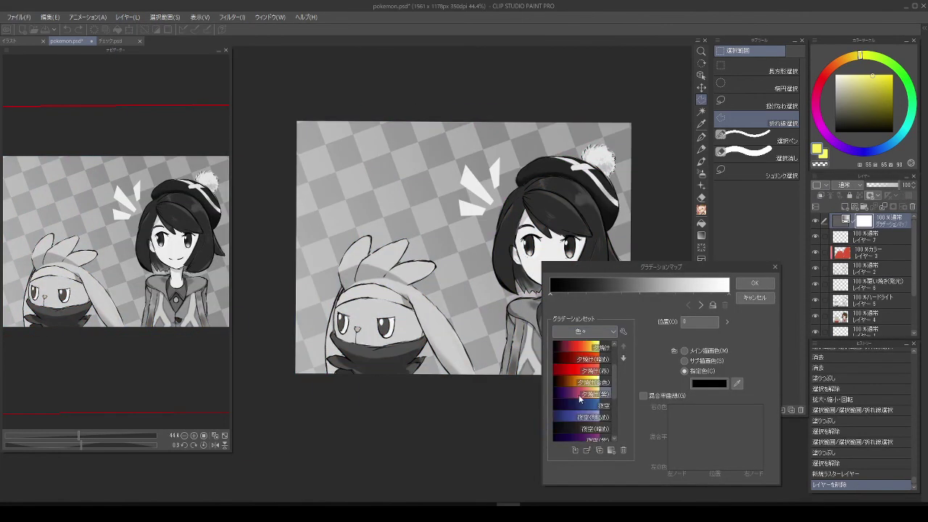
{"action": "left_click", "coordinate": [824, 274]}
{"action": "left_click", "coordinate": [842, 185]}
{"action": "left_click", "coordinate": [849, 290]}
{"action": "left_click_drag", "start_coordinate": [903, 185], "coordinate": [880, 187]}
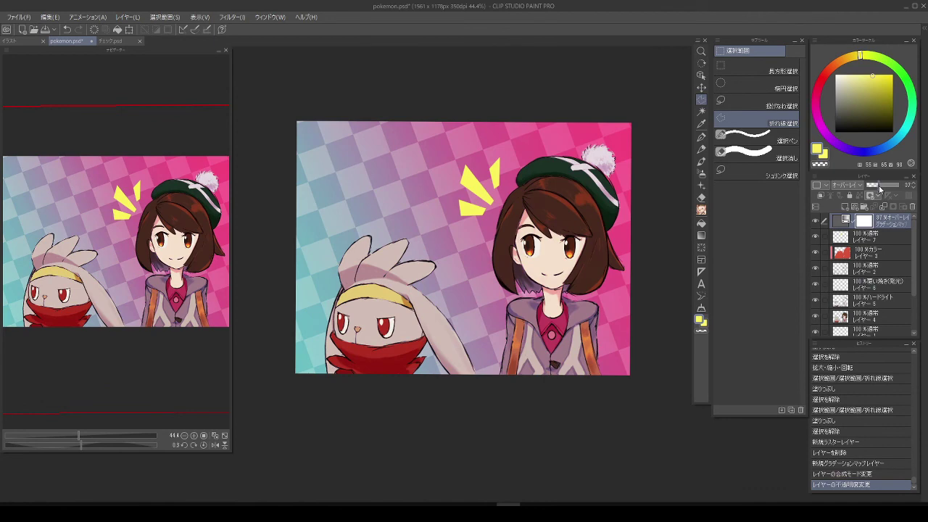
Step: Reopen the gradient map for editing and try green and violet (#6F26CD) for its light end
{"action": "double_click", "coordinate": [843, 221]}
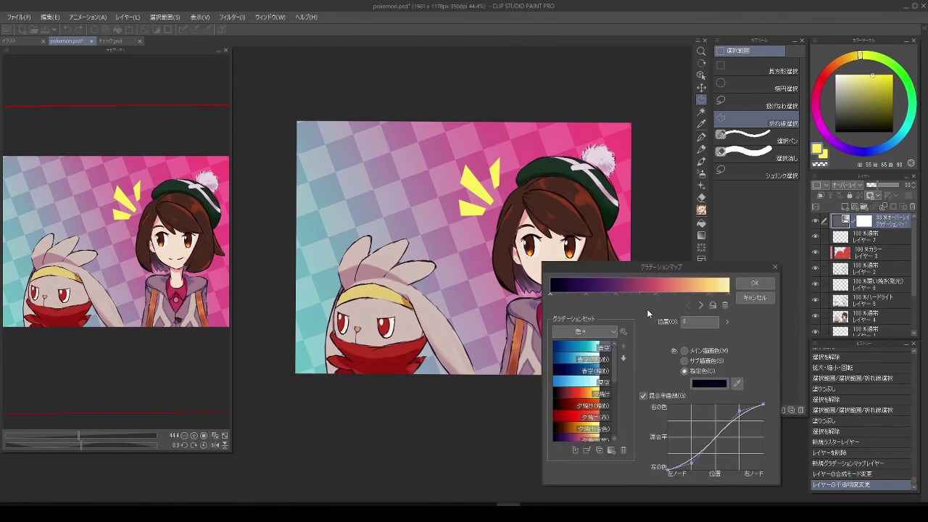
{"action": "double_click", "coordinate": [586, 294]}
{"action": "left_click", "coordinate": [723, 236]}
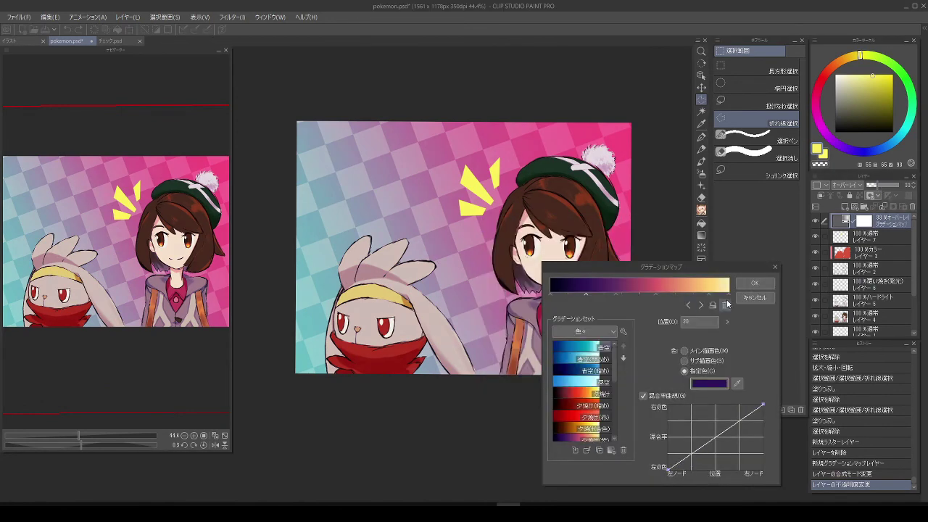
{"action": "left_click_drag", "start_coordinate": [693, 450], "coordinate": [691, 462]}
{"action": "double_click", "coordinate": [727, 293]}
{"action": "left_click", "coordinate": [718, 238]}
{"action": "left_click", "coordinate": [705, 385]}
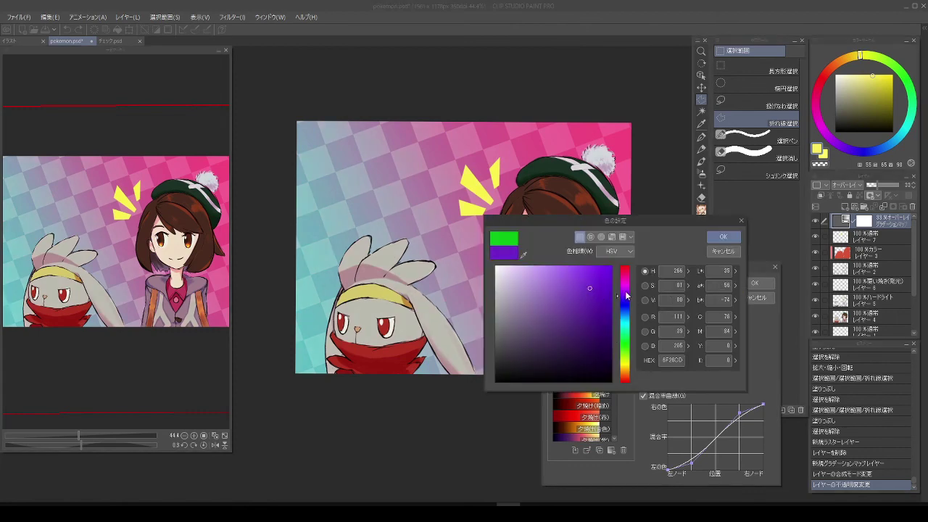
{"action": "left_click", "coordinate": [721, 239]}
Step: Recolor the gradient map's light end to magenta-pink and its stop at position 89 to purple, and apply the edited gradient
{"action": "left_click", "coordinate": [690, 389]}
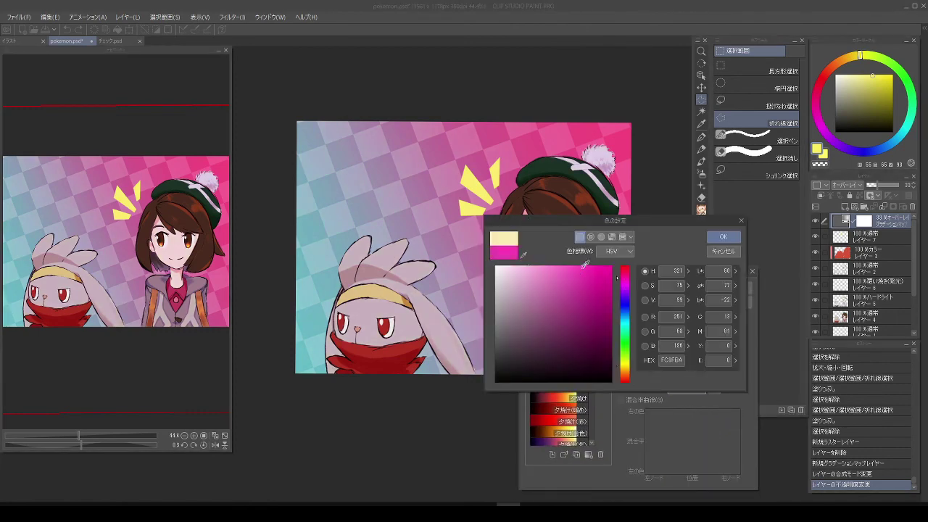
{"action": "left_click", "coordinate": [720, 238]}
{"action": "left_click", "coordinate": [687, 388]}
{"action": "left_click", "coordinate": [721, 238]}
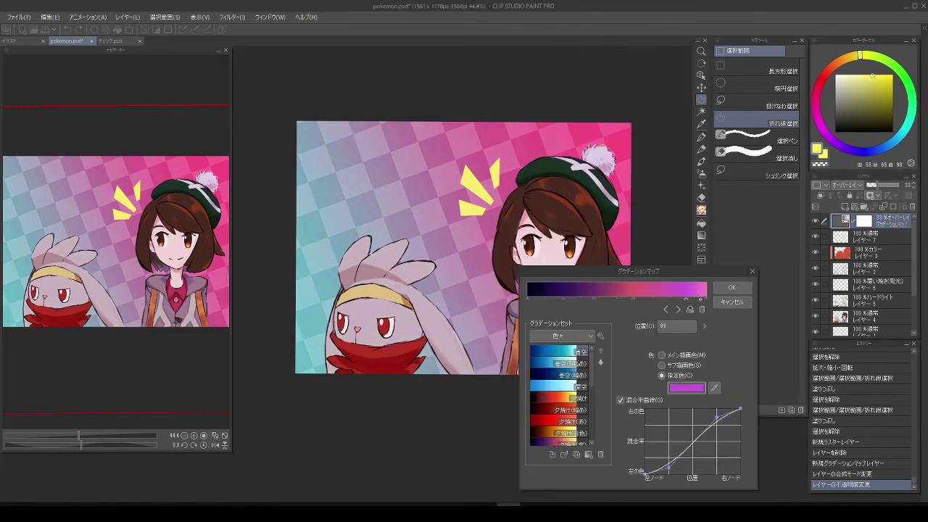
{"action": "left_click", "coordinate": [687, 388]}
{"action": "left_click", "coordinate": [722, 238]}
{"action": "left_click_drag", "start_coordinate": [673, 267], "coordinate": [743, 258]}
{"action": "left_click", "coordinate": [801, 278]}
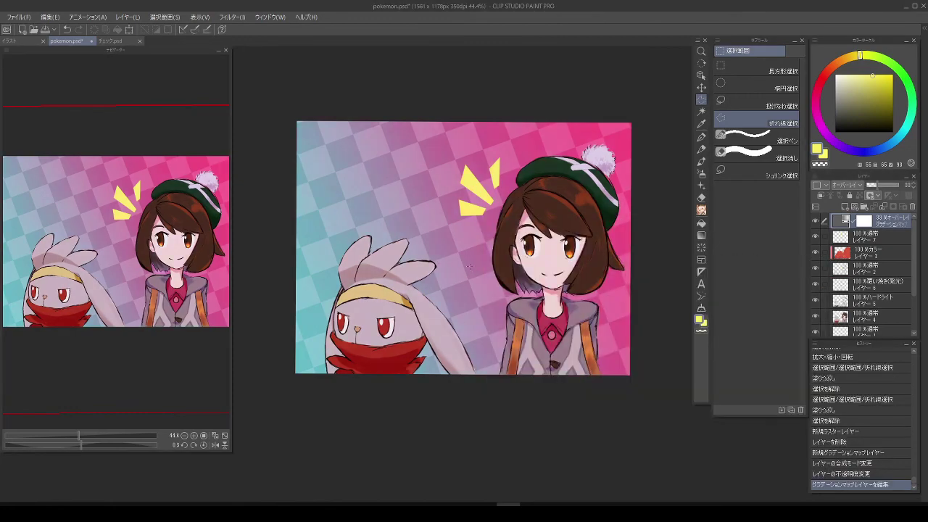